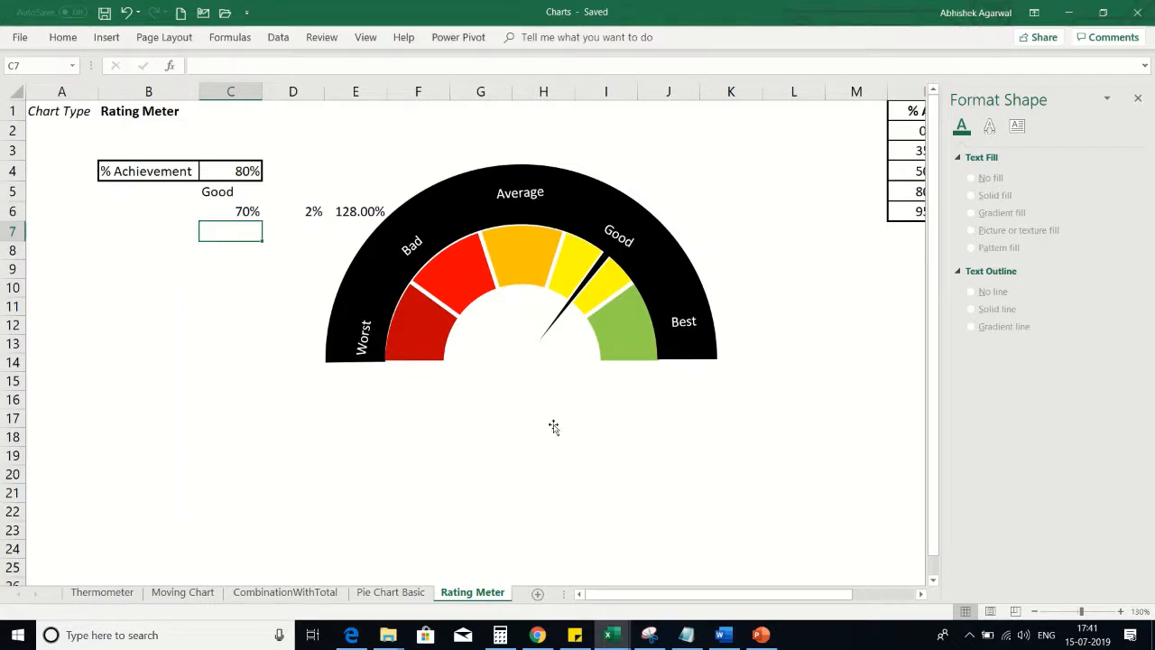
- Set the % Achievement value in C4 to 50% to test the rating meter's needle
mouse_move(554, 426)
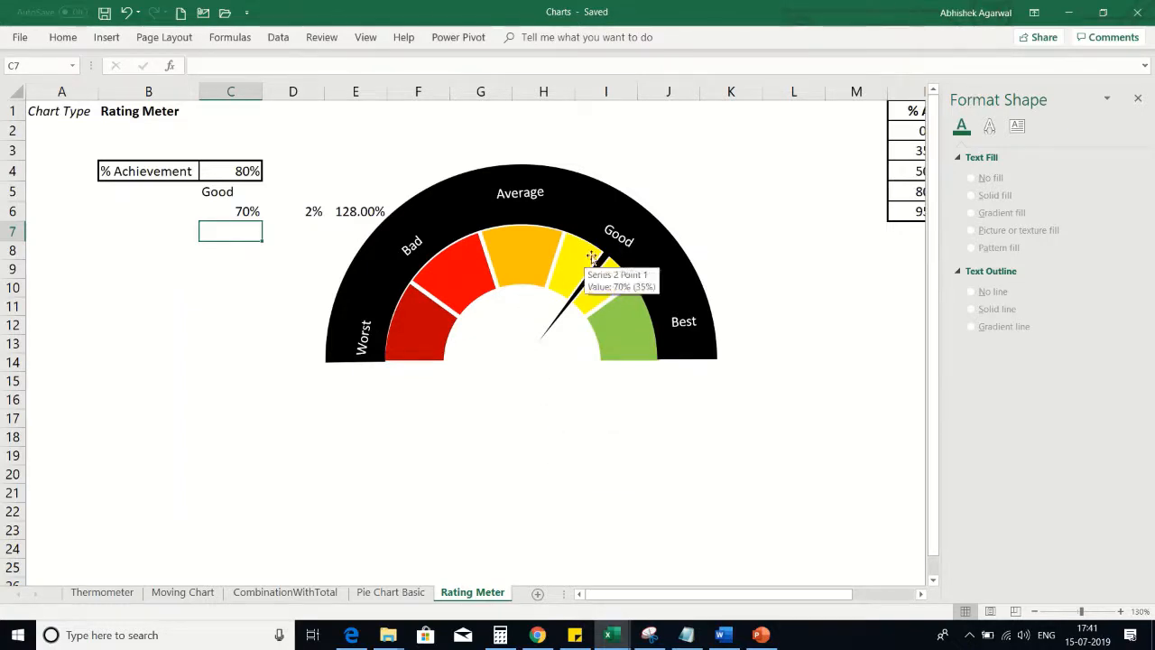
left_click(223, 170)
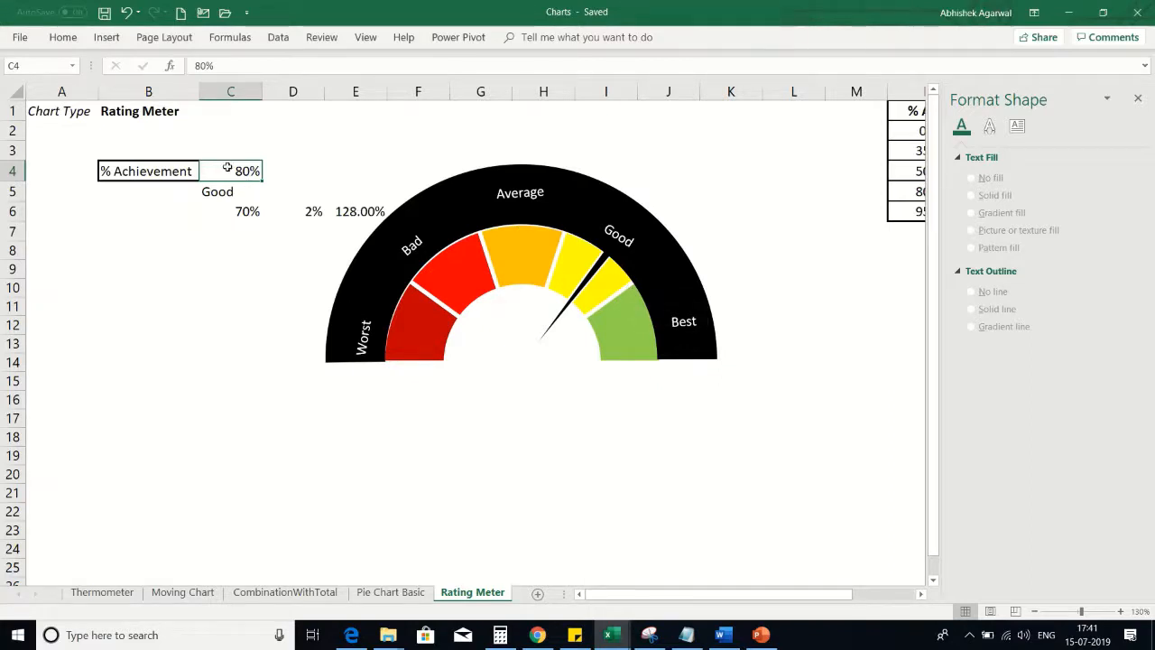
type("50%")
key("Return")
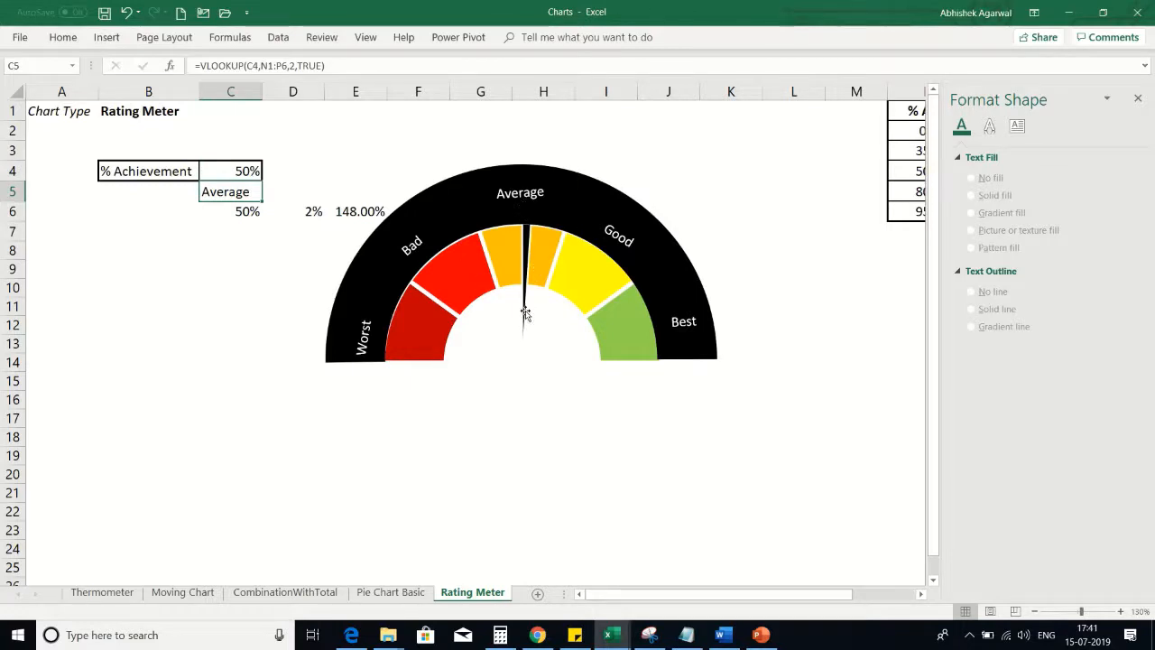
mouse_move(526, 313)
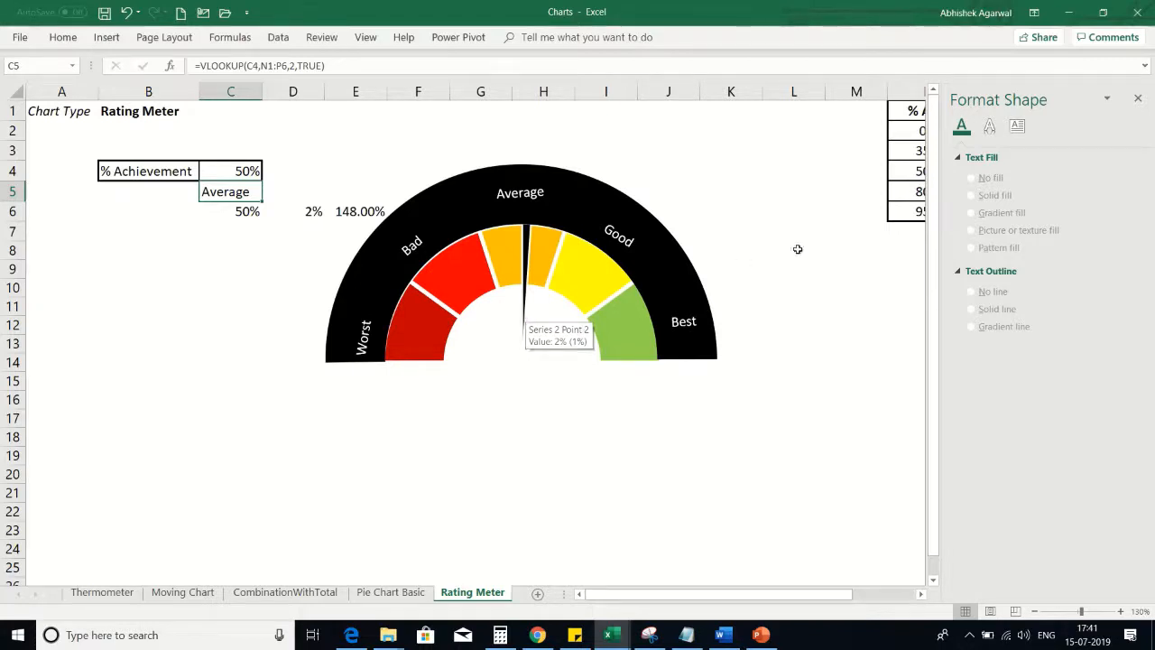
- Close the Format Shape pane to free space for the lookup table in columns N to P
left_click(1140, 100)
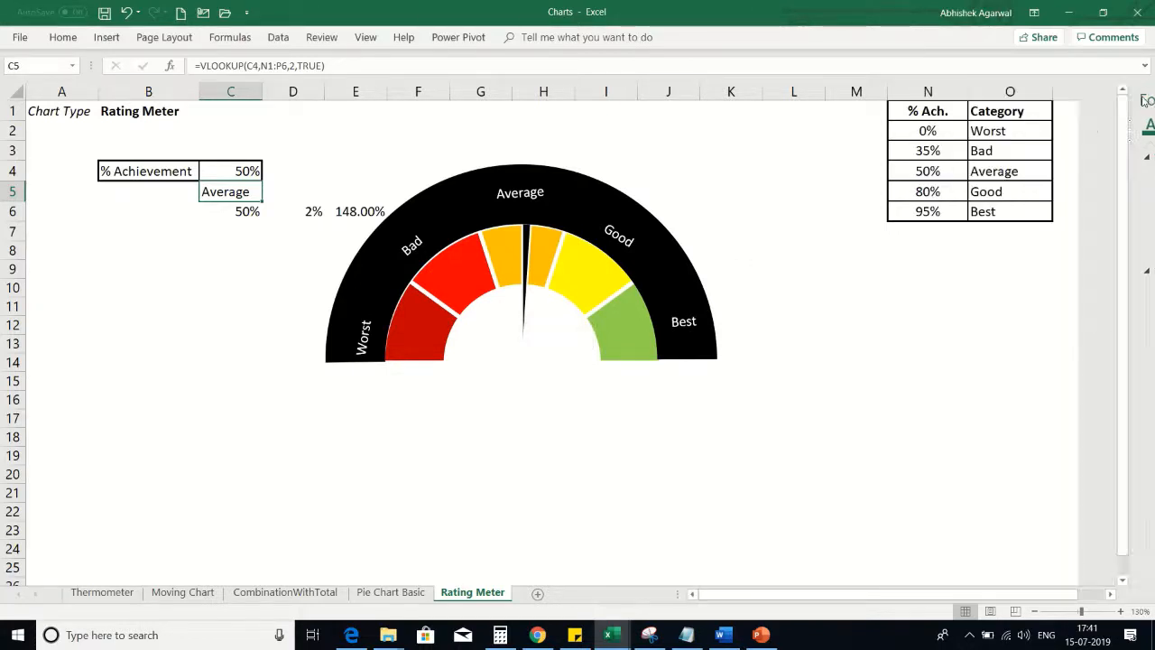
left_click(733, 200)
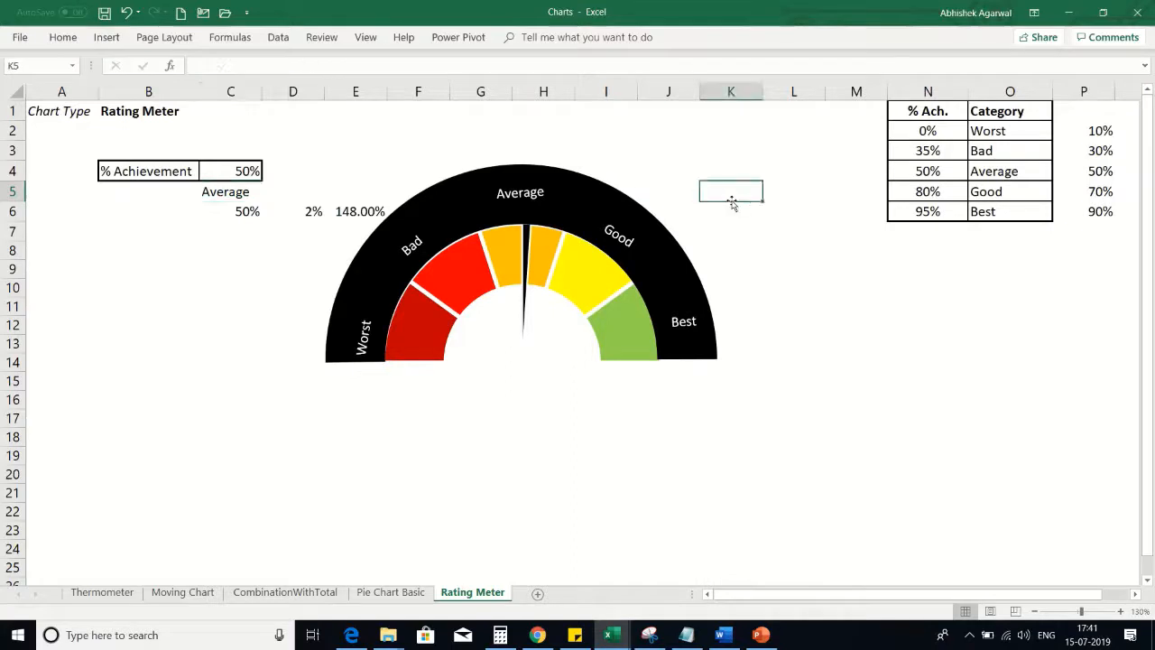
- Enter the note "It should be betweeen 0 to 100 only" in D4 beside the achievement value and clear it again
left_click(133, 176)
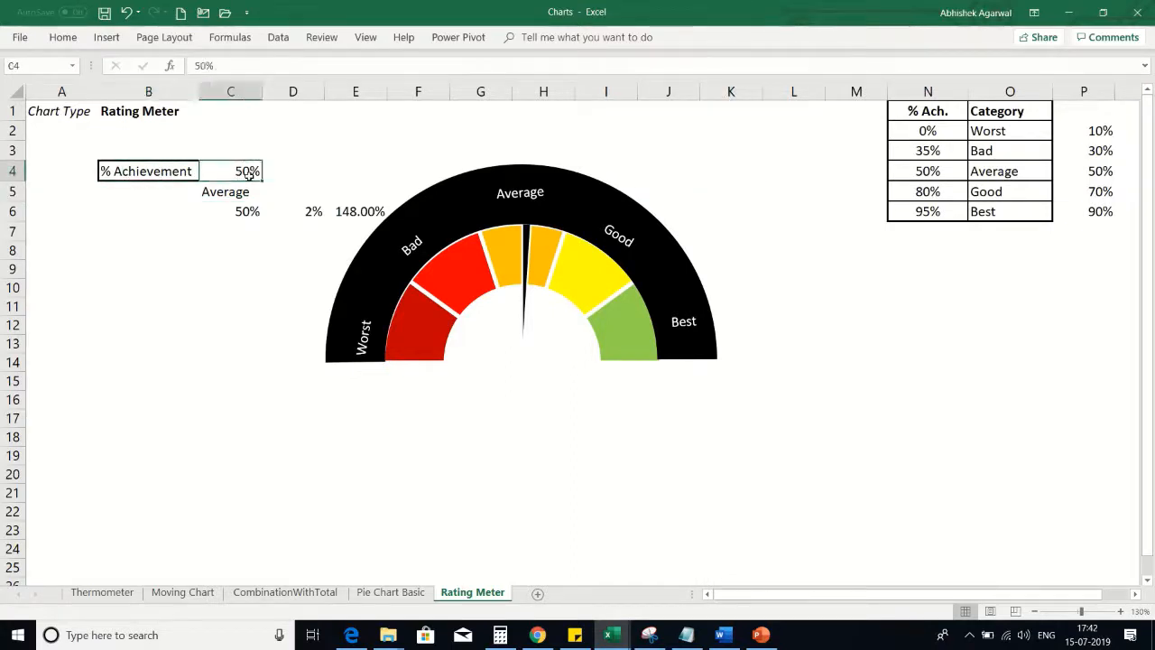
key("Right")
key("Right")
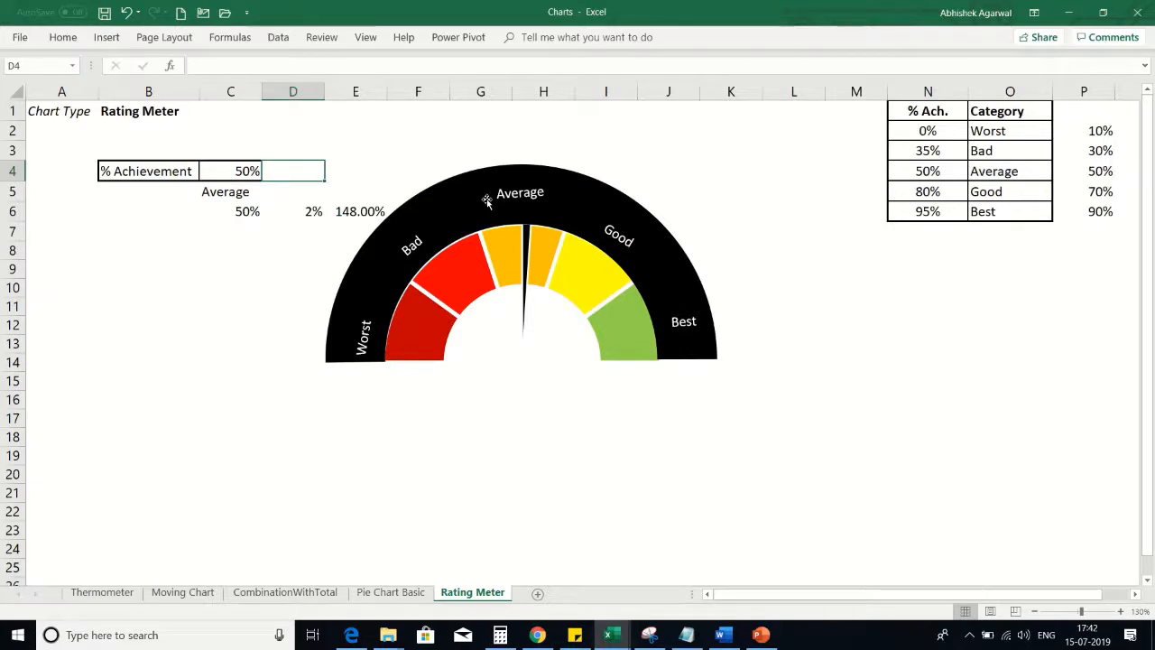
type("It ")
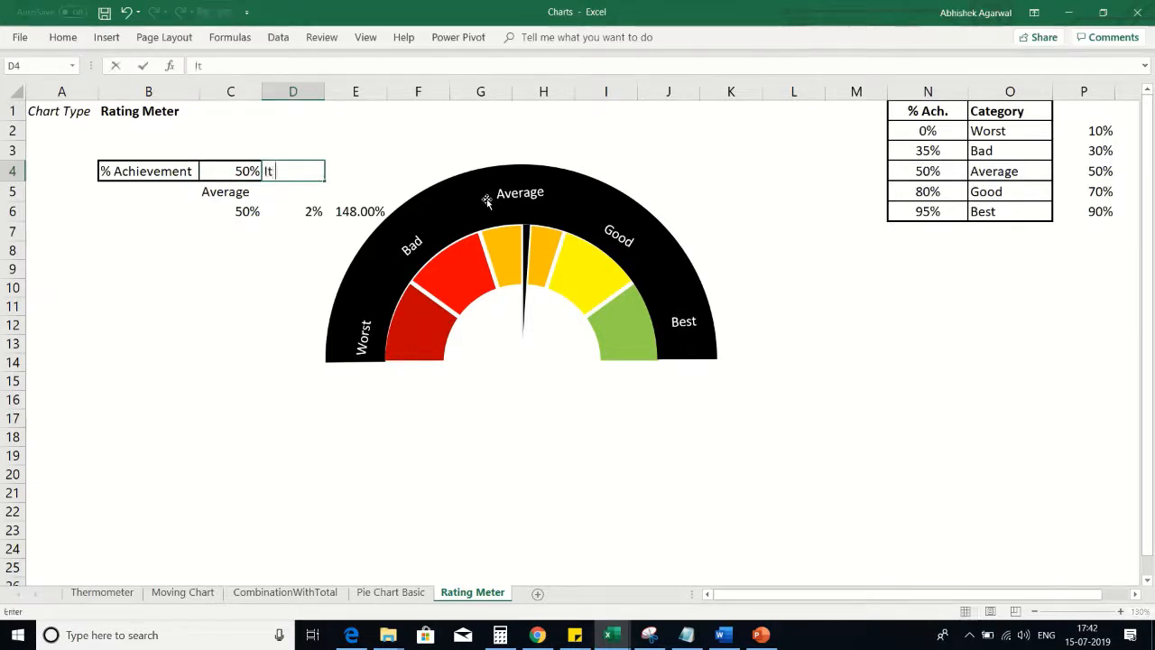
type("should b")
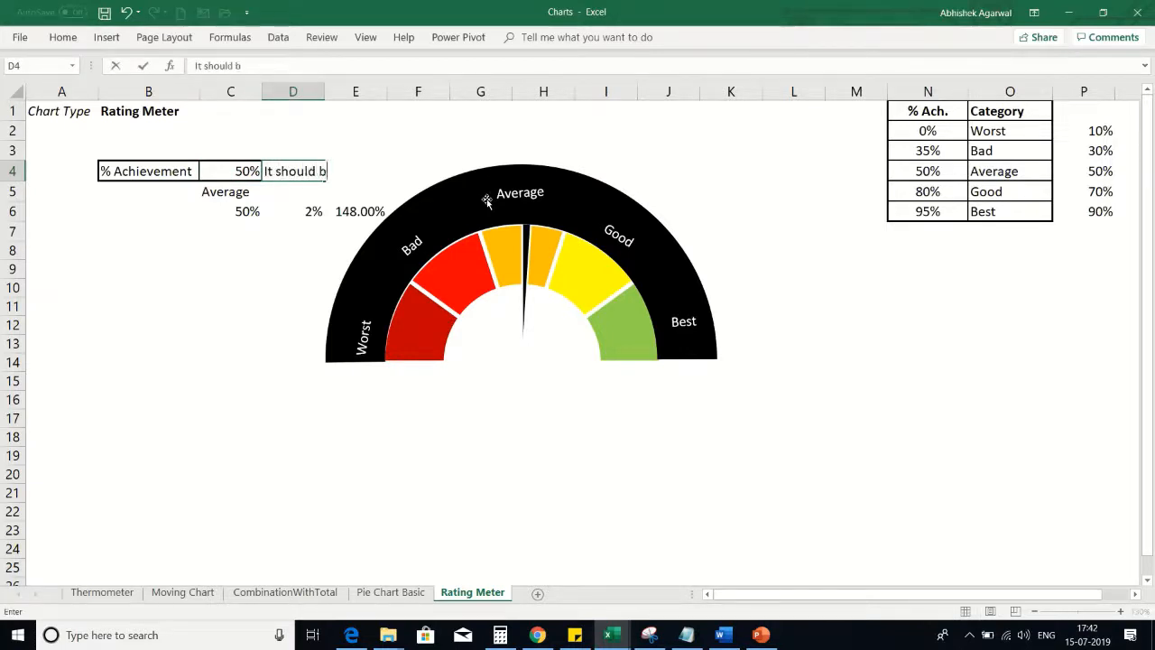
type("e betweee")
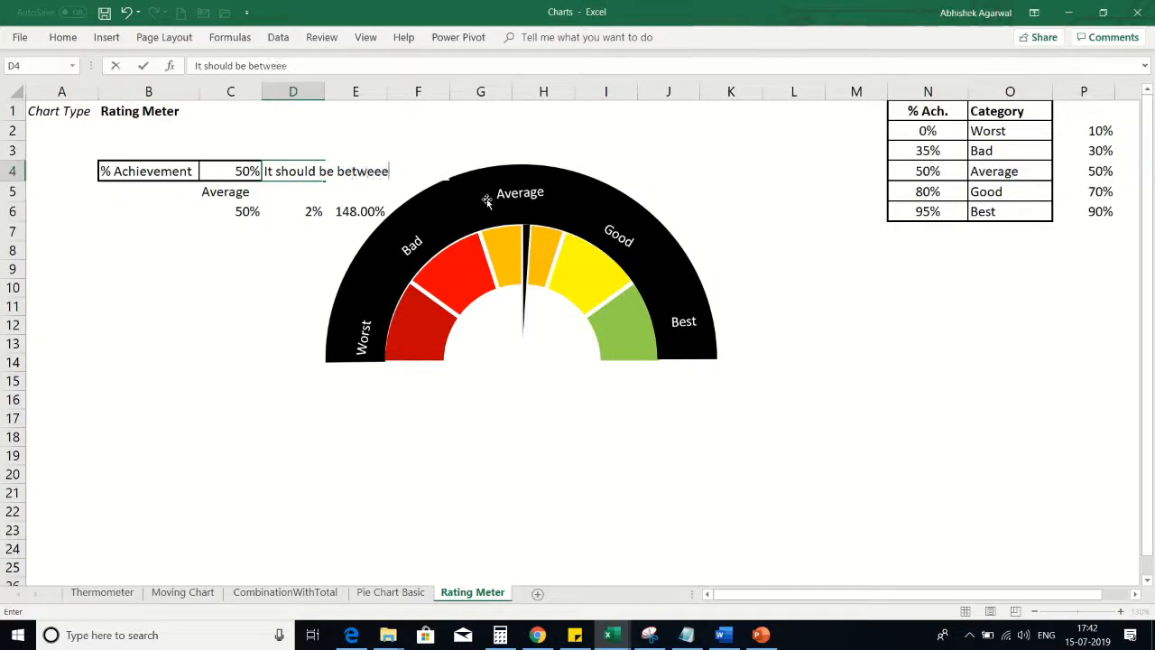
type("n 0 to ")
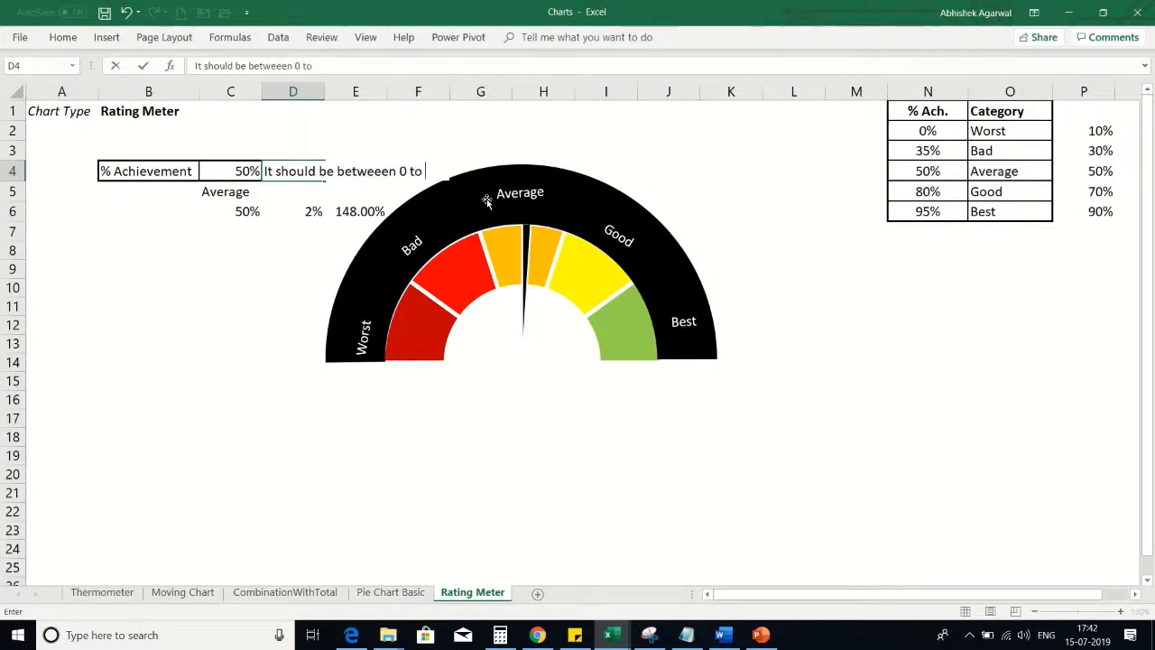
type("100 only")
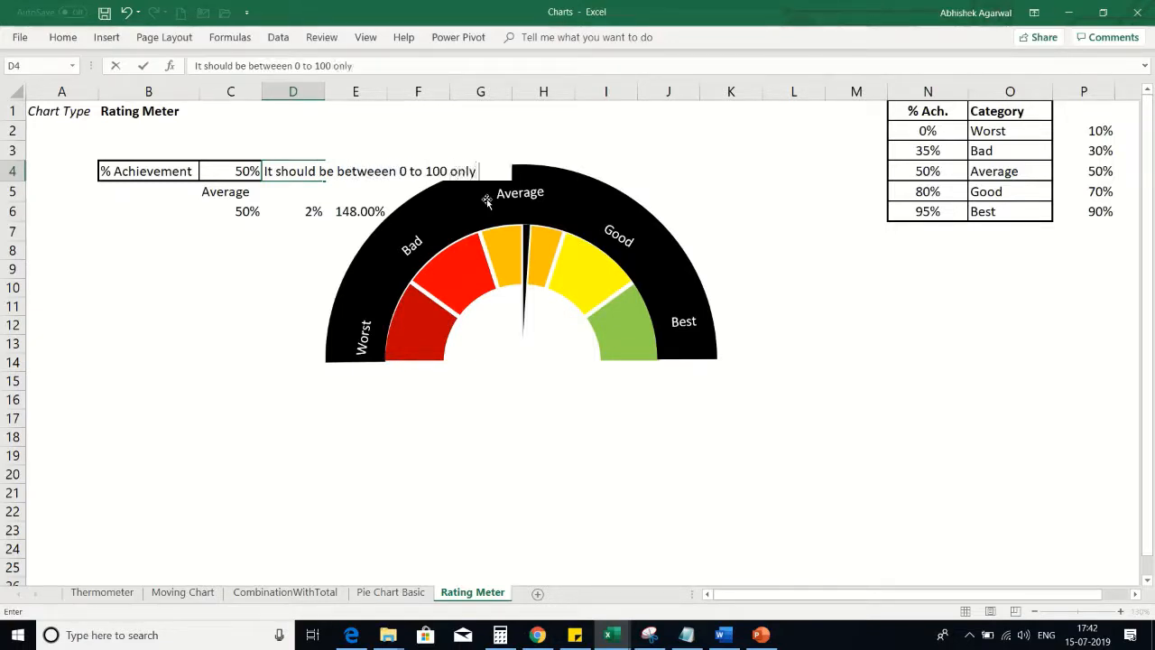
key("Return")
key("Up")
key("Delete")
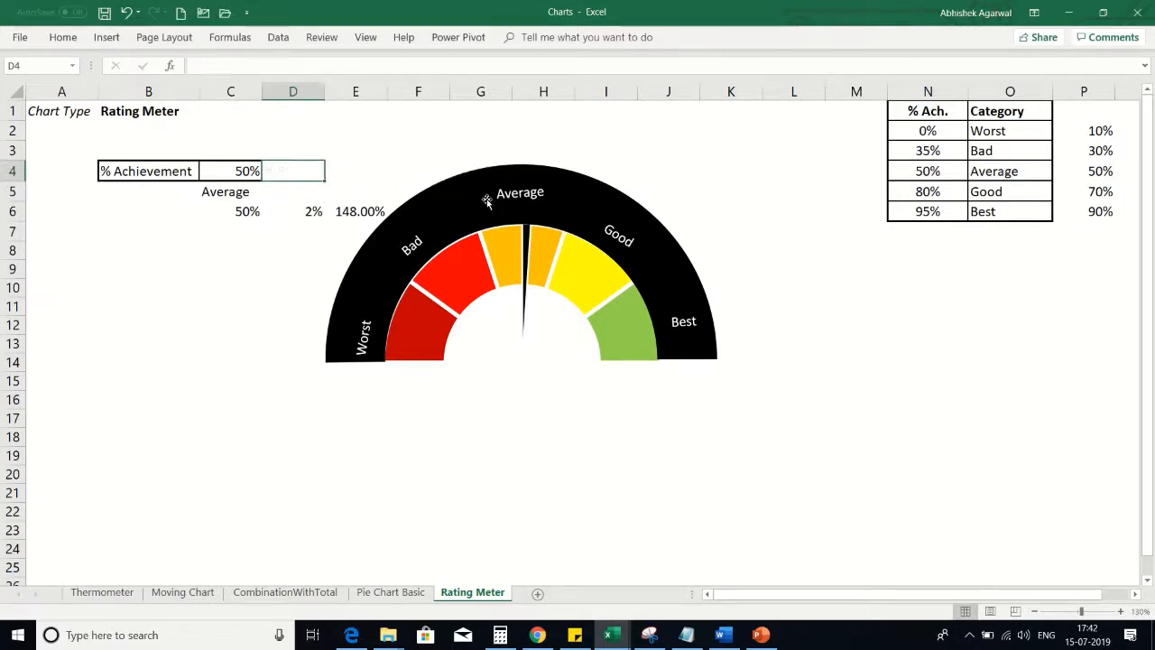
key("Right")
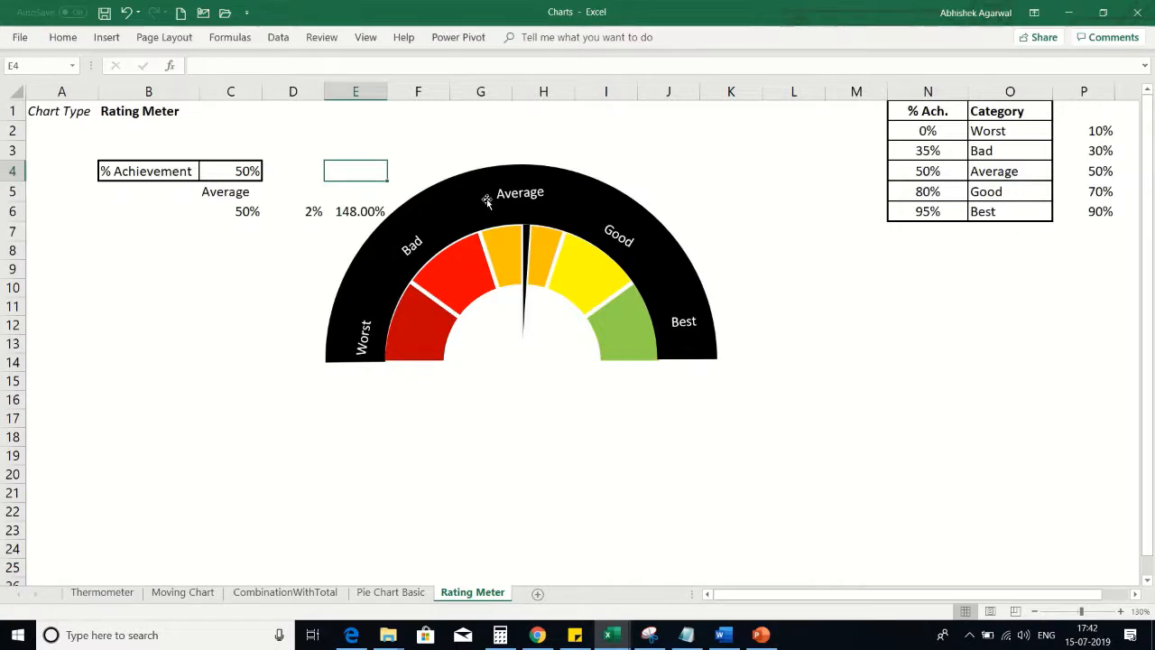
key("Left")
key("Right")
mouse_move(541, 4)
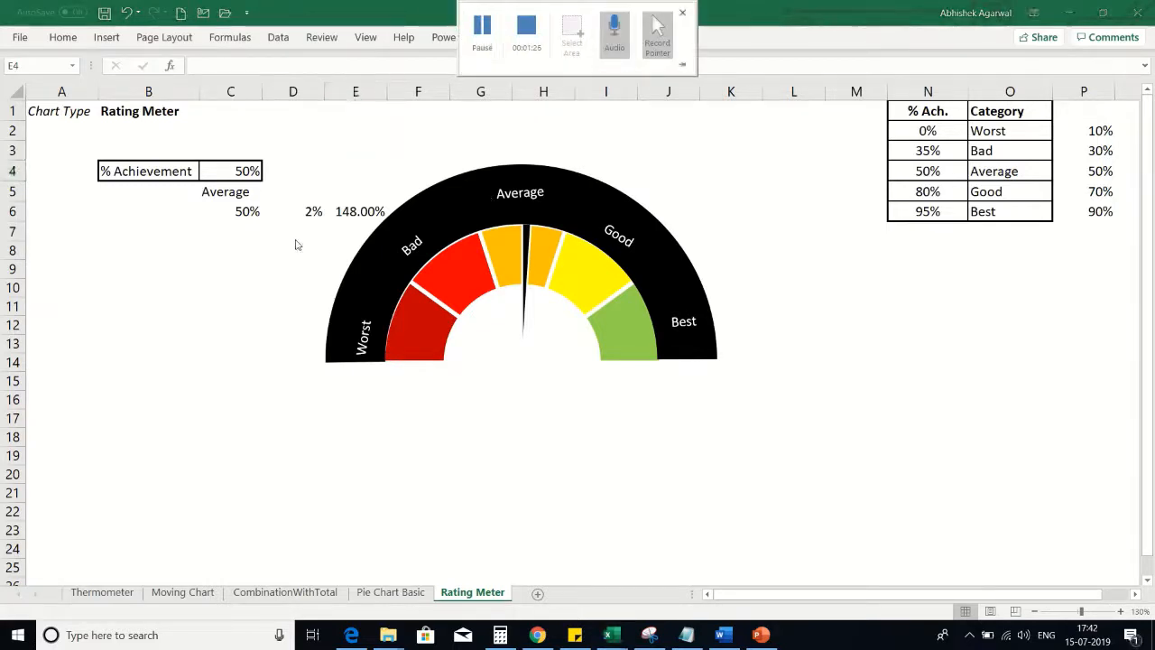
- Test the rating meter with % Achievement values above 100% by entering 110% and 220% in C4
left_click(247, 170)
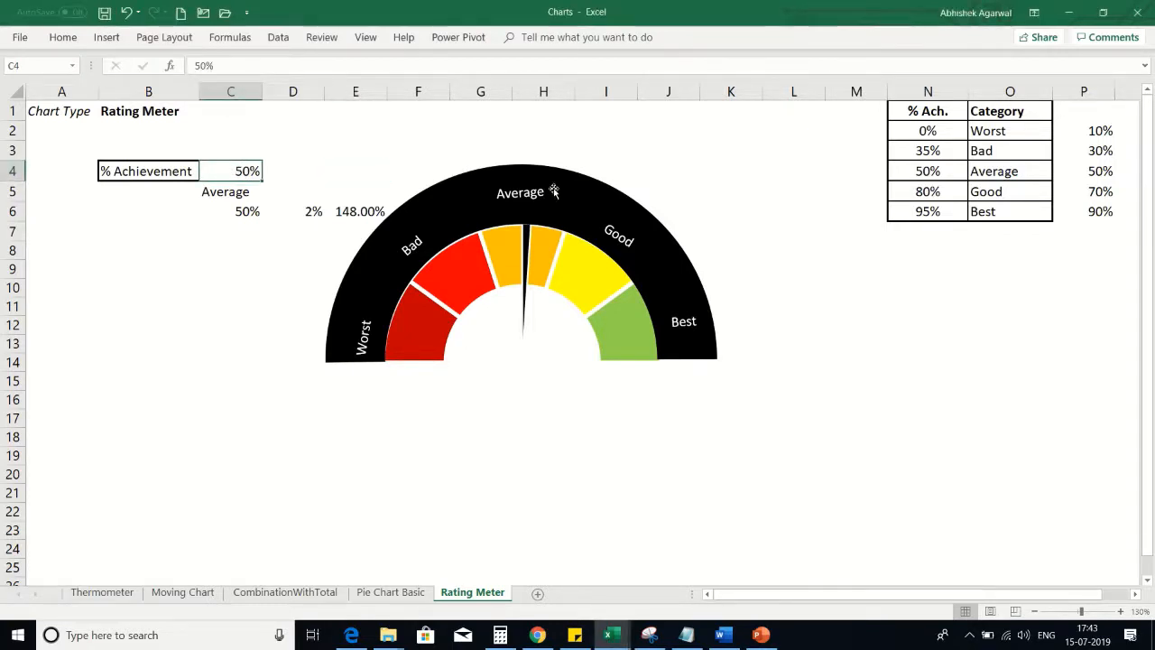
type("110")
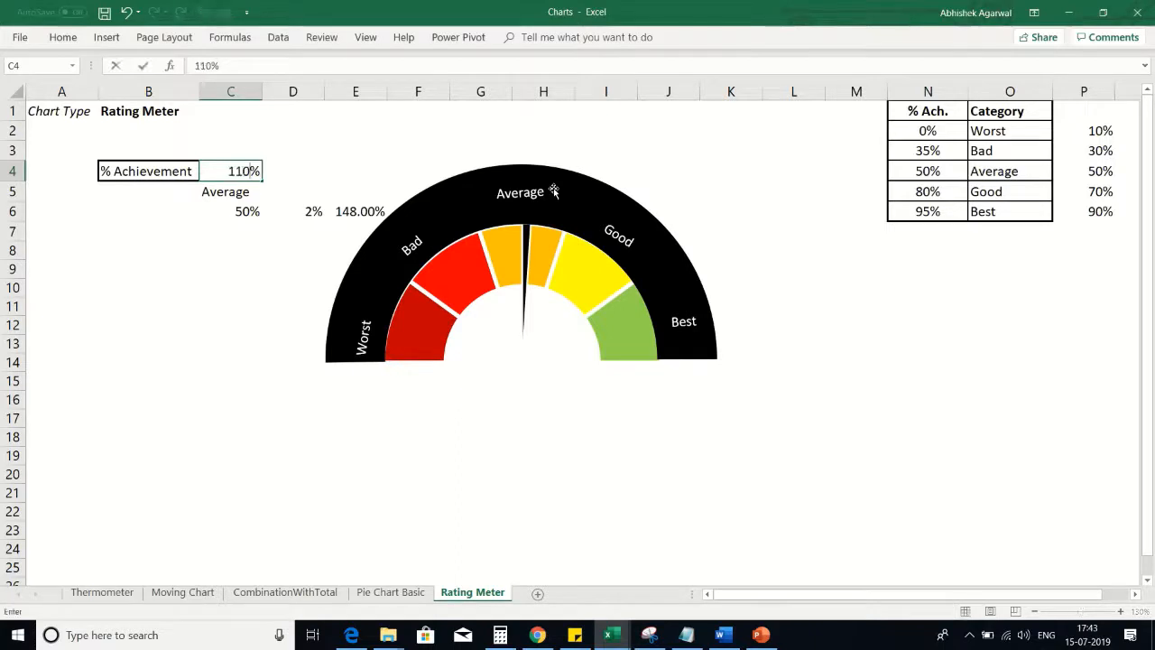
key("Return")
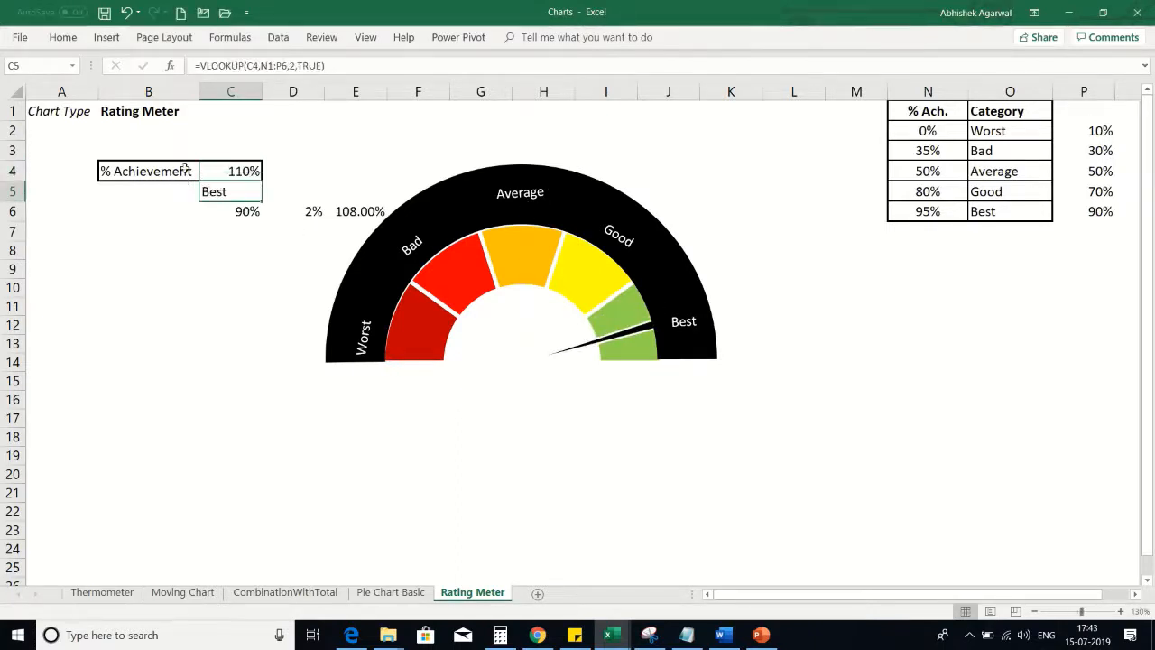
left_click(230, 170)
type("220")
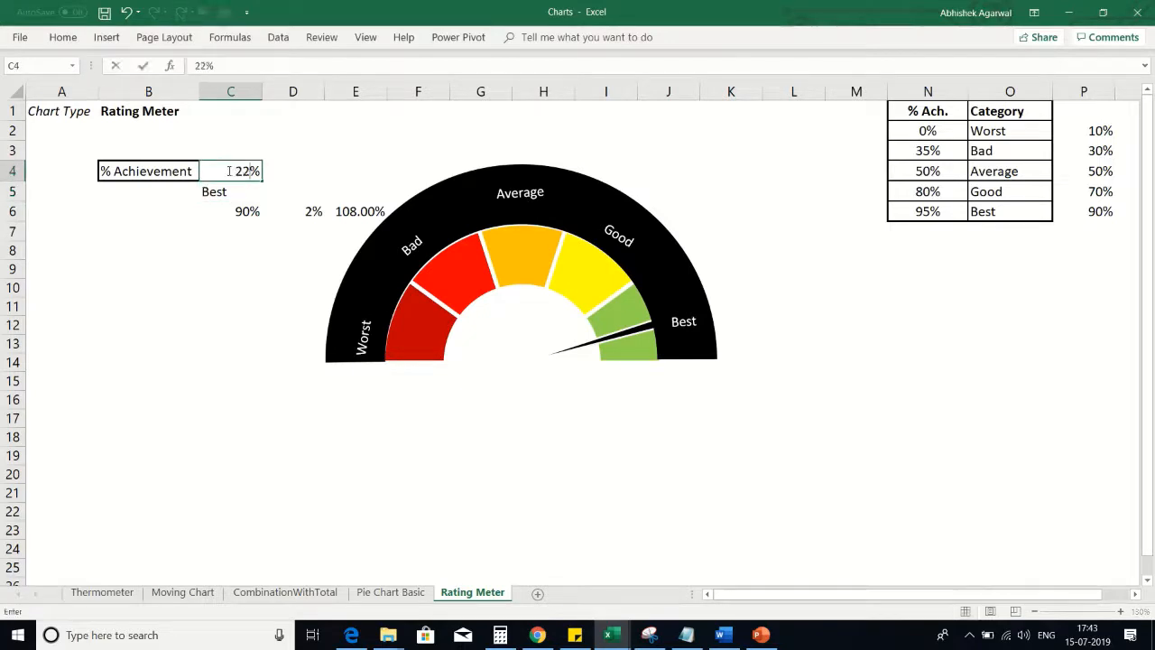
key("Return")
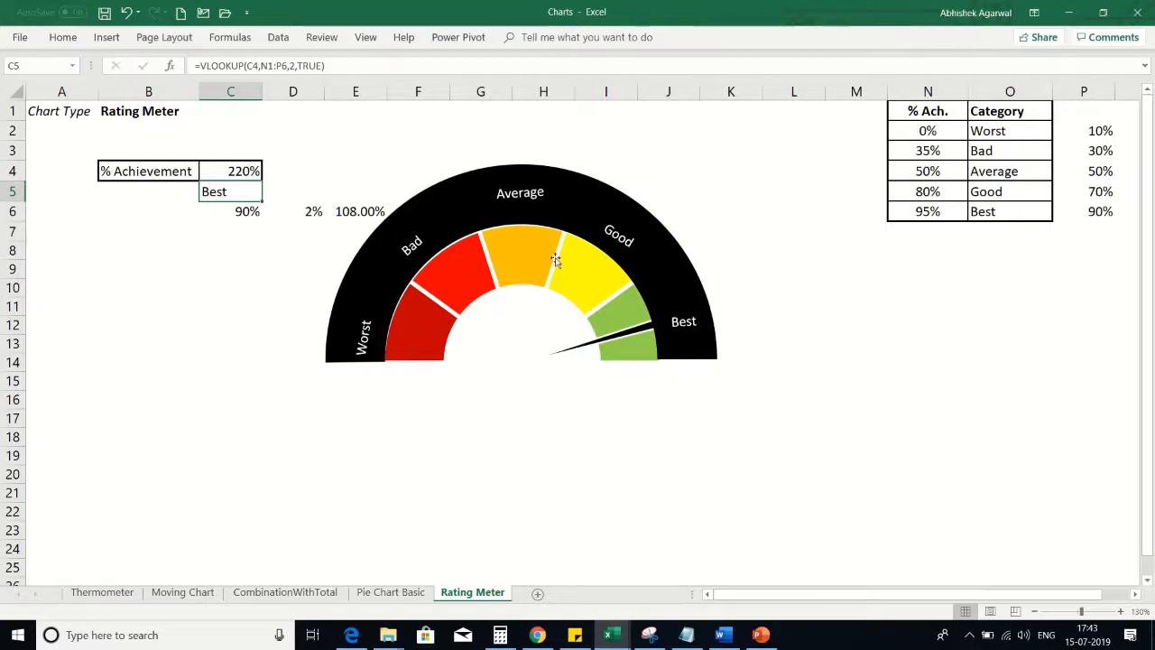
- Set the % Achievement value in C4 to 100%
left_click(232, 171)
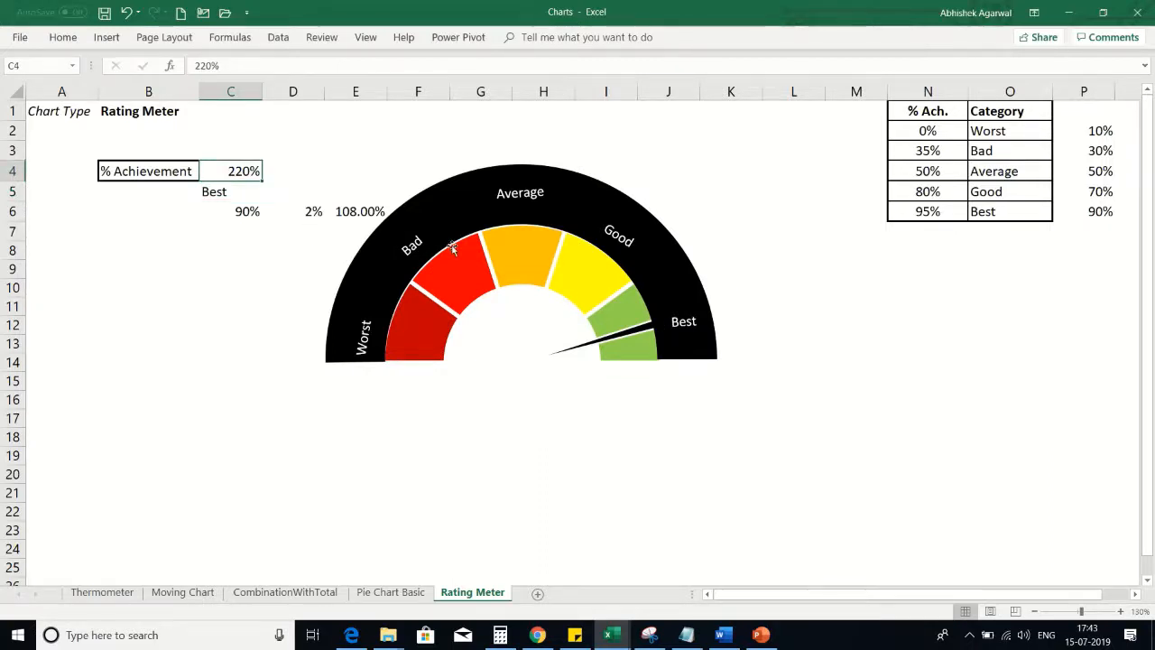
type("100")
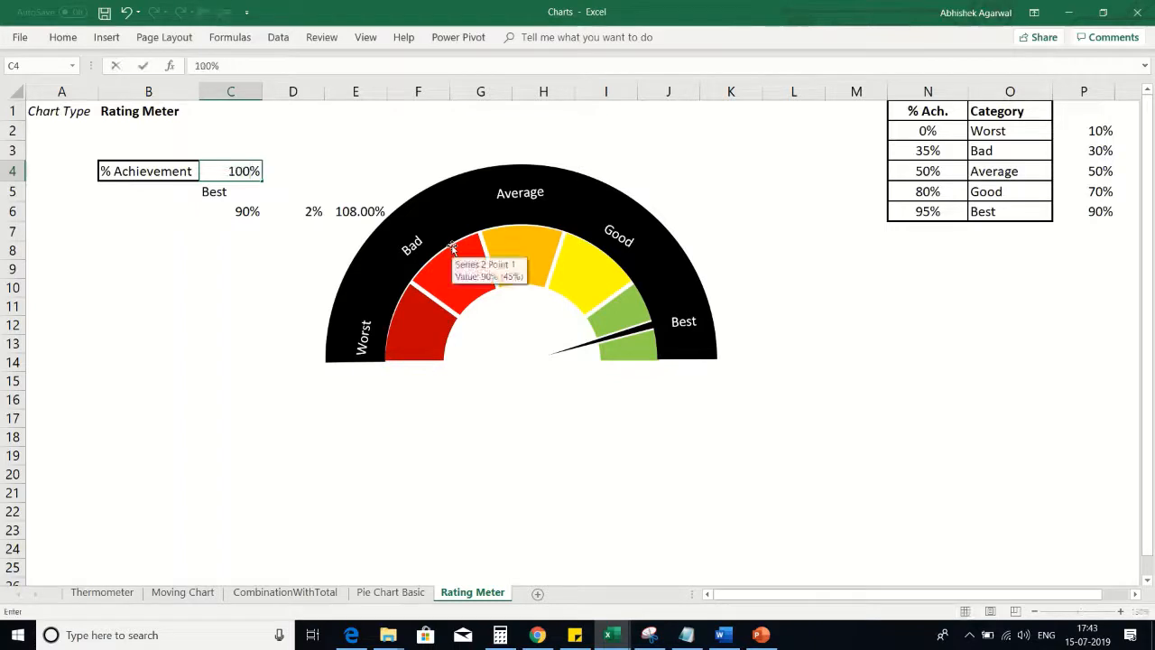
key("Return")
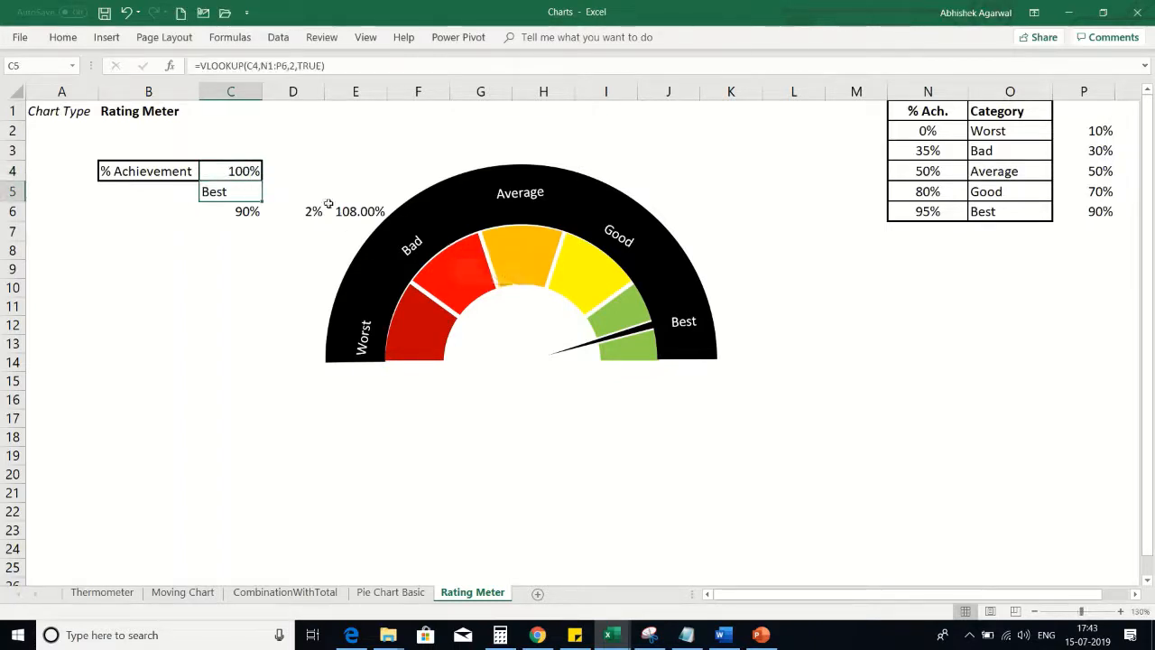
- Set the % Achievement value in C4 to 80%
left_click(247, 171)
type("90")
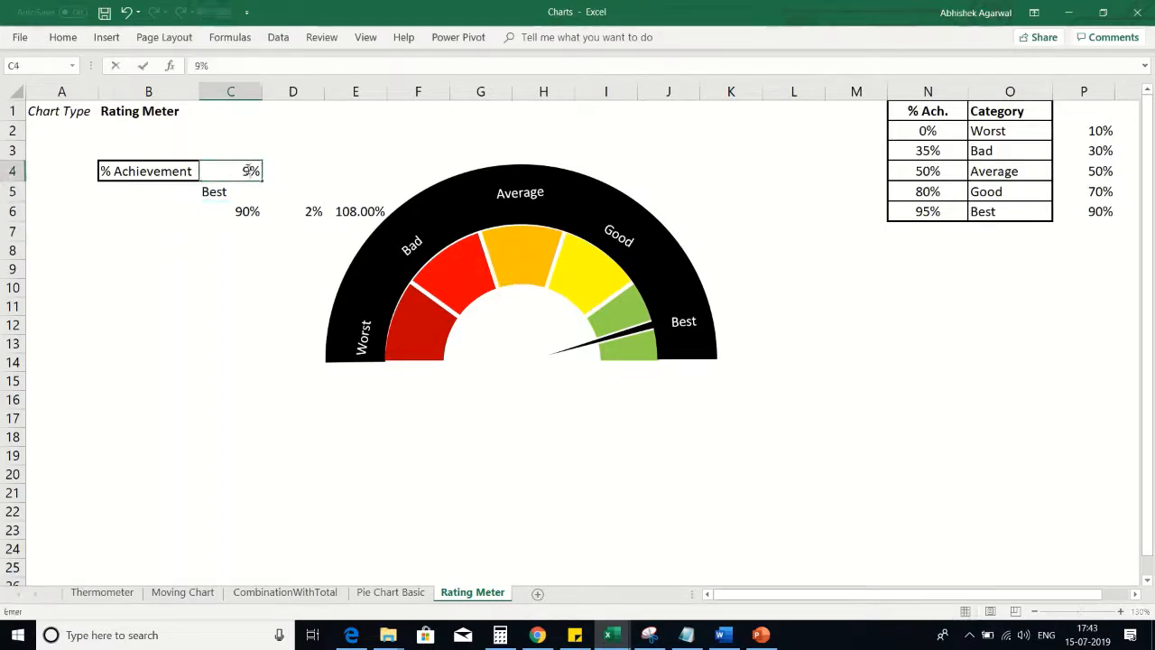
key("BackSpace")
key("BackSpace")
type("8")
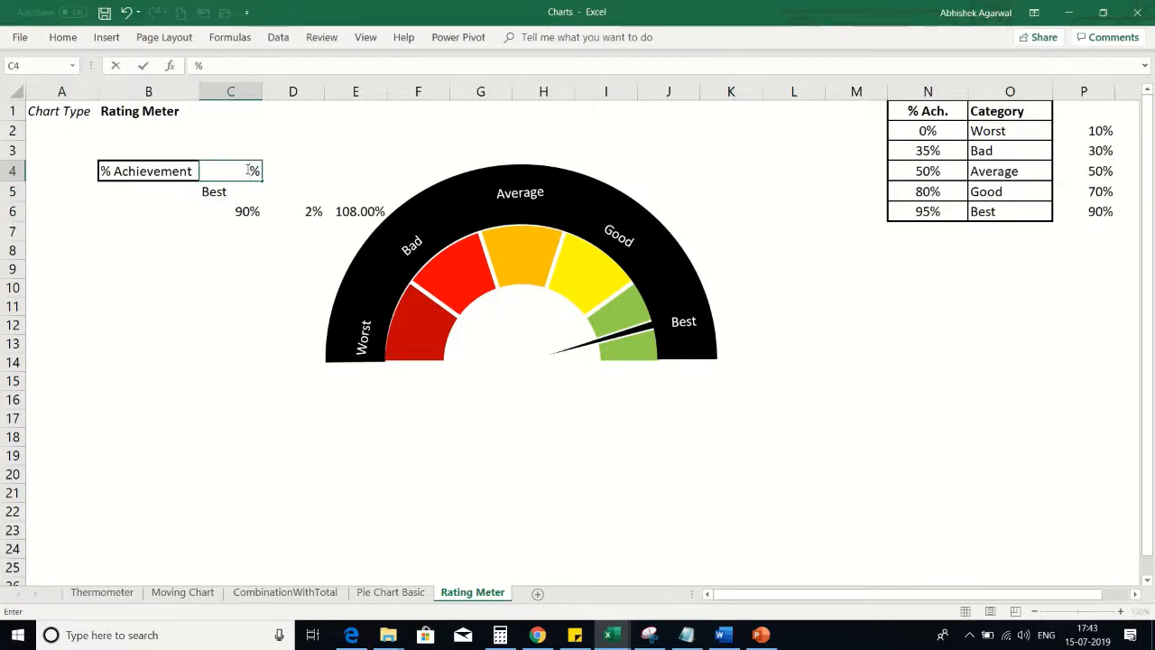
type("0")
key("Return")
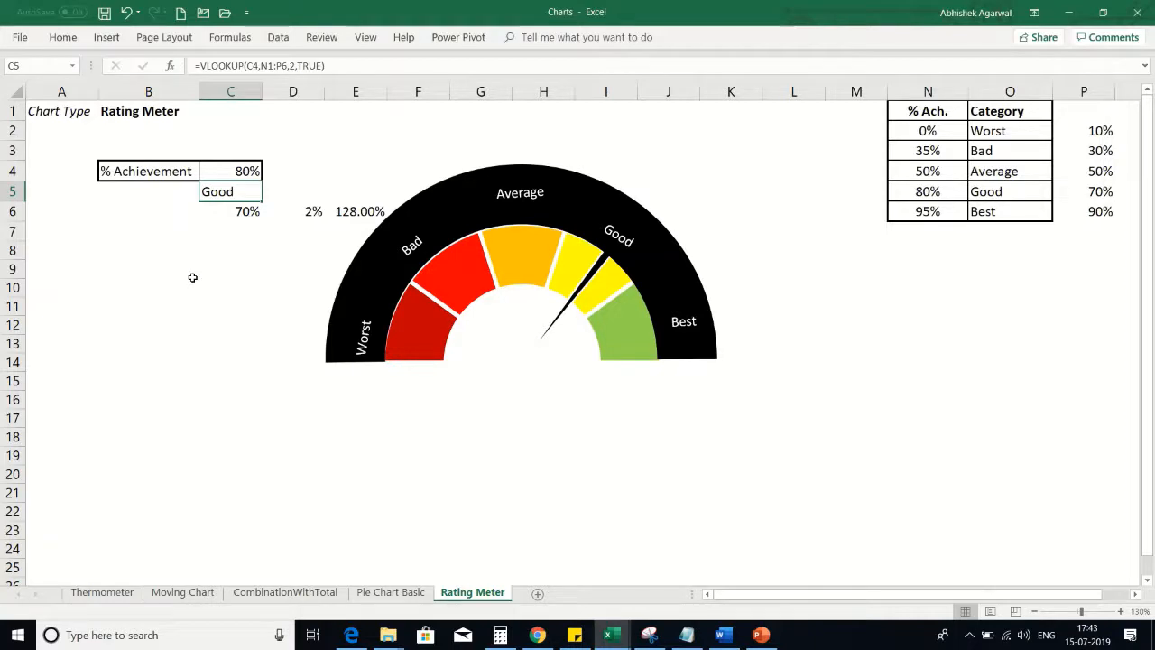
- Examine each % Ach. threshold and its matching category in the lookup table in N1:O6
left_click(953, 119)
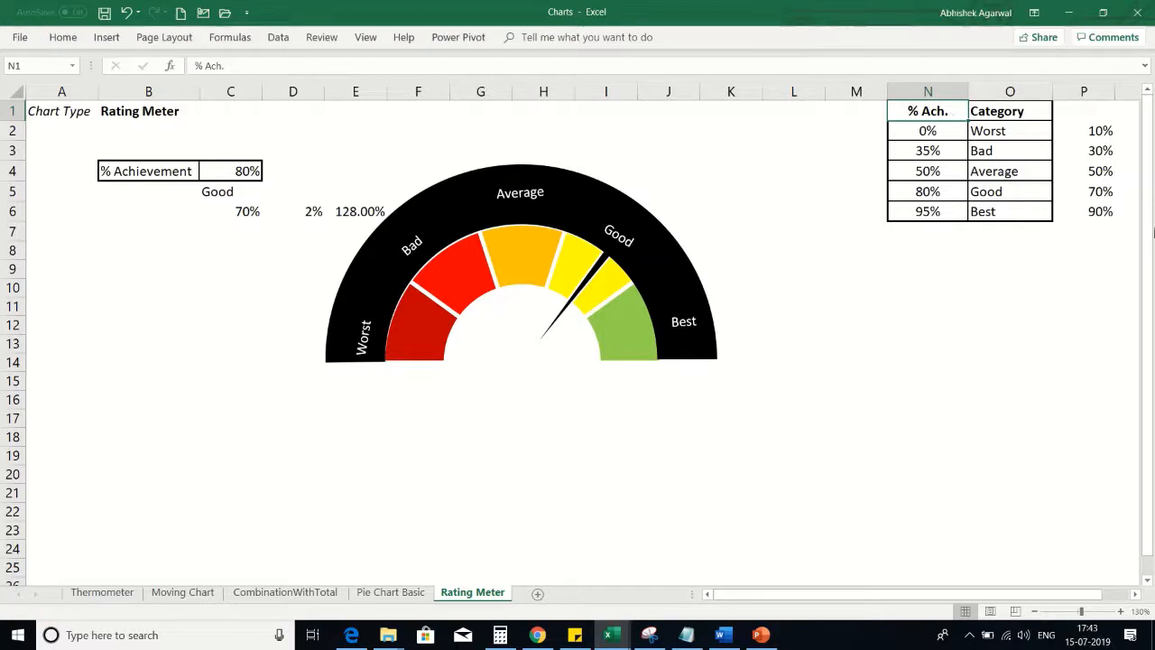
key("Down")
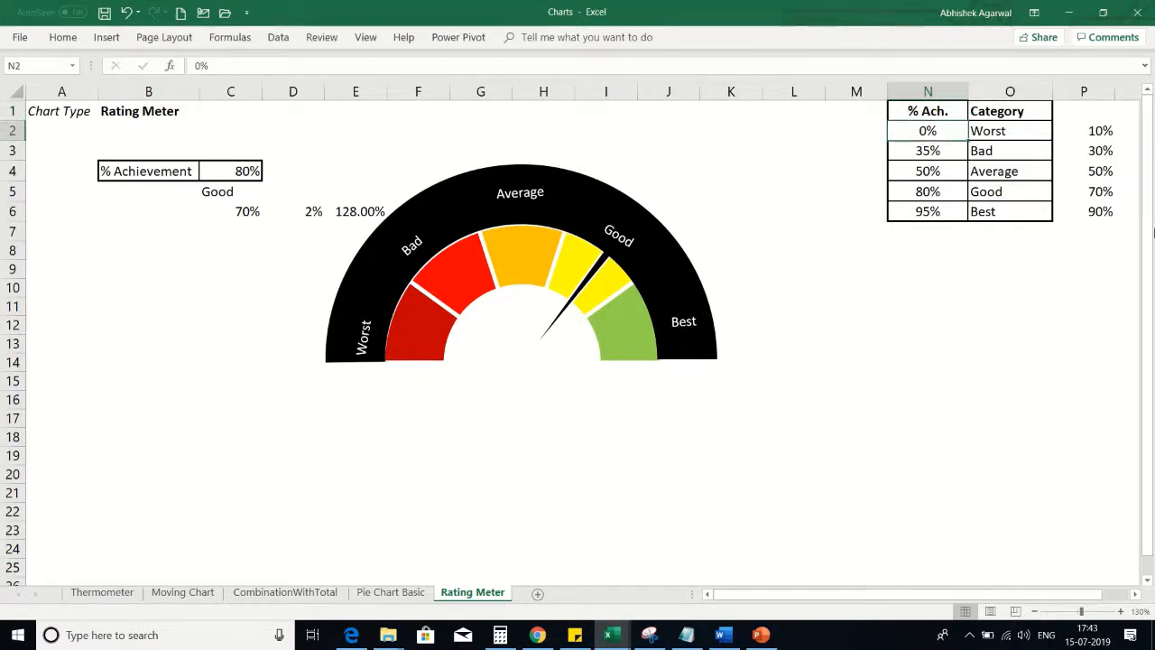
key("Right")
key("Left")
key("Down")
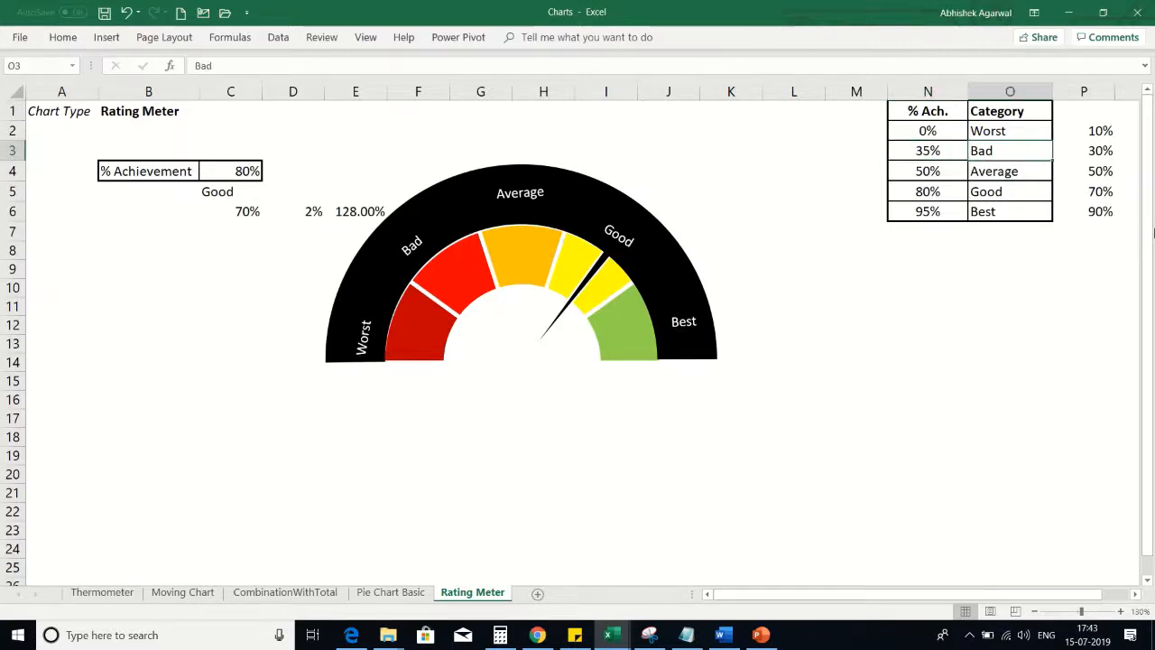
key("Down")
key("Right")
key("Left")
key("Down")
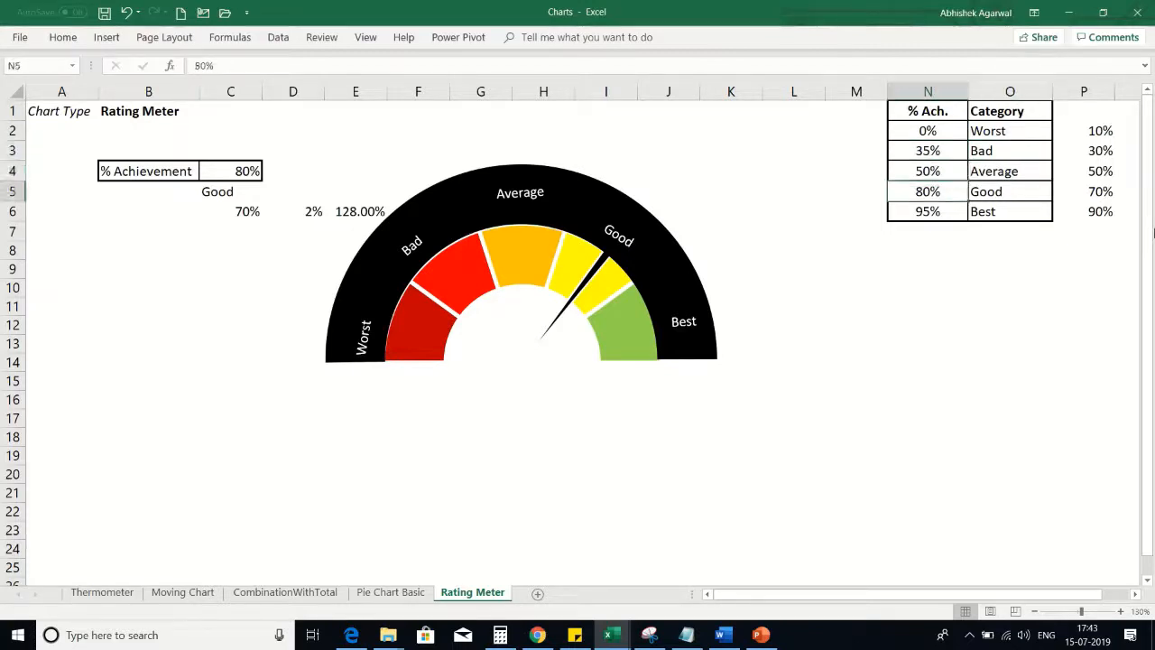
key("Right")
key("Left")
key("Down")
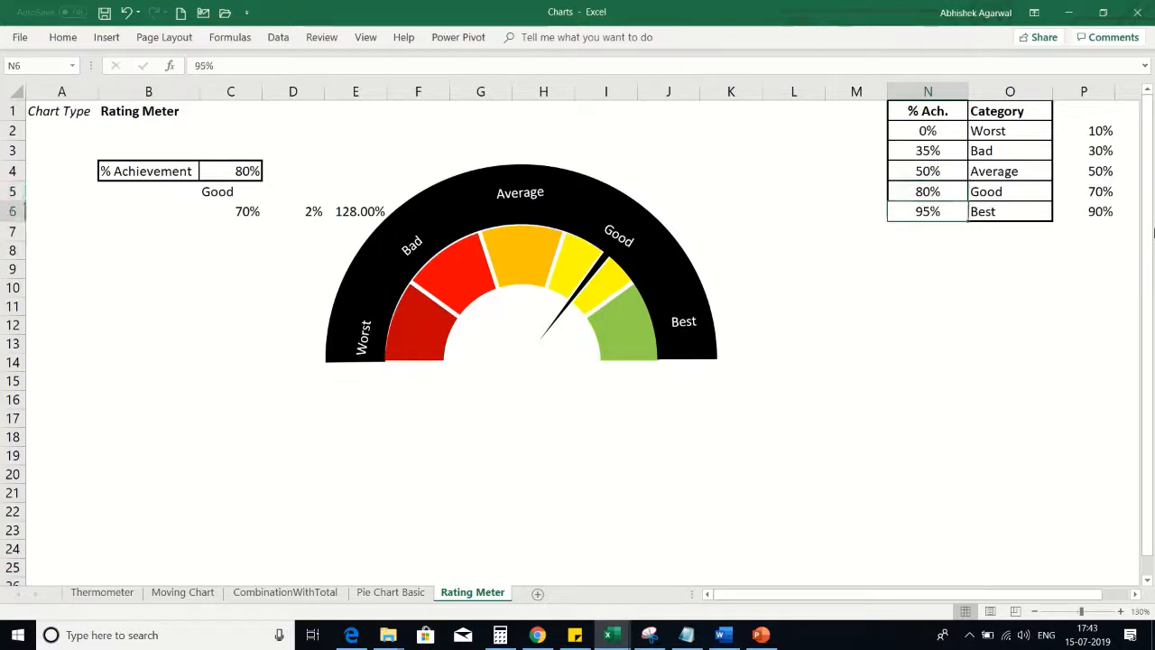
key("Right")
key("Up")
key("Up")
key("Up")
key("Up")
key("Up")
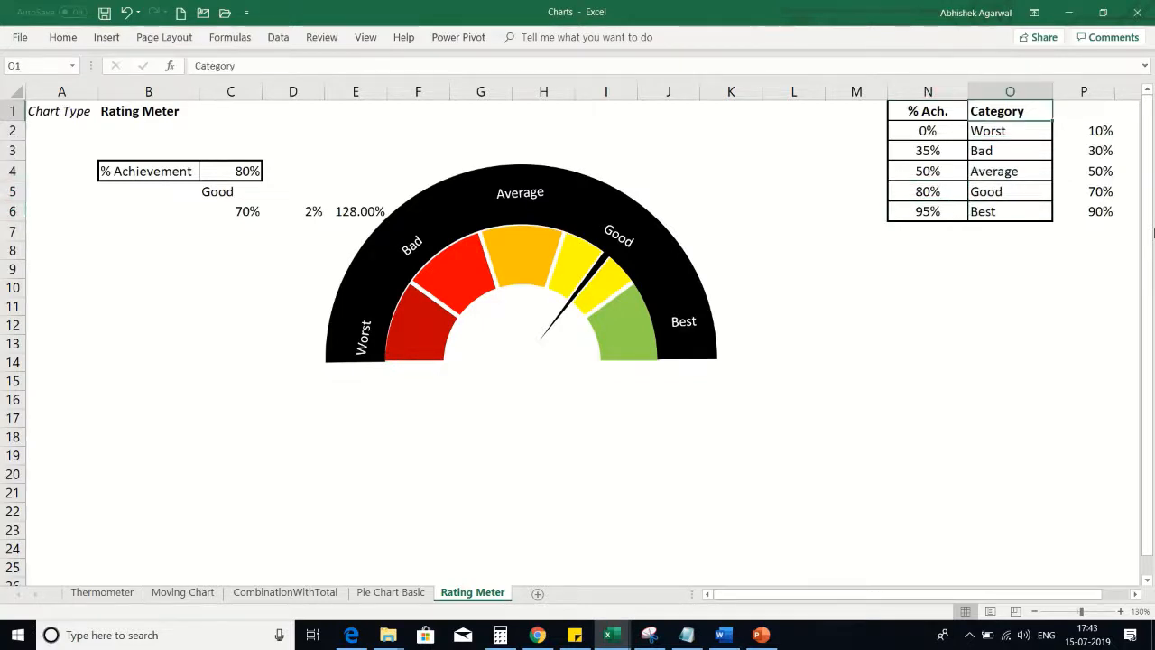
- Examine the percentages and their formulas in P2:P6 beside the category lookup table, alongside the % Ach. thresholds
key("Down")
key("Down")
key("Right")
key("Up")
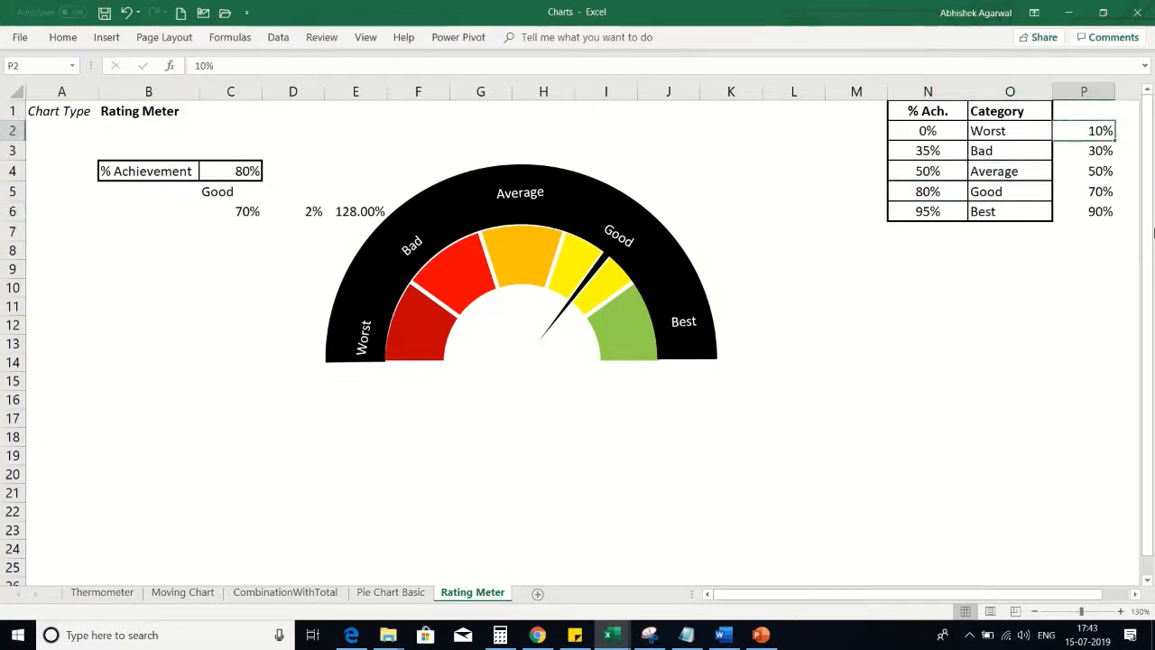
key("Left")
key("Left")
key("Down")
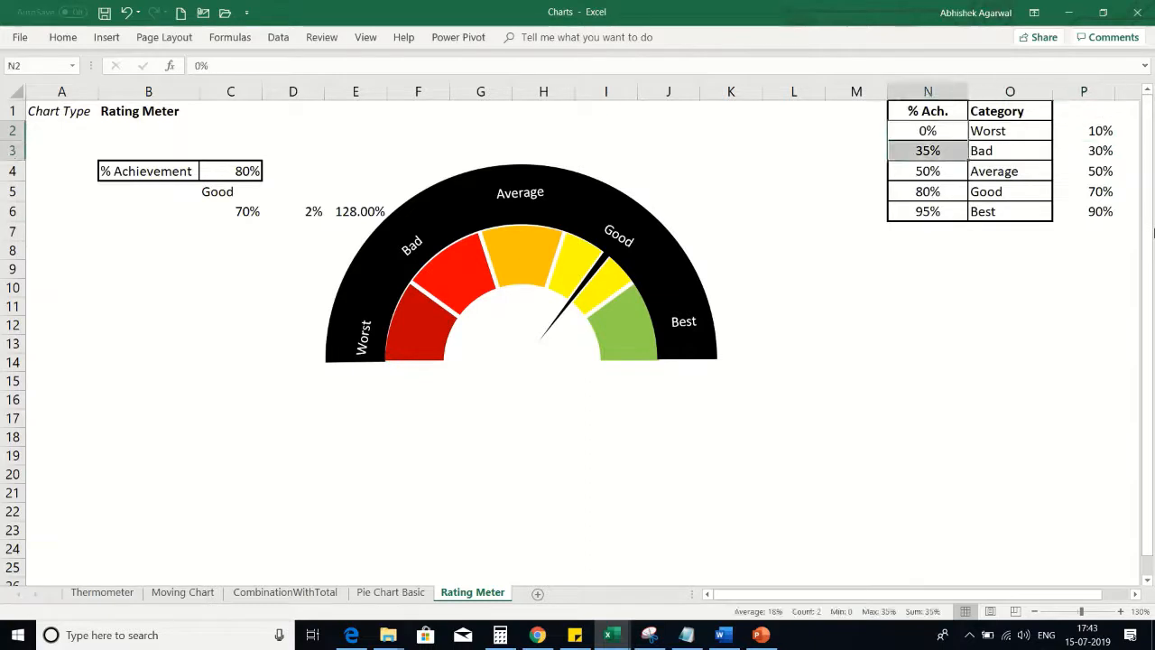
key("Up")
key("Right")
key("Right")
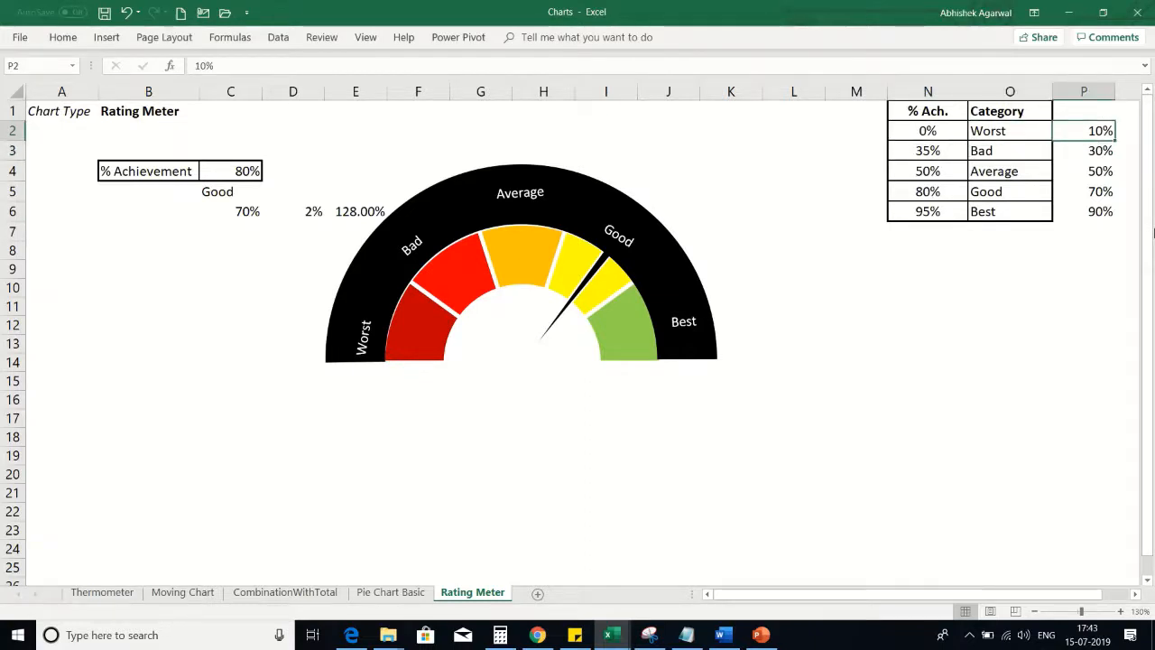
key("Down")
key("Down")
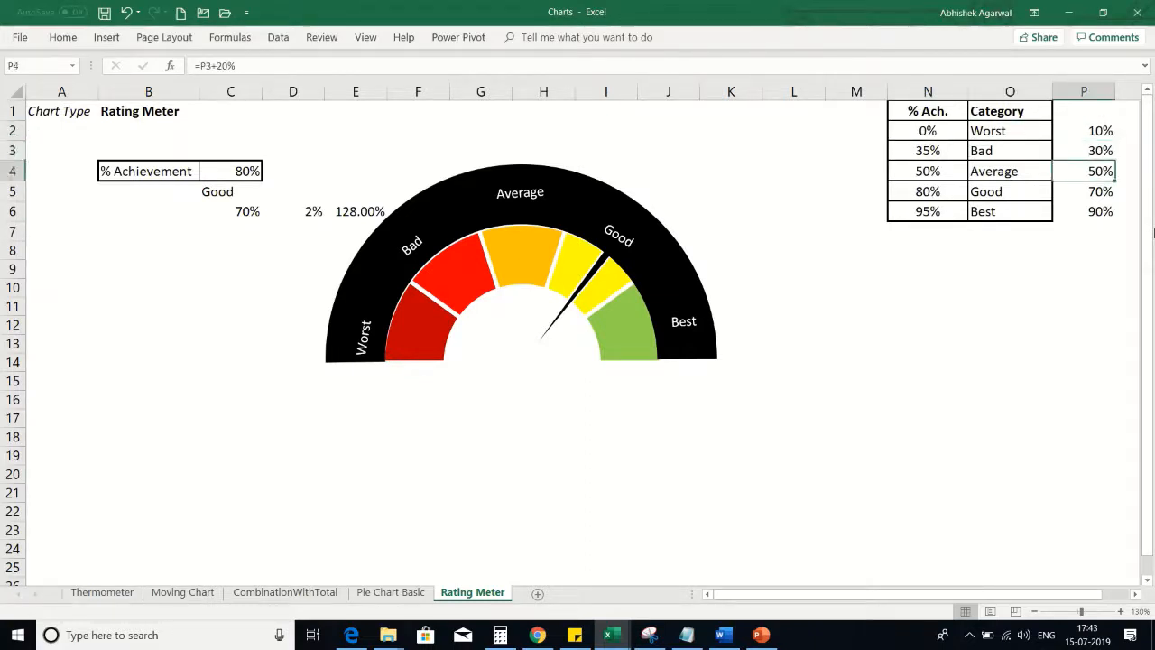
key("Down")
key("Down")
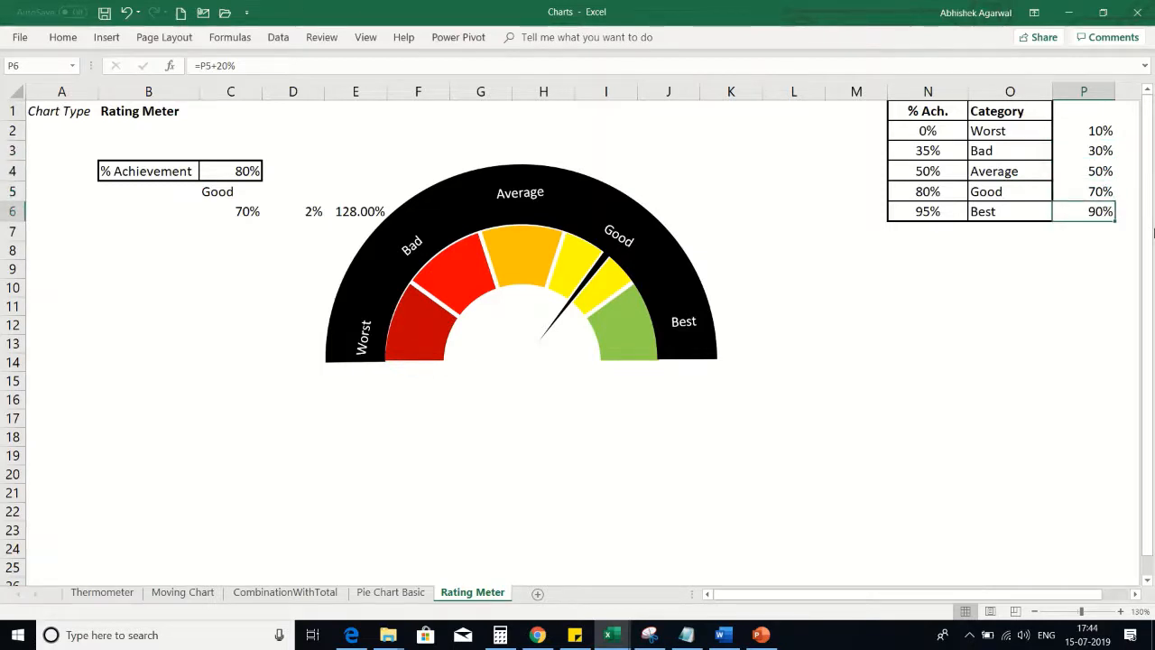
key("Up")
key("Up")
key("Up")
key("Up")
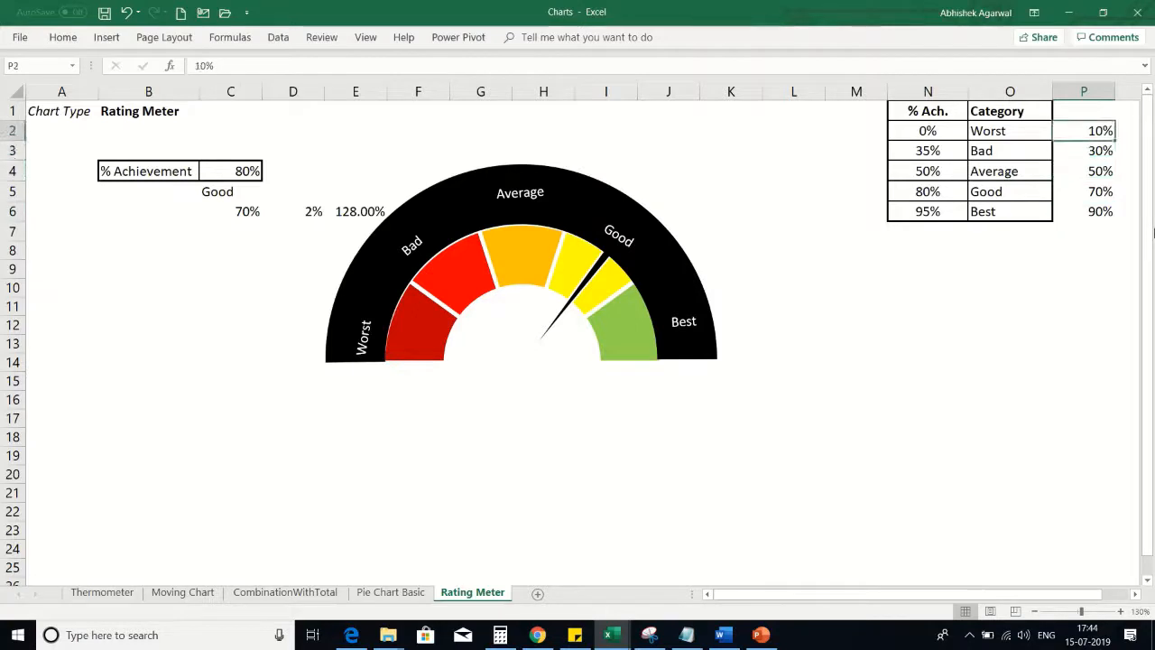
key("Left")
key("Left")
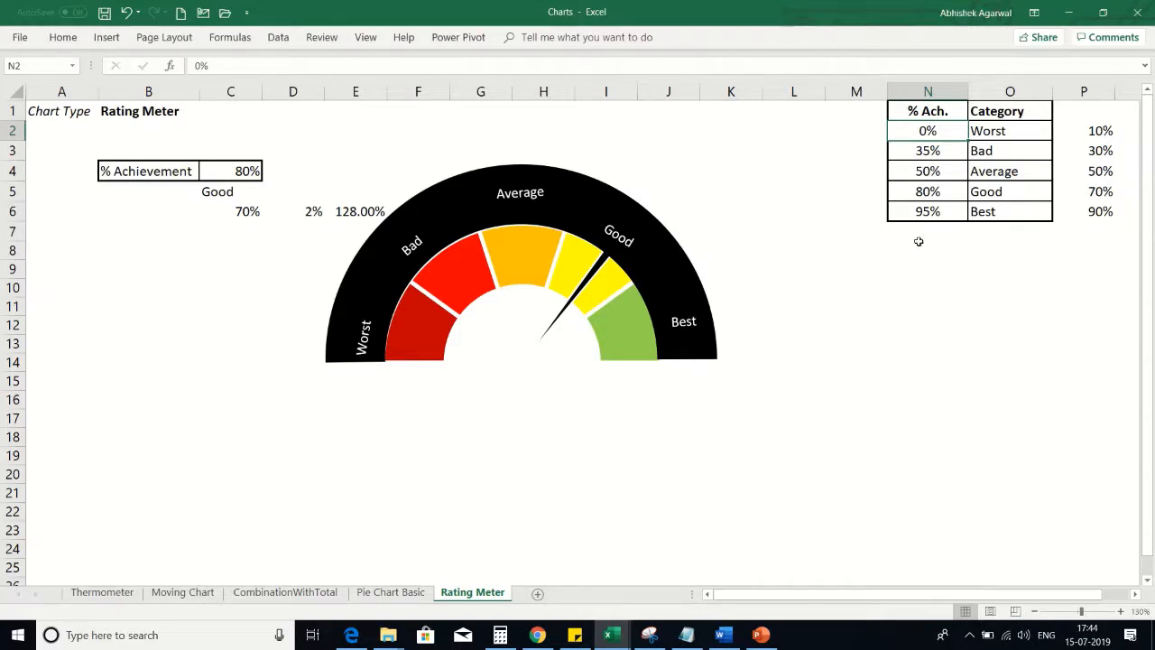
- Compare the % Ach. thresholds in column N with the column P percentages, and inspect the category lookup formula in C5
left_click(1083, 130)
key("Left")
key("Left")
left_click(937, 174)
key("shift+Down")
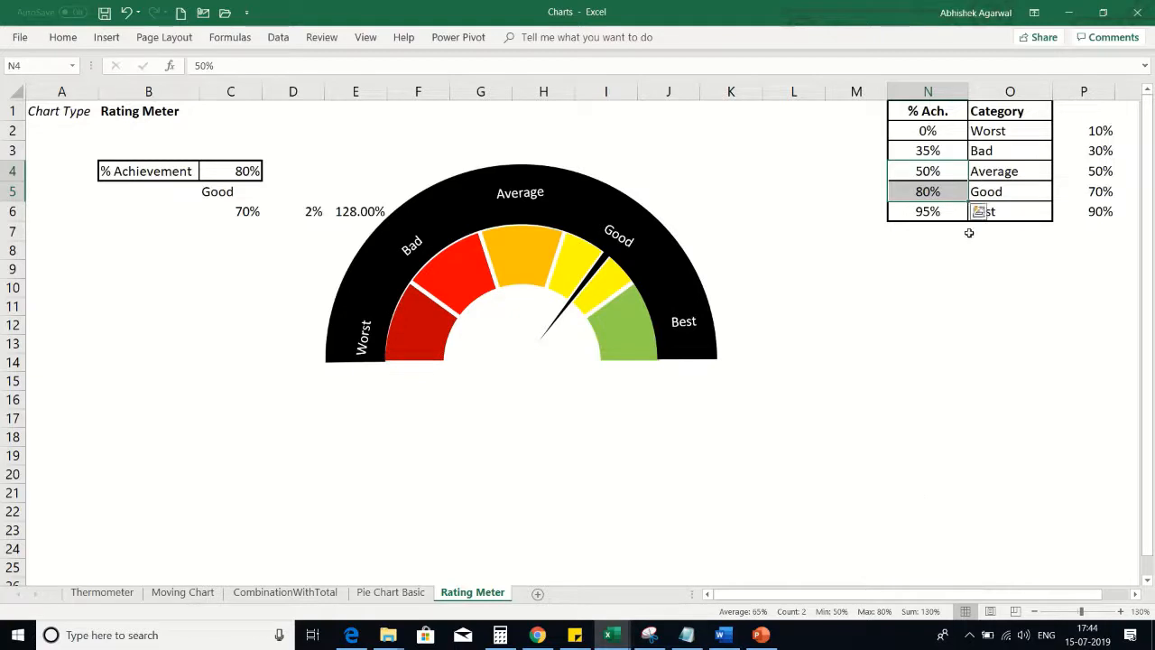
left_click(1100, 193)
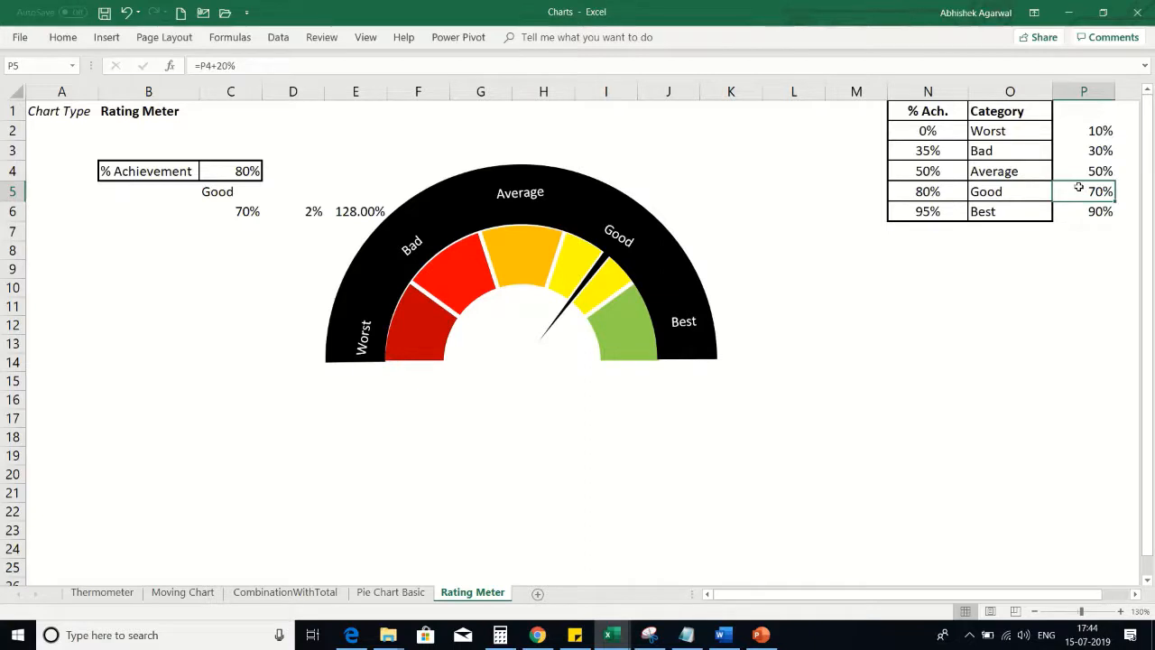
left_click(226, 191)
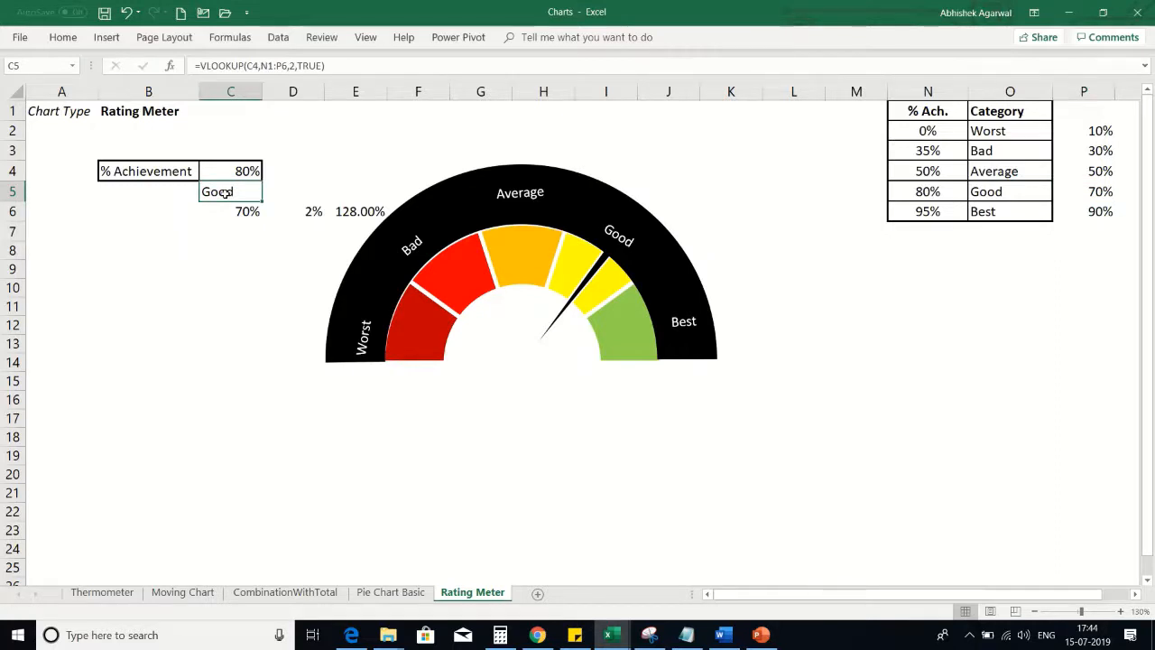
left_click(189, 472)
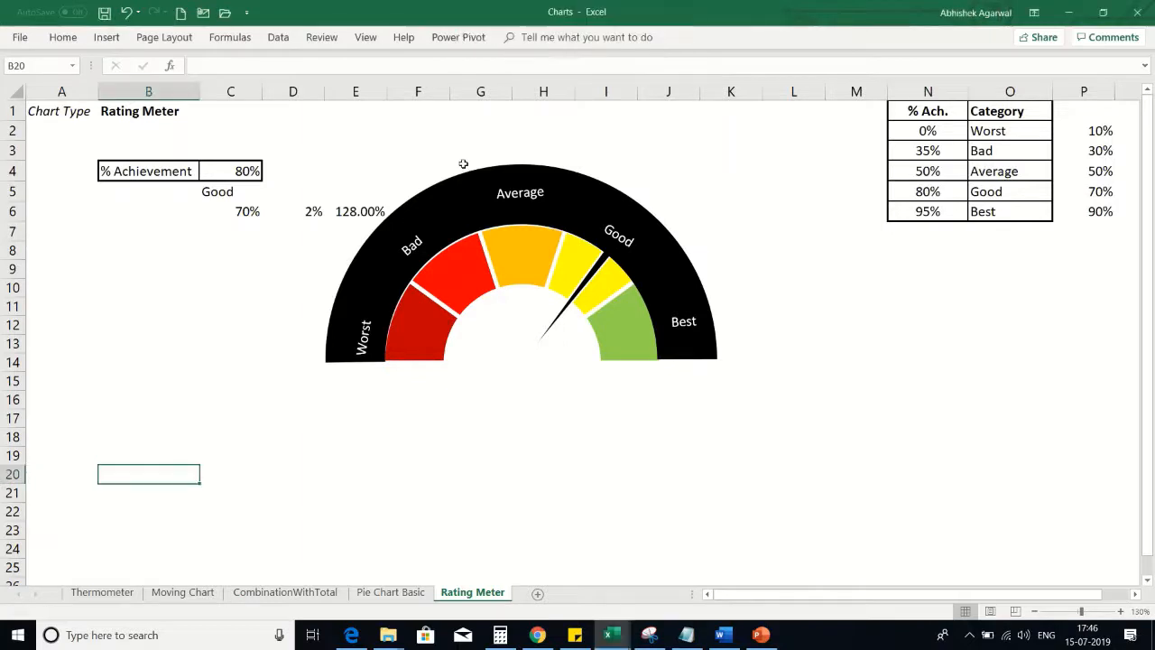
- Move the black block arc away from the coloured meter segments and undo the move
left_click(450, 188)
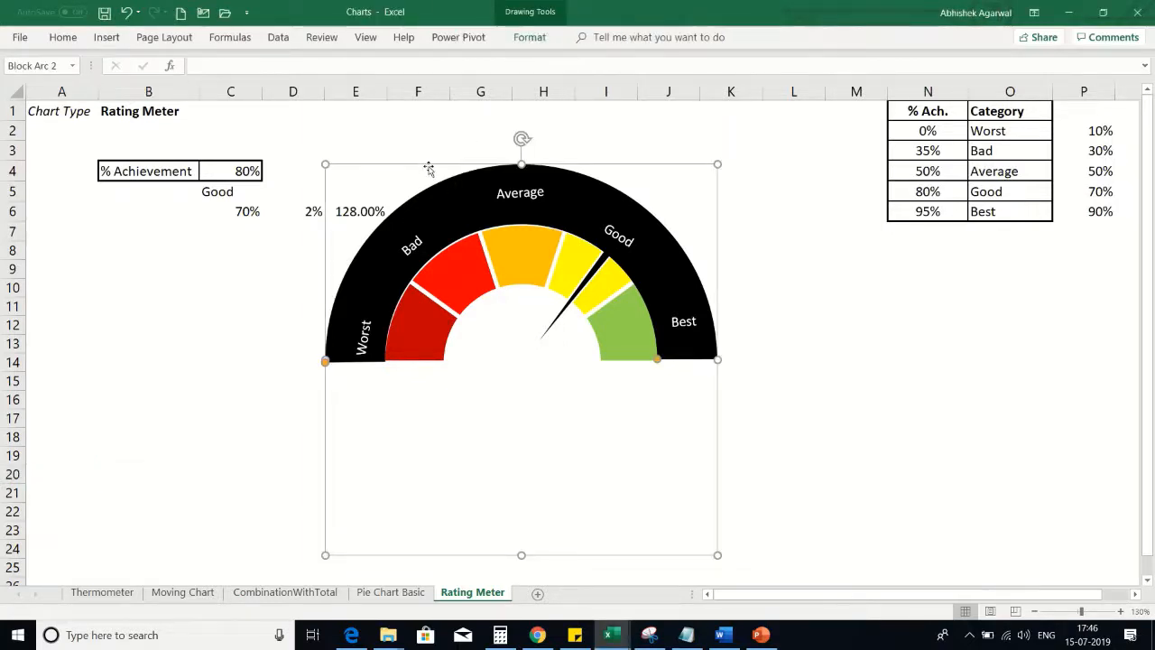
left_click_drag(431, 168, 548, 146)
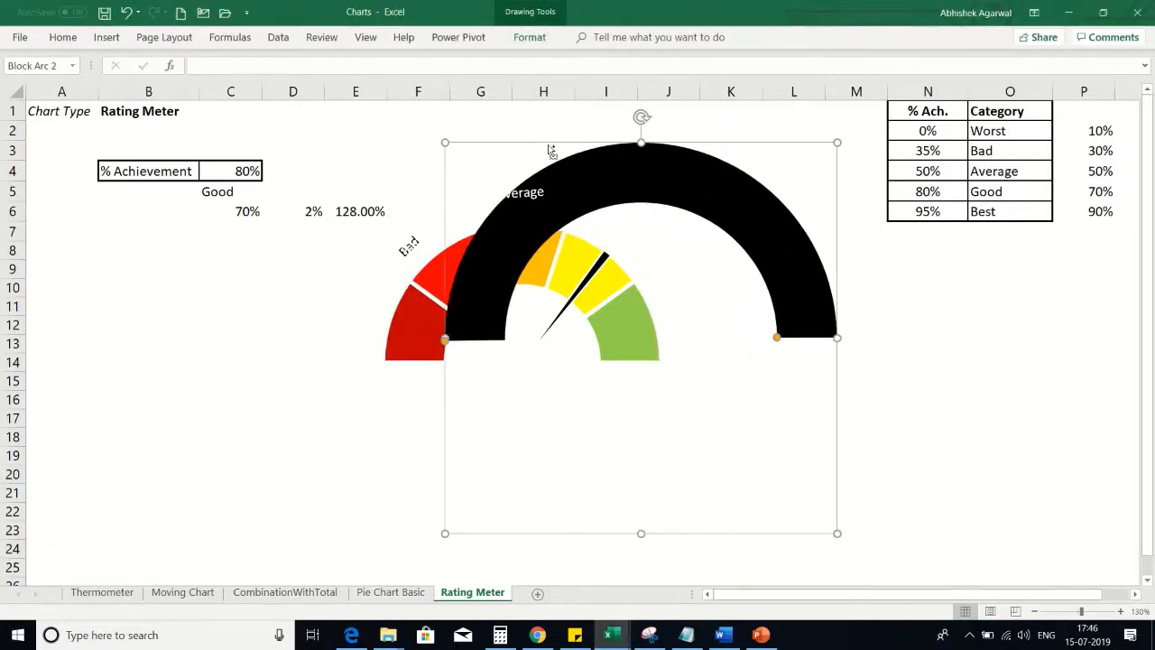
key("ctrl+z")
left_click(220, 301)
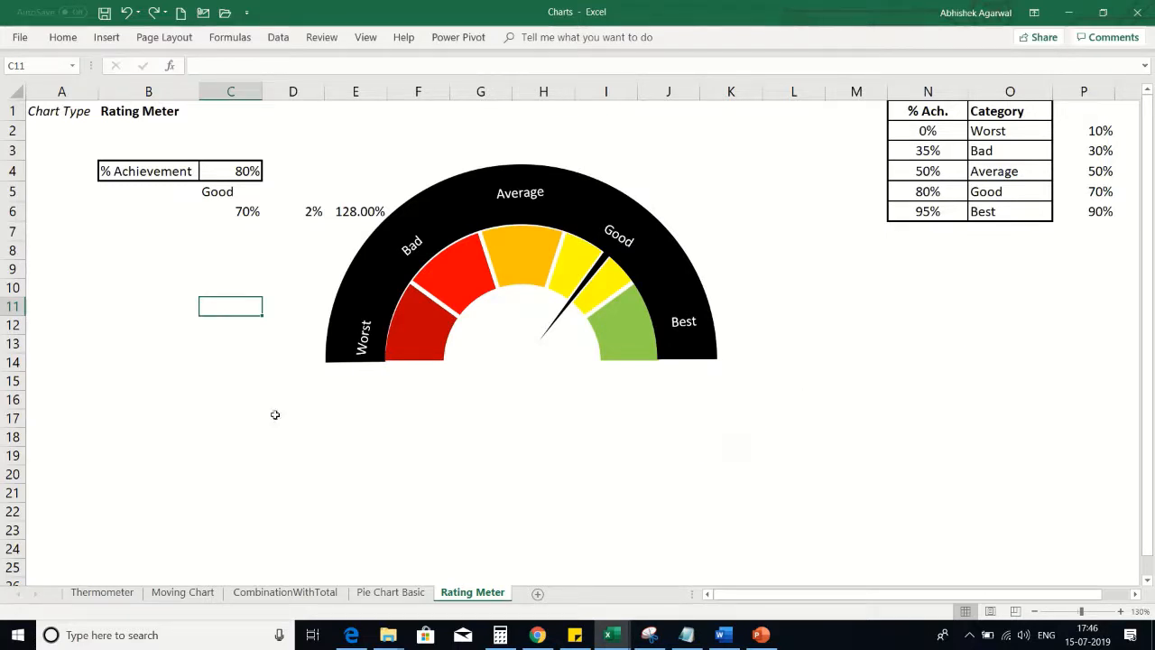
- Insert an empty Doughnut chart and move it so that it covers less of the finished rating meter
left_click(829, 275)
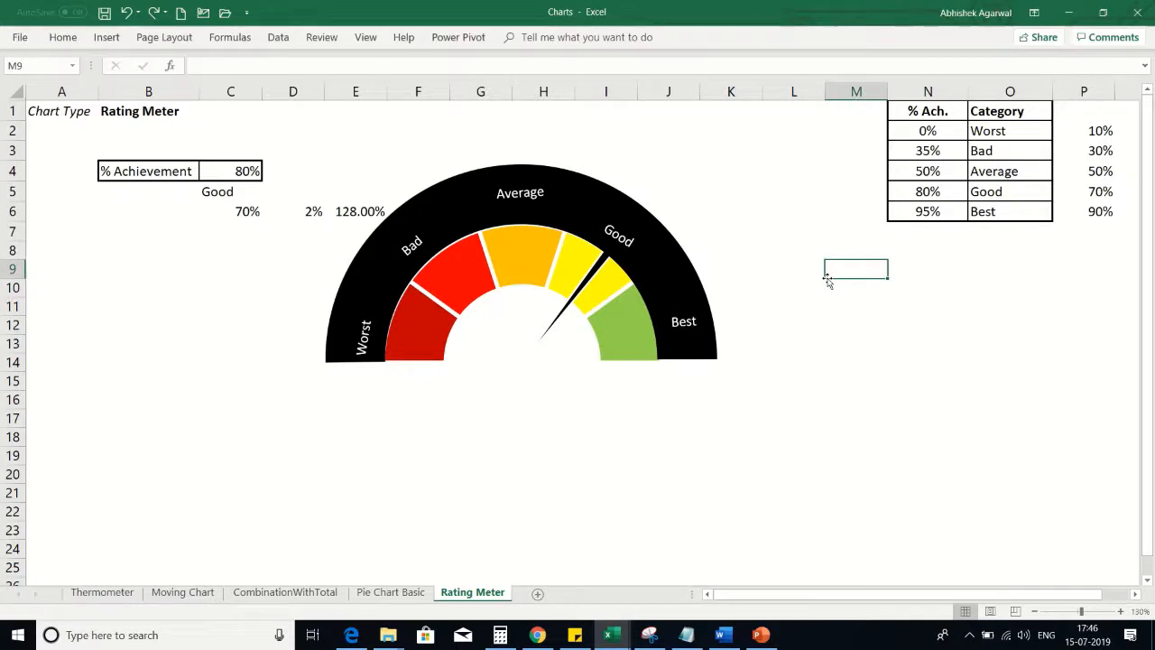
left_click(106, 40)
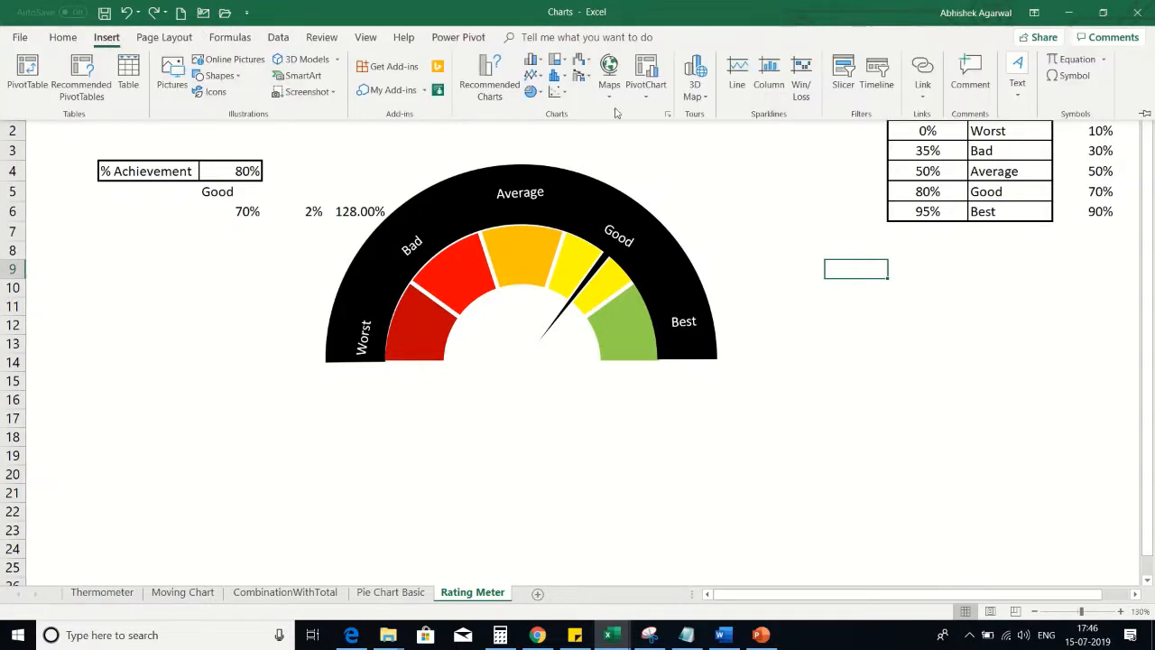
left_click(531, 92)
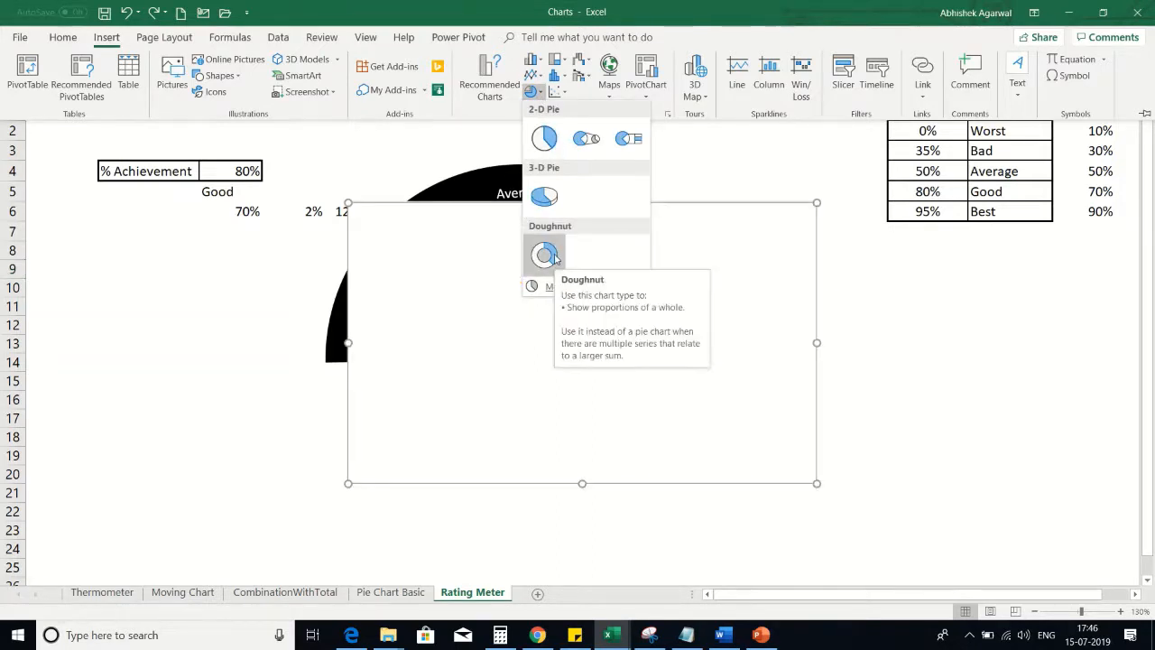
left_click(555, 258)
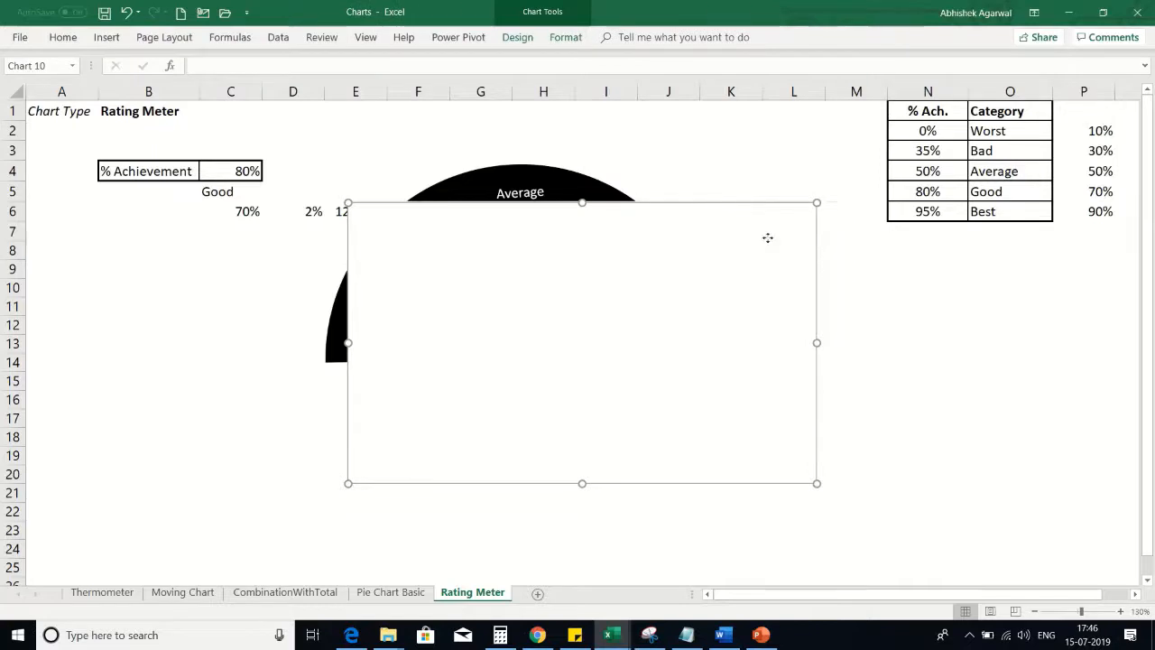
left_click_drag(768, 237, 934, 256)
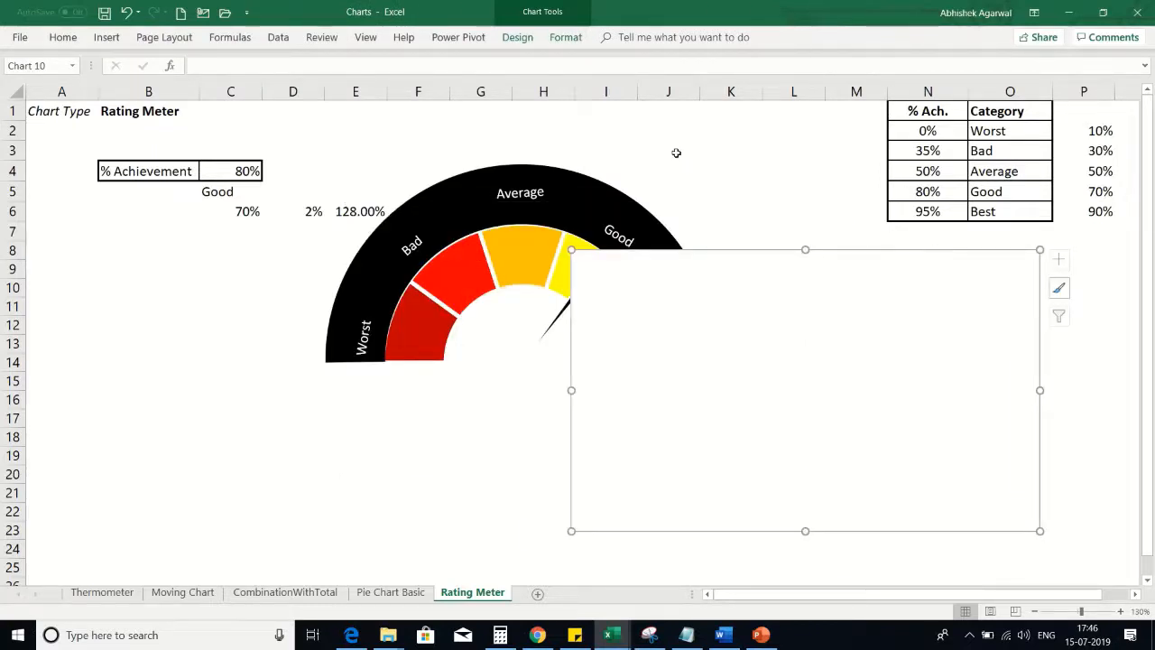
- Add an unnamed data series with the values {1,1,1,1,1,5} to the empty doughnut chart
left_click(565, 38)
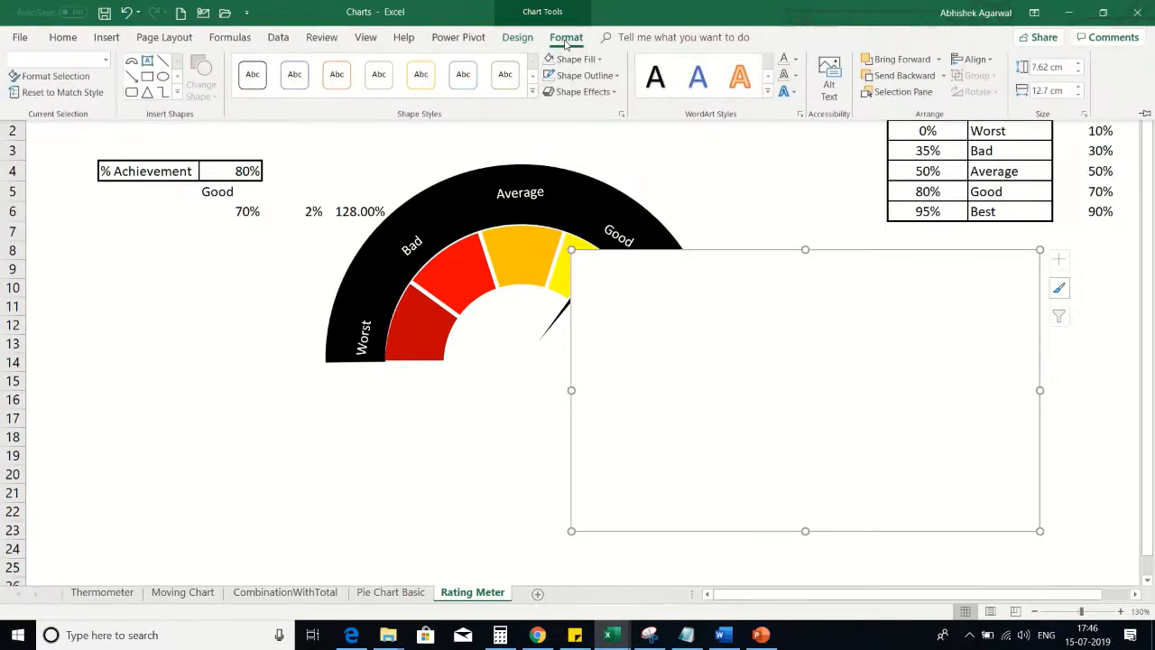
left_click(521, 40)
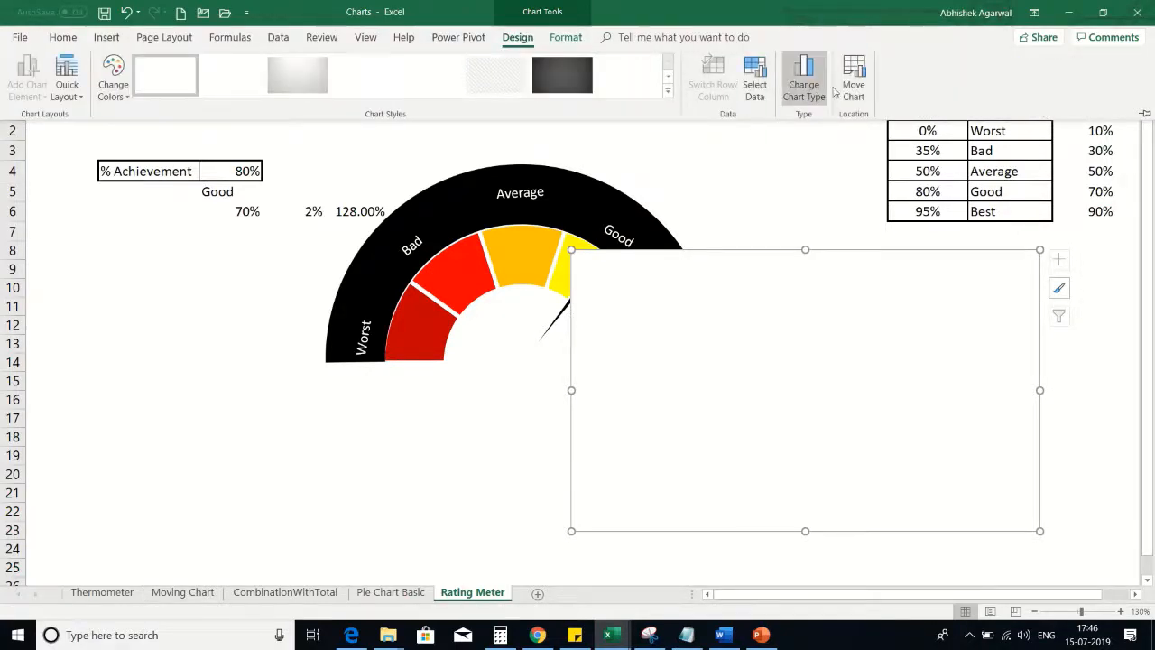
left_click(755, 86)
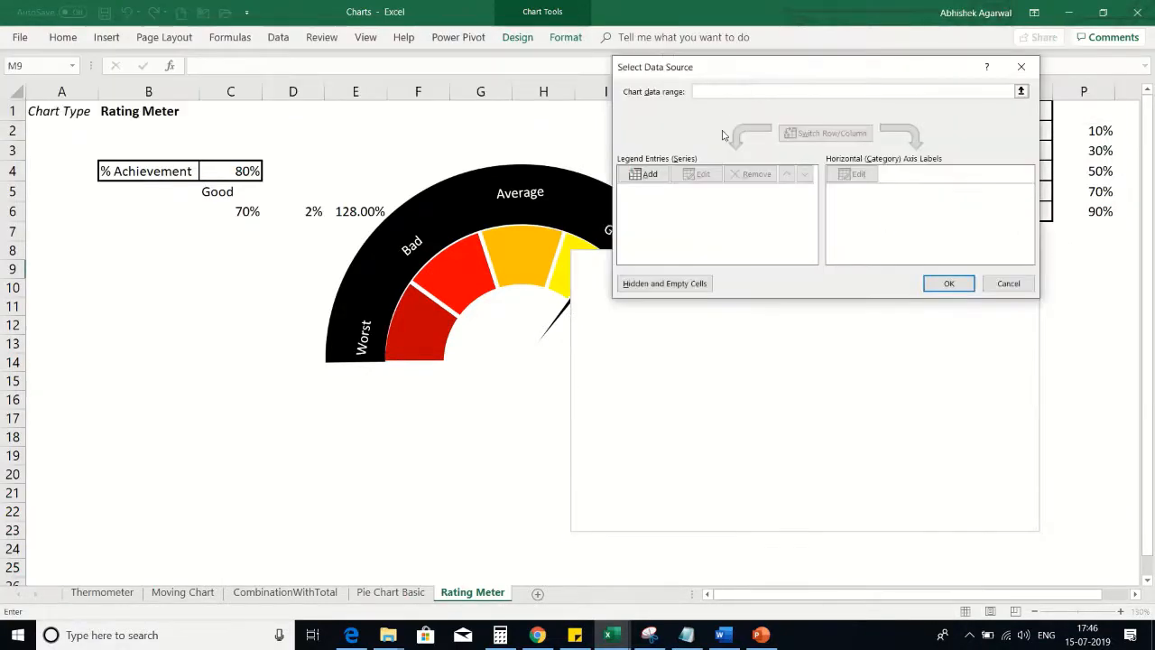
left_click(641, 176)
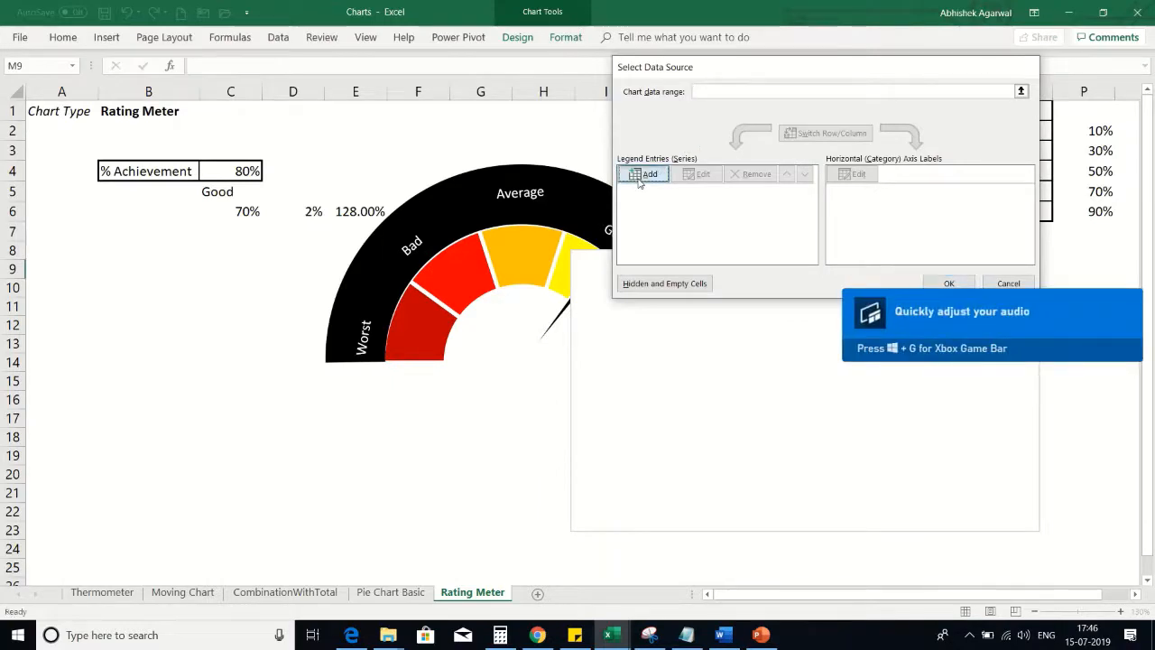
left_click(744, 167)
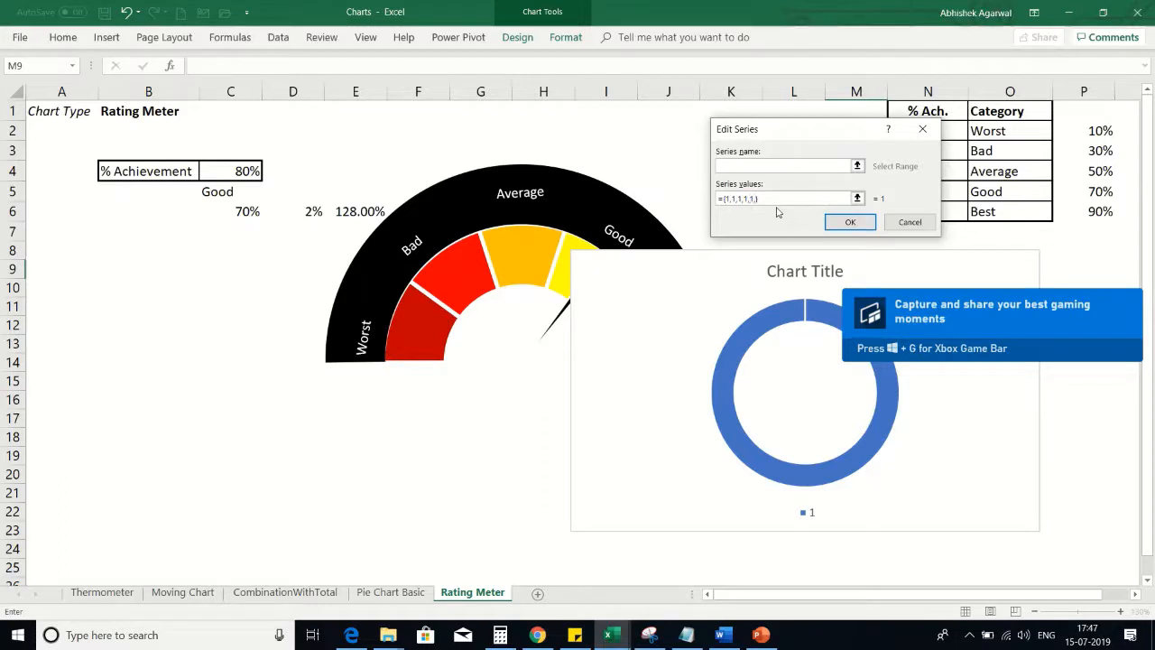
left_click_drag(826, 137, 676, 146)
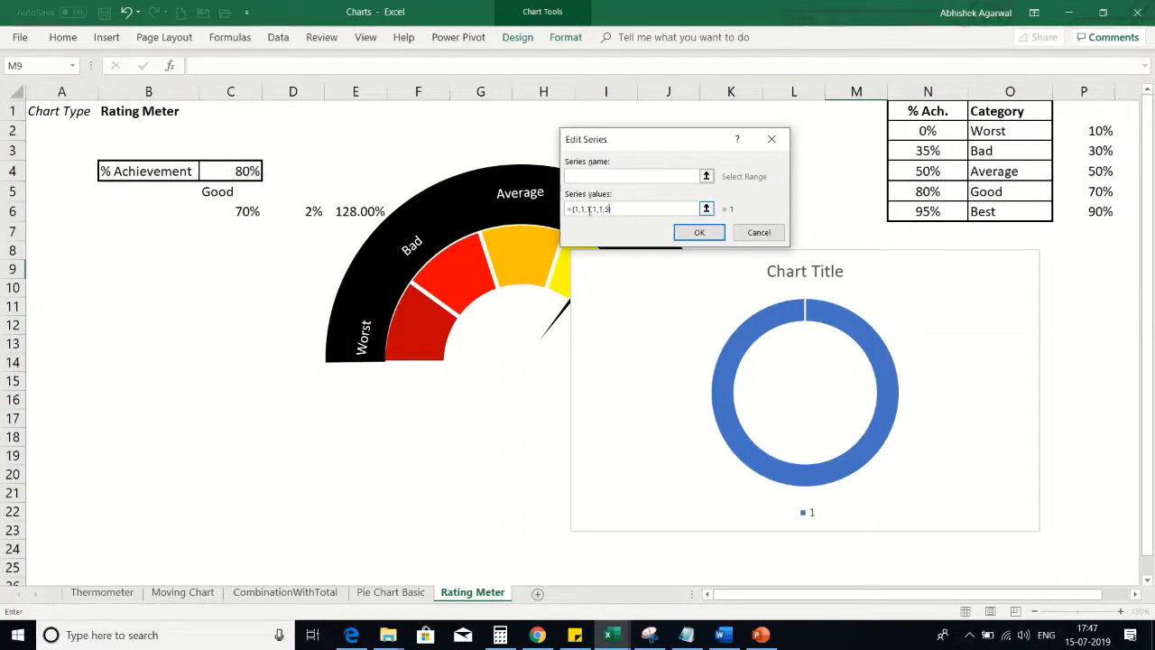
left_click(686, 234)
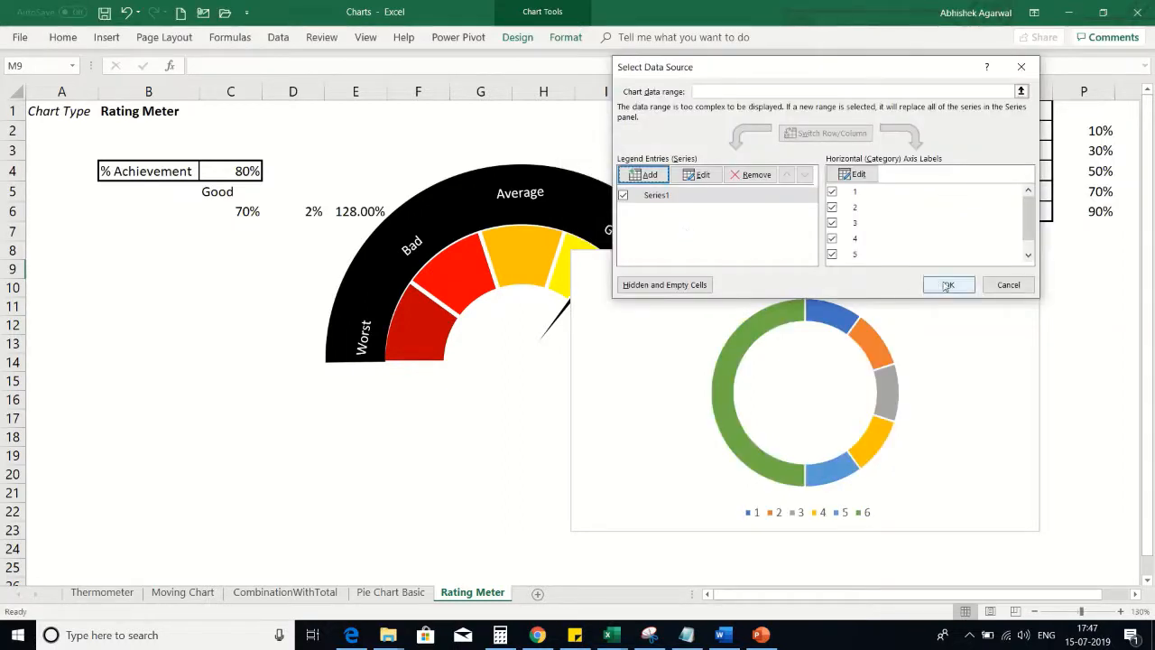
left_click(947, 287)
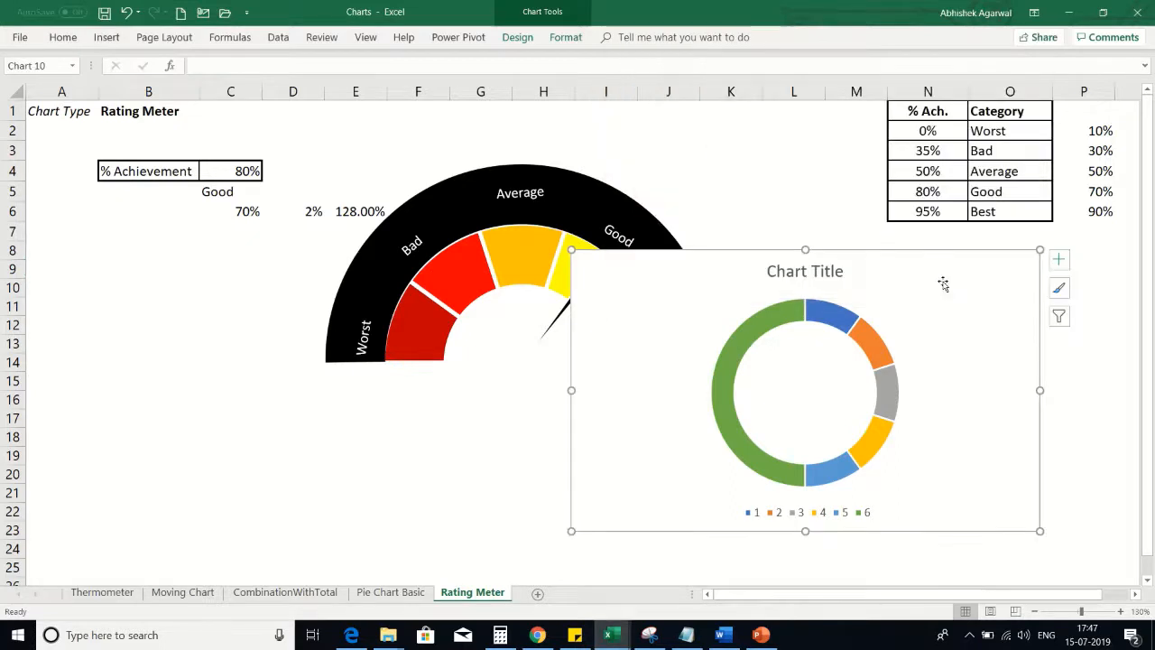
- Move the new doughnut chart directly below the lookup table and set its series' angle of first slice to 45°
left_click(809, 401)
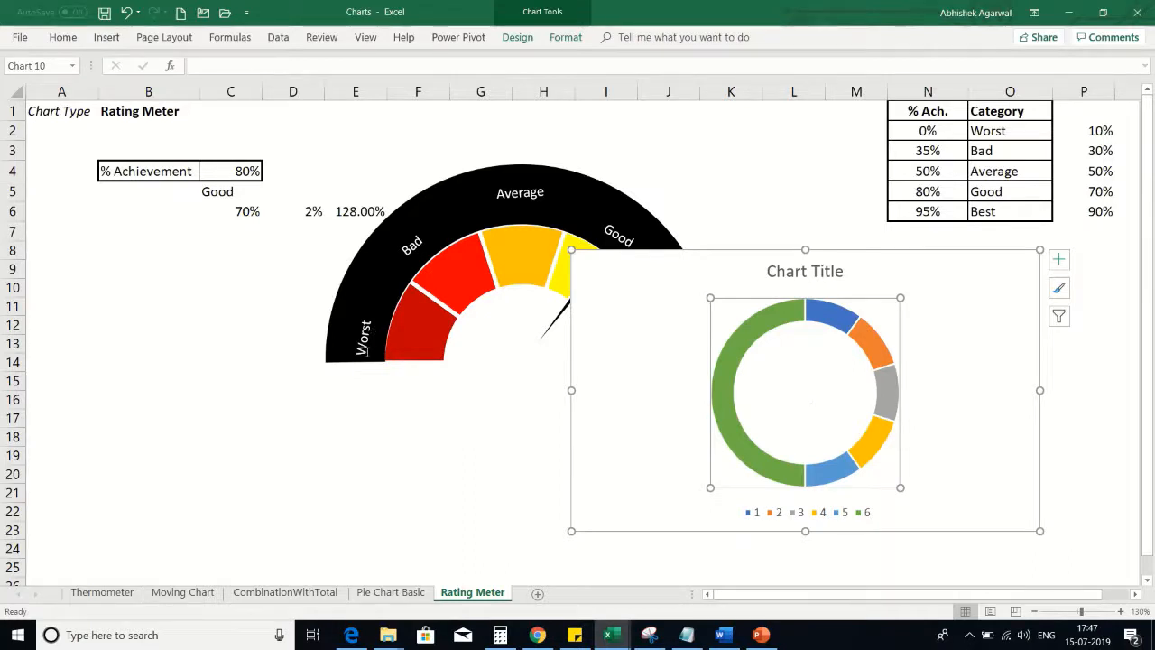
left_click_drag(750, 251, 863, 227)
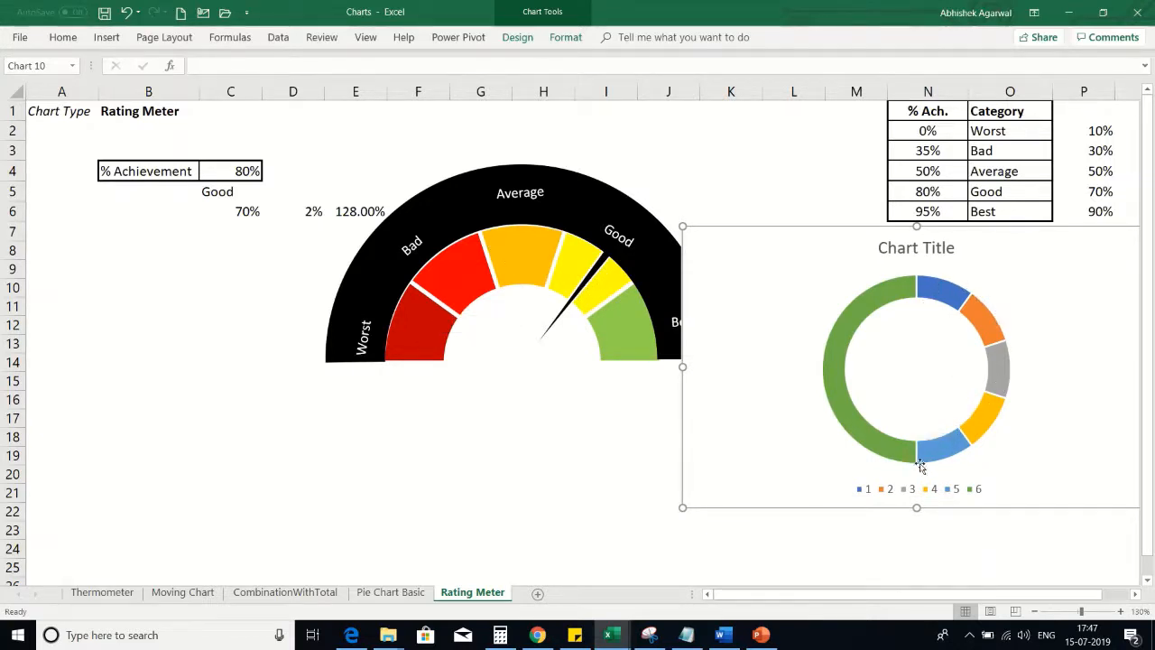
left_click(891, 302)
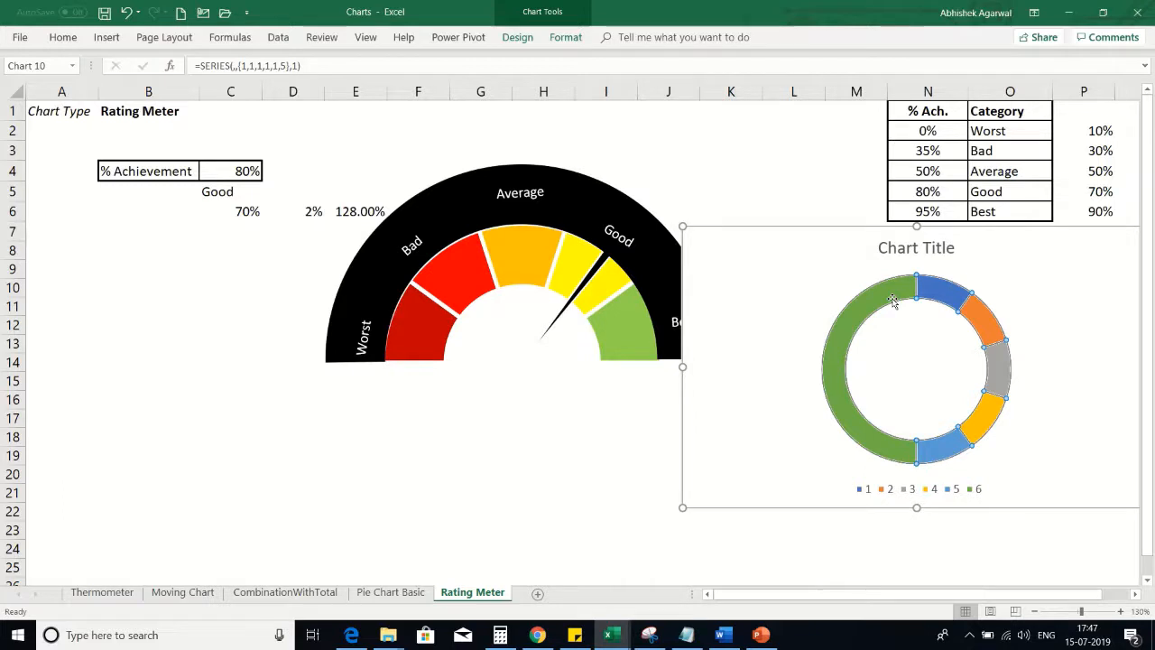
right_click(892, 302)
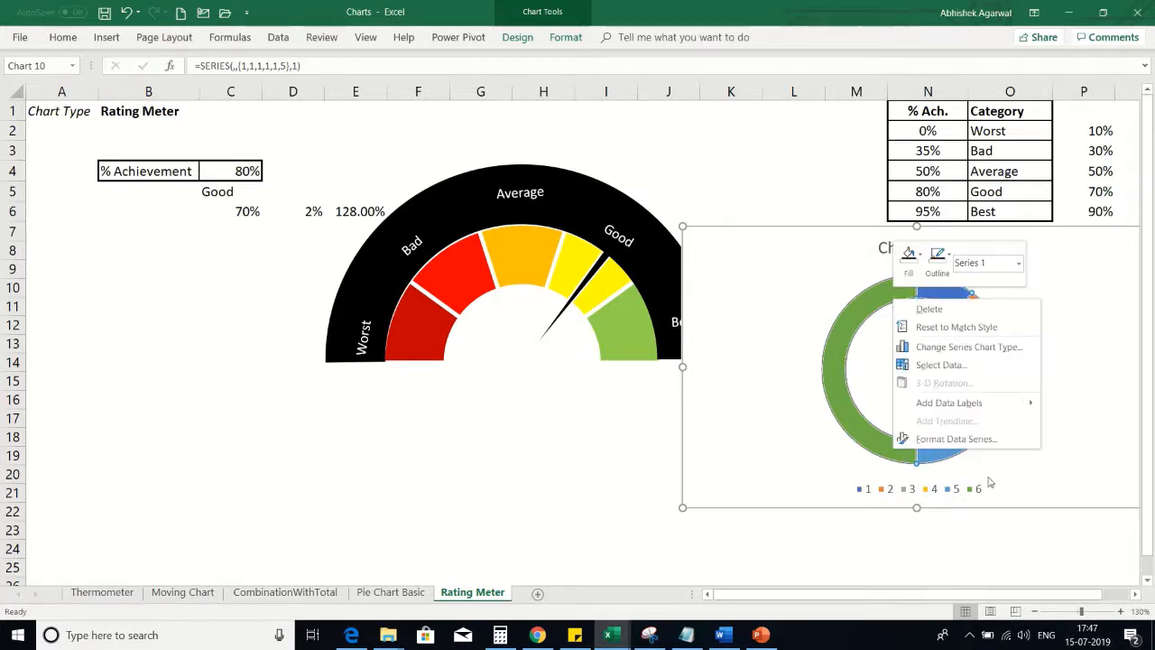
left_click(977, 445)
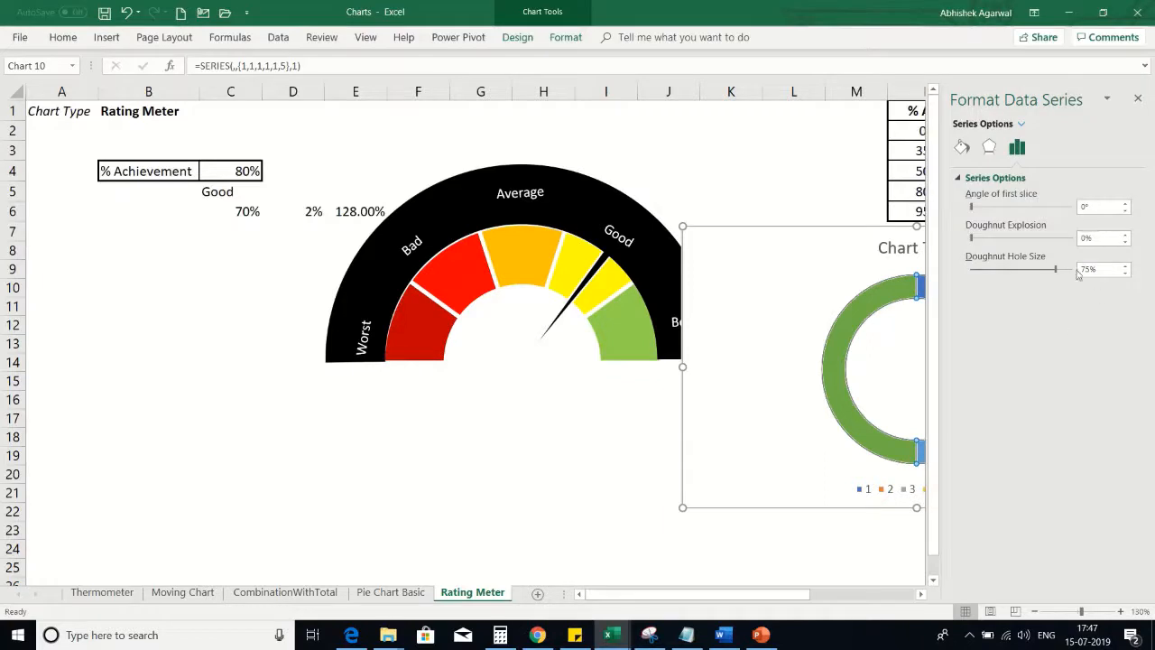
left_click(1126, 206)
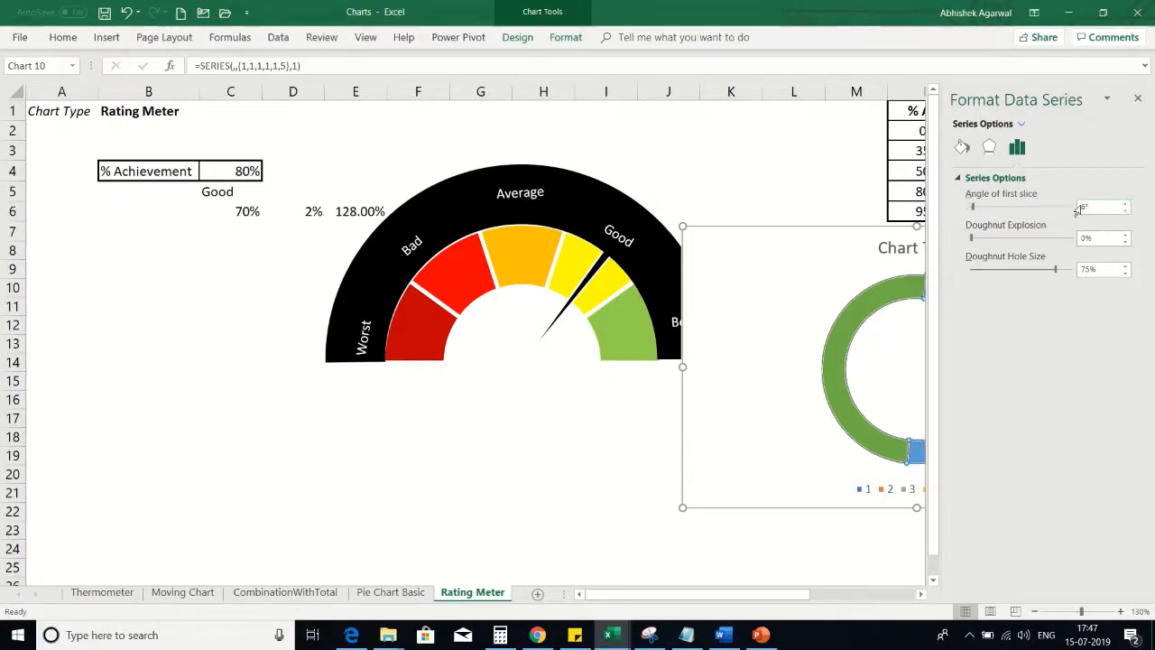
double_click(1079, 208)
type("45")
key("Return")
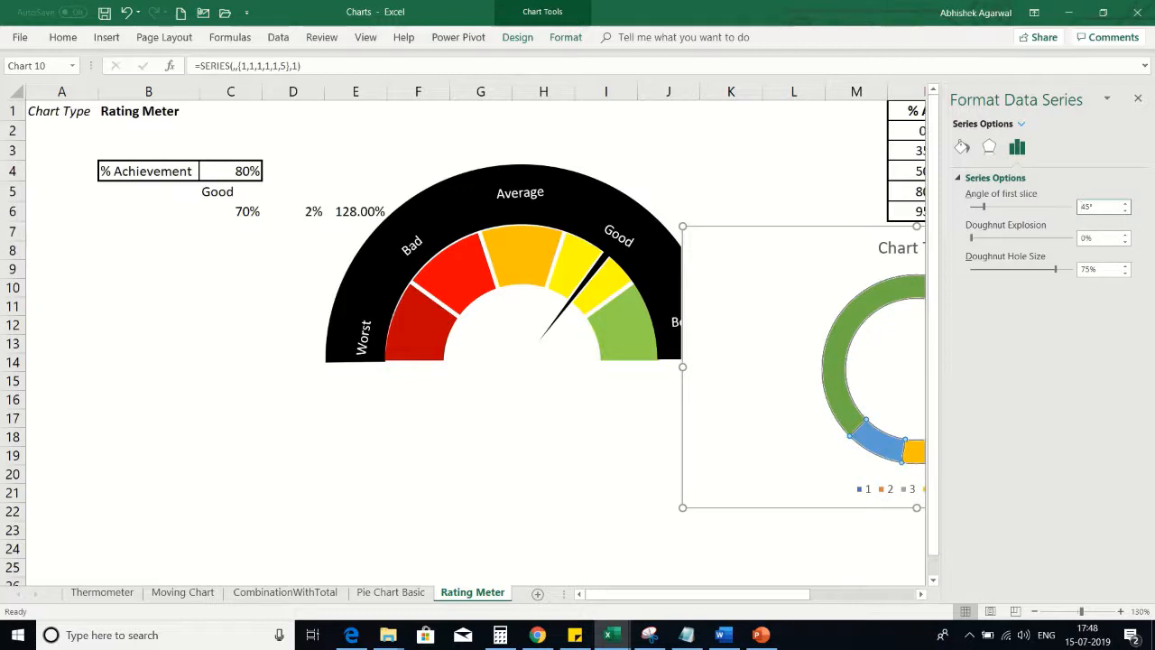
mouse_move(519, 4)
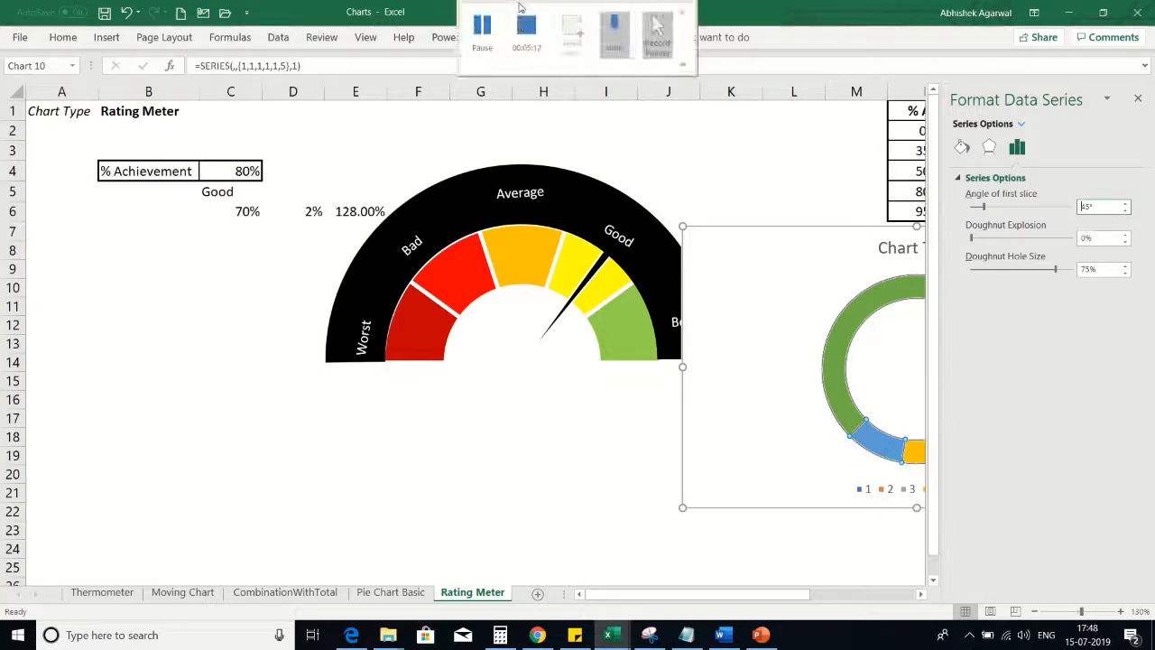
- Set the new doughnut series' angle of first slice to 270°
left_click(482, 33)
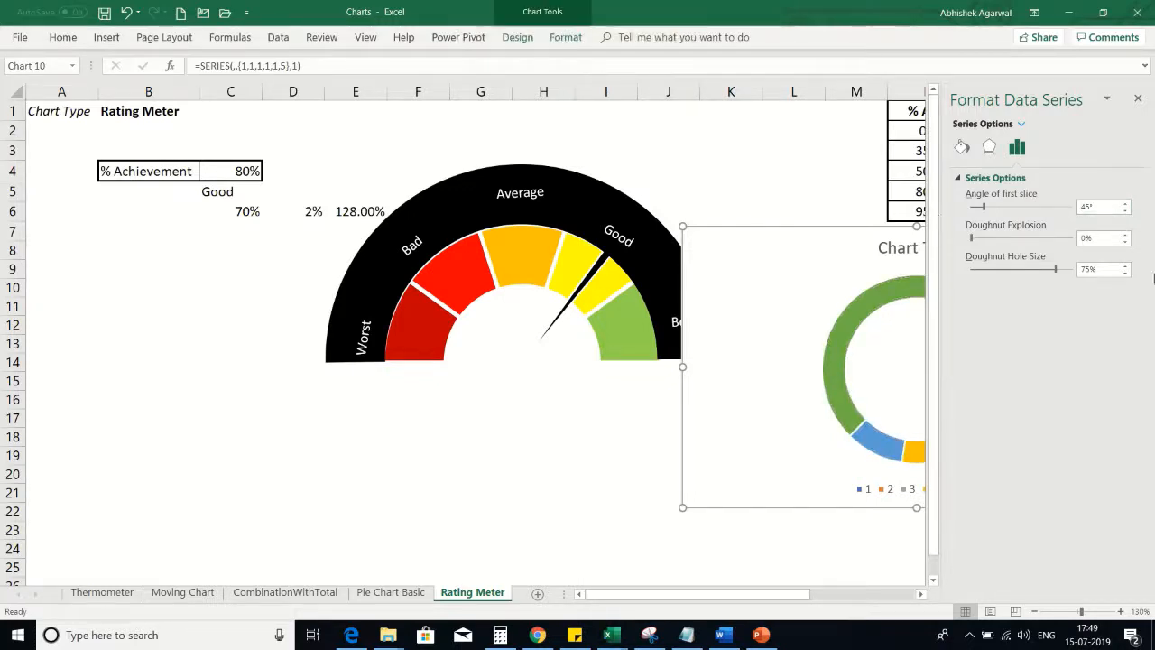
left_click(985, 209)
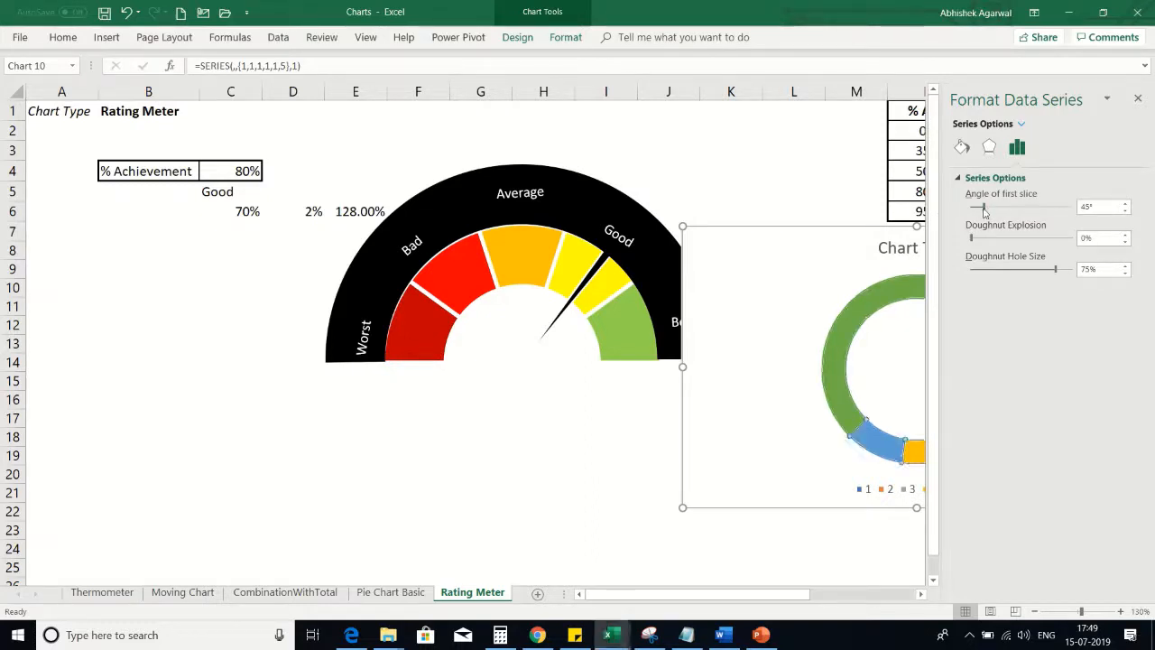
left_click_drag(995, 211, 1046, 210)
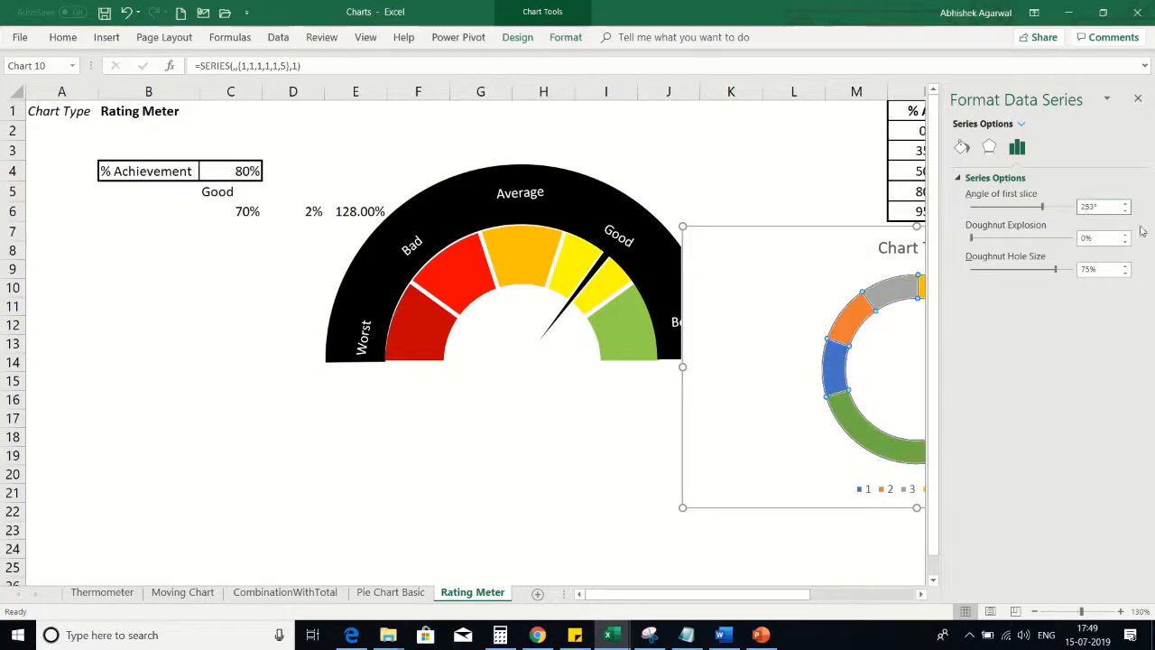
type("270")
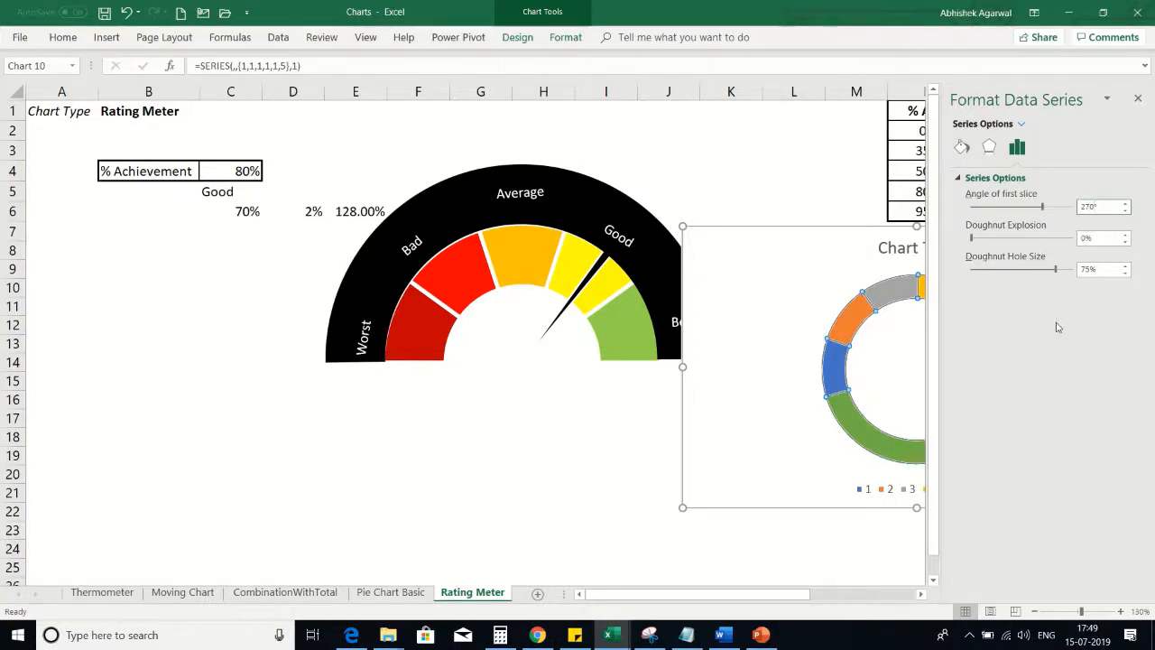
left_click(763, 135)
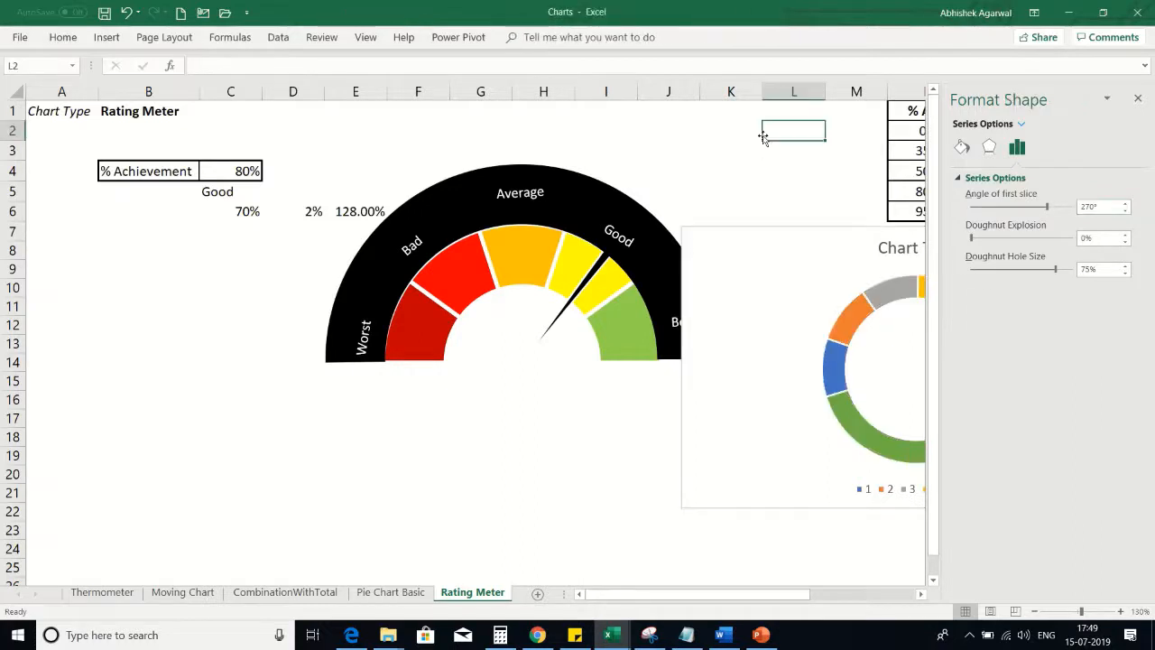
- Move the doughnut chart below the % Achievement cells, starting at column A, and set its doughnut hole size to 35%
left_click_drag(804, 226, 147, 286)
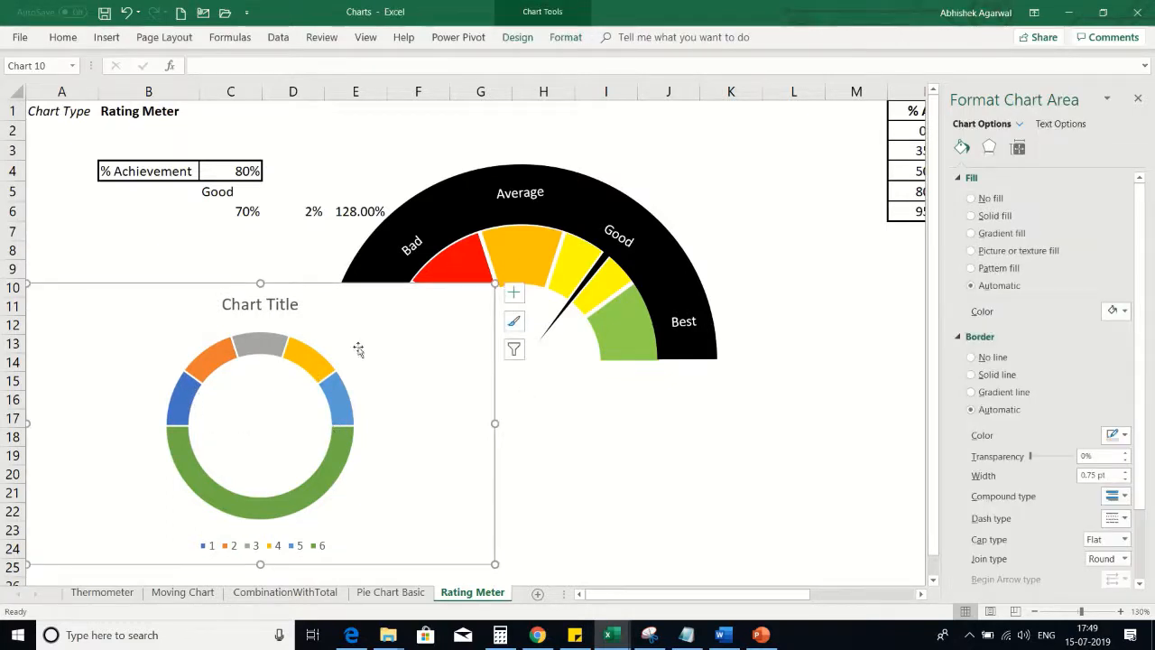
left_click(311, 350)
right_click(313, 351)
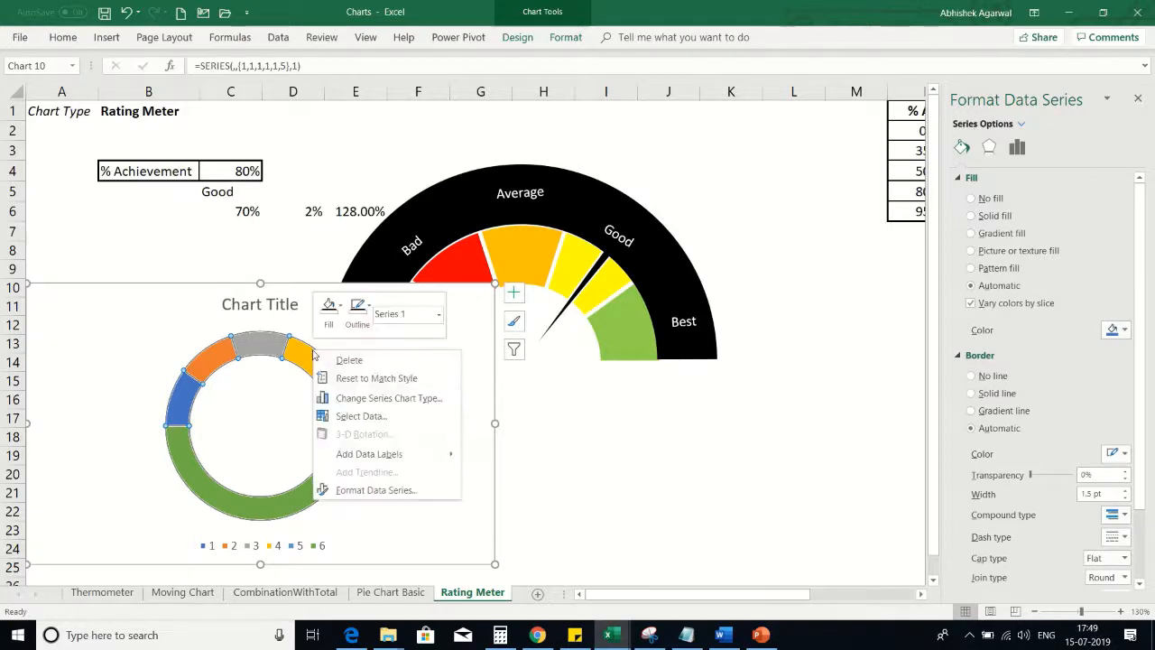
left_click(361, 490)
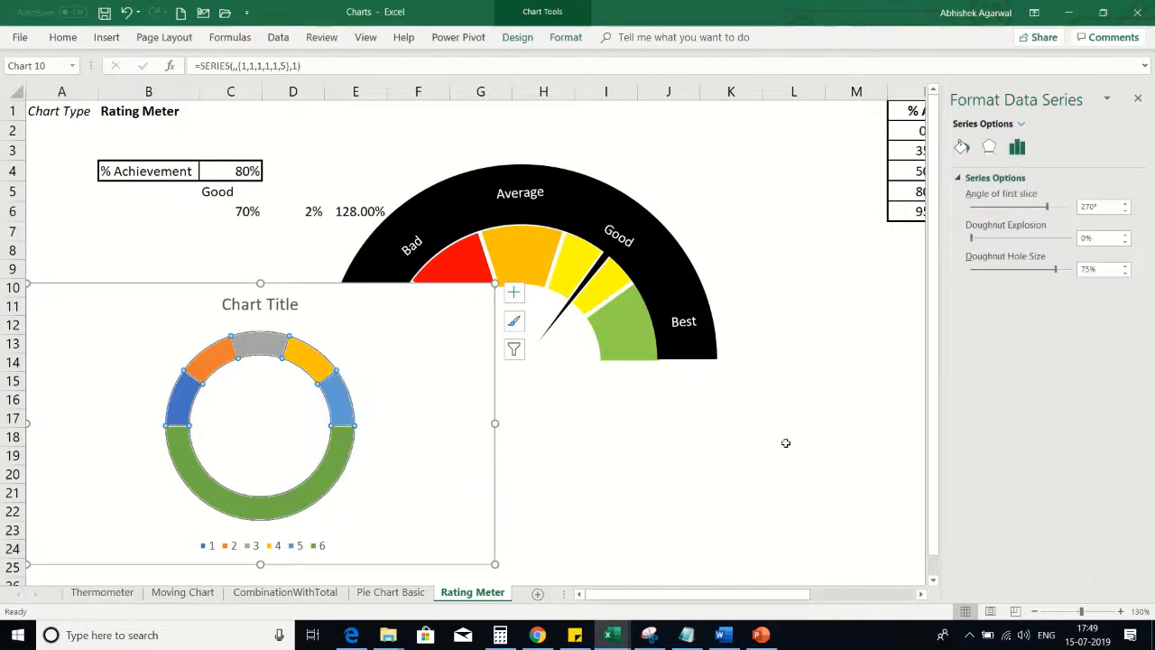
left_click(1091, 271)
key("BackSpace")
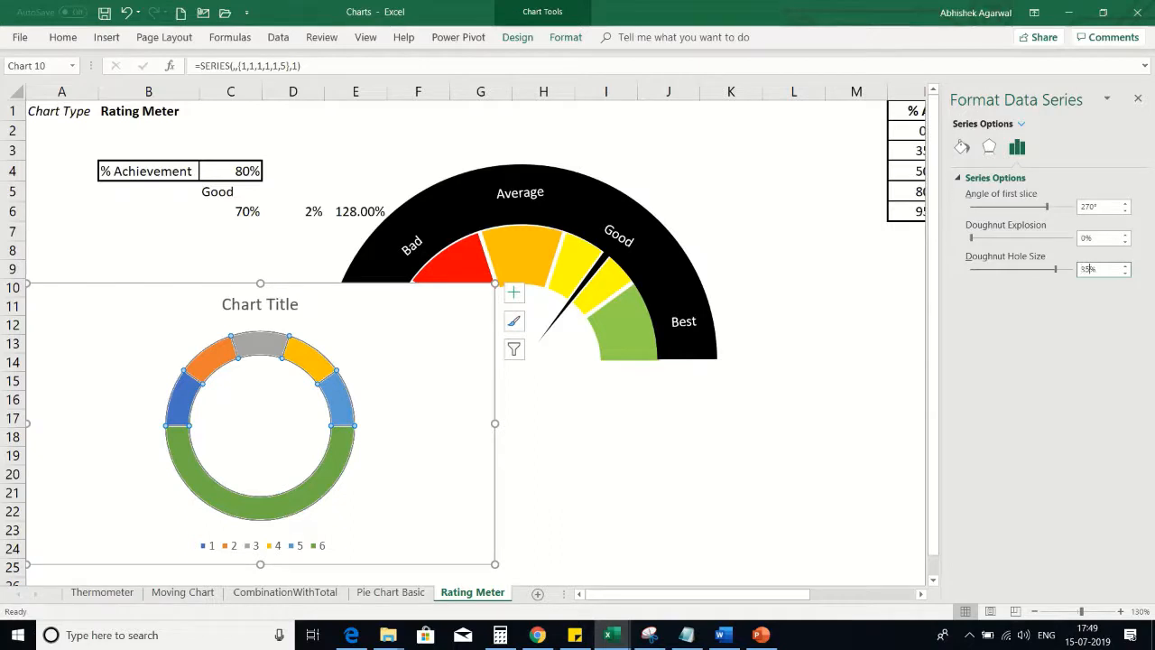
key("Return")
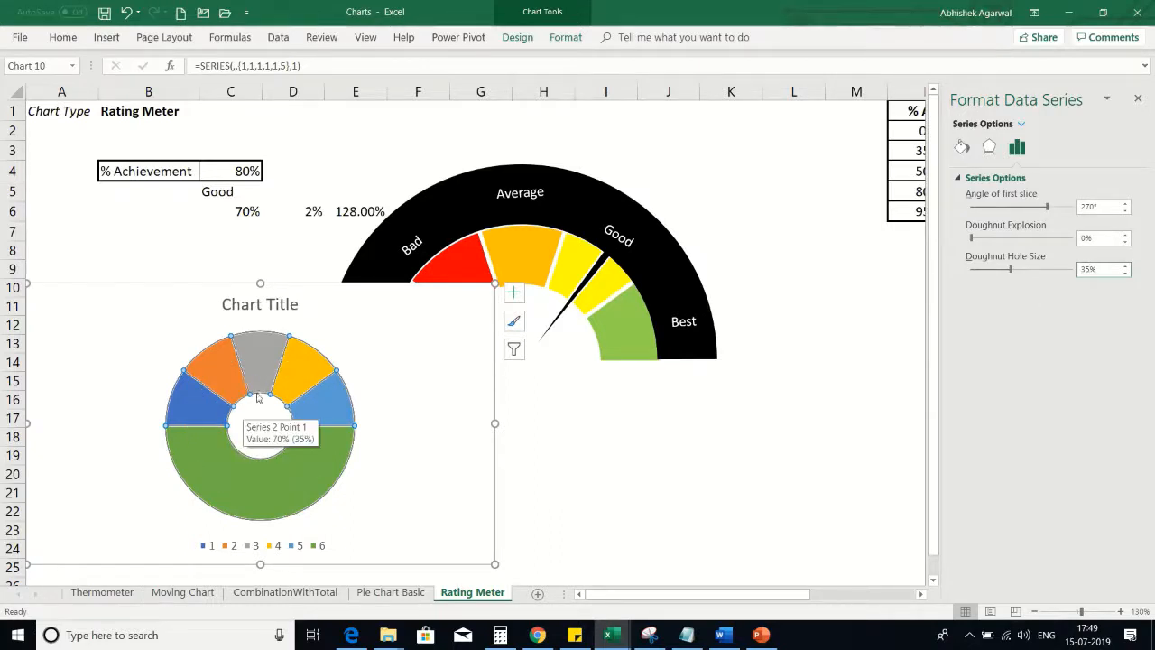
left_click(384, 397)
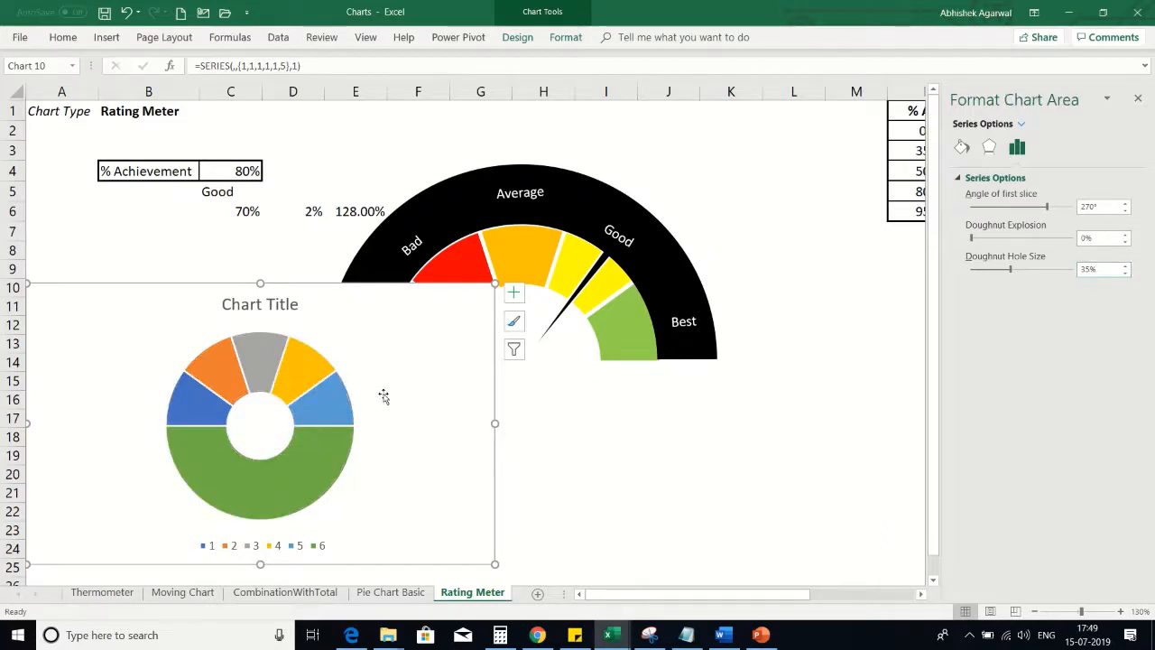
left_click(347, 361)
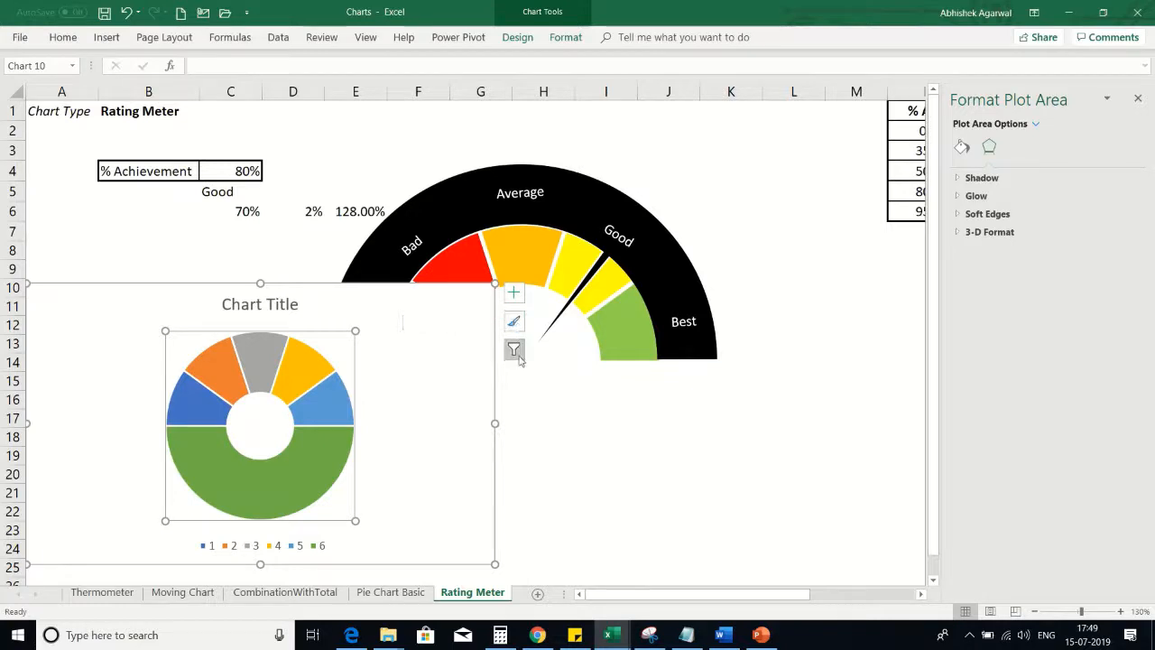
left_click(325, 309)
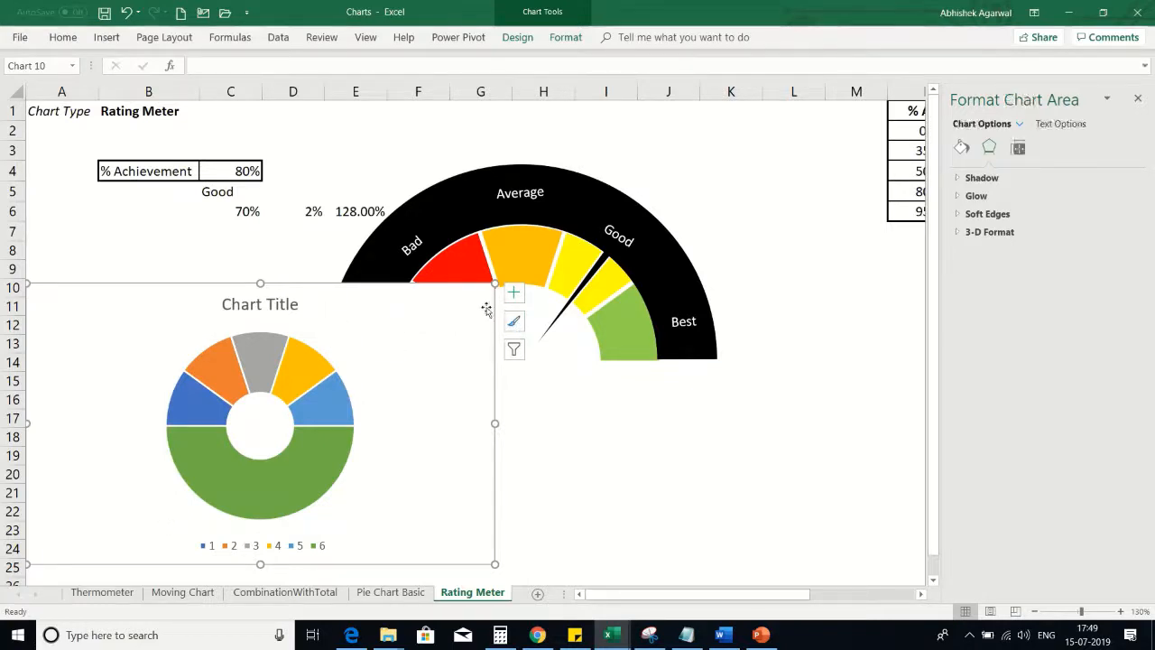
left_click(514, 321)
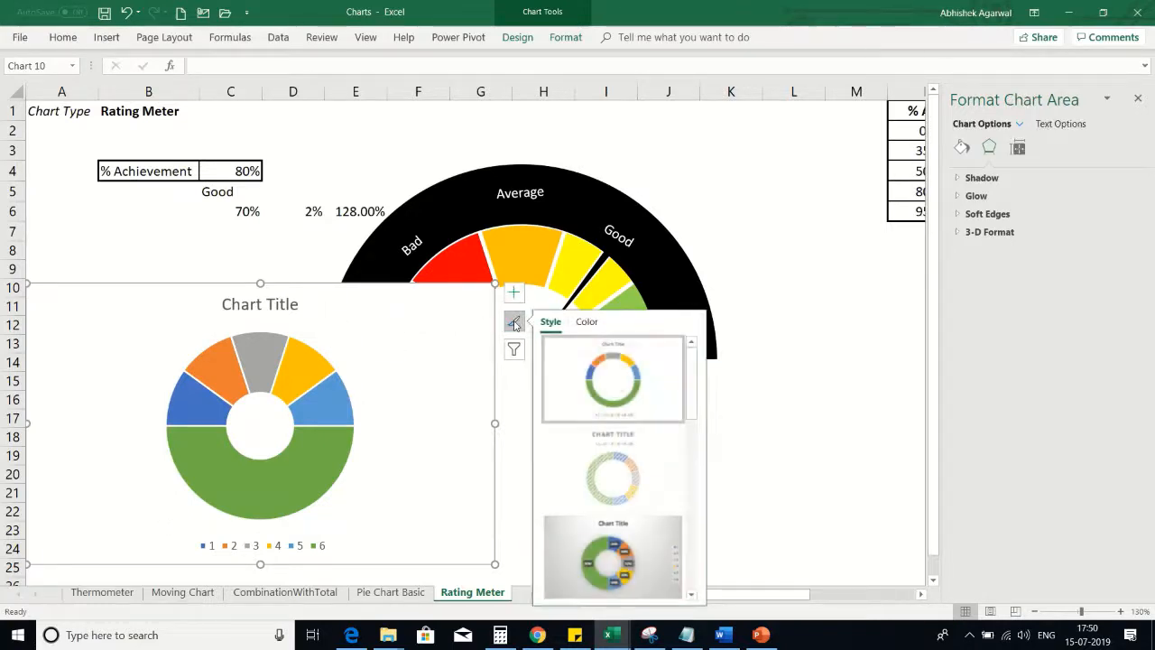
left_click(513, 349)
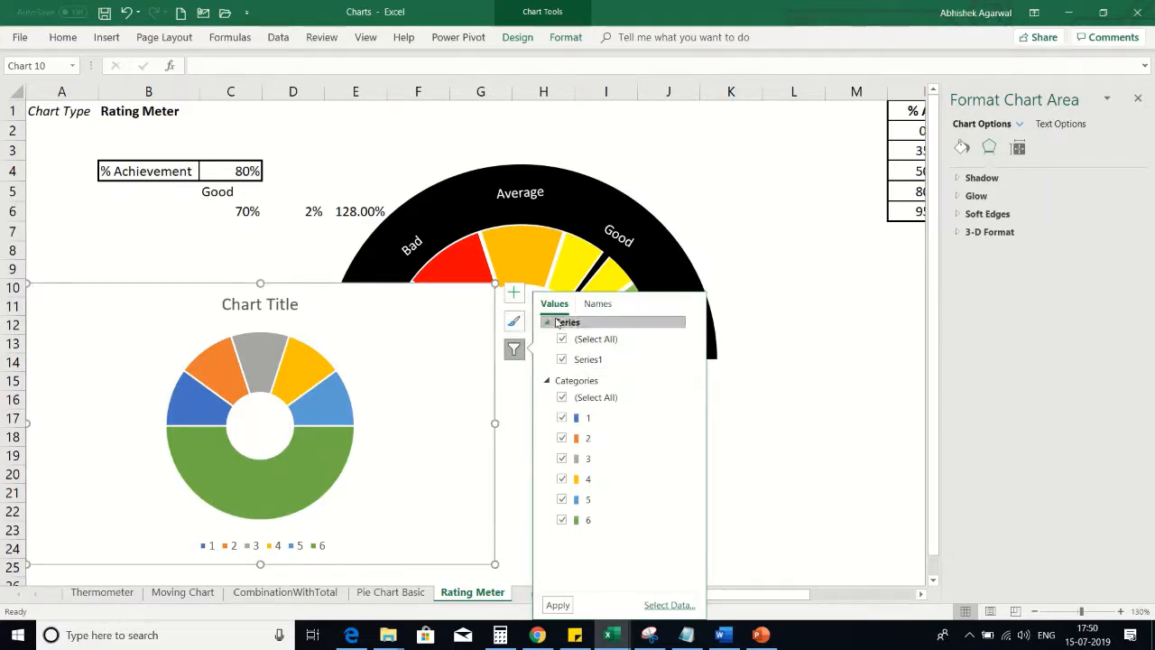
left_click(562, 399)
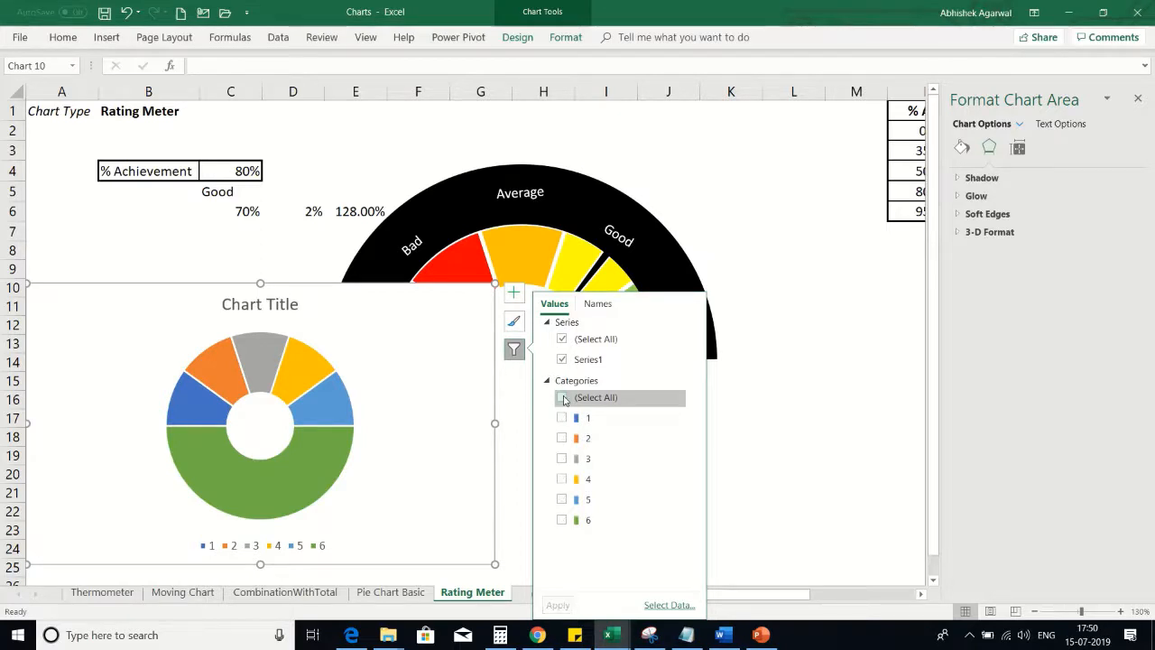
left_click(516, 326)
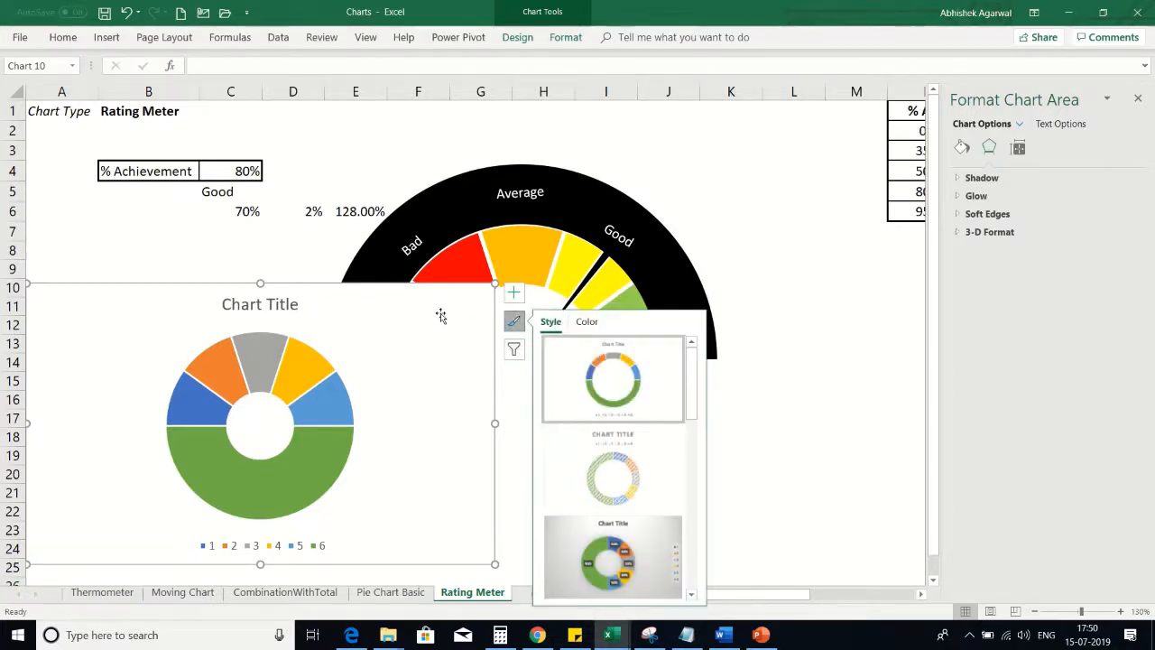
- Delete the title and the legend from the new doughnut chart
left_click(271, 306)
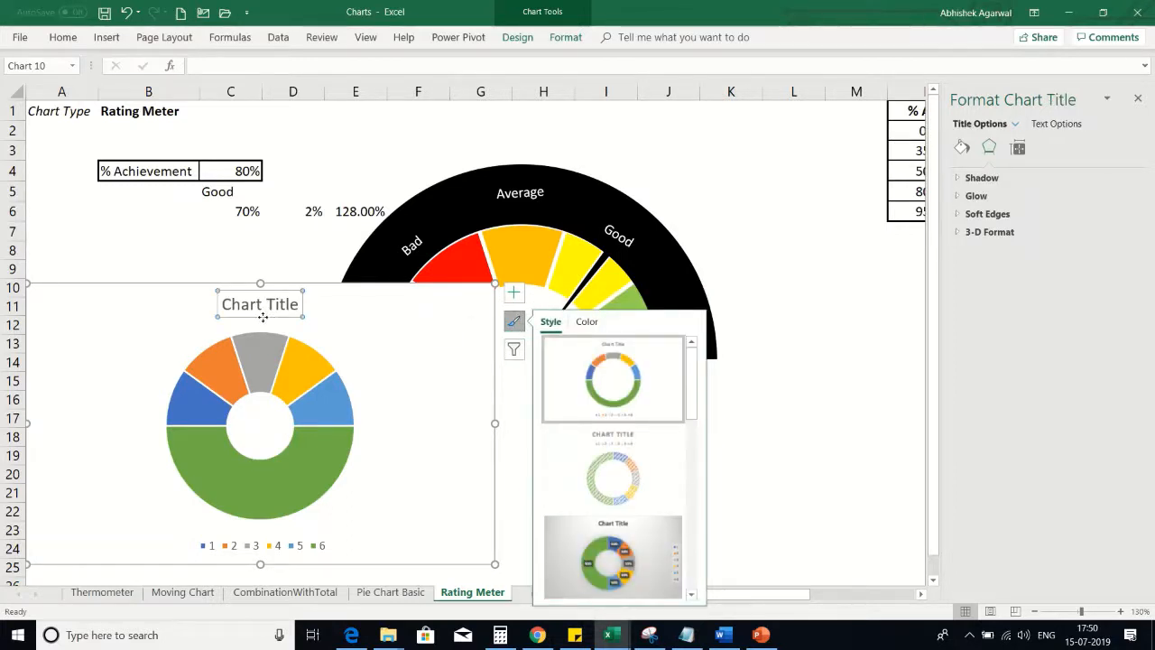
key("Delete")
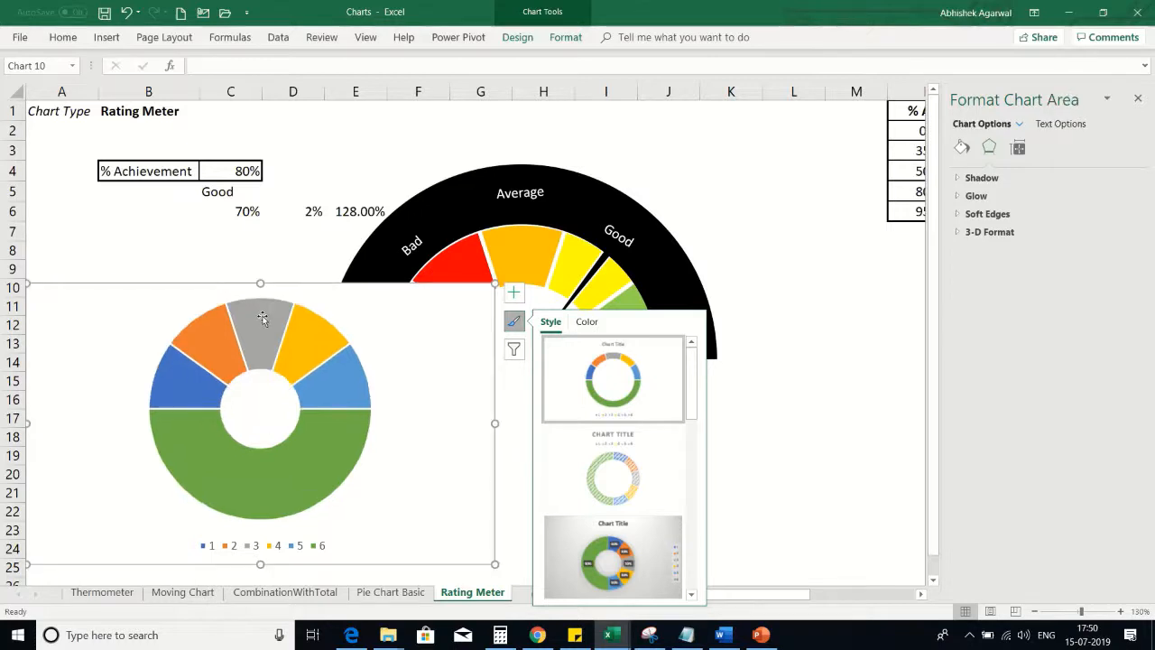
left_click(250, 540)
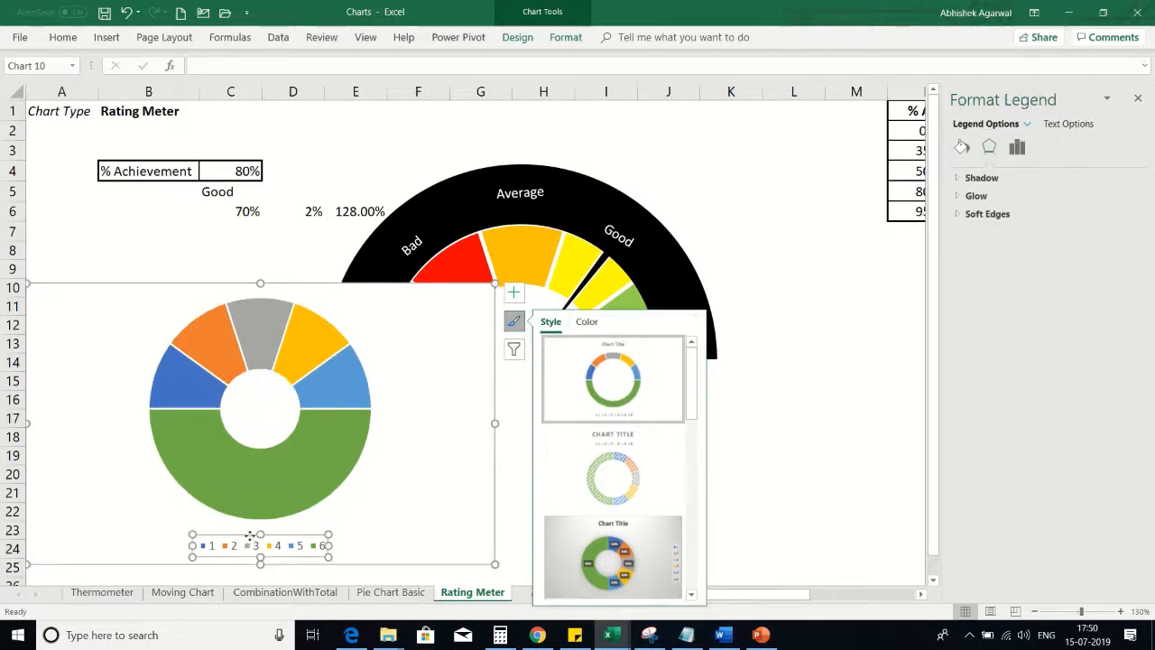
key("Delete")
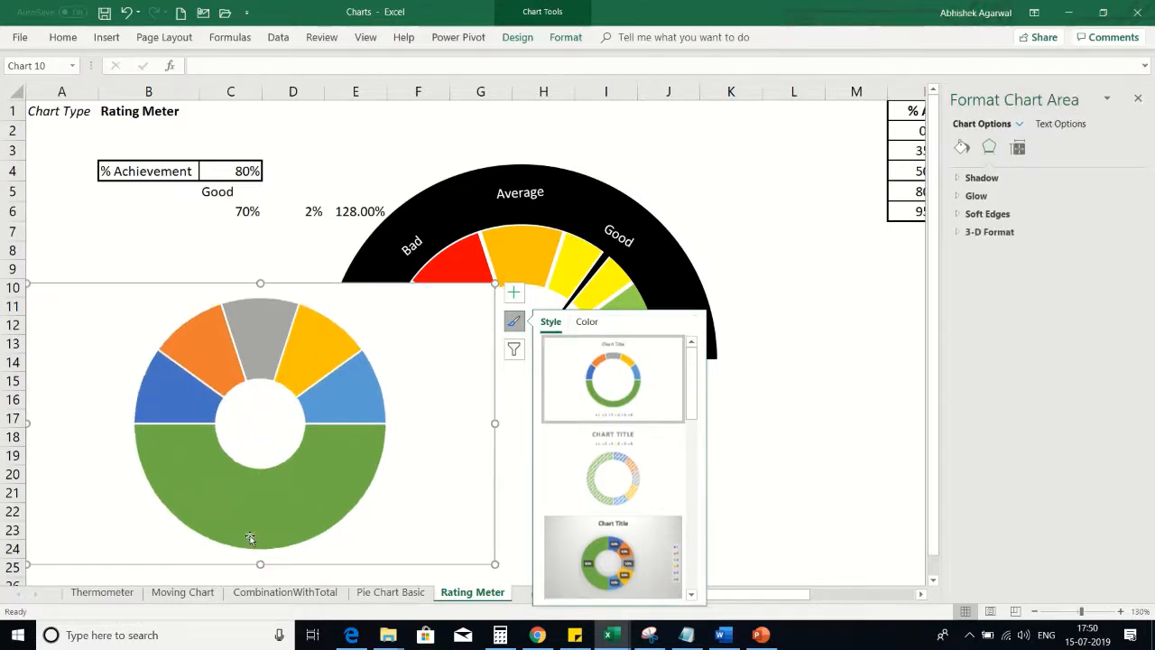
left_click(841, 455)
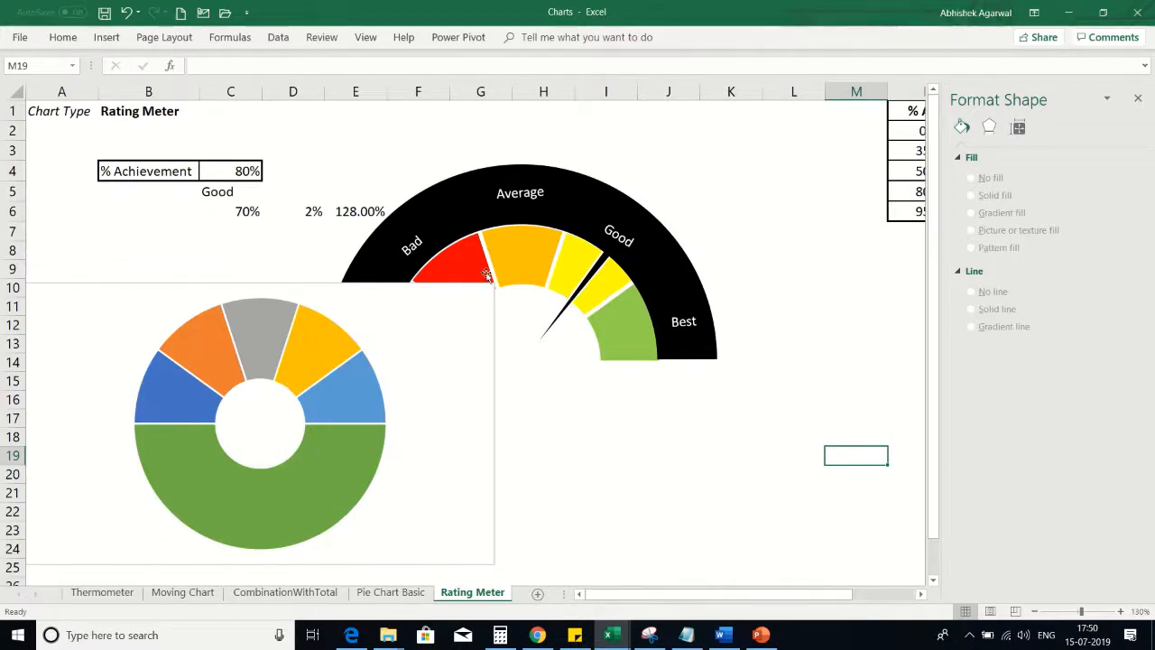
- Give the large green lower slice of the doughnut no fill and no border line
left_click(331, 484)
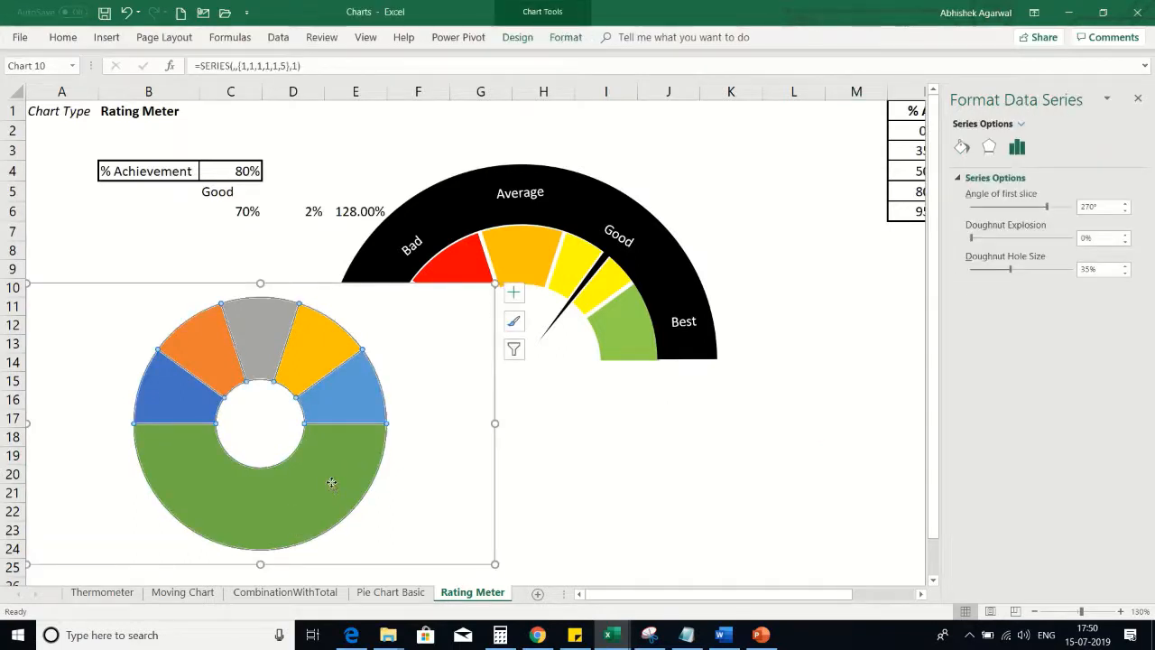
left_click(331, 482)
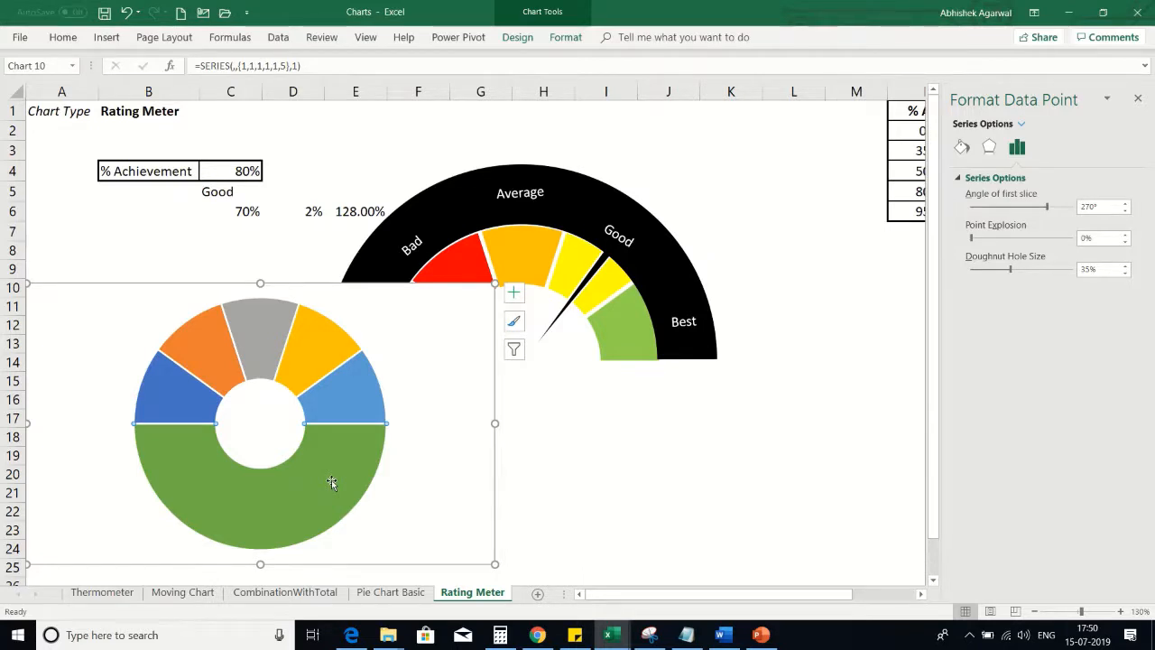
left_click(962, 149)
left_click(992, 198)
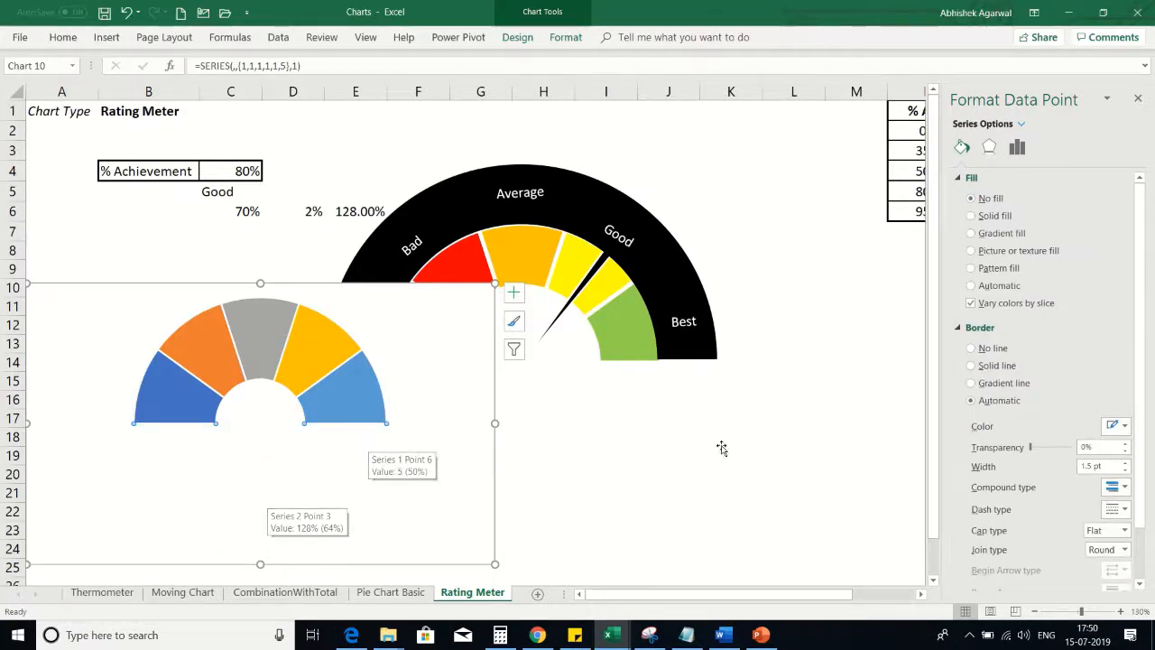
left_click(991, 349)
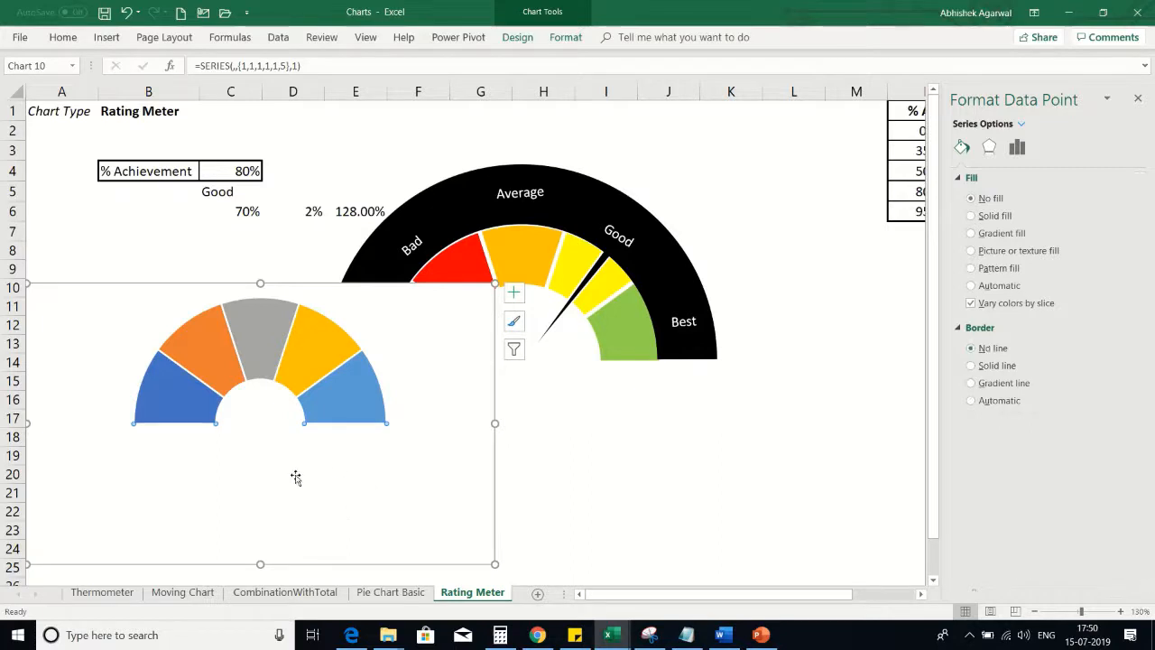
left_click(638, 442)
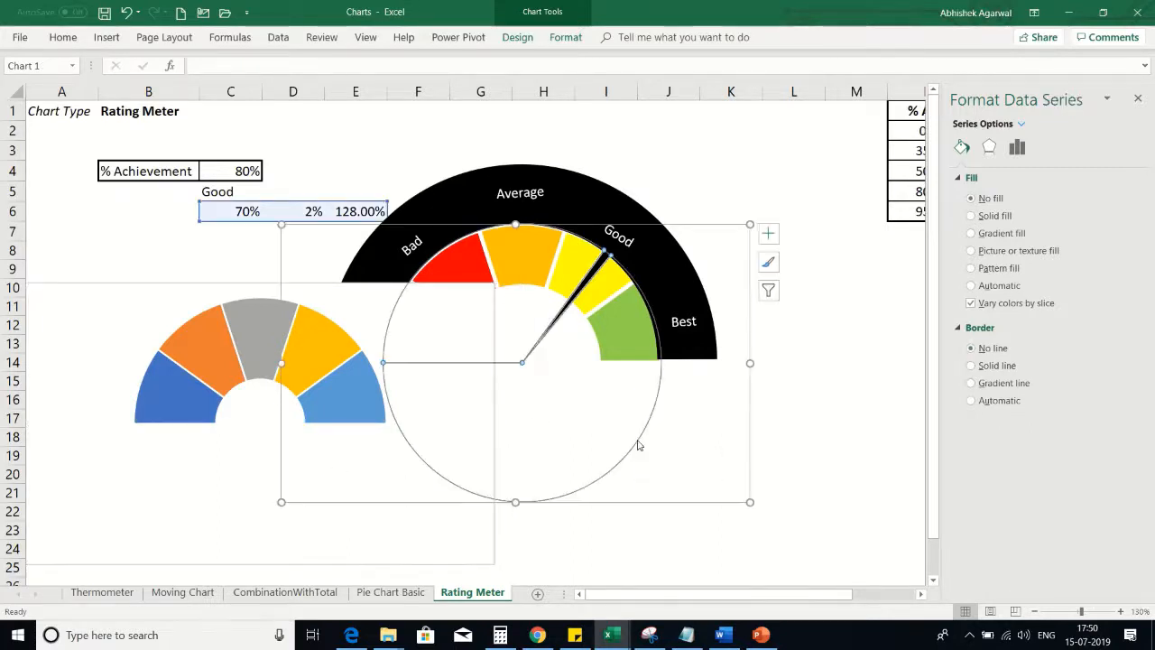
- Fill the first slice of the half doughnut, the dark blue one, with the standard colour Dark Red
left_click(181, 408)
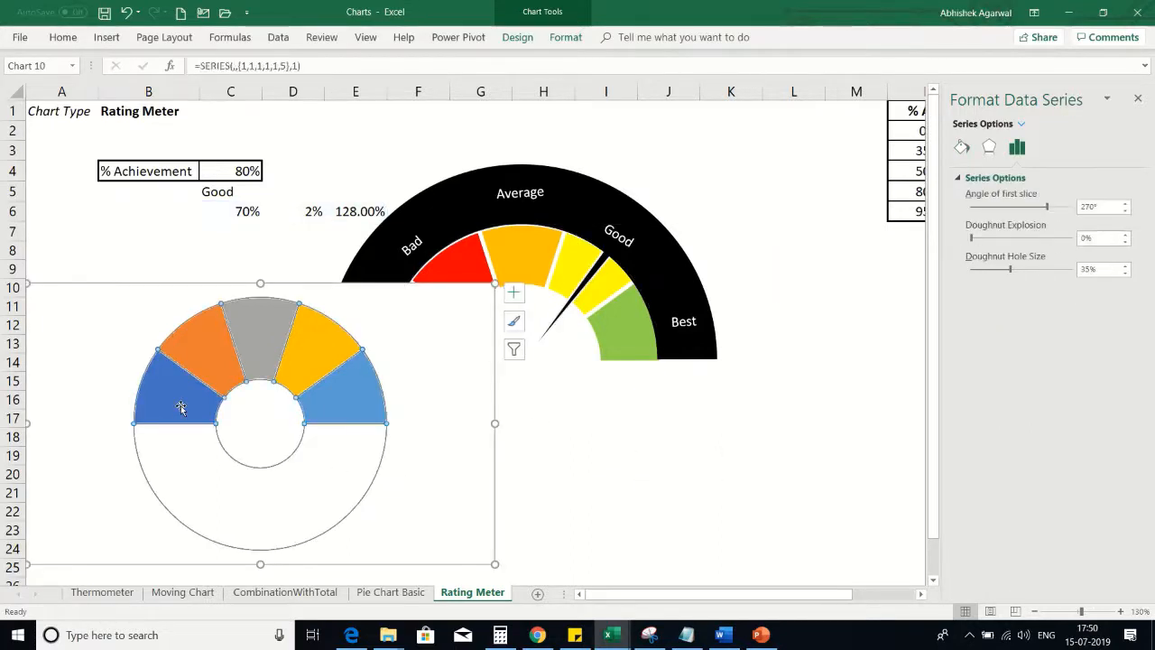
left_click(180, 408)
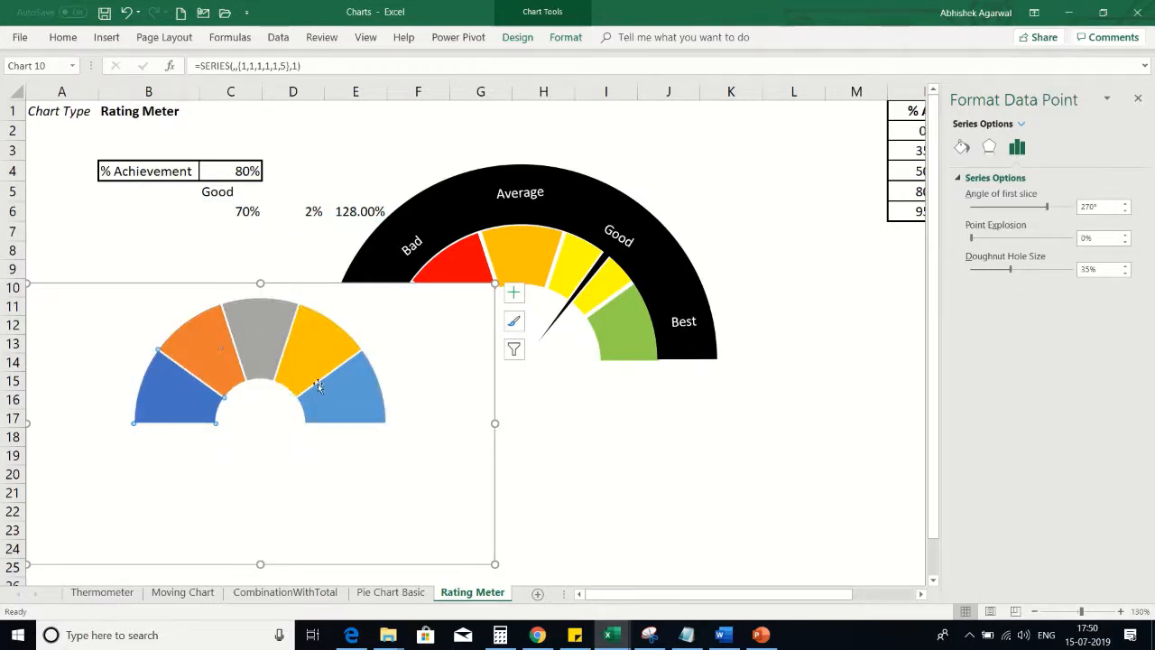
right_click(169, 394)
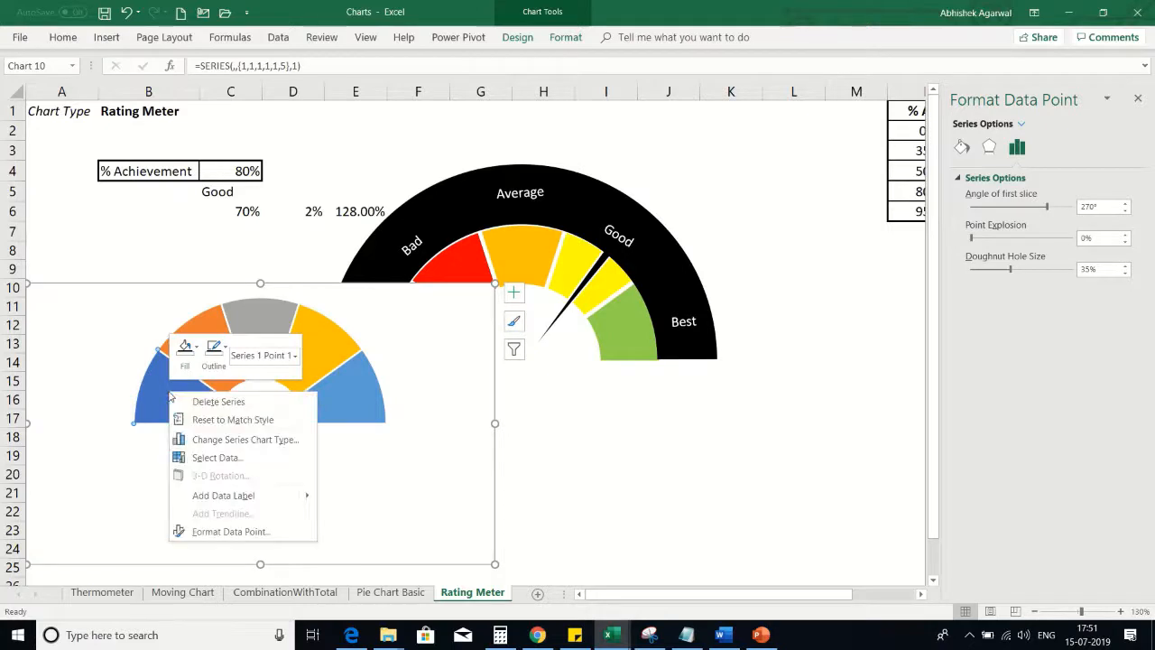
left_click(197, 352)
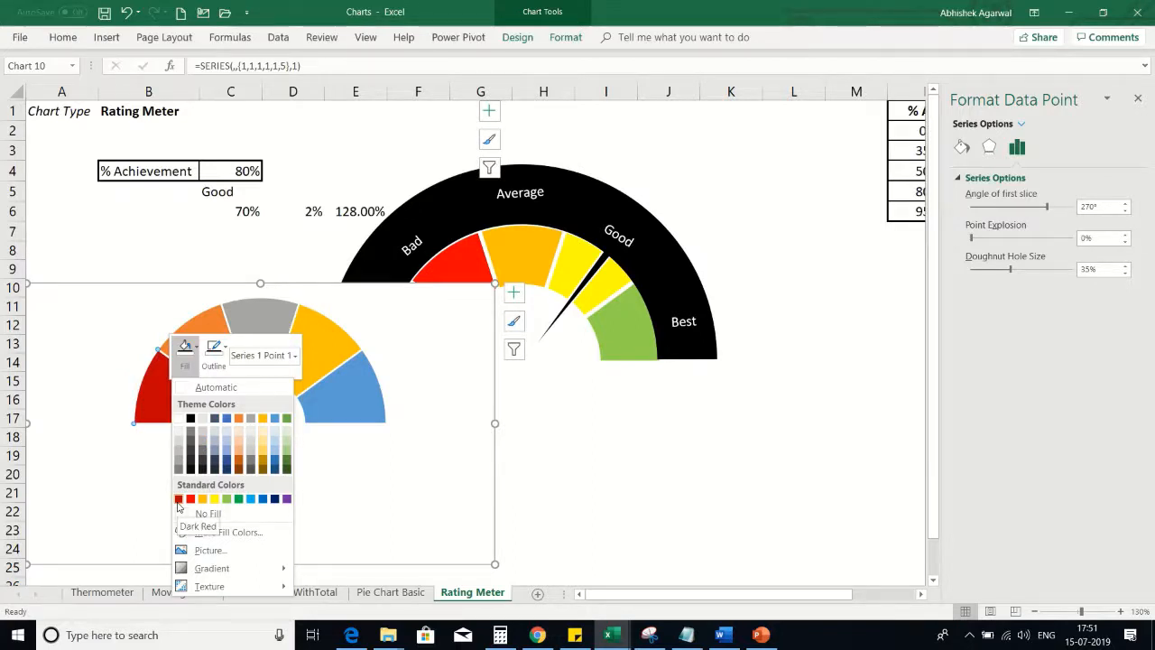
left_click(177, 502)
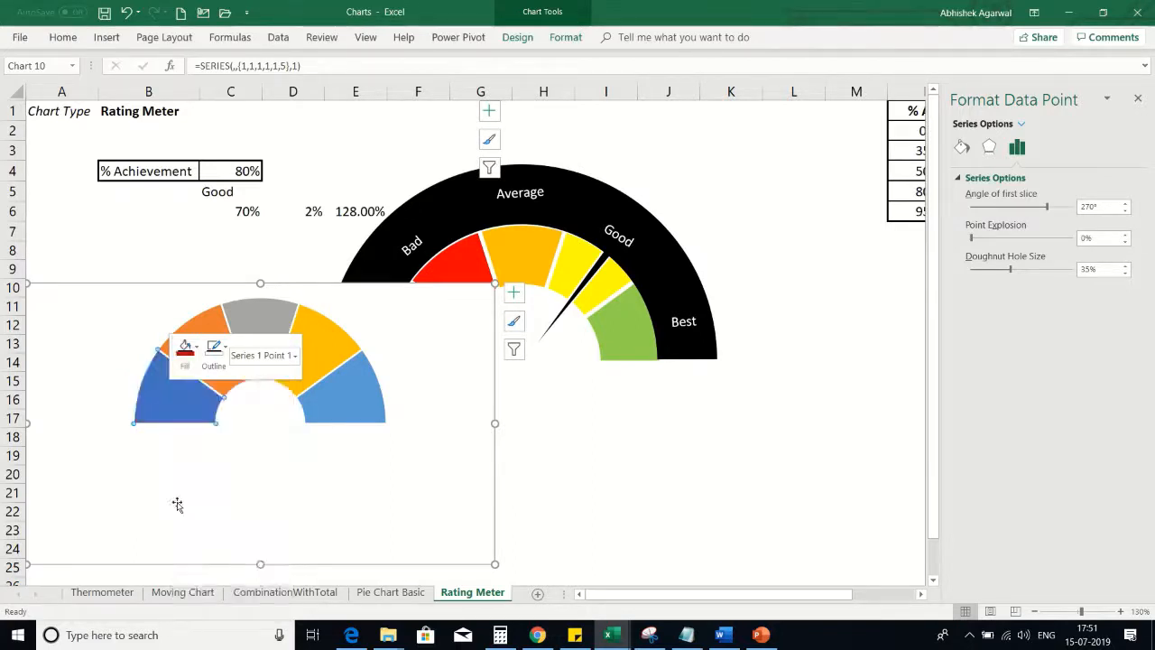
- Fill the second slice of the half doughnut, the orange one, with standard red
left_click(208, 327)
right_click(209, 327)
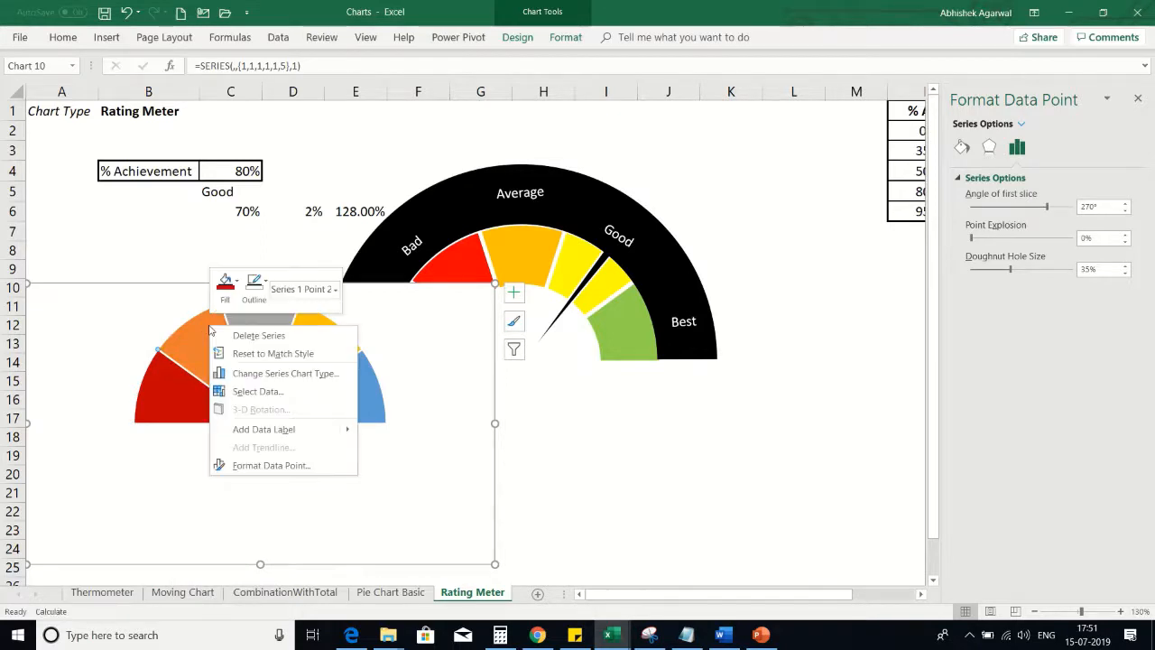
left_click(243, 286)
left_click(229, 434)
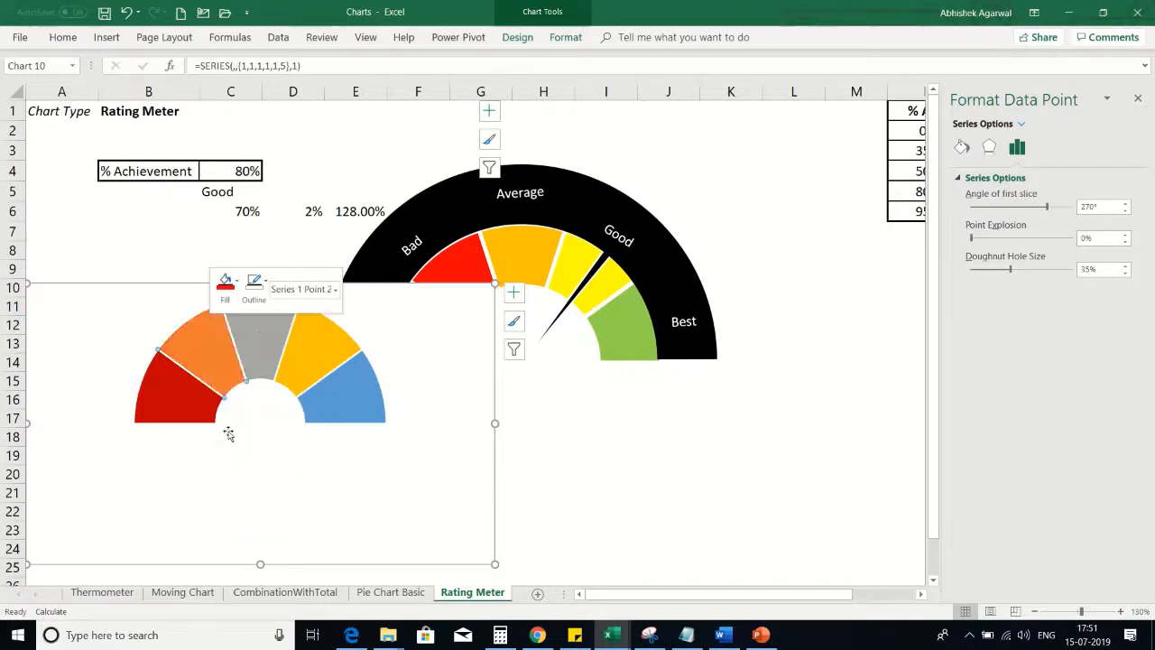
- Fill the third slice of the half doughnut, the grey one, with the standard colour Orange
right_click(262, 333)
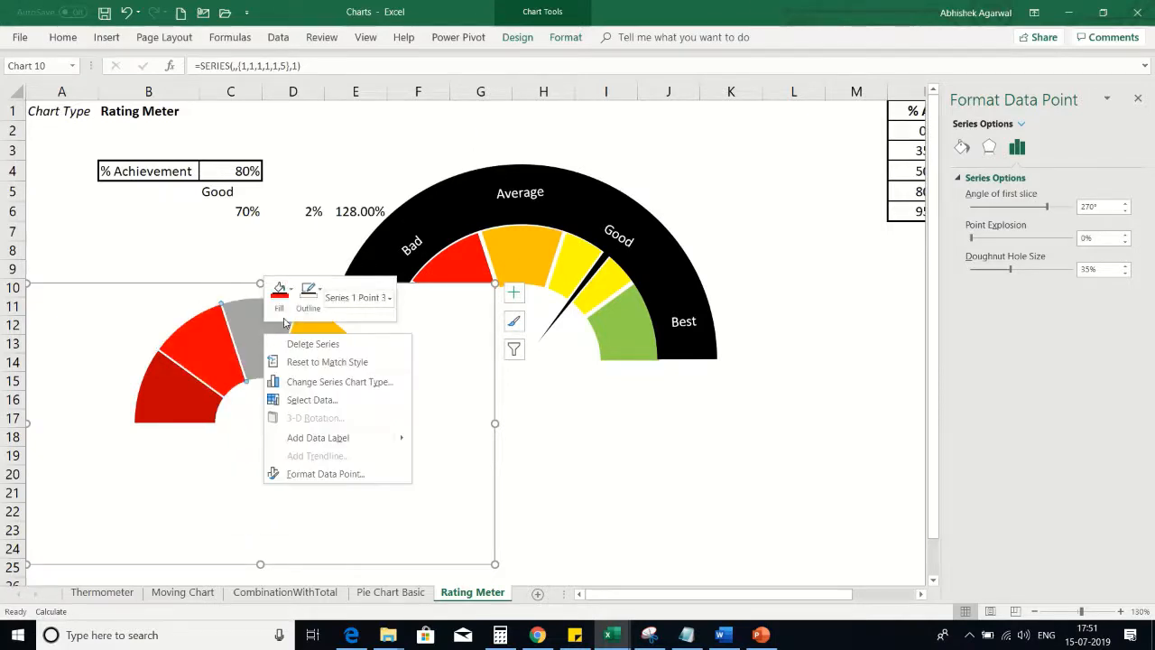
left_click(280, 290)
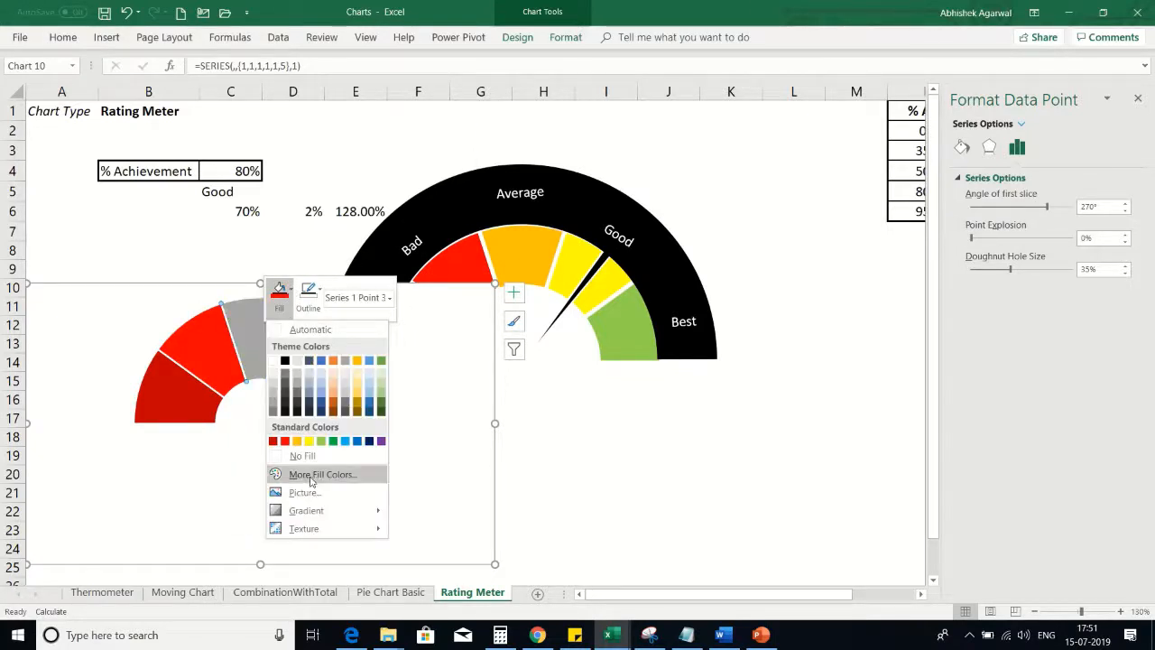
left_click(297, 441)
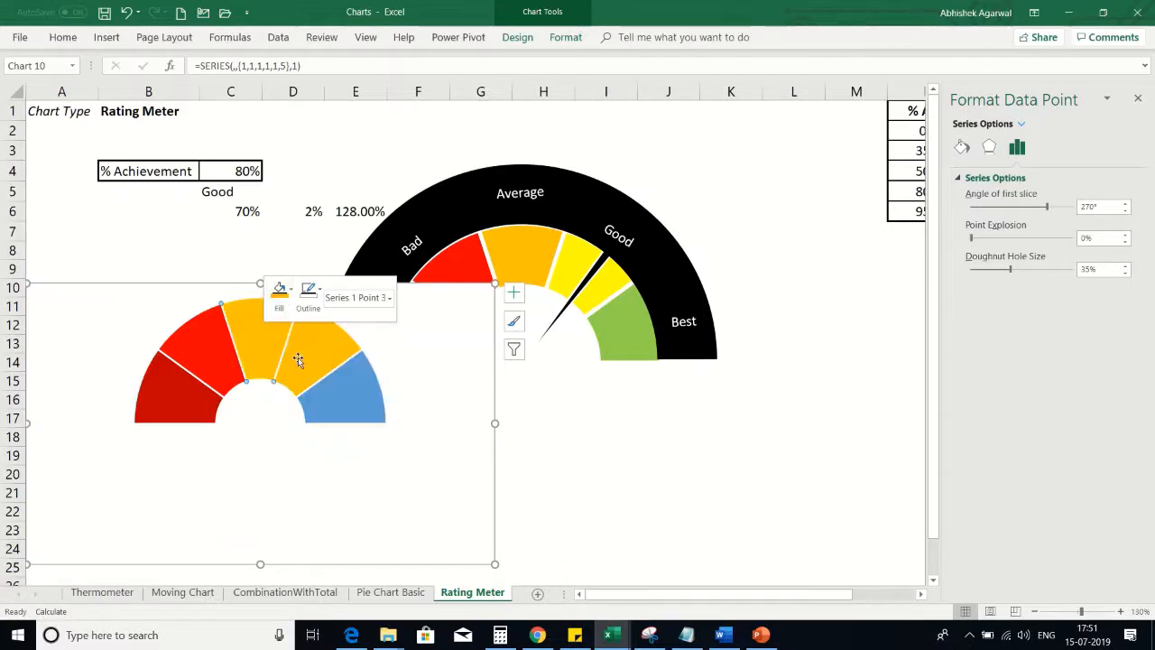
- Fill the fourth slice of the half doughnut with standard yellow
right_click(303, 357)
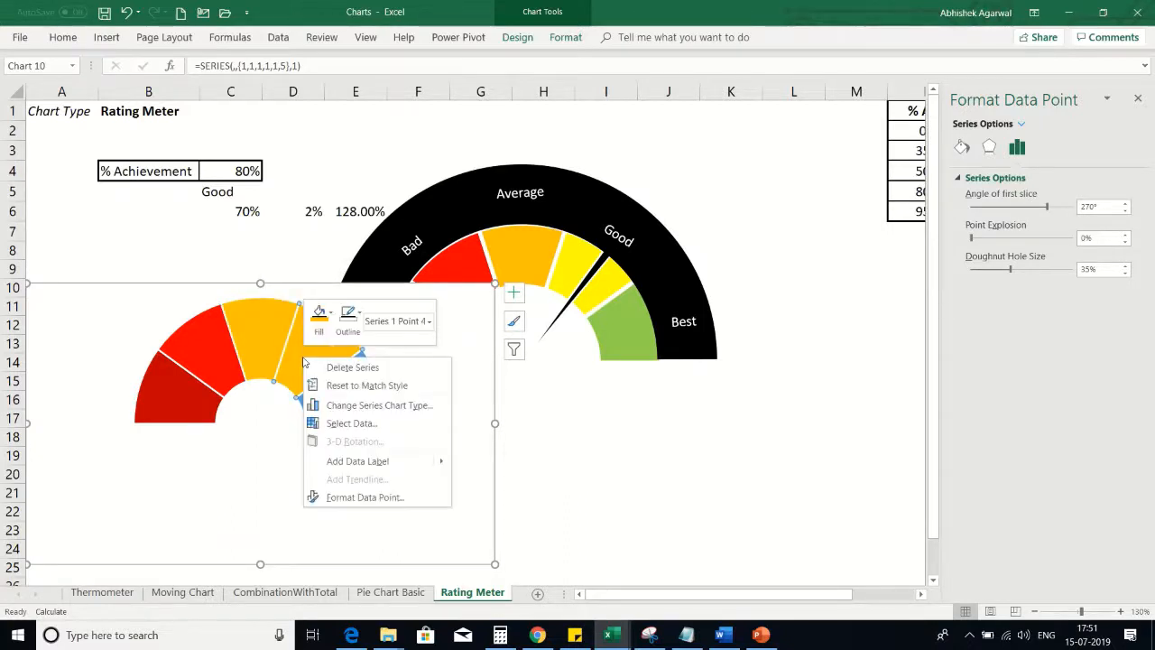
left_click(332, 318)
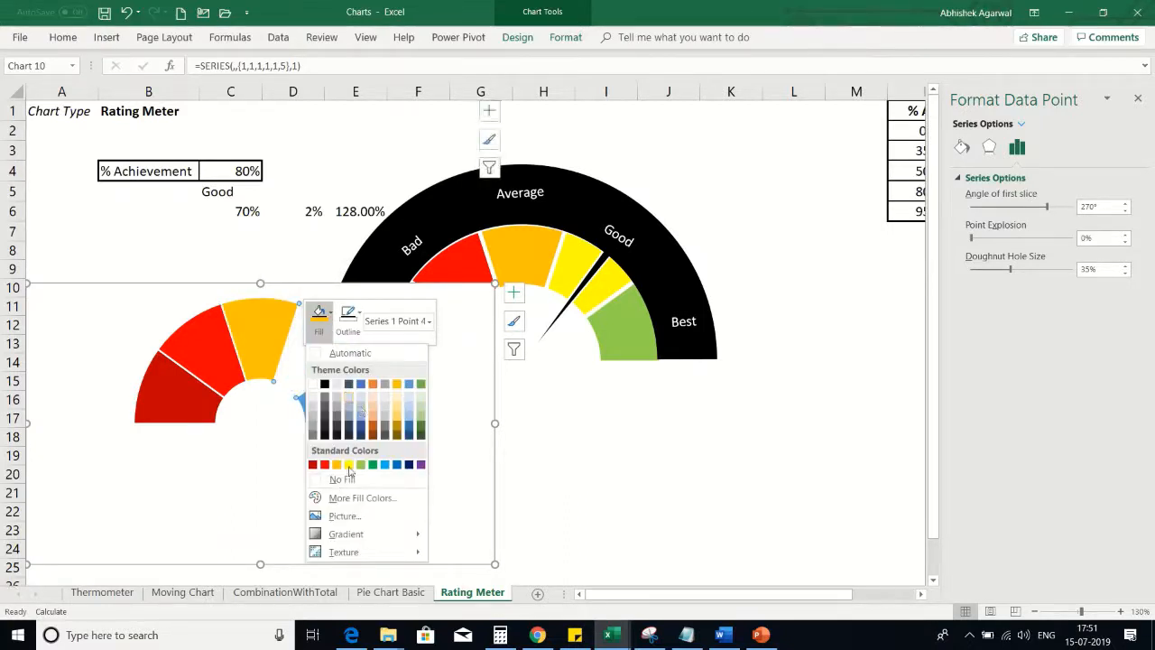
left_click(348, 466)
- Fill the fifth slice of the half doughnut, the blue one, with standard light green and deselect the chart
right_click(351, 378)
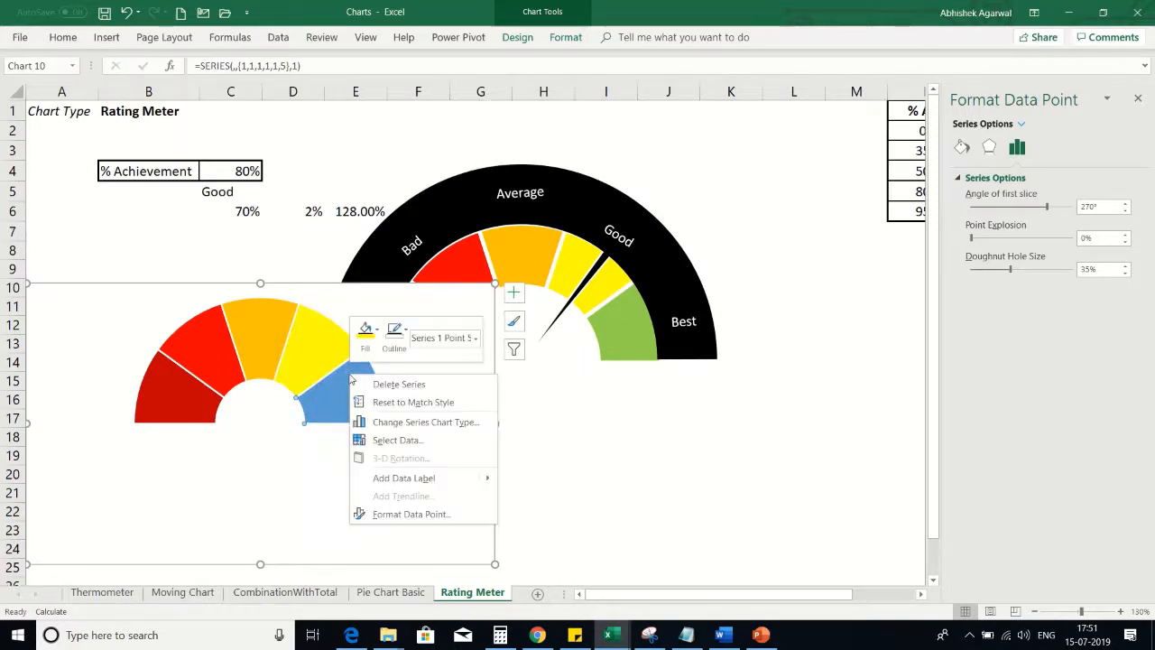
left_click(365, 331)
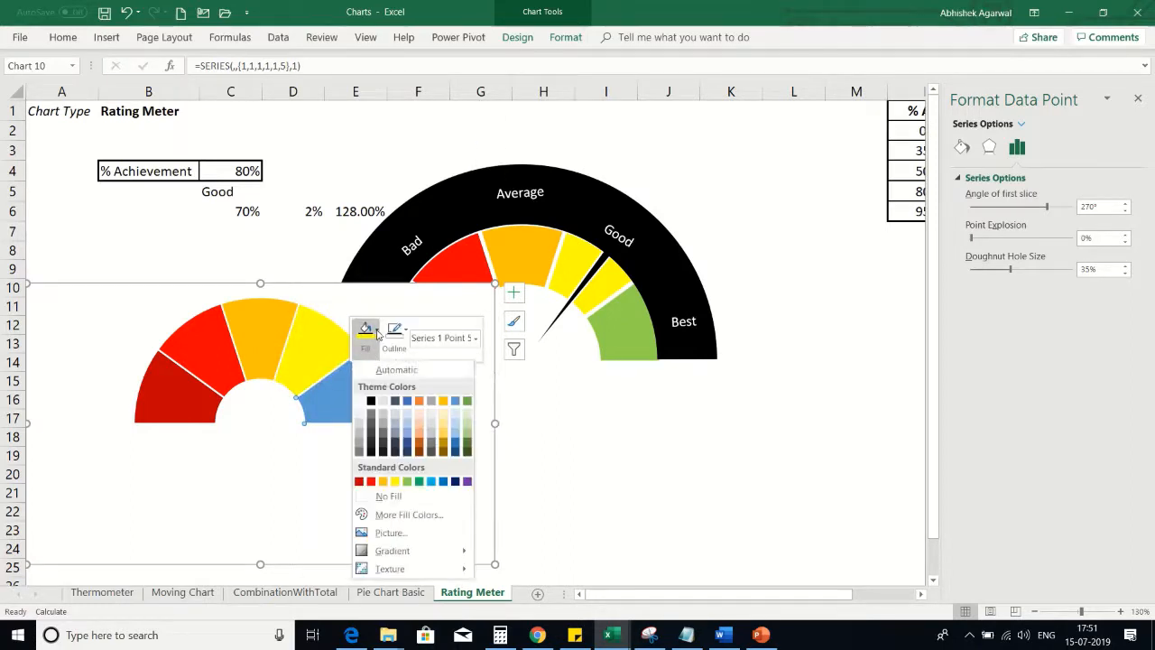
left_click(407, 481)
left_click(618, 479)
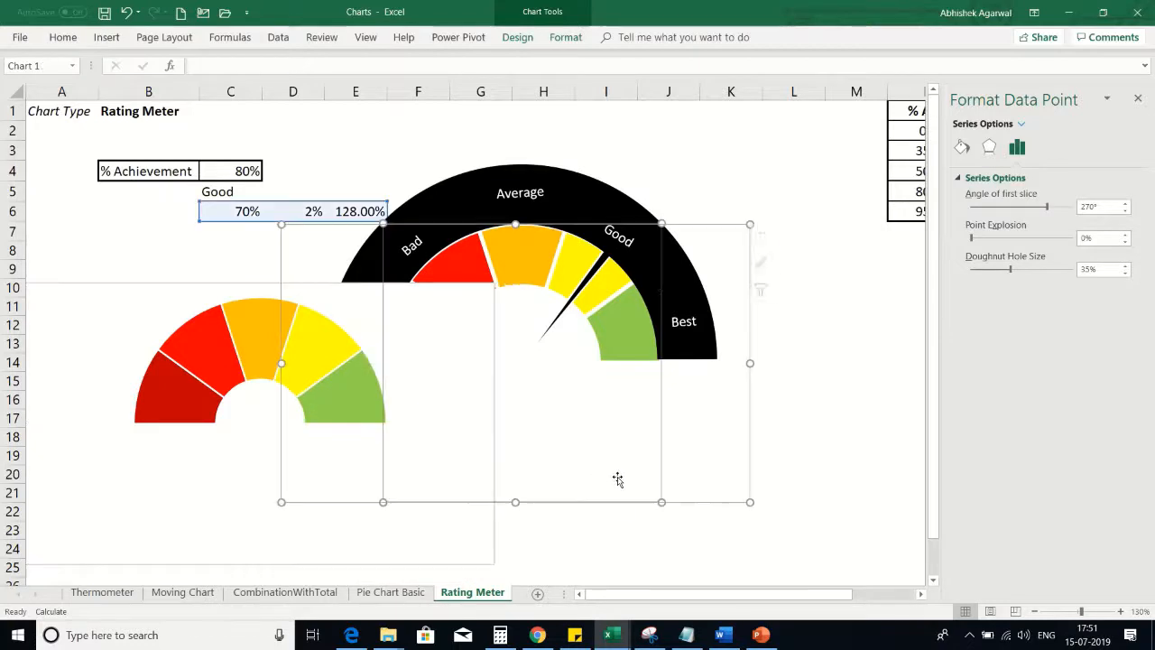
- Move the new half doughnut chart down so its upper edge sits at row 12
left_click(201, 239)
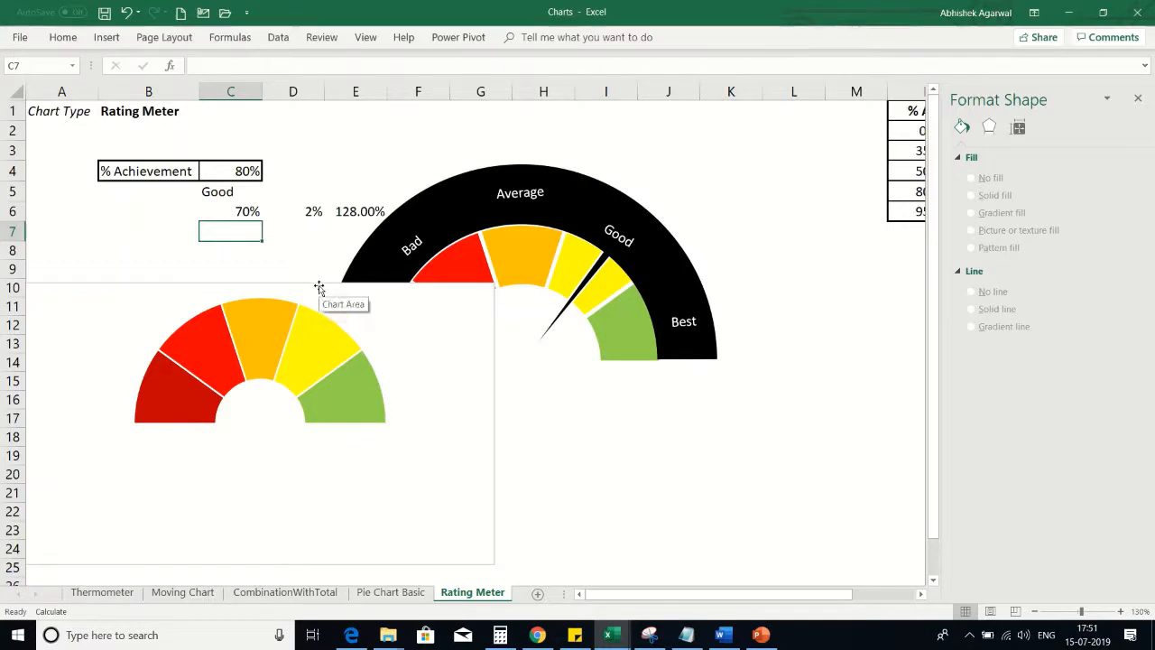
left_click_drag(319, 287, 322, 315)
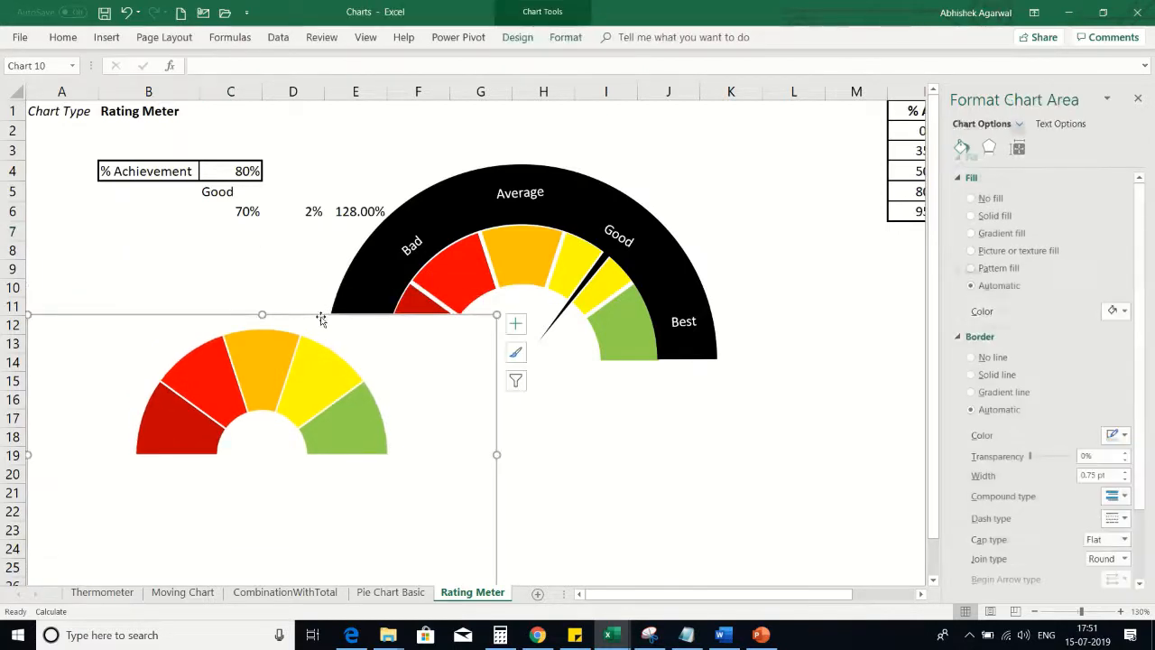
left_click(264, 271)
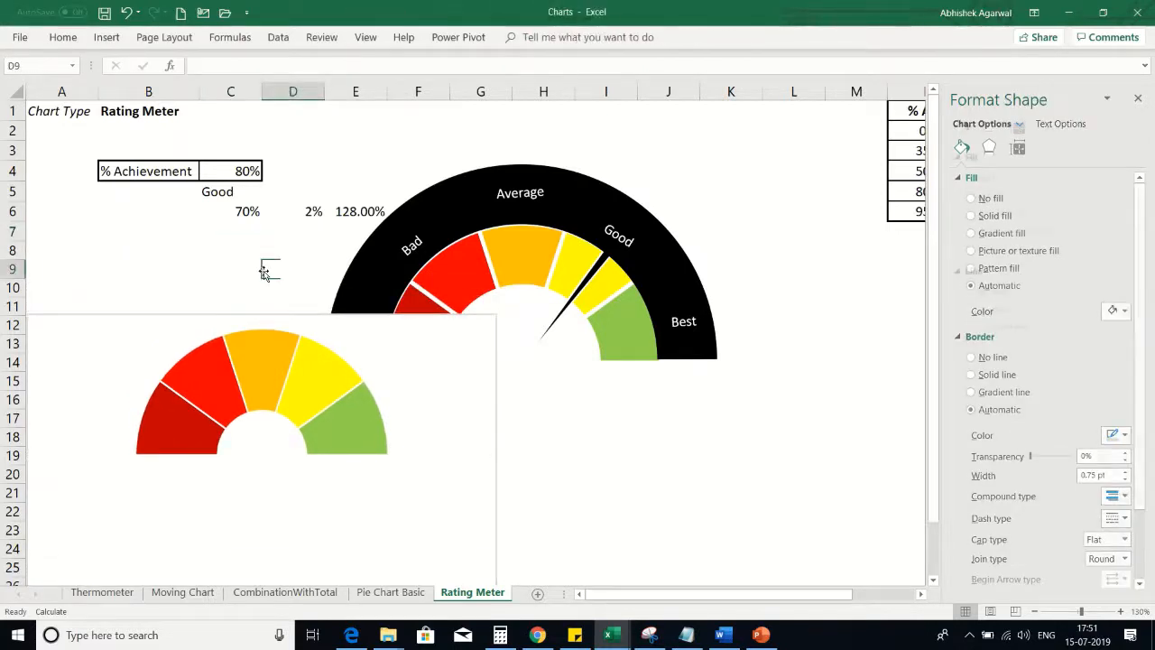
- Review the arguments of the VLOOKUP formula in C5, closing the formatting pane to expose the lookup table
left_click(217, 213)
left_click(225, 192)
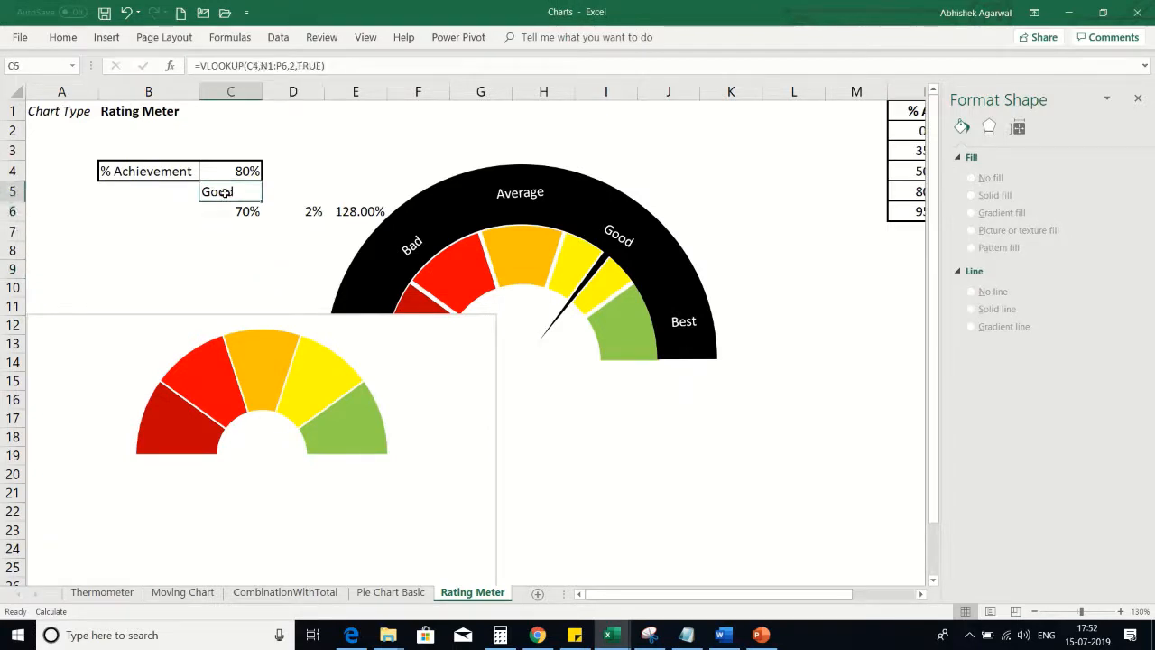
key("F2")
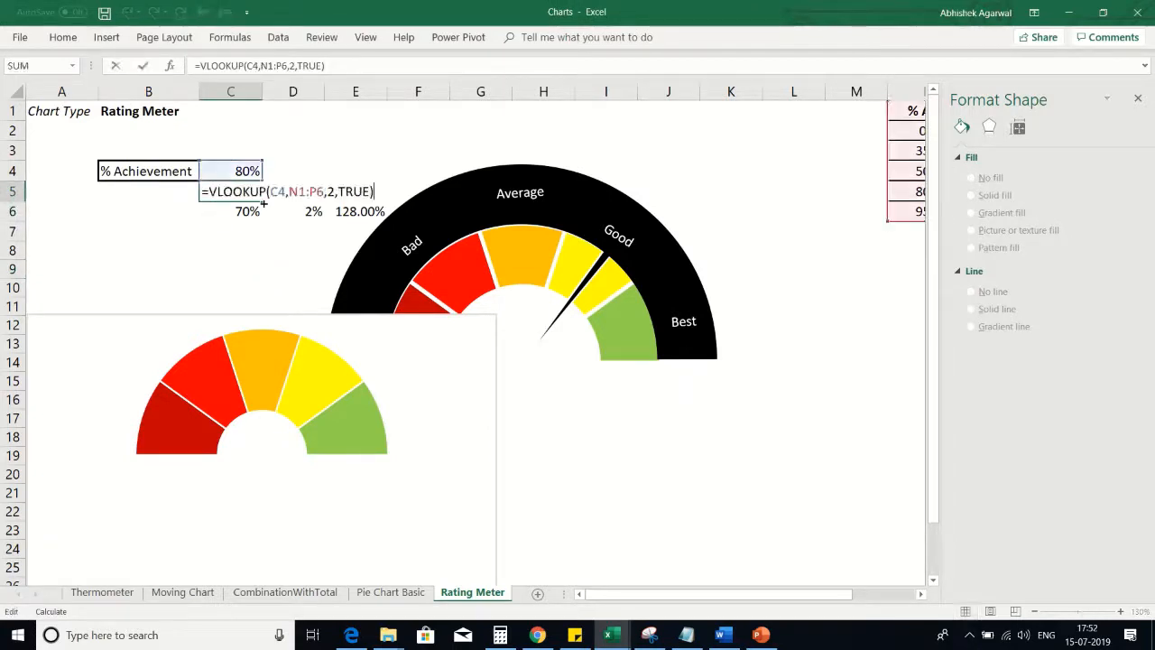
left_click(1138, 98)
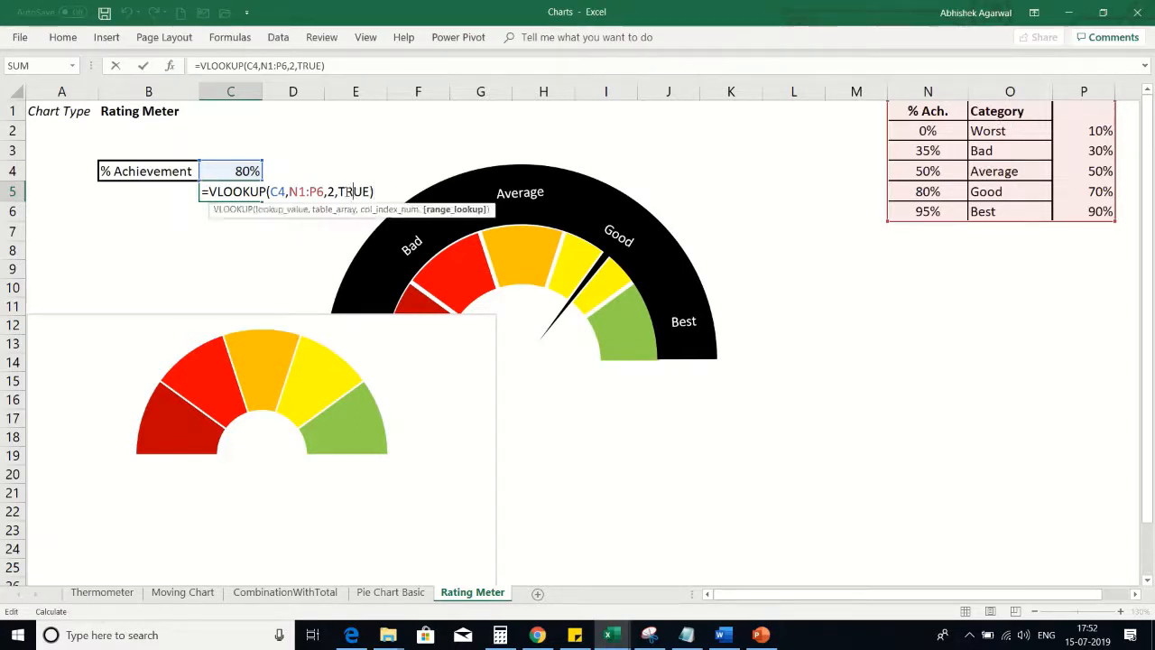
left_click(171, 67)
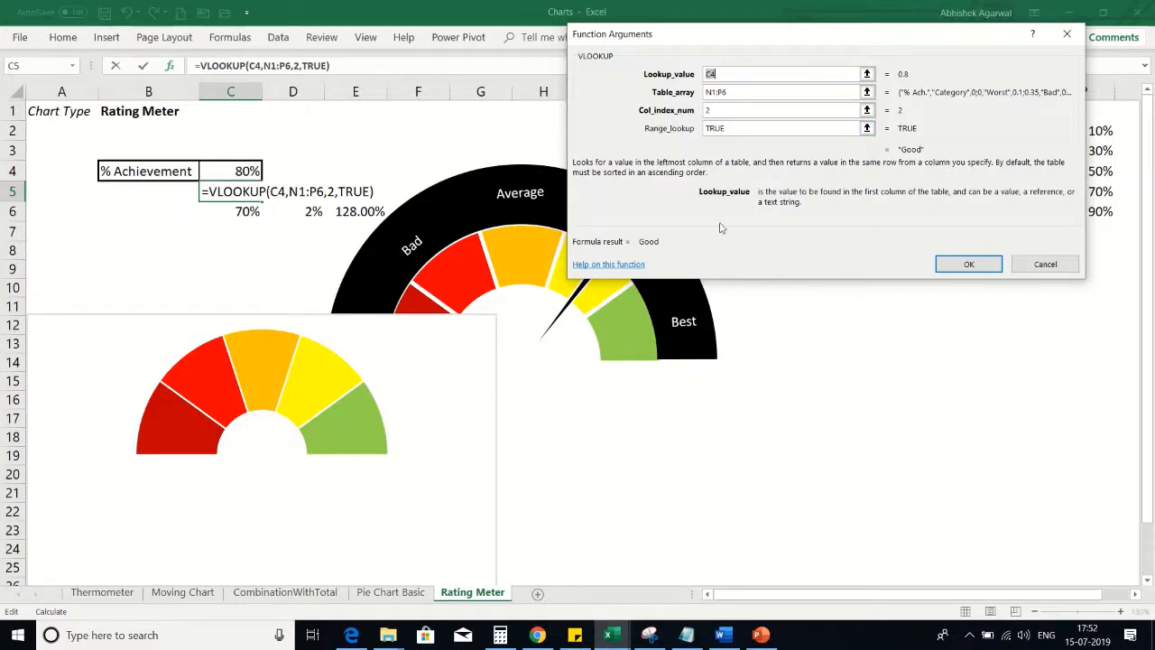
left_click(970, 264)
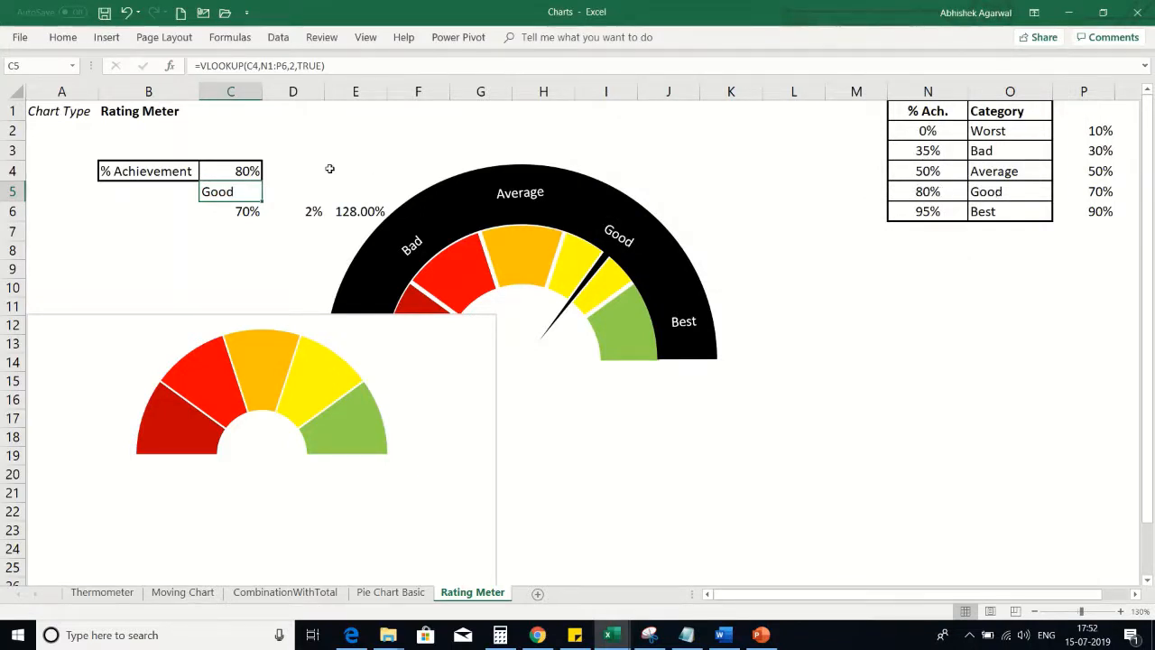
- Set the % Achievement in C4 to 70% and compare the rating with the Average row of the lookup table
left_click(237, 171)
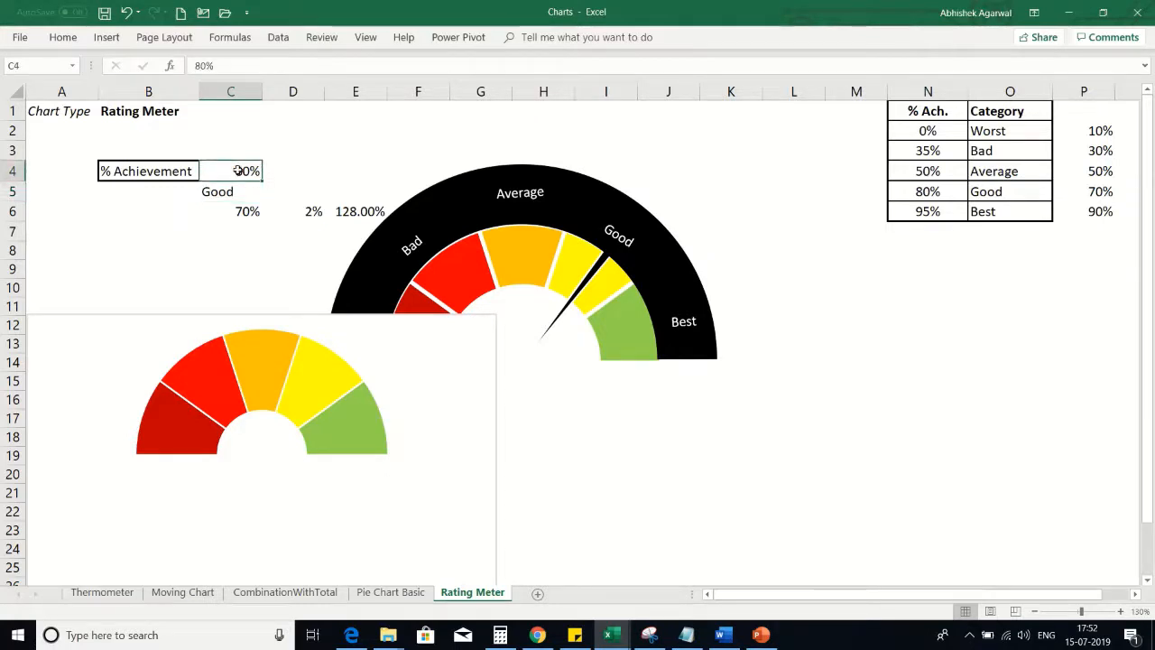
type("70")
key("Return")
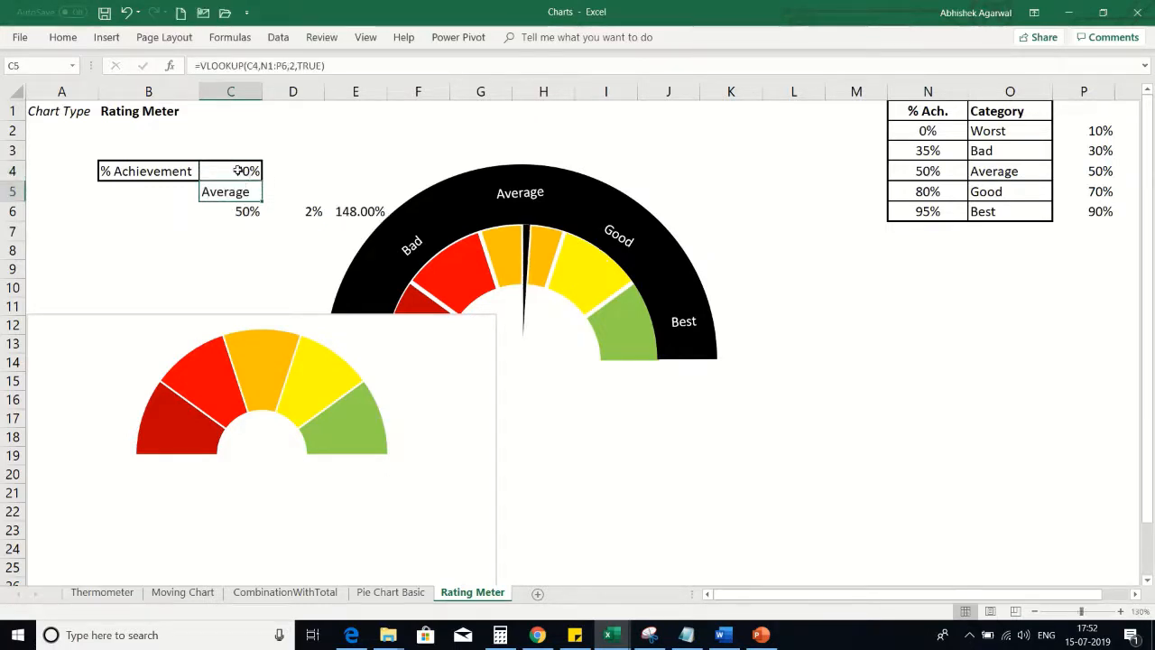
left_click(922, 171)
key("Right")
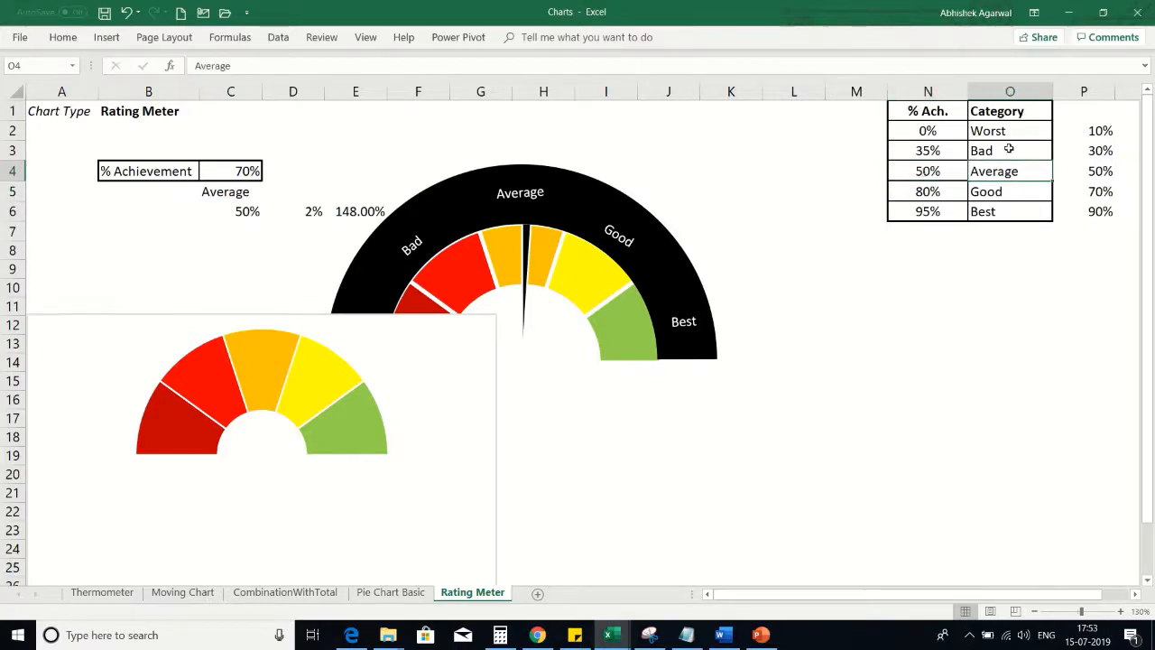
left_click(928, 167)
left_click(996, 172)
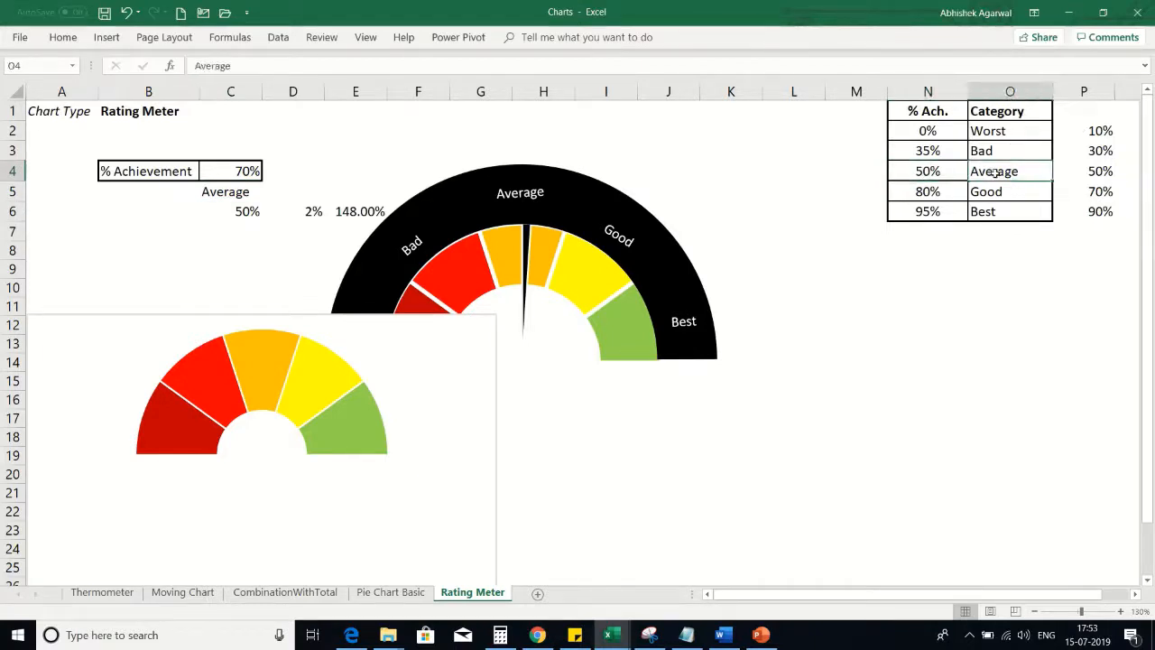
- Test the rating meter with a % Achievement of 79%
left_click(240, 172)
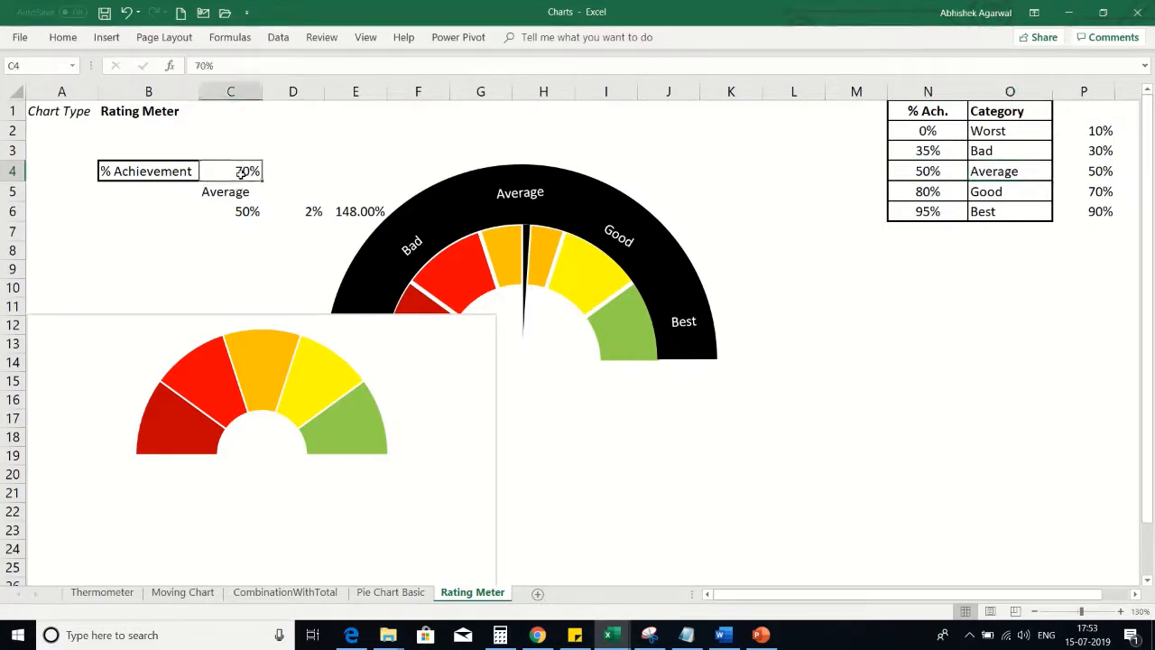
type("79")
key("Return")
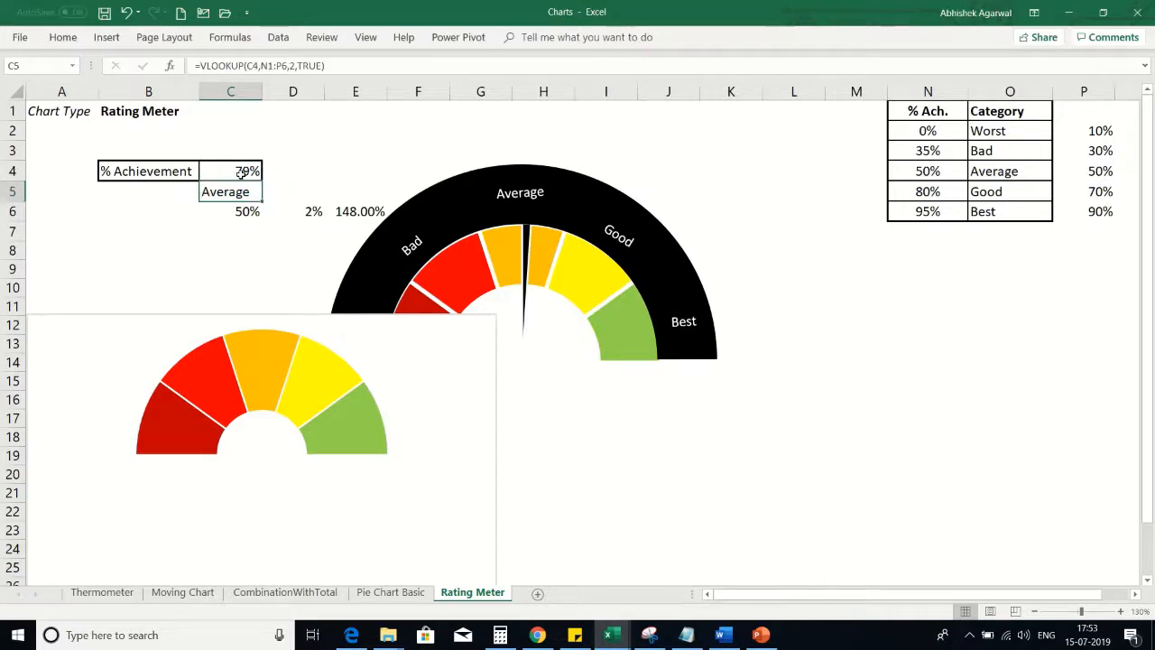
- Set the % Achievement in C4 to 49%
left_click(241, 171)
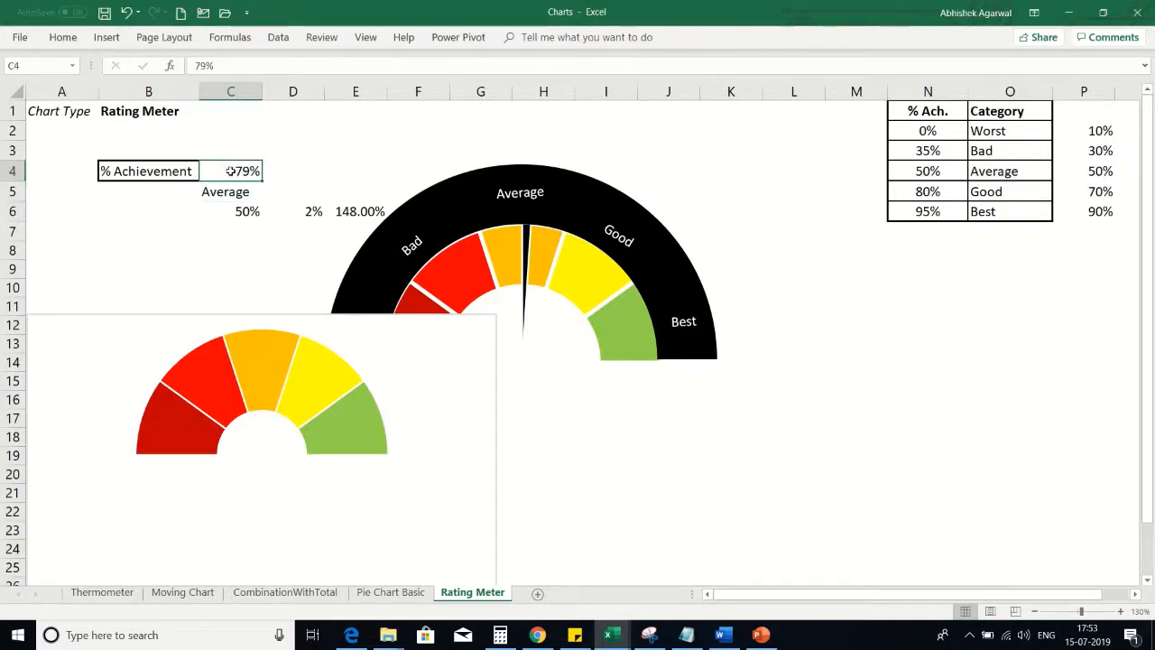
type("49")
key("Return")
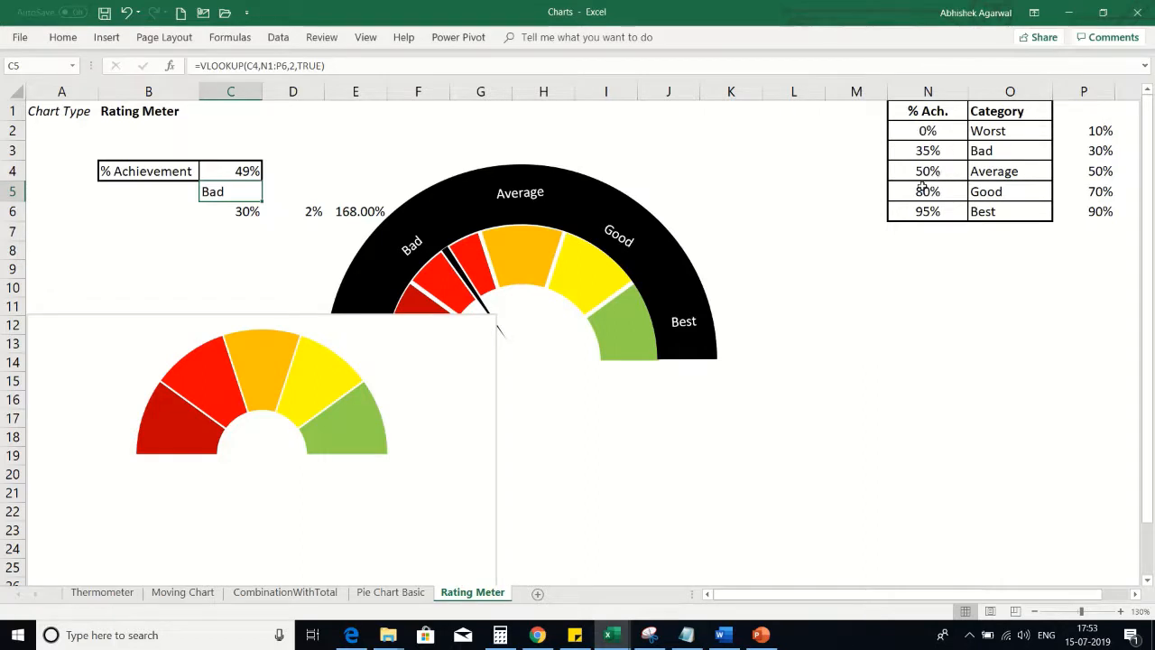
- Examine the VLOOKUP formula in C6 and the needle percentages in P2:P6, including the content of P2
left_click(240, 212)
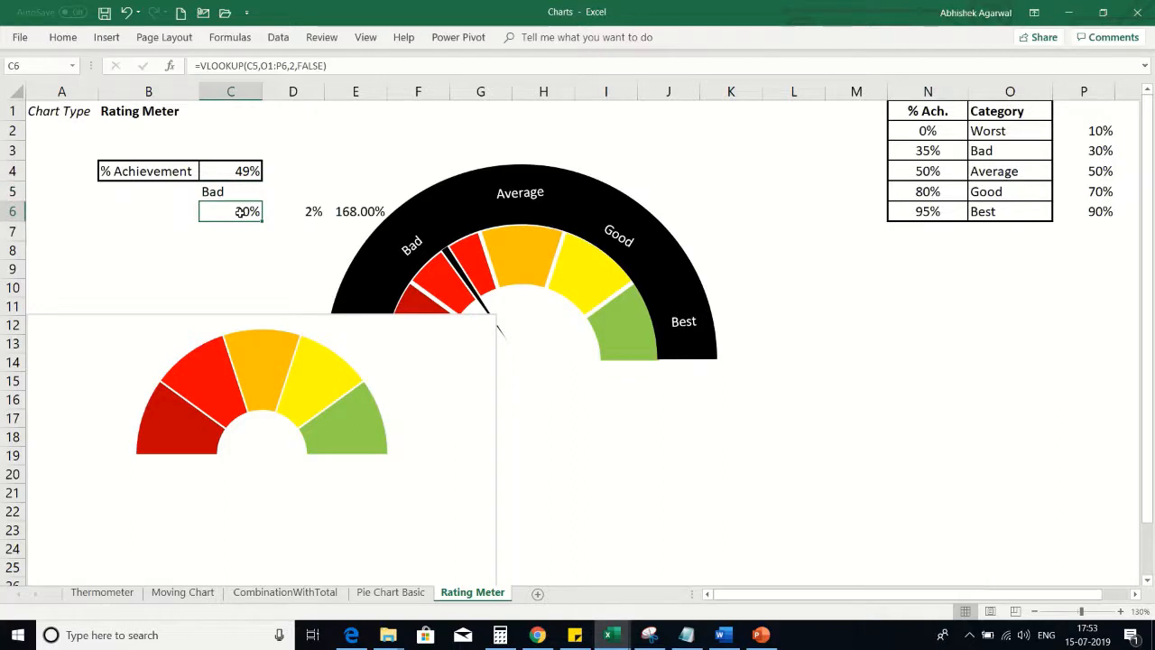
left_click(1091, 129)
key("shift+Down")
key("shift+Down")
key("shift+Down")
key("shift+Down")
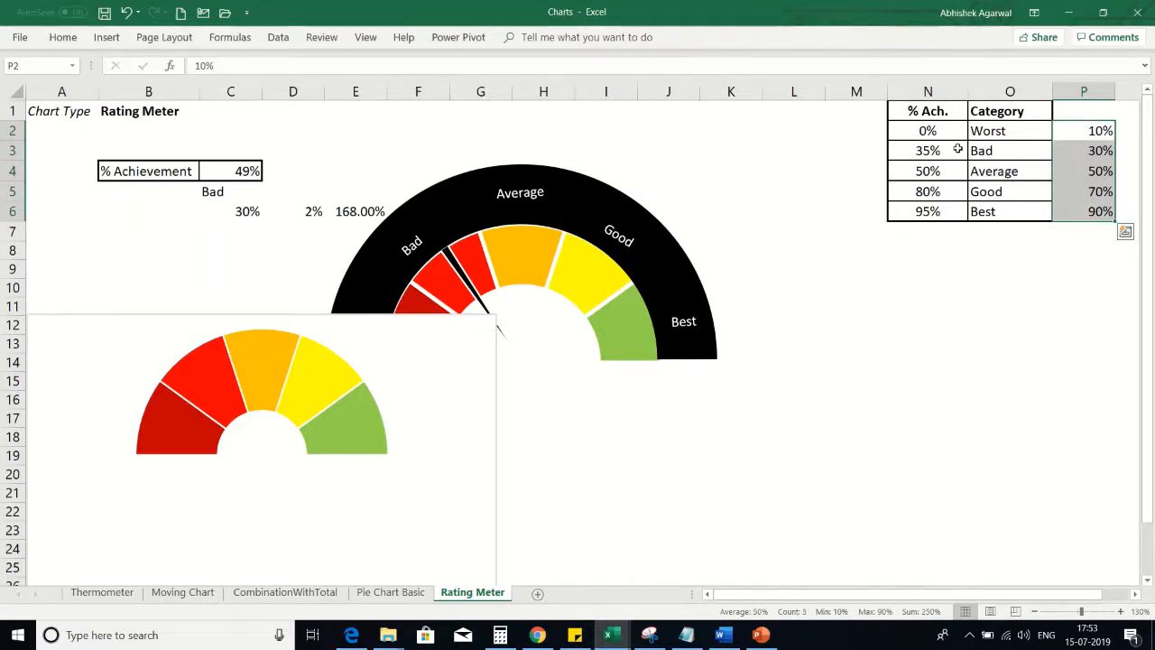
left_click(1083, 134)
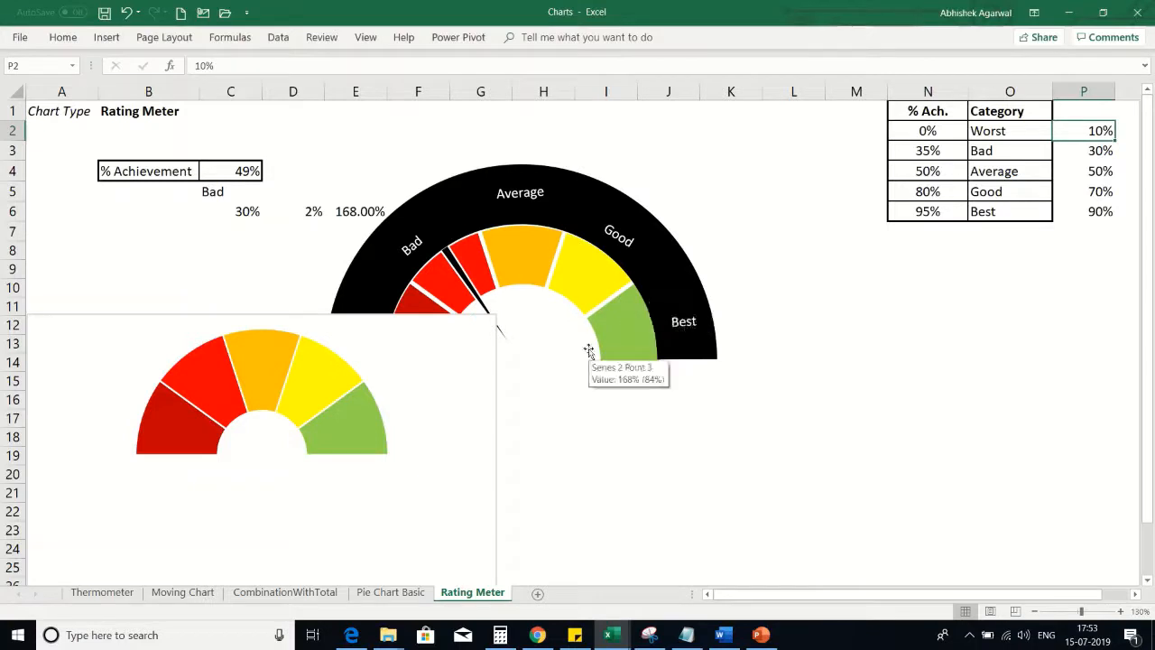
scroll(1154, 215, "right", 1)
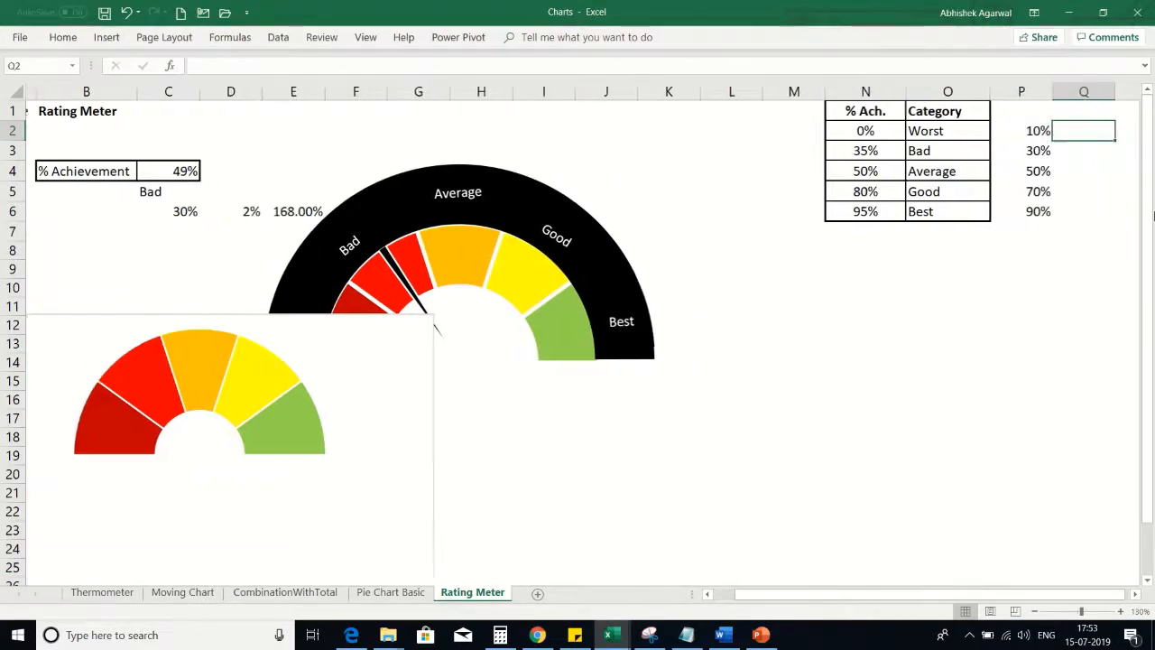
key("Down")
key("Up")
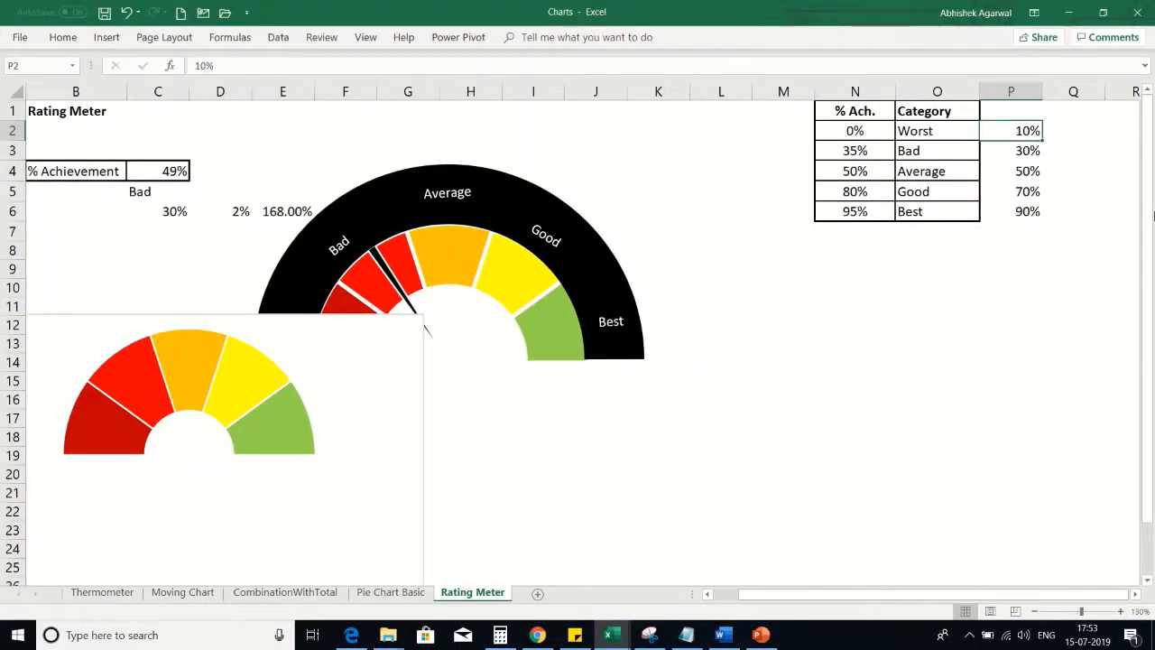
key("F2")
key("Escape")
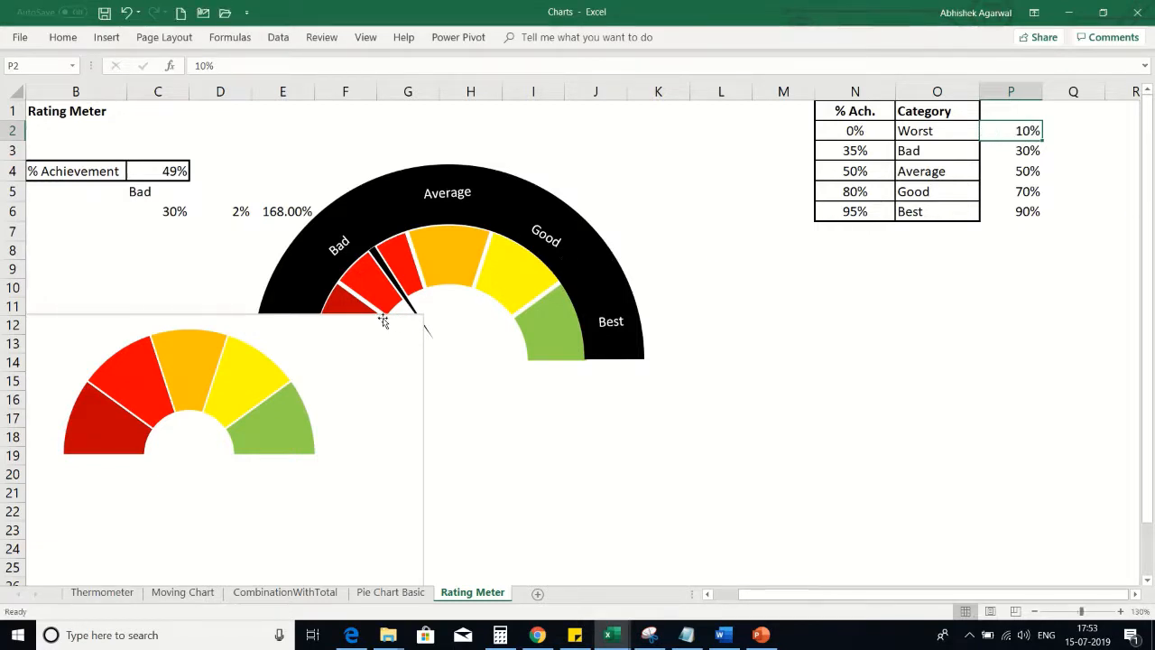
- Move the new half doughnut chart down to about row 17, clear of the finished meter
left_click_drag(387, 318, 382, 401)
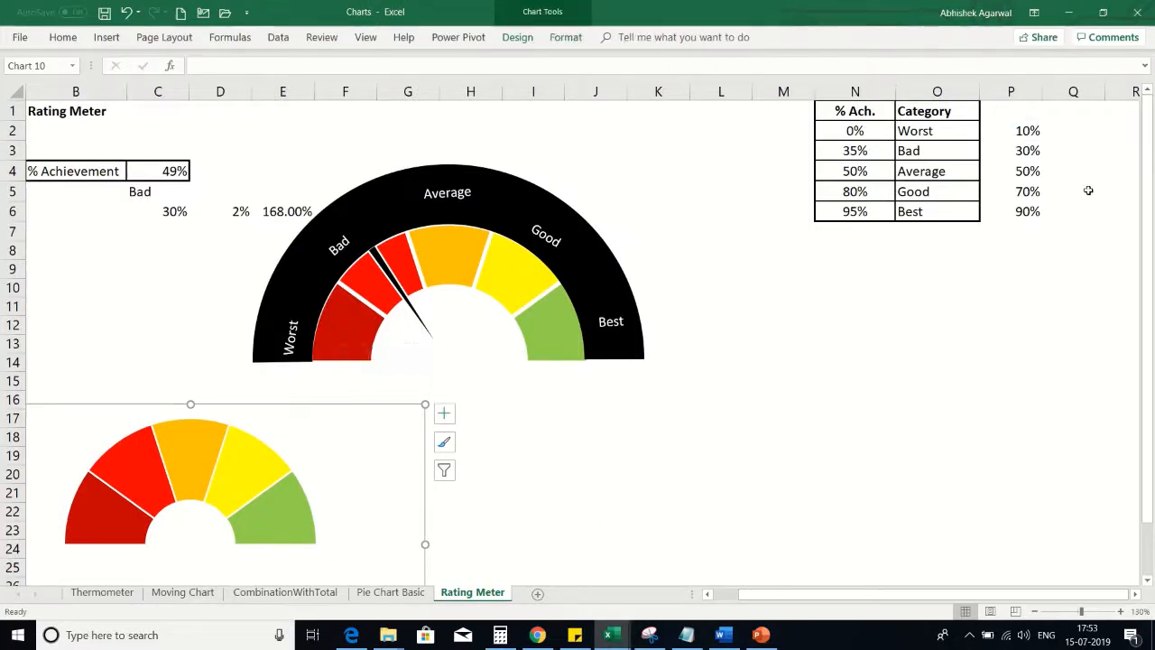
- Re-enter the formula =P2+20% in P3 for the Bad category
left_click(1029, 152)
key("F2")
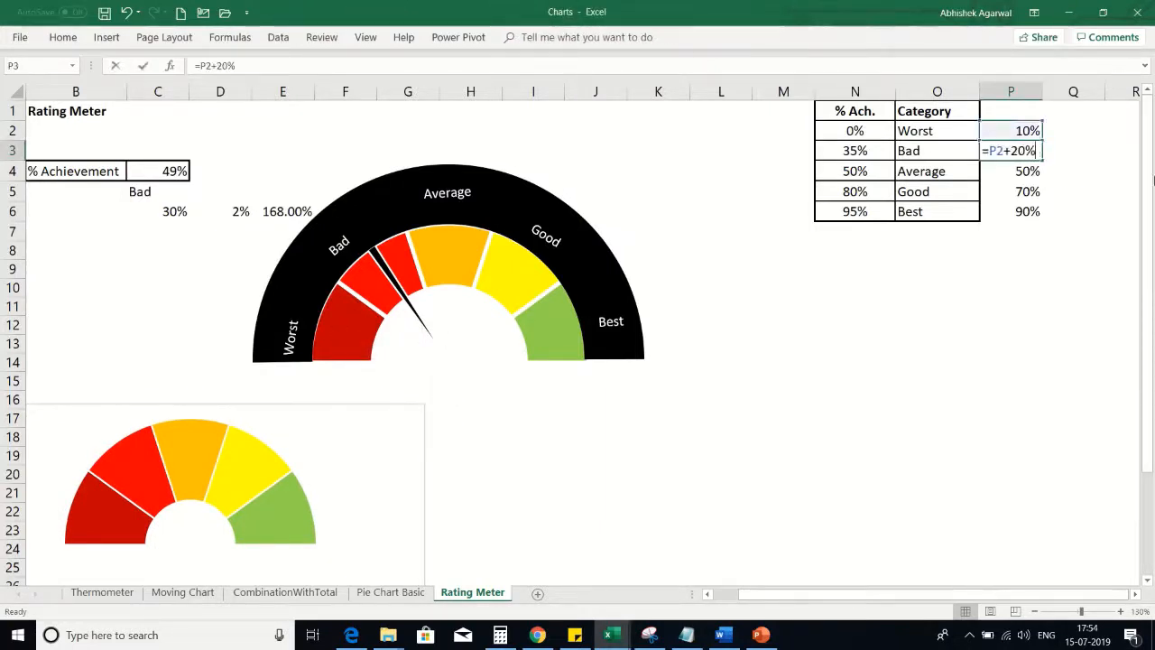
key("Return")
key("Up")
key("Up")
key("Down")
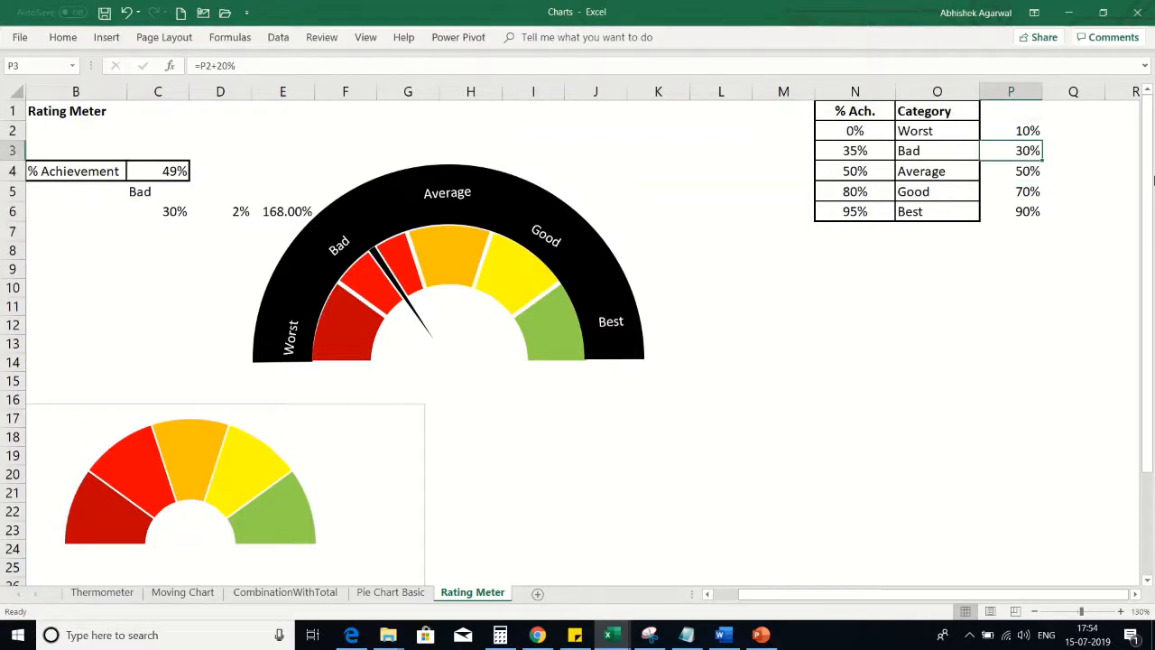
key("Up")
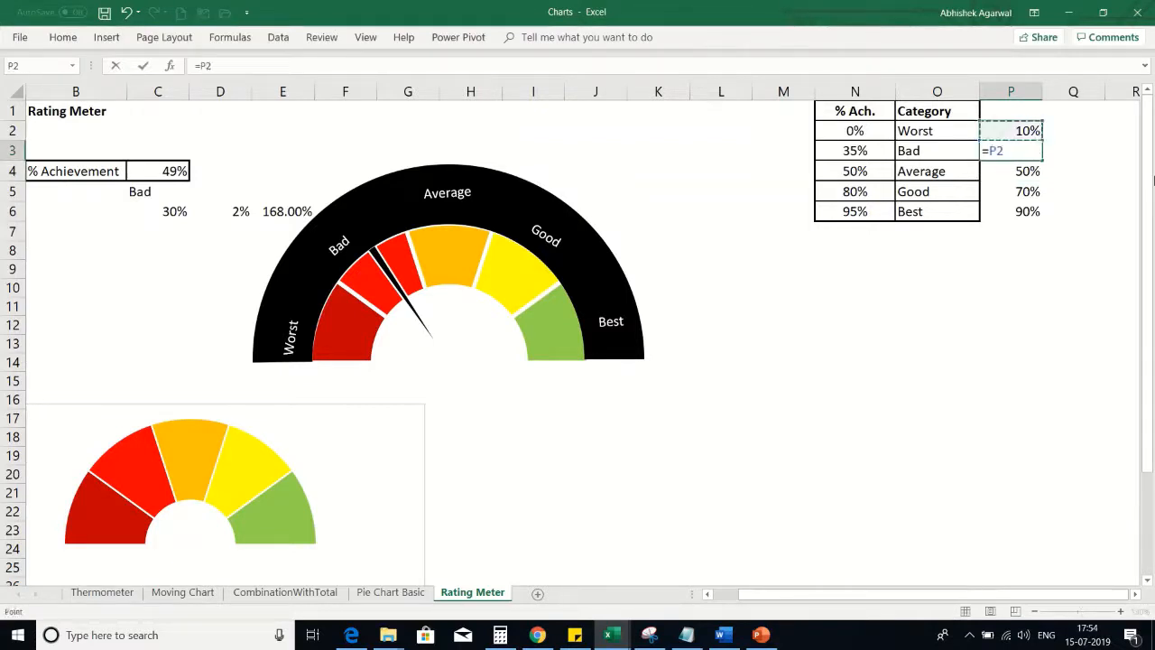
type("+20")
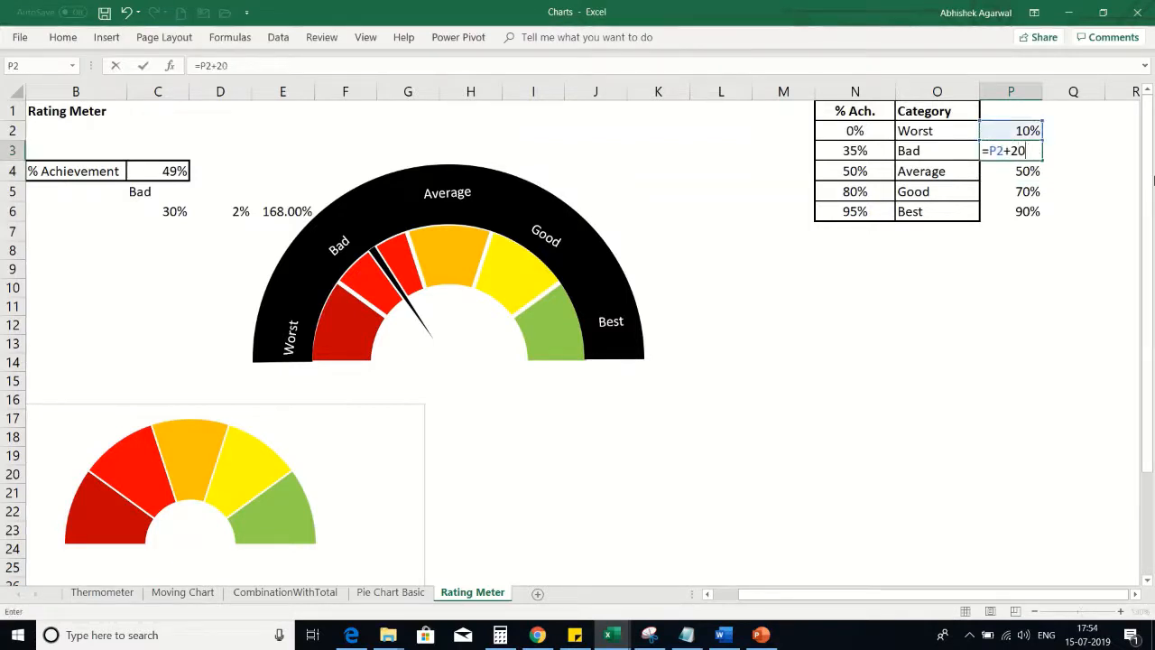
type("%")
key("Return")
- Copy the P3 formula down through P6 so each category adds 20% to the one above
key("Up")
key("ctrl+c")
key("shift+Down")
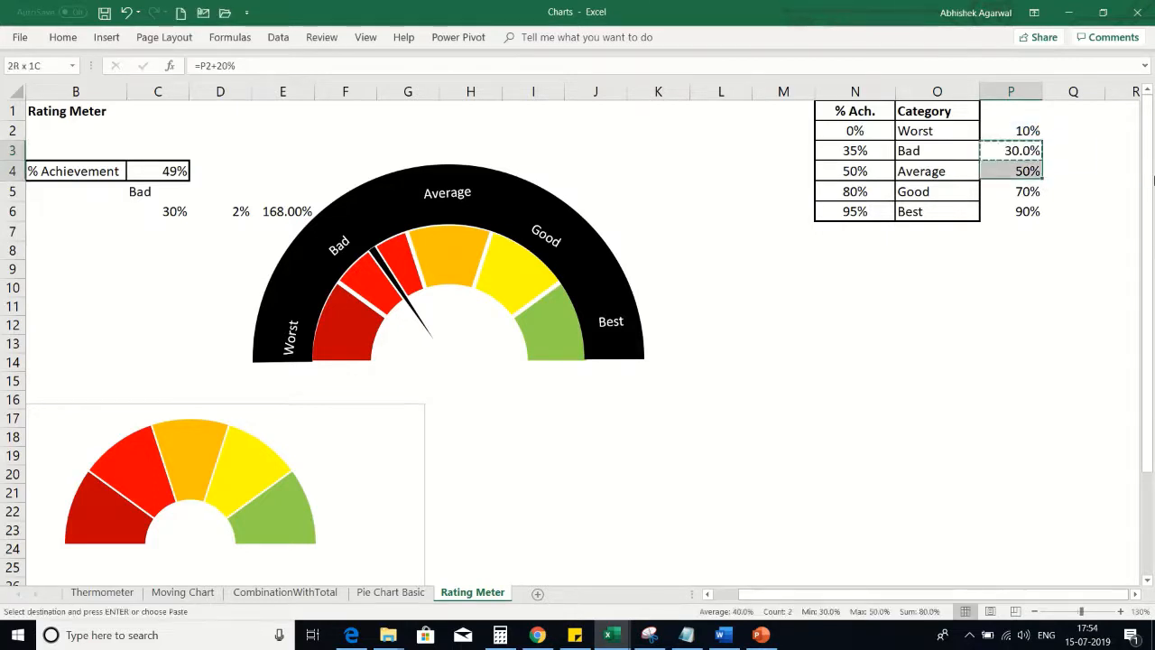
key("shift+Down")
key("shift+Down")
key("ctrl+v")
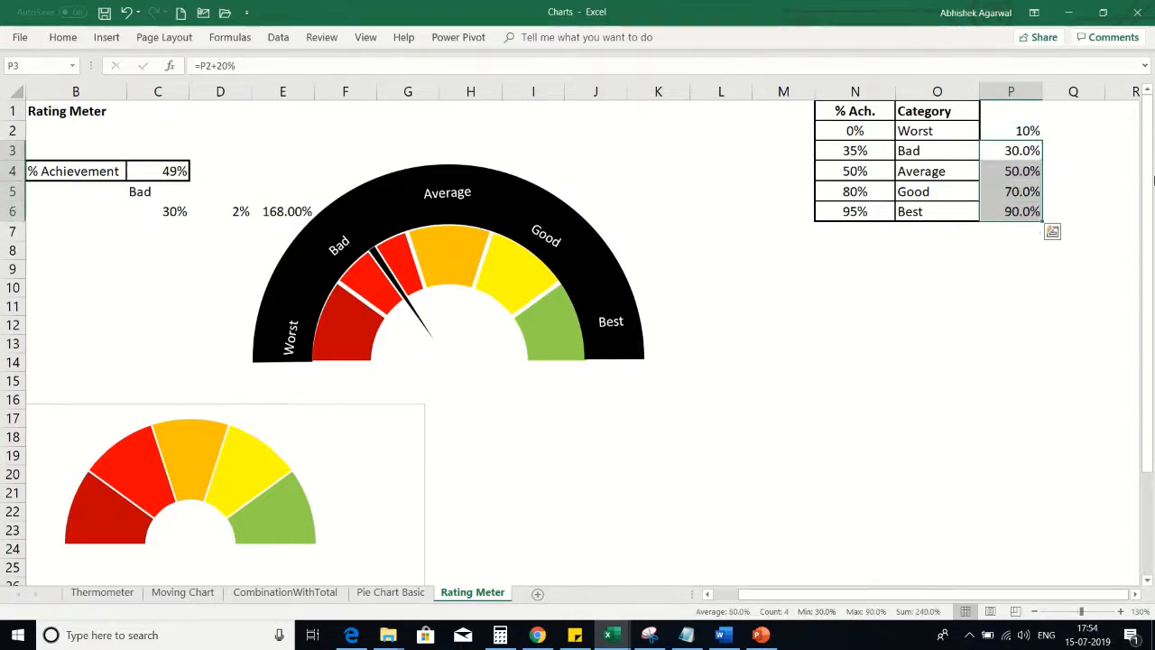
- Examine the needle position formulas in P2:P6, the needle on the finished meter and the VLOOKUP formula in C6
key("Up")
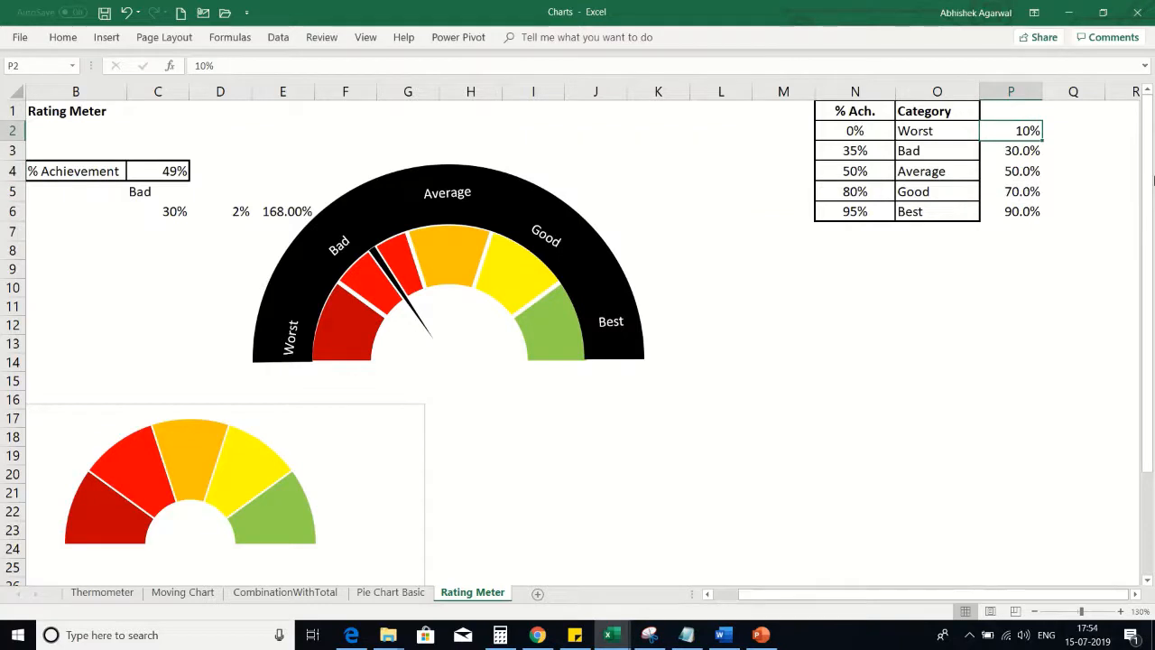
key("Down")
key("Down")
key("Down")
key("Down")
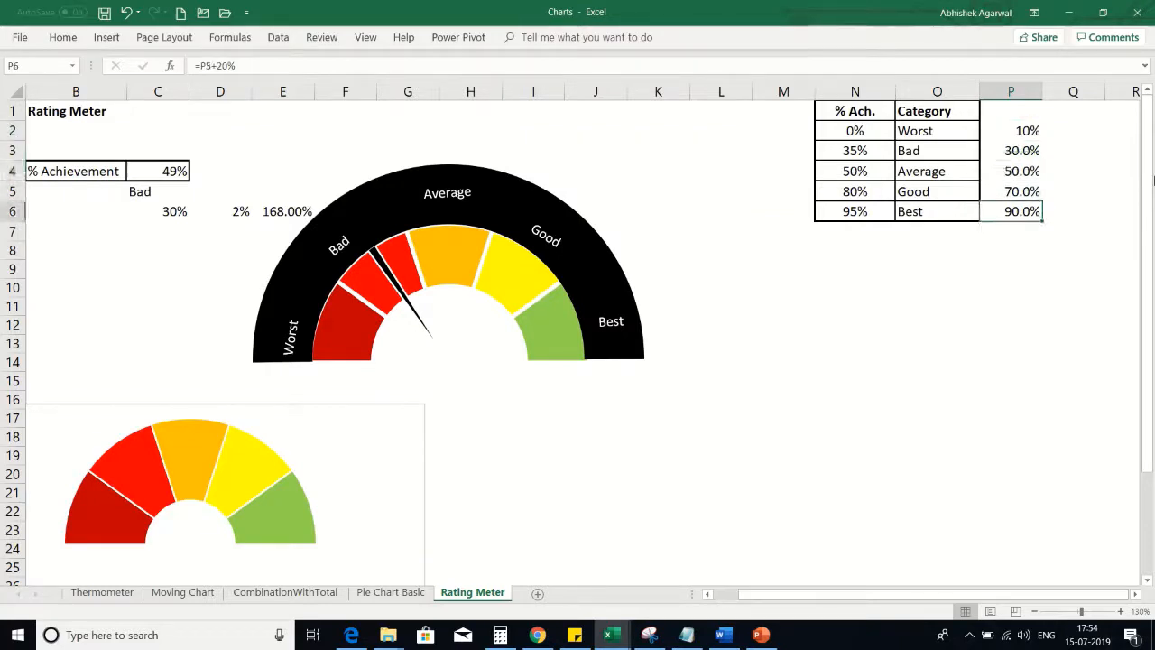
key("Up")
key("Up")
key("Up")
key("Up")
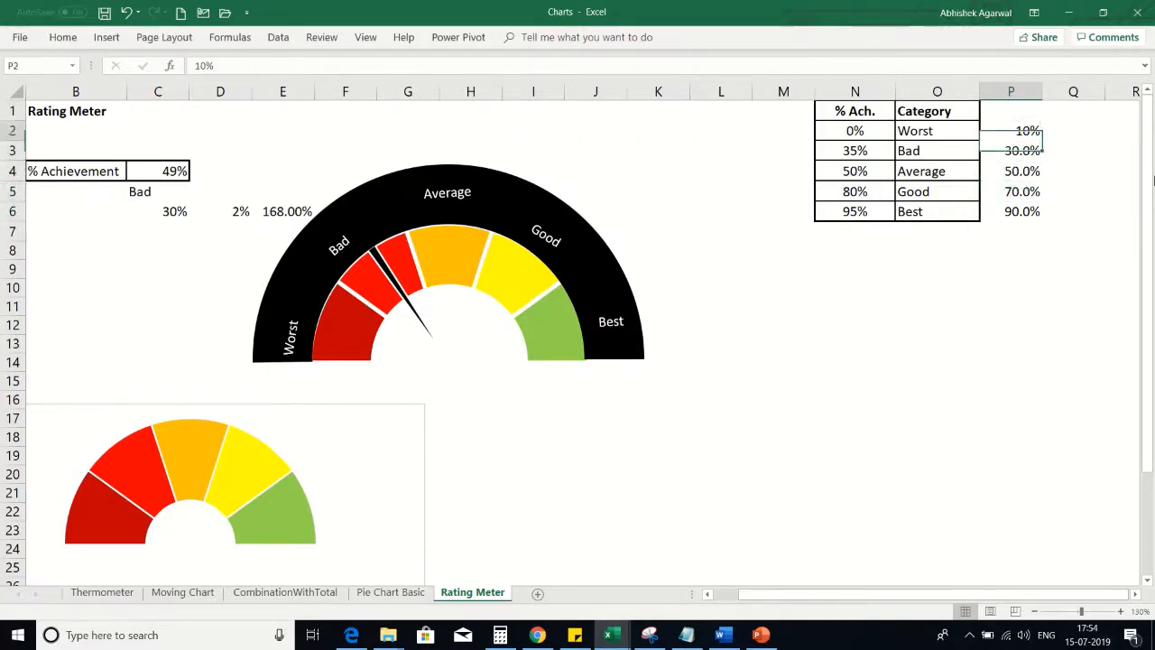
key("Down")
key("Down")
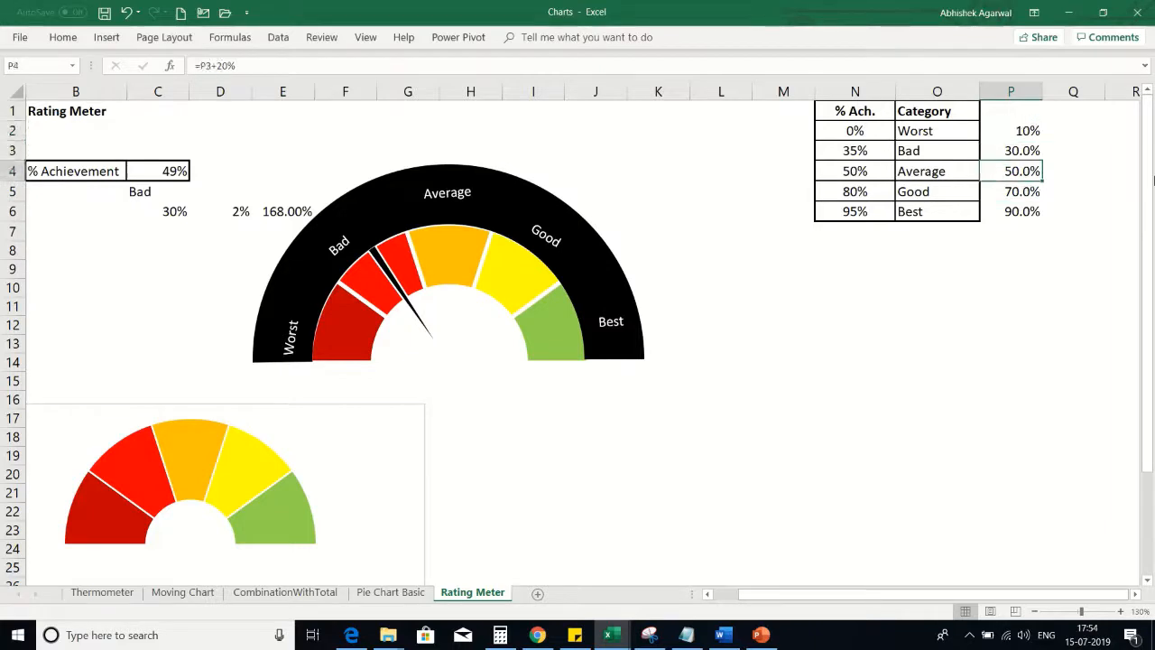
key("Down")
key("Down")
key("Up")
key("Up")
key("Up")
key("Up")
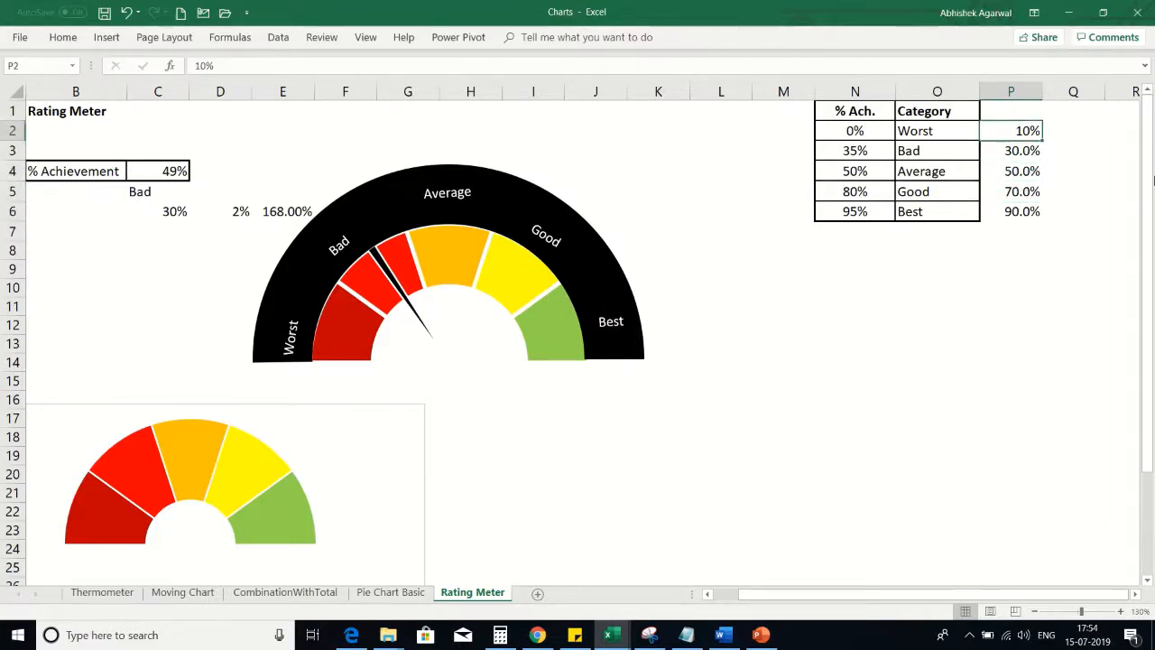
key("Down")
key("Up")
key("Down")
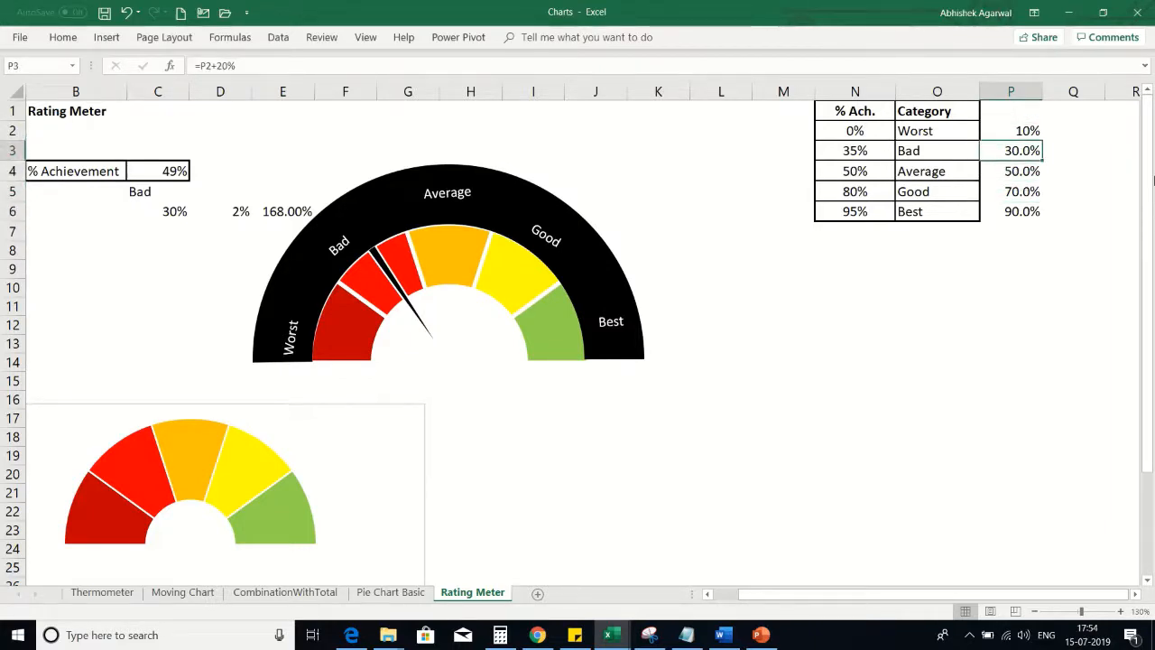
key("Down")
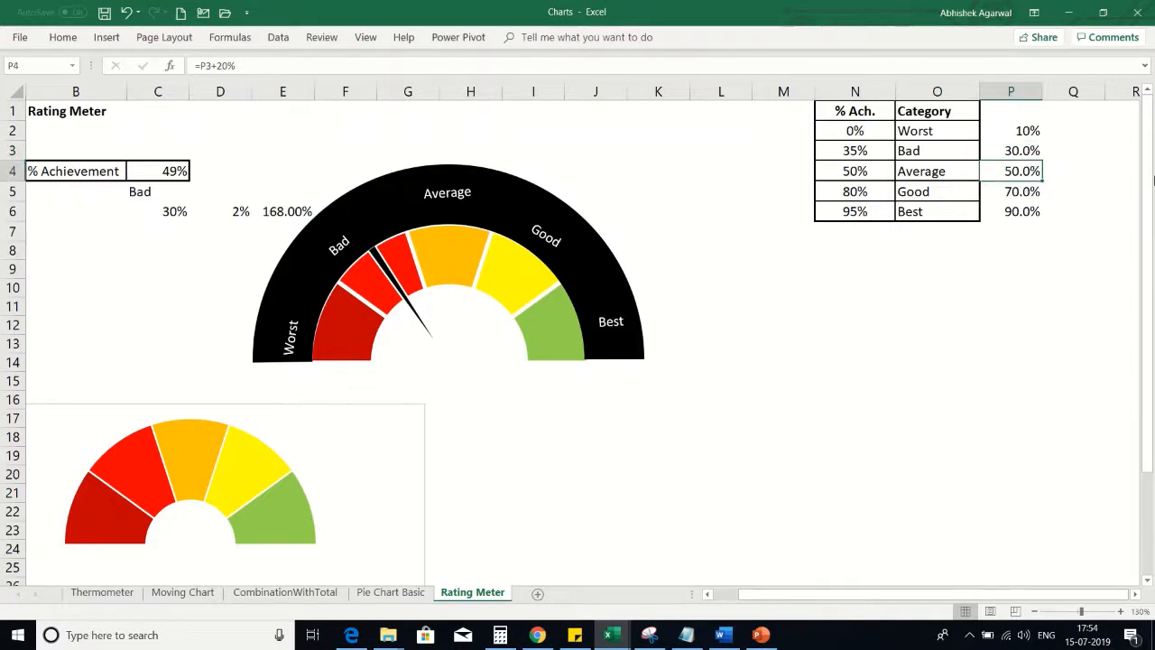
key("Down")
key("Down")
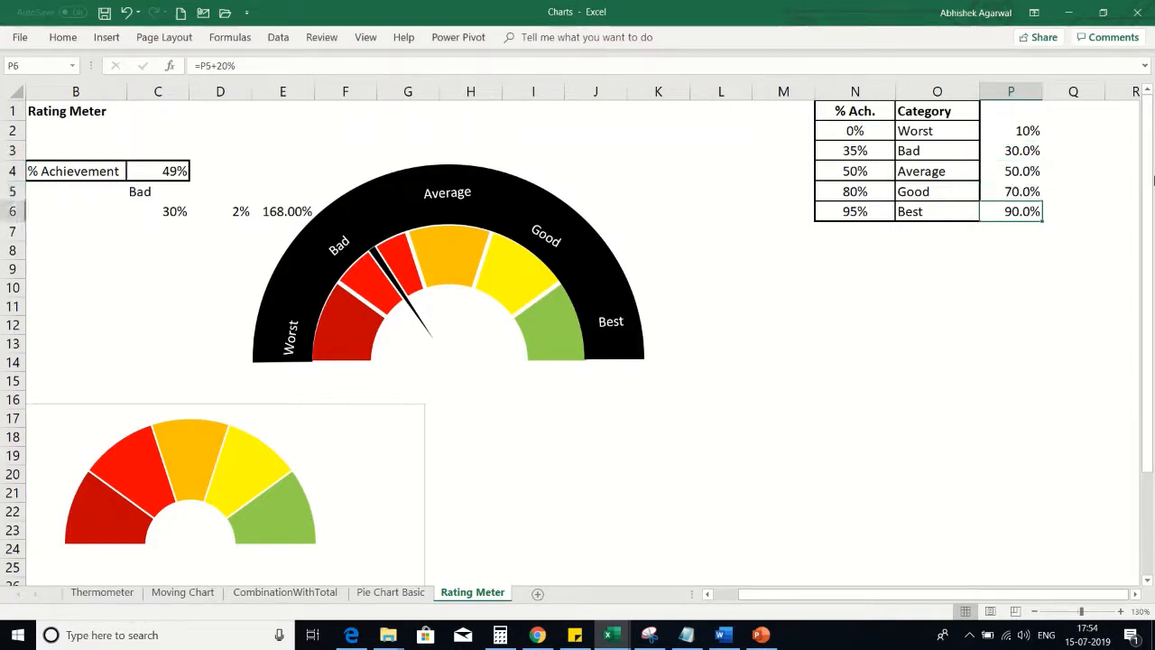
mouse_move(394, 283)
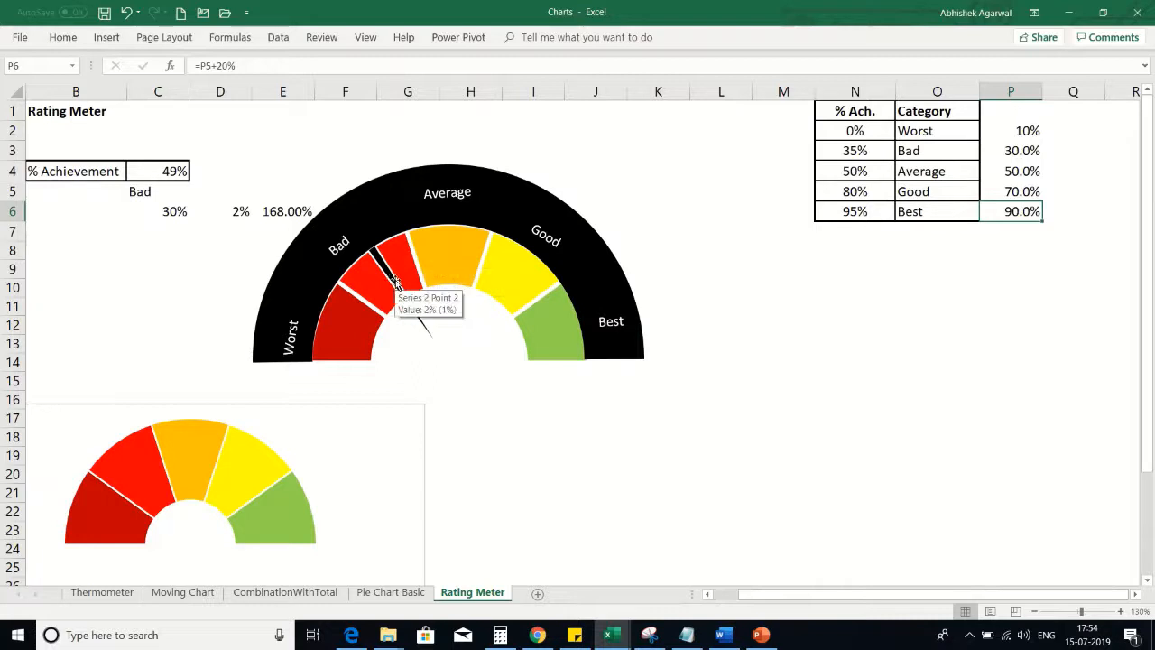
left_click(140, 214)
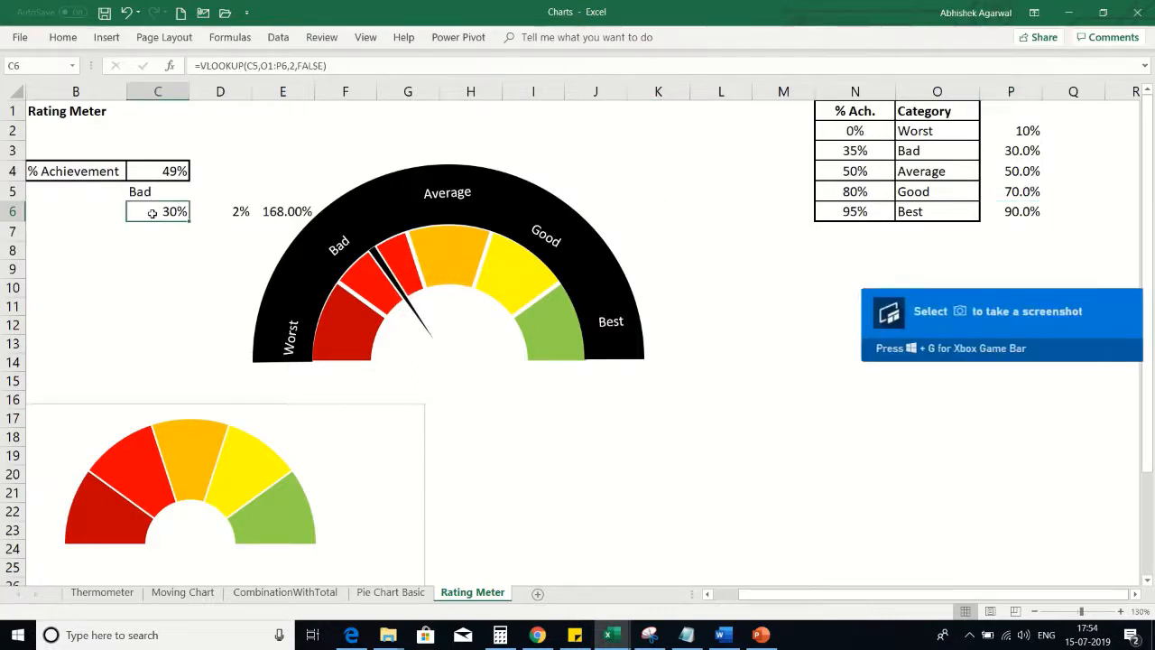
key("F2")
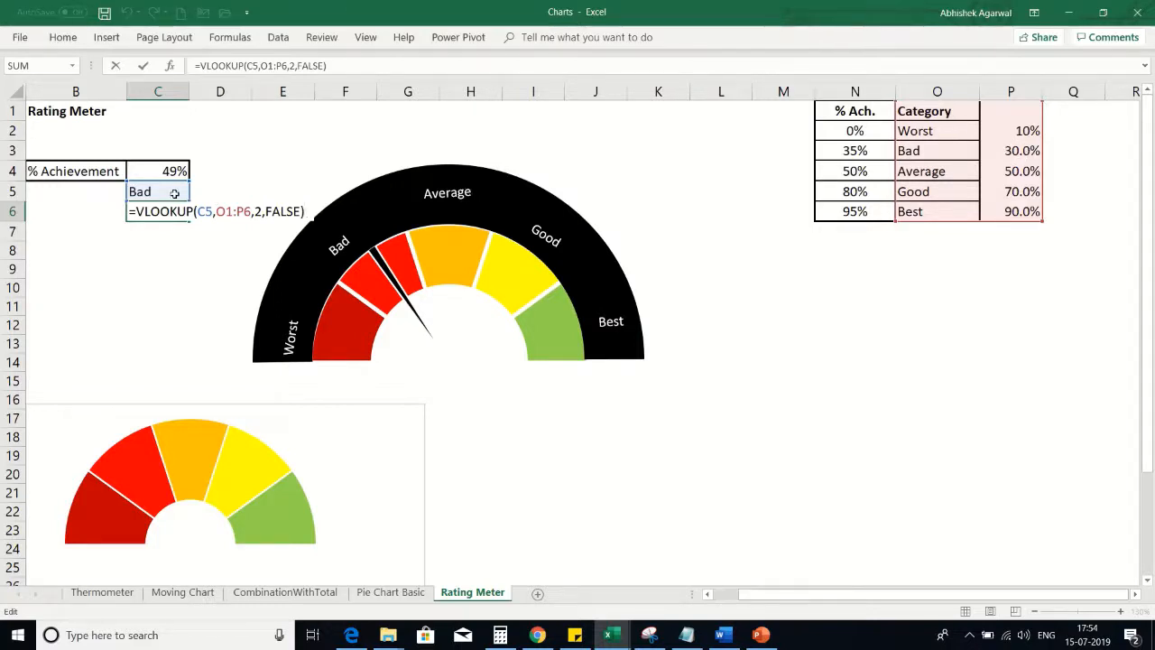
key("ctrl+Return")
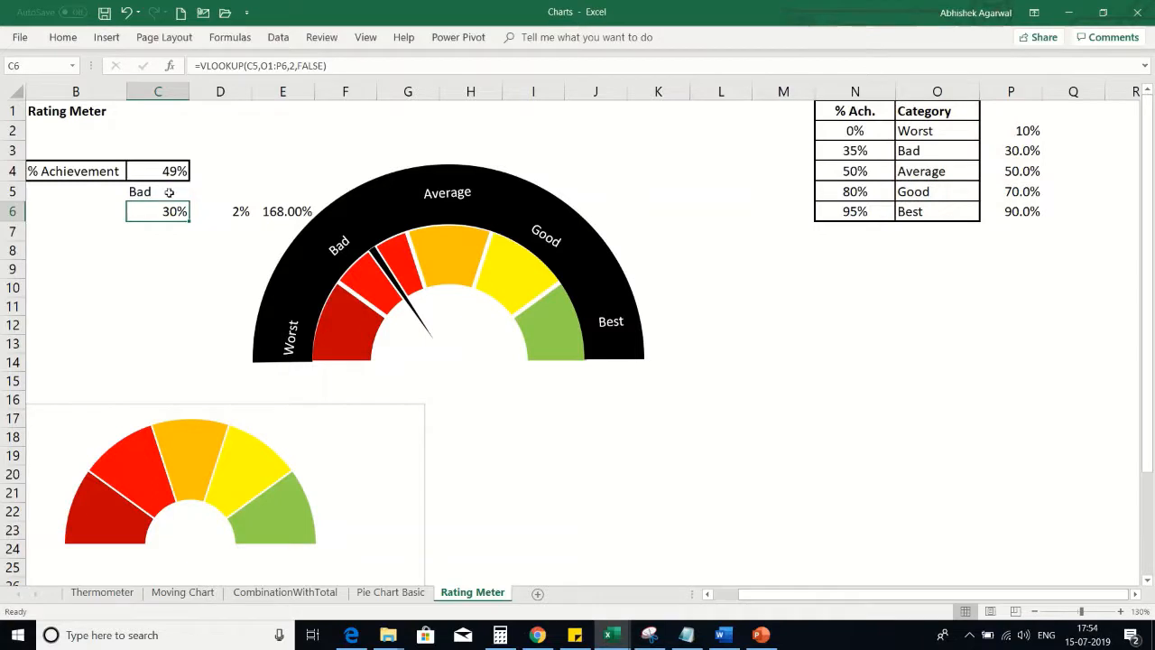
- Set the % Achievement in C4 to 50%
left_click(167, 171)
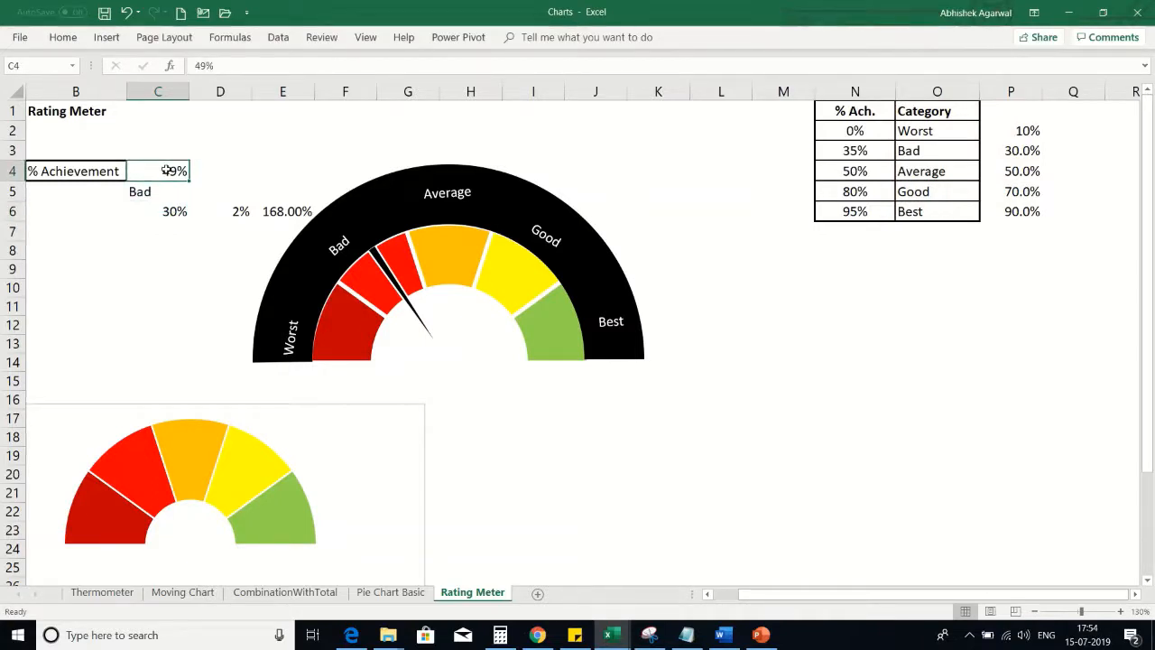
type("50")
key("Return")
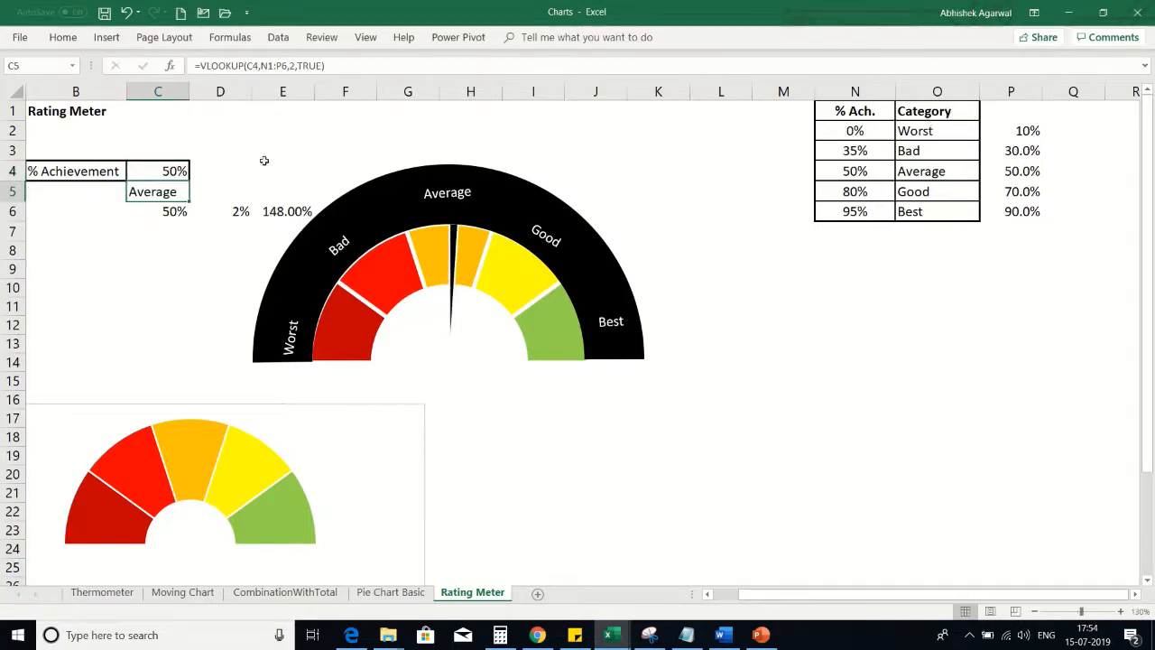
- Examine the needle position lookup in C6 and the needle width value in D6
left_click(179, 211)
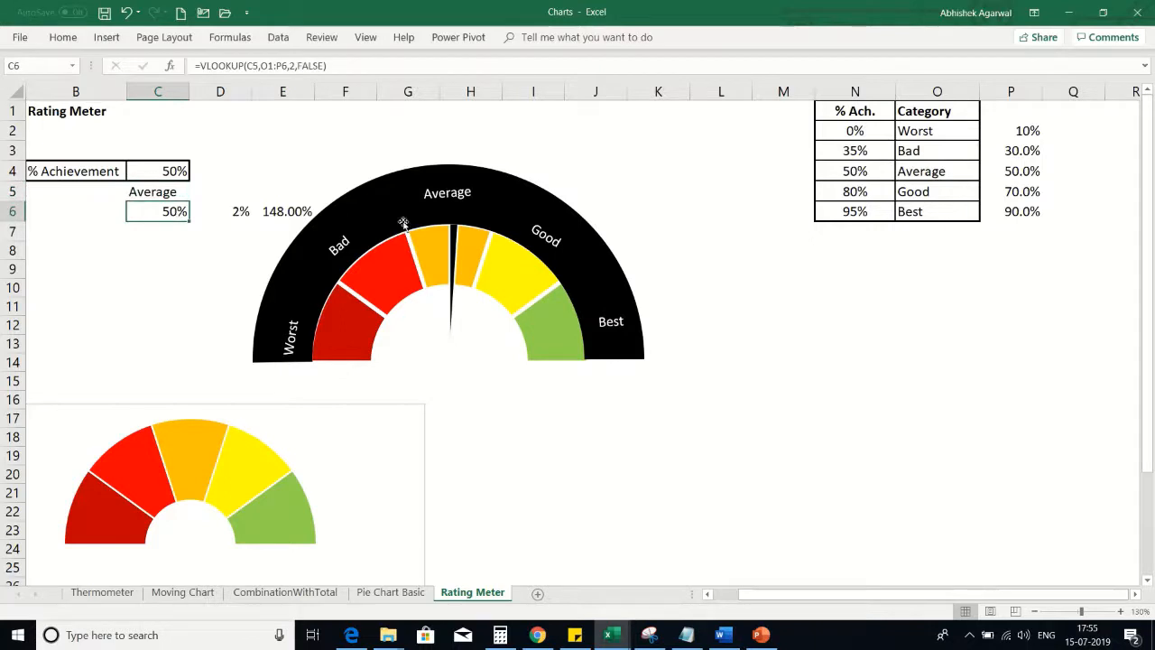
key("F2")
key("Escape")
key("Right")
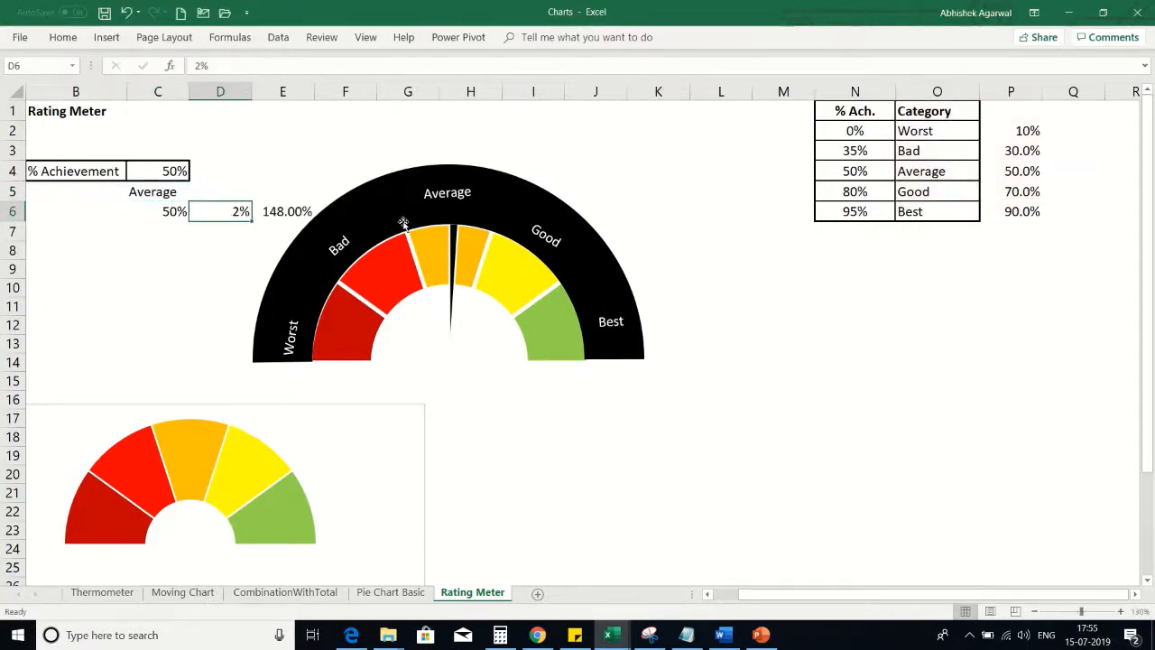
key("F2")
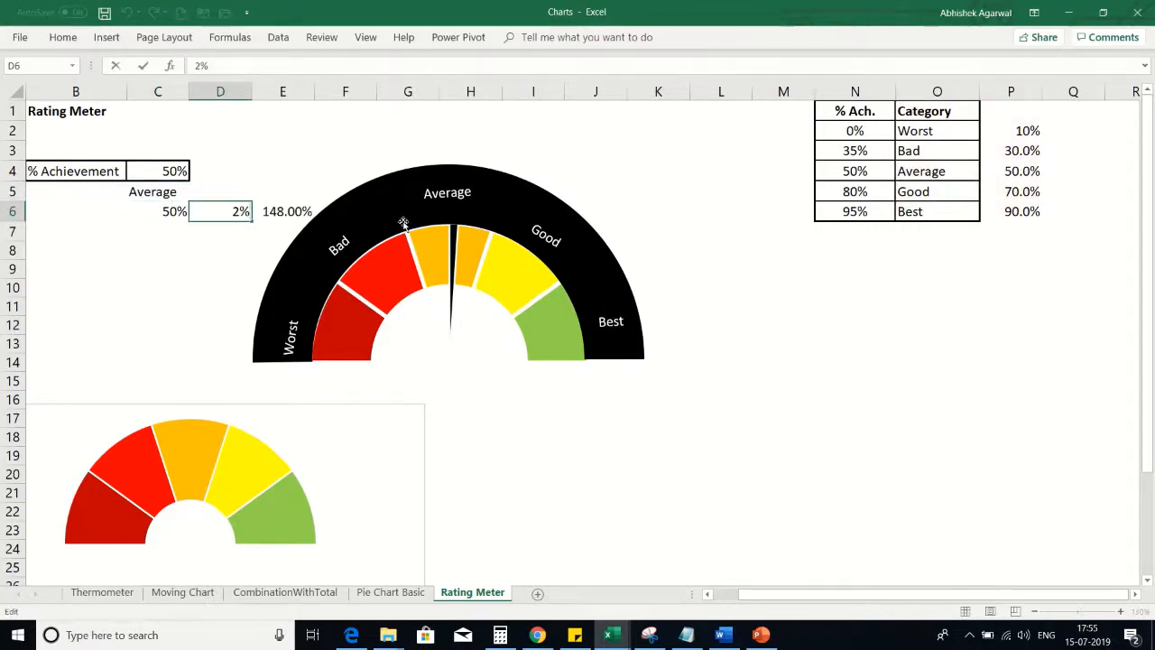
key("Escape")
key("Left")
key("Right")
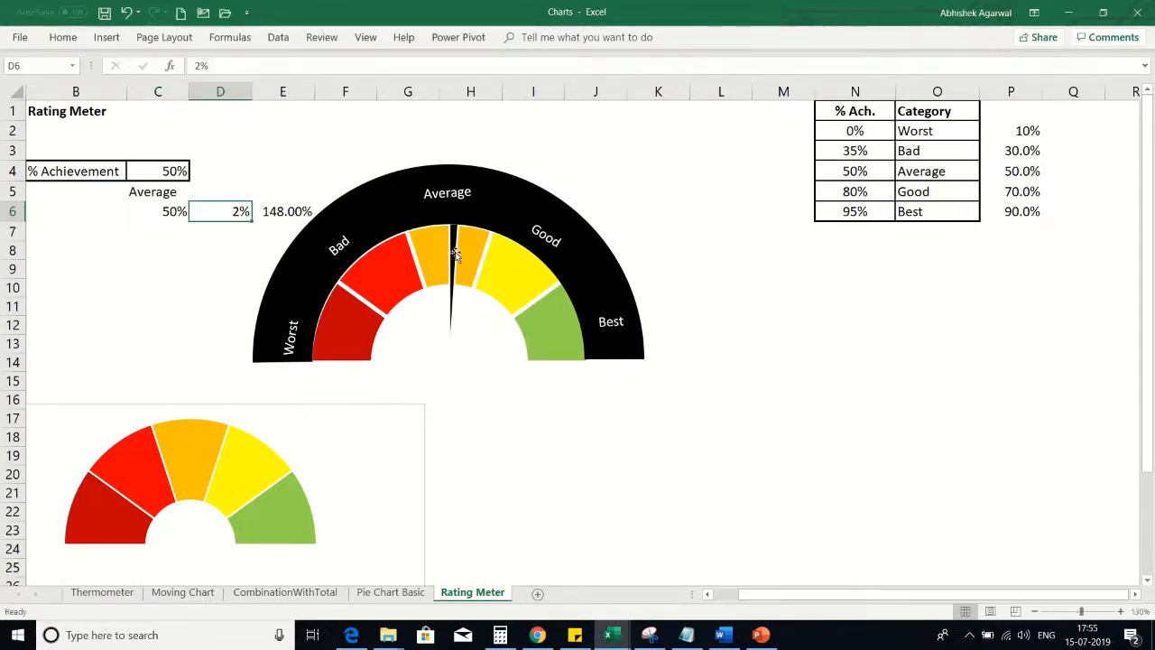
- Try a needle width of 10% in D6, and set it back to 2%
mouse_move(456, 253)
type("10")
key("Return")
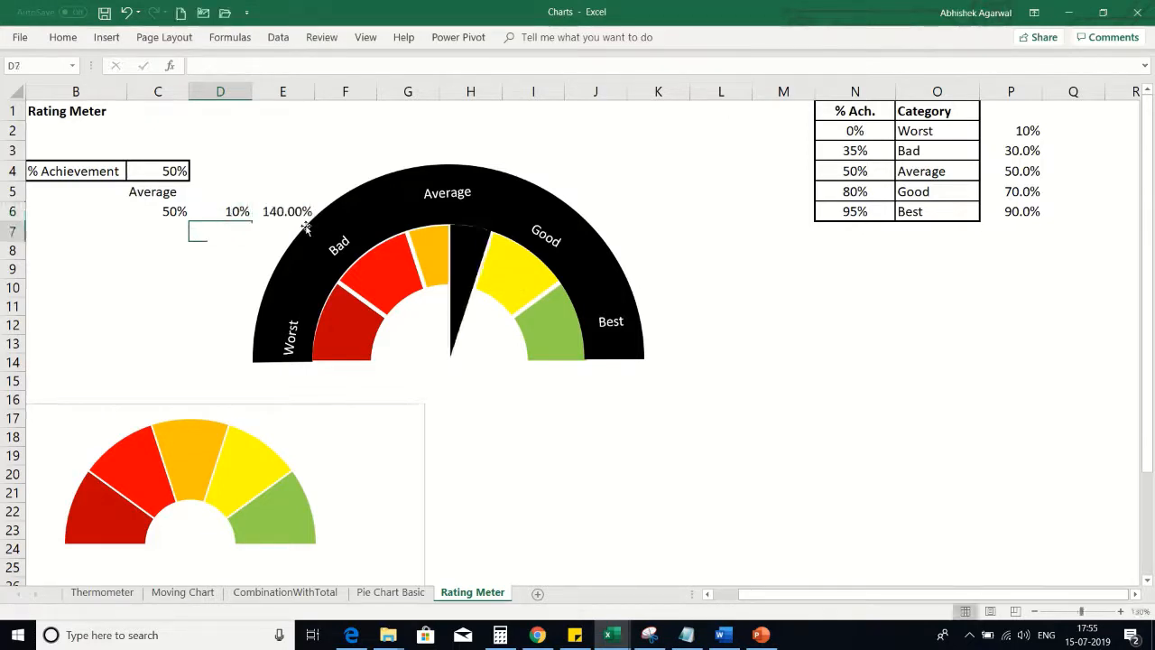
left_click(240, 211)
type("2")
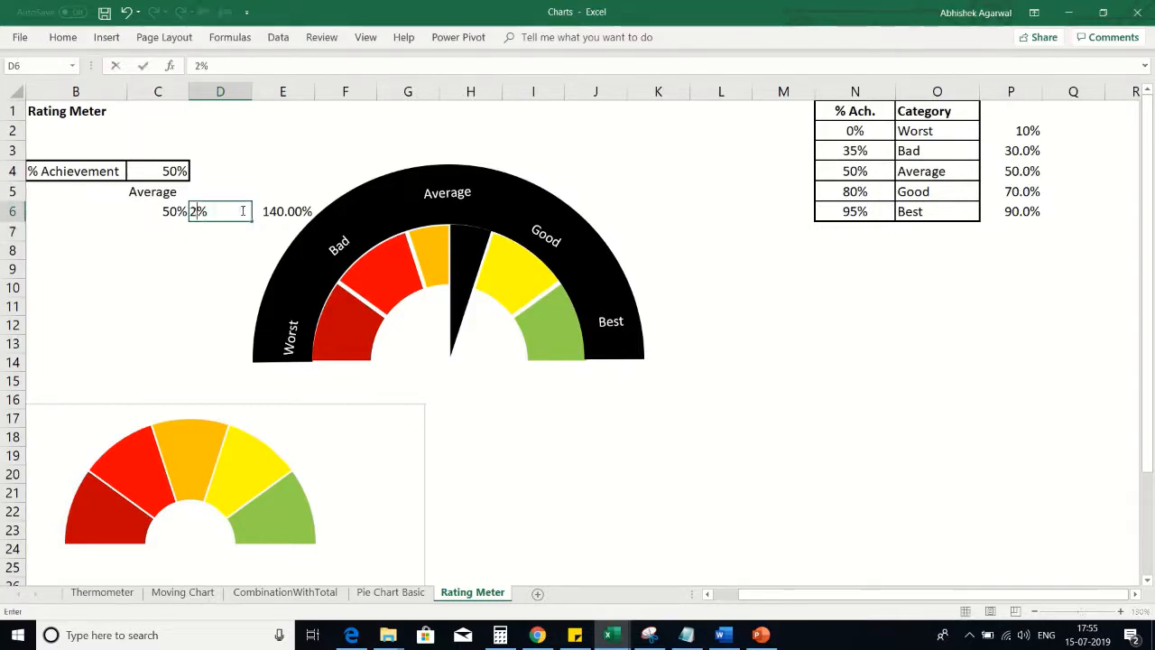
key("Return")
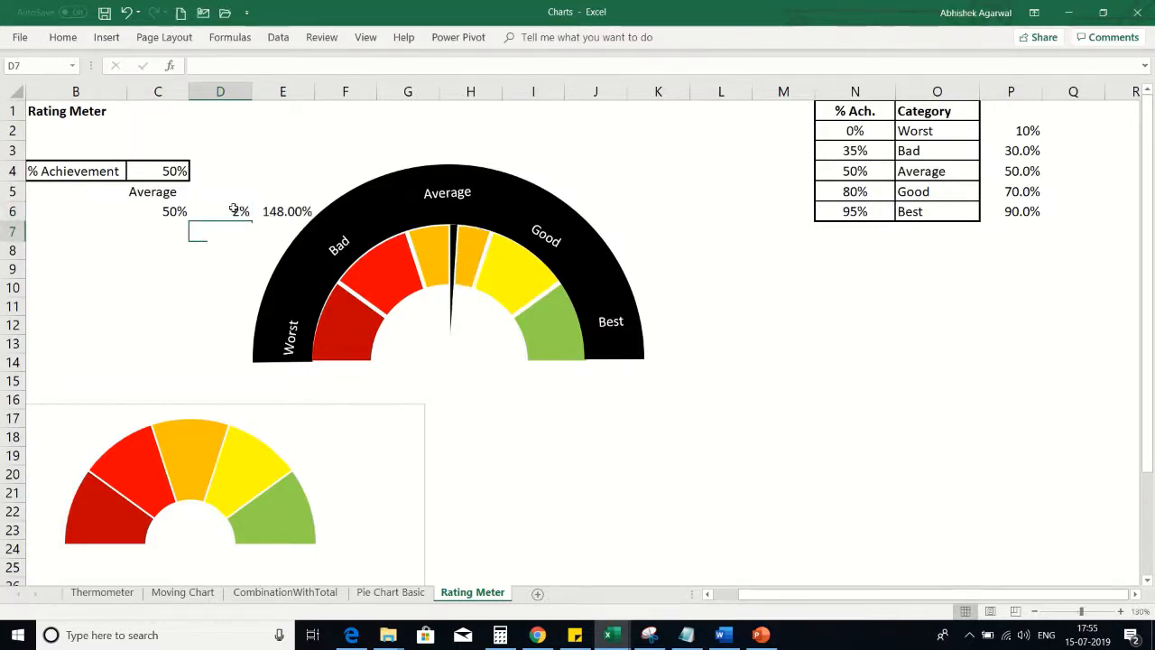
- Try a thinner needle by setting the width in D6 to 1%
left_click(239, 212)
type("1")
key("Return")
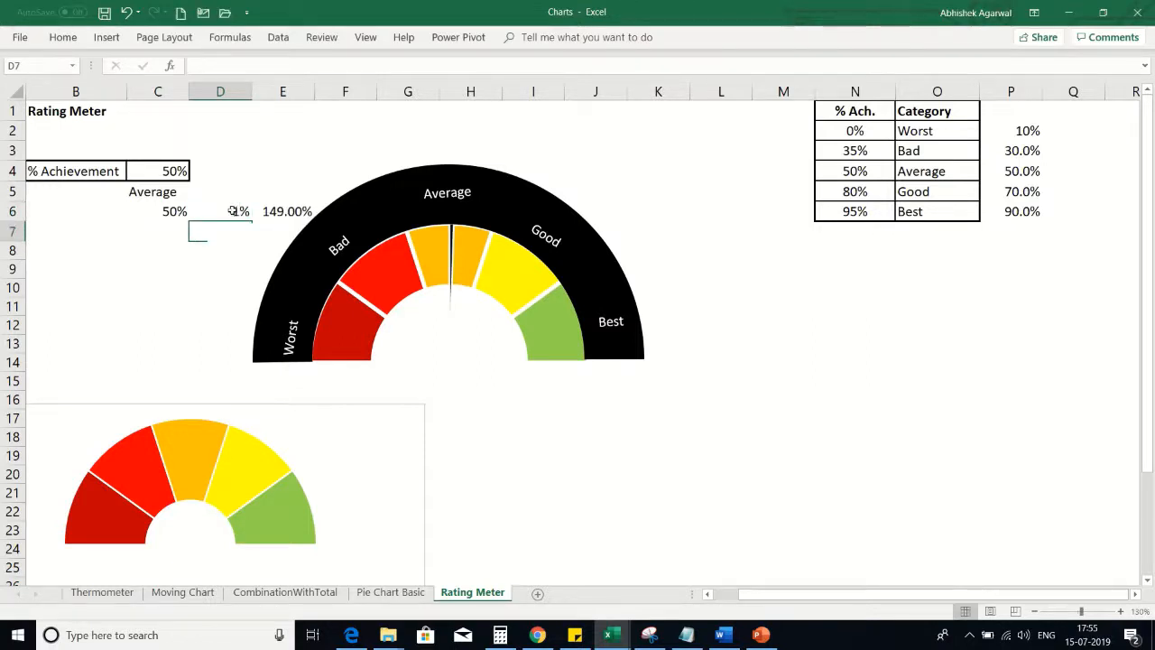
- Set the needle width in D6 to 3%
left_click(233, 211)
type("3")
key("Return")
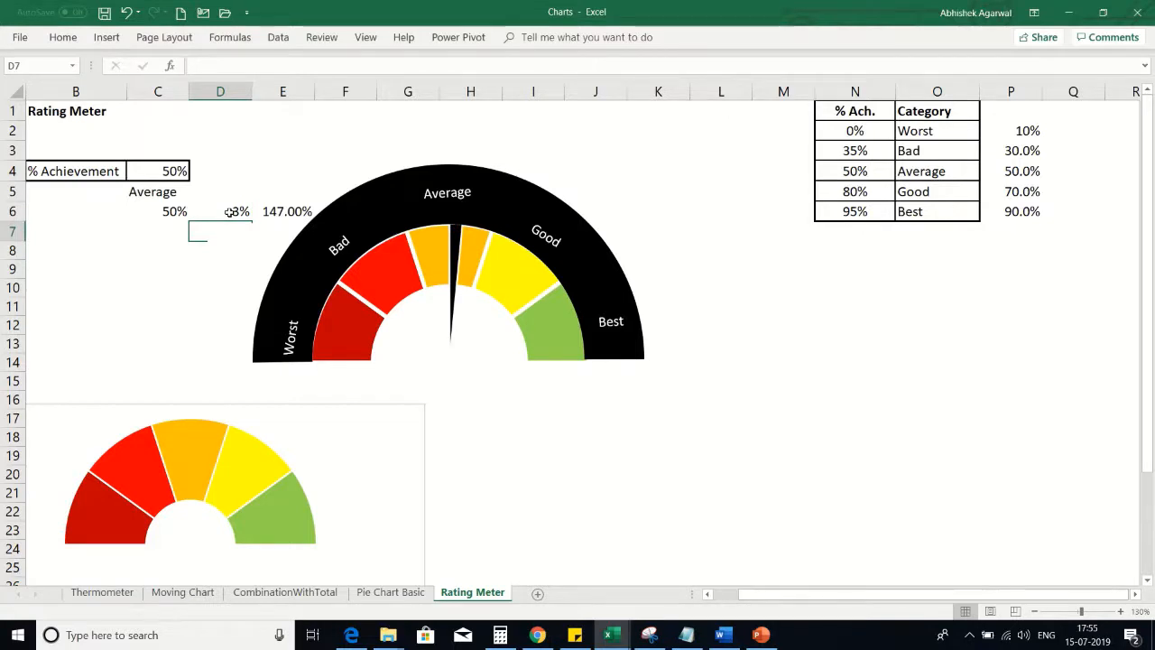
- Re-enter the needle remainder formula in E6 as =200%-C6-D6
left_click(242, 210)
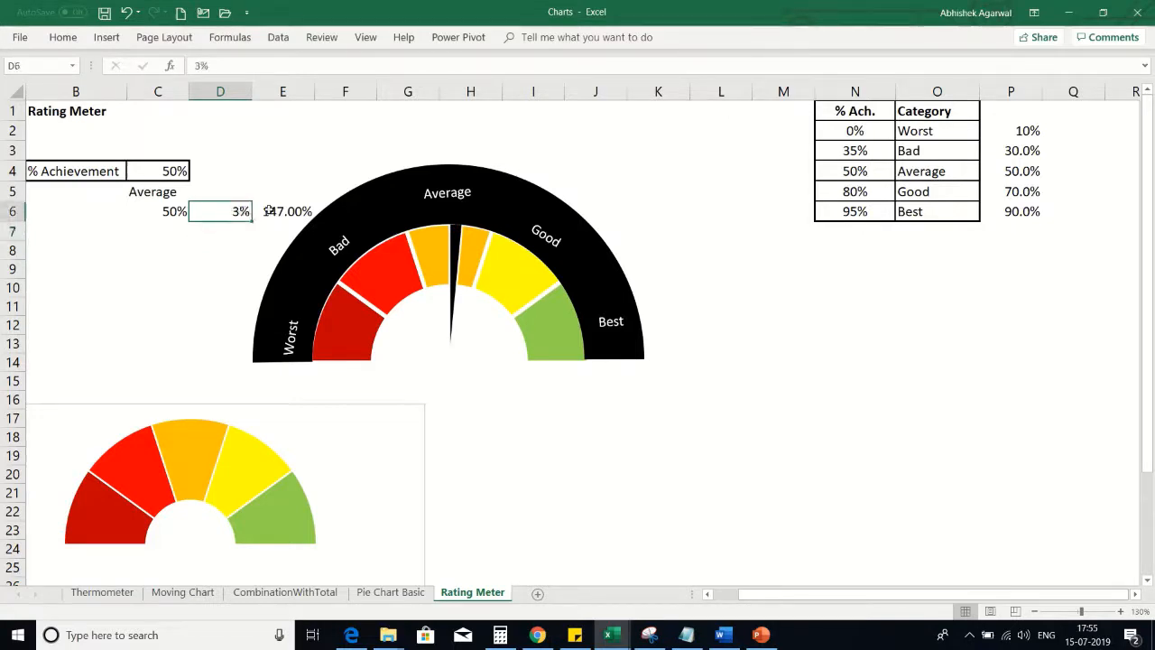
left_click(273, 211)
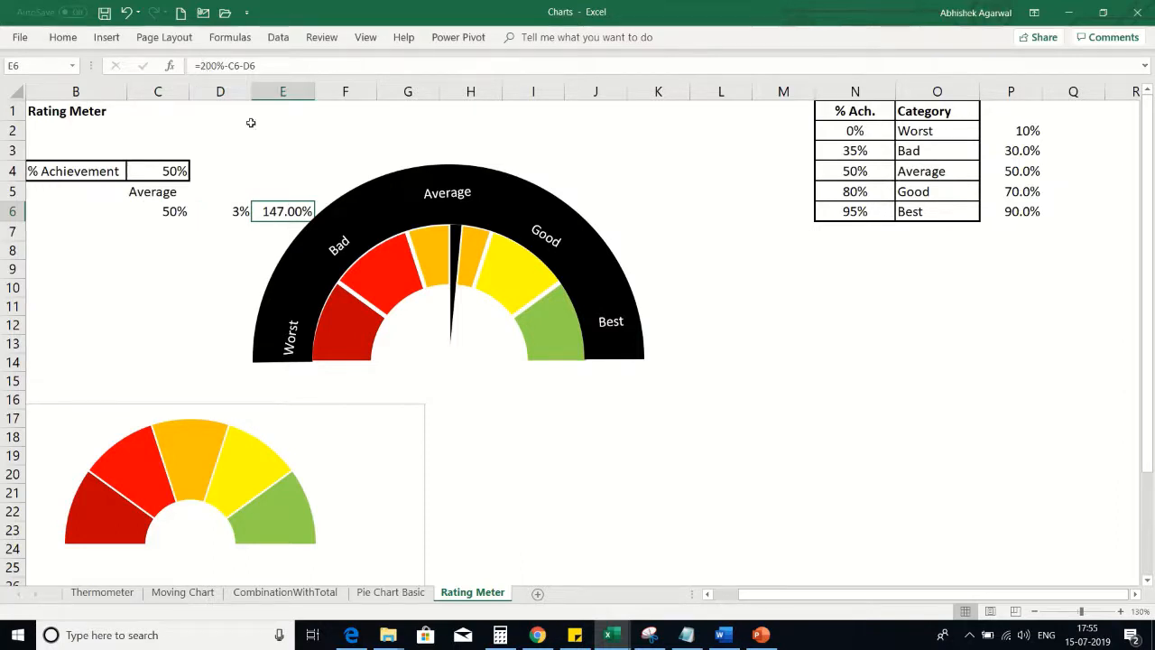
type("=2")
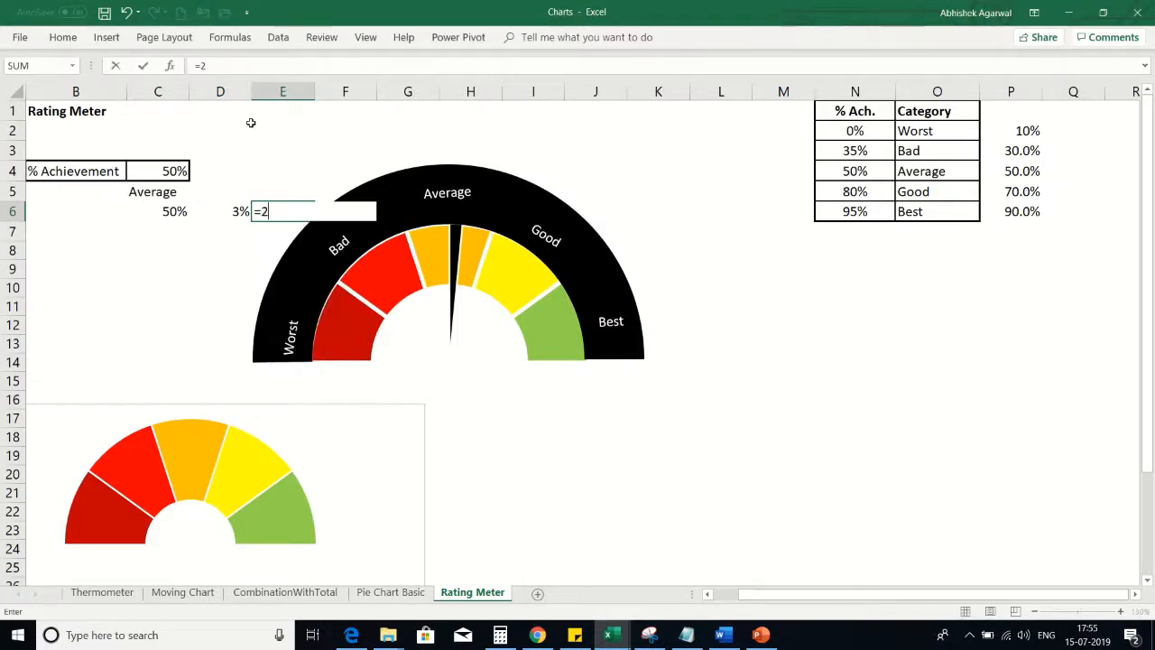
type("00%-")
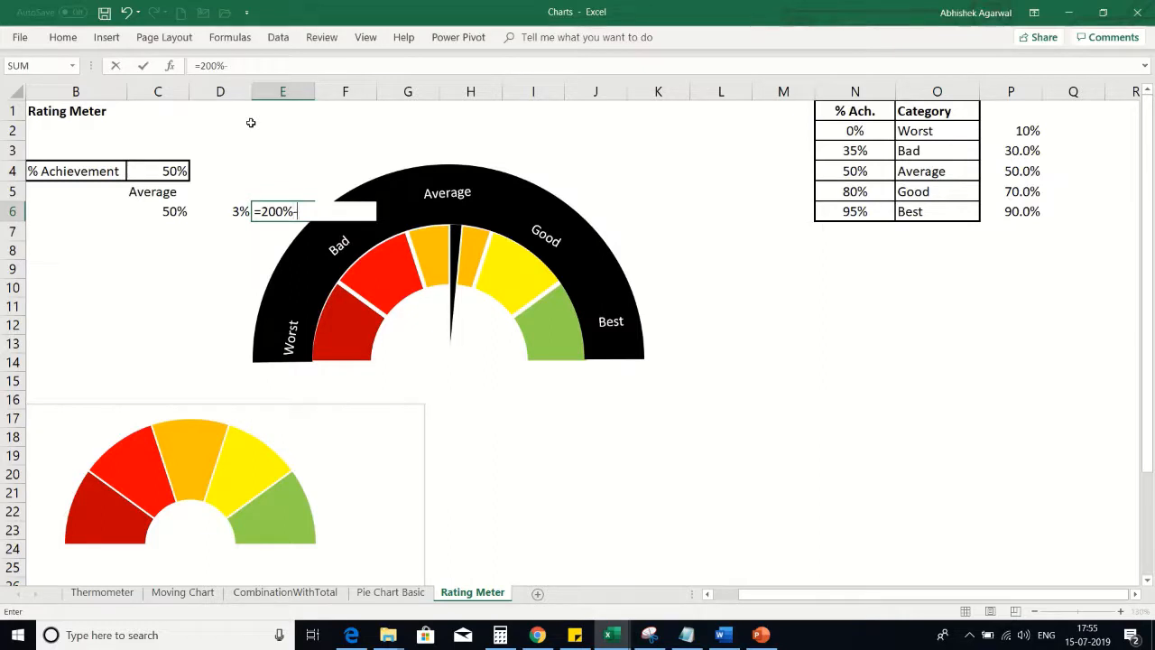
left_click(153, 210)
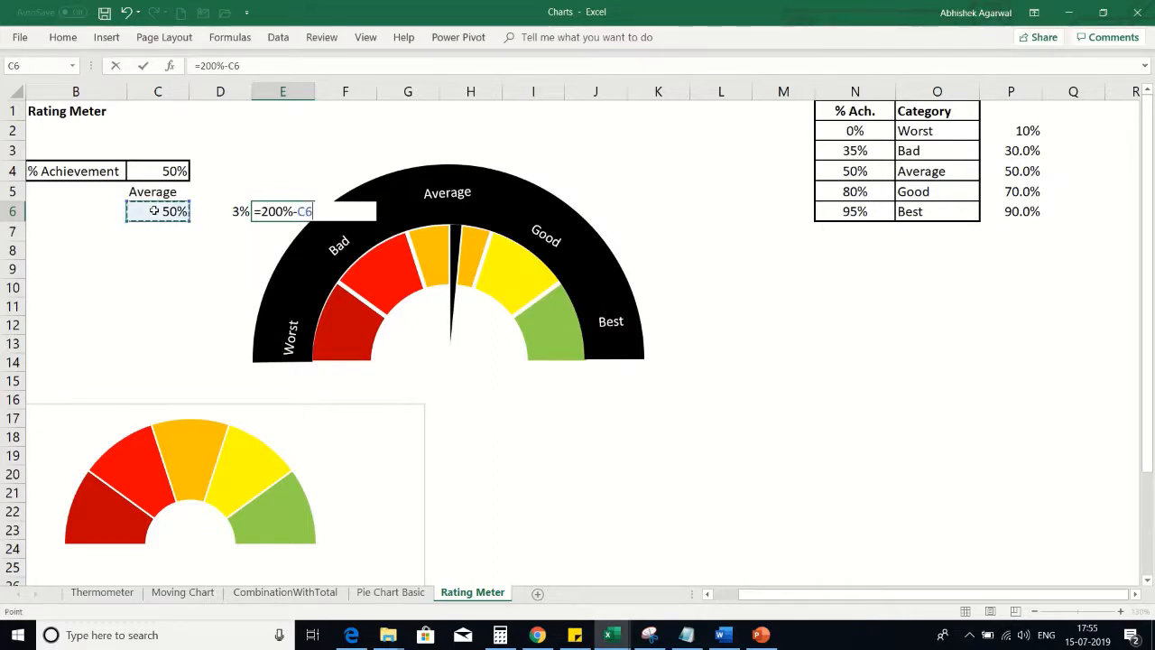
type("=")
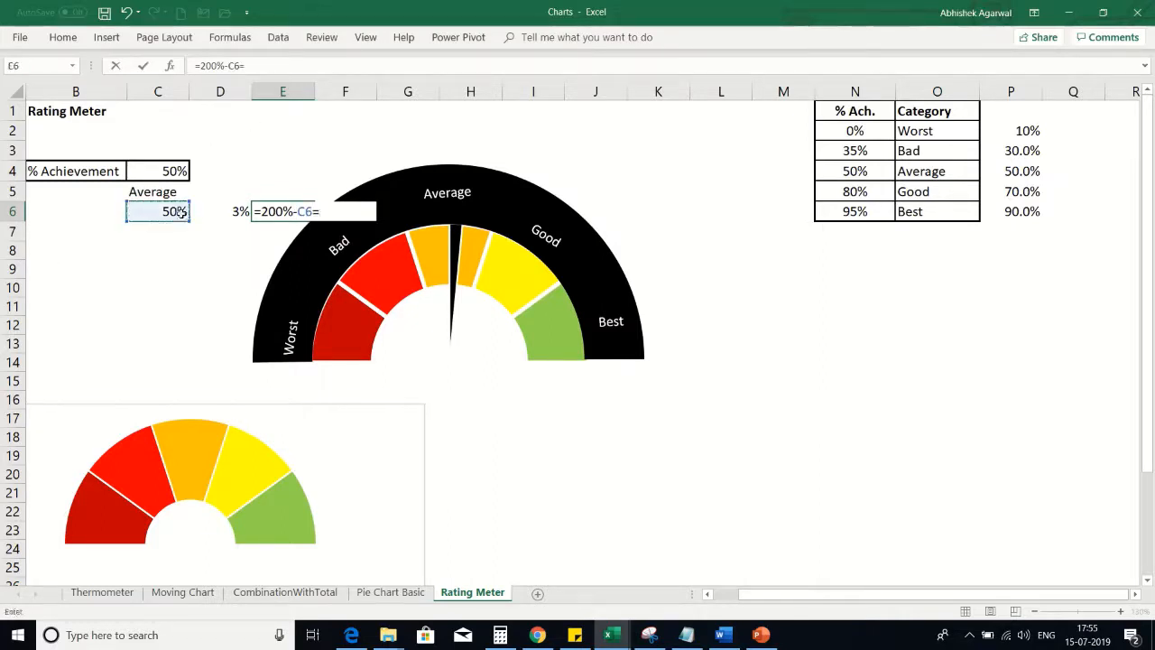
left_click(219, 211)
key("ctrl+Return")
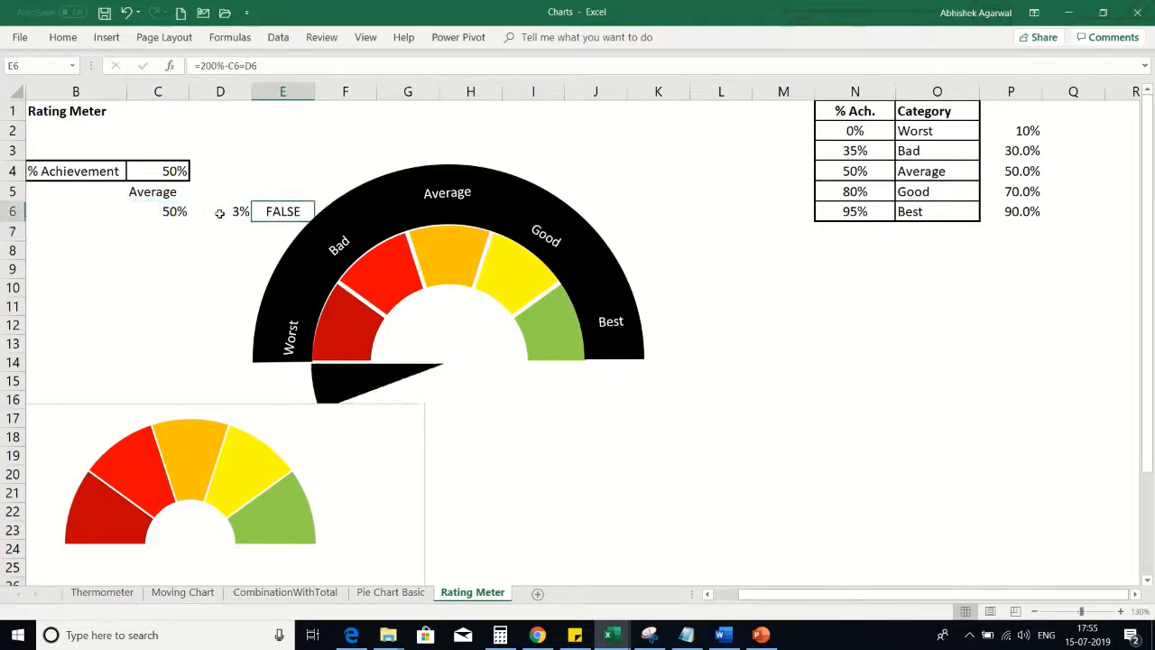
key("F2")
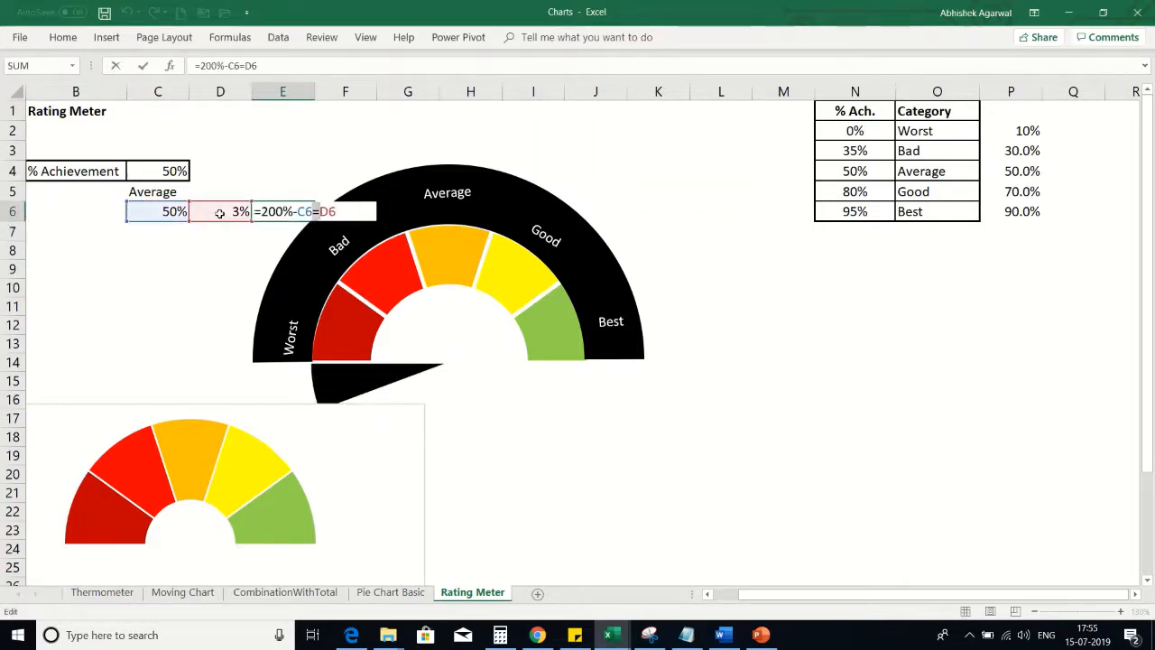
key("Left")
key("Left")
key("BackSpace")
type("-")
key("ctrl+Return")
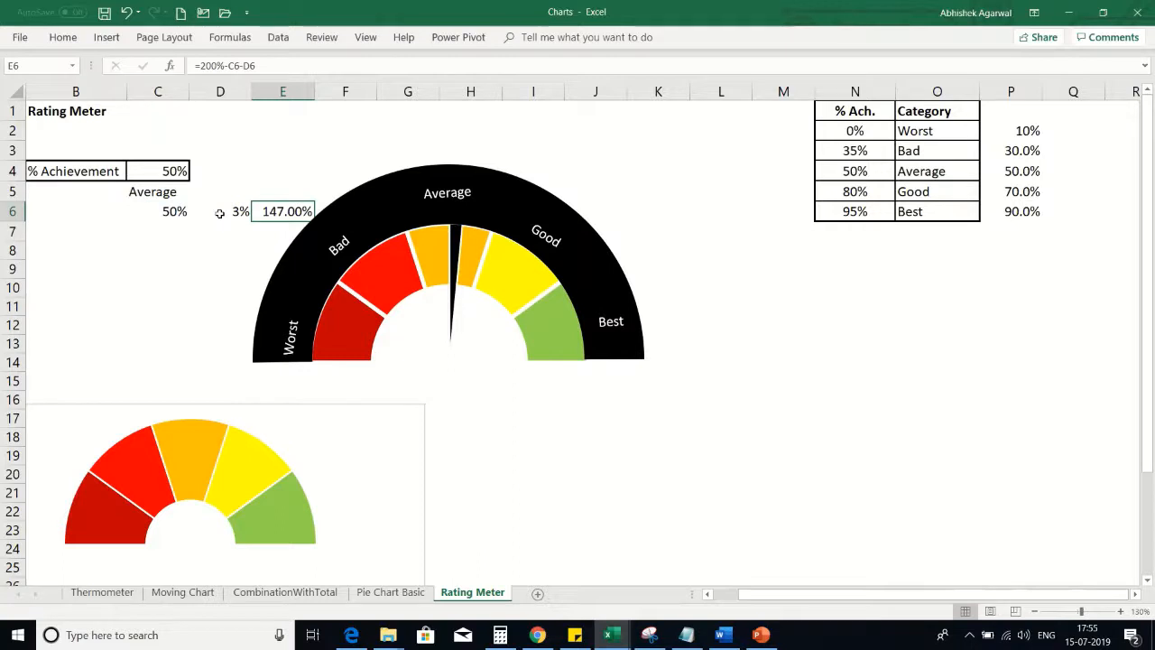
- Select the needle values C6:E6 to check their total, and move the half doughnut chart up to row 13
key("Left")
key("Left")
key("shift+Right")
key("shift+Right")
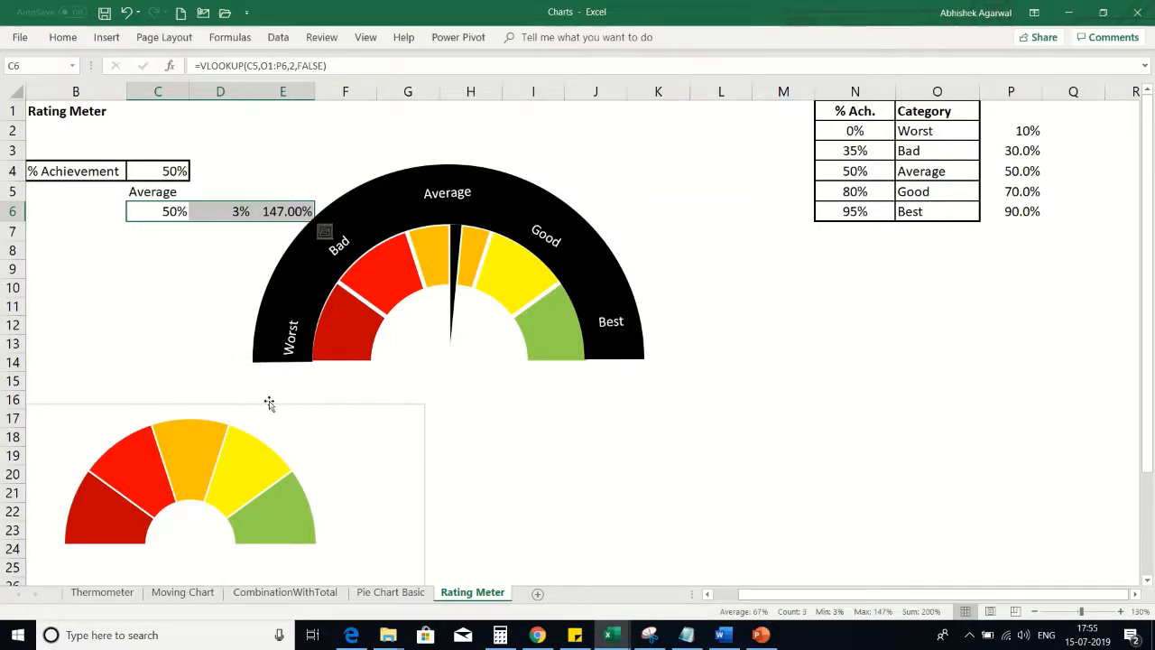
left_click_drag(274, 407, 383, 343)
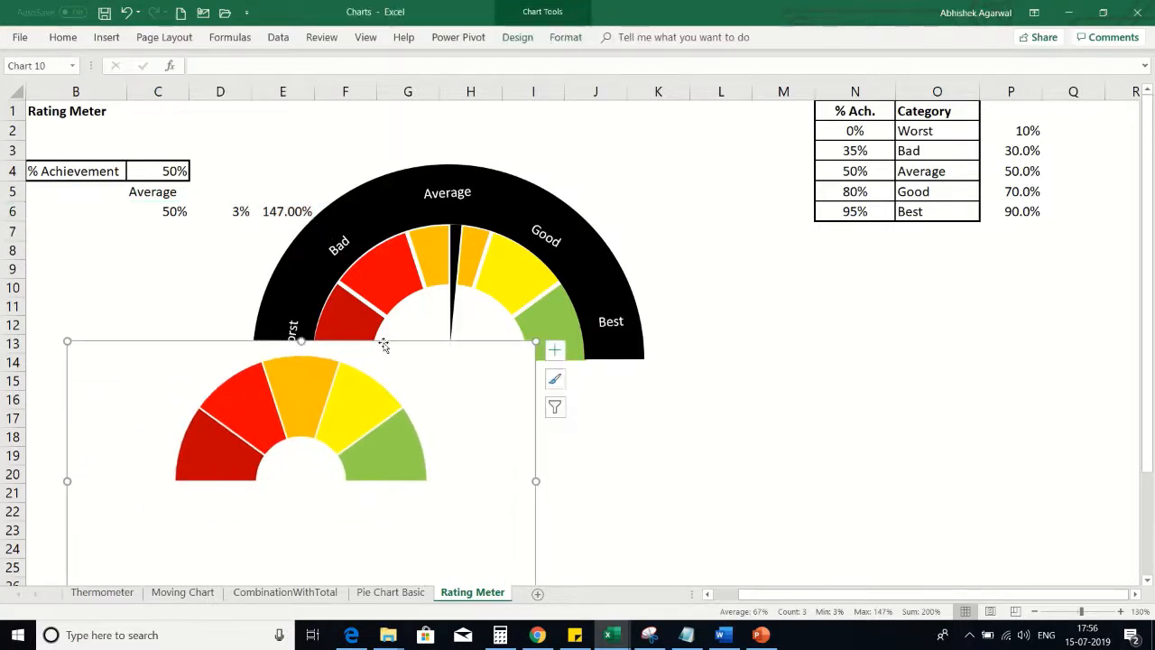
- Add a second data series to the half doughnut chart with the needle values 'Rating Meter'!$C$6:$E$6
left_click(518, 38)
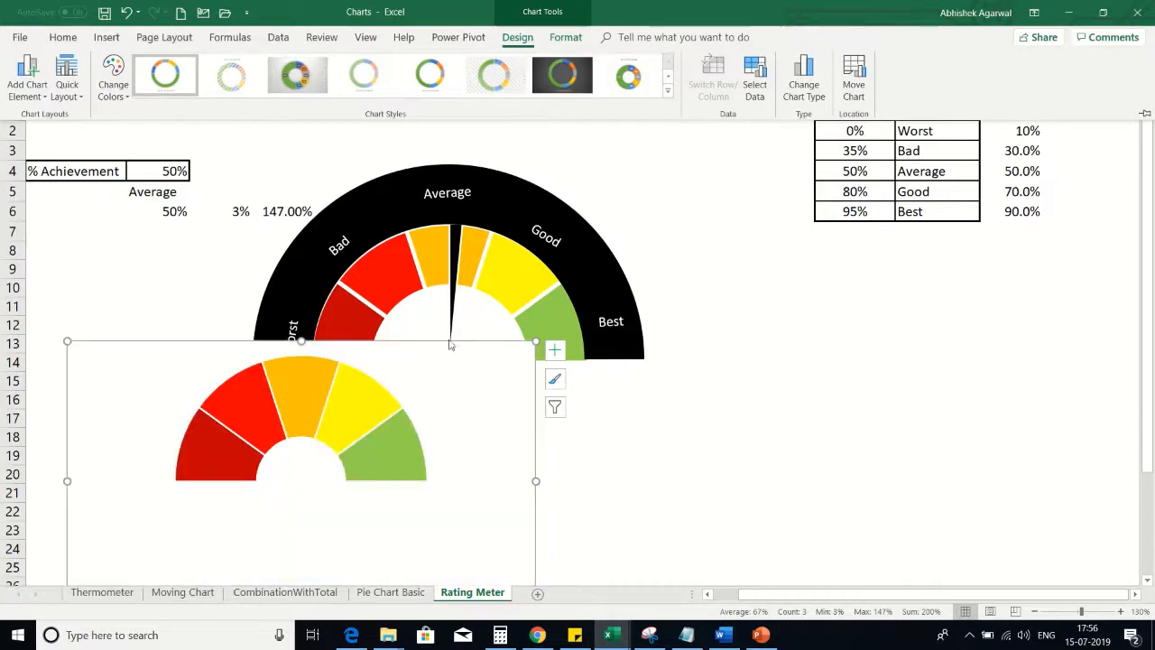
left_click(756, 90)
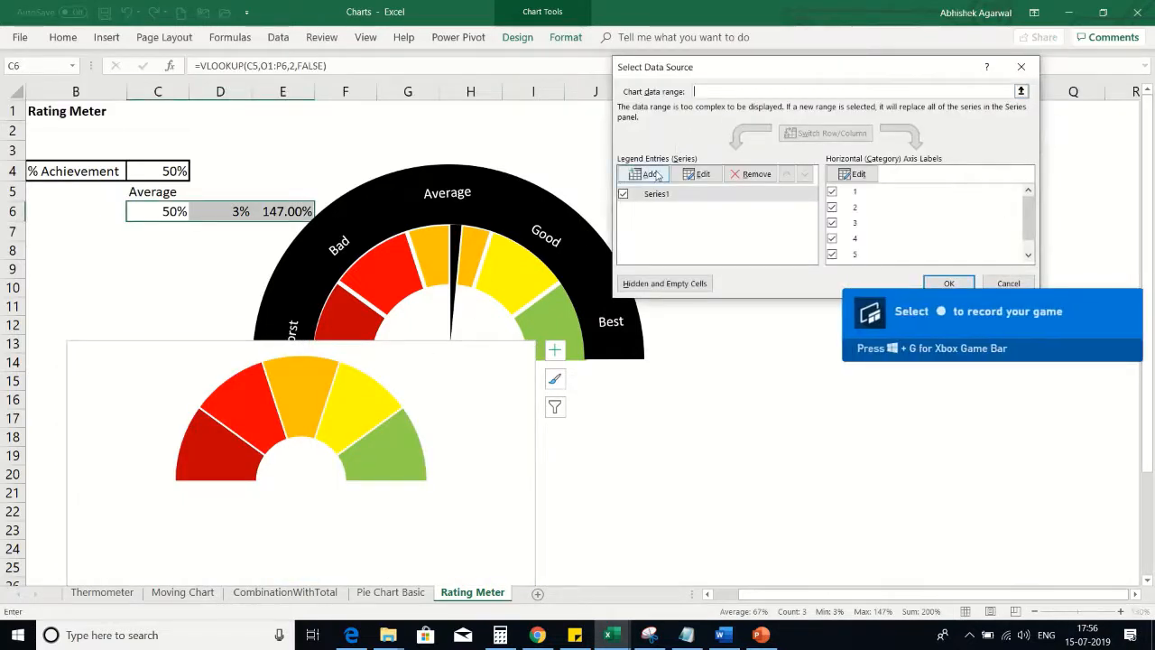
left_click(653, 174)
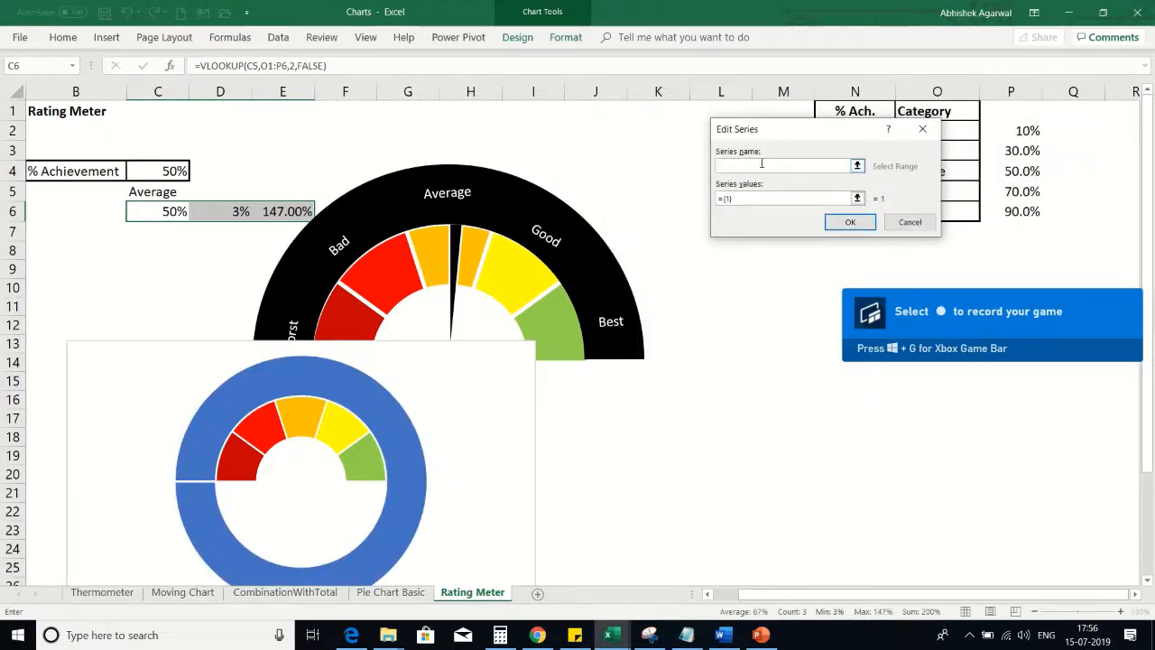
left_click(858, 198)
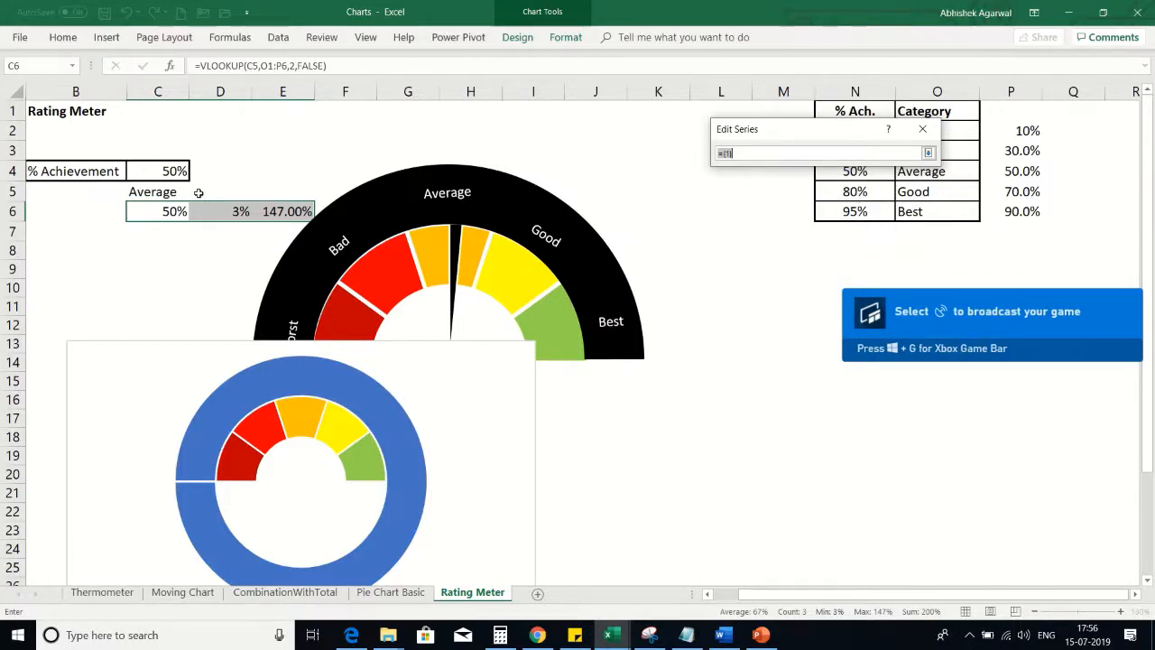
left_click_drag(158, 213, 302, 214)
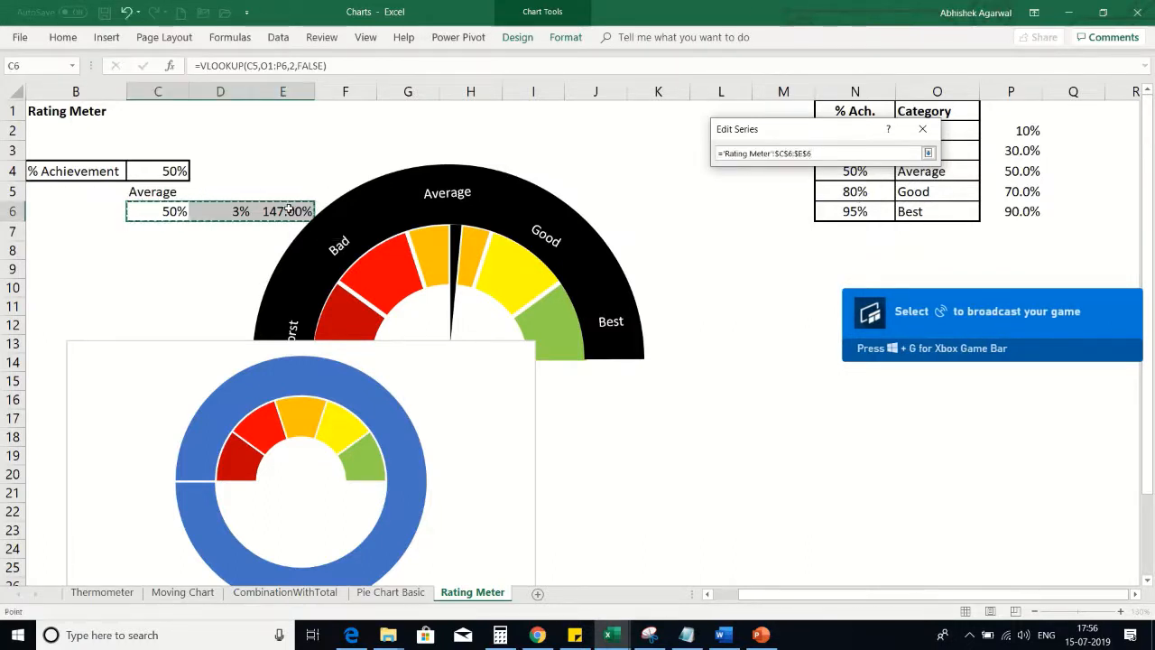
left_click(928, 154)
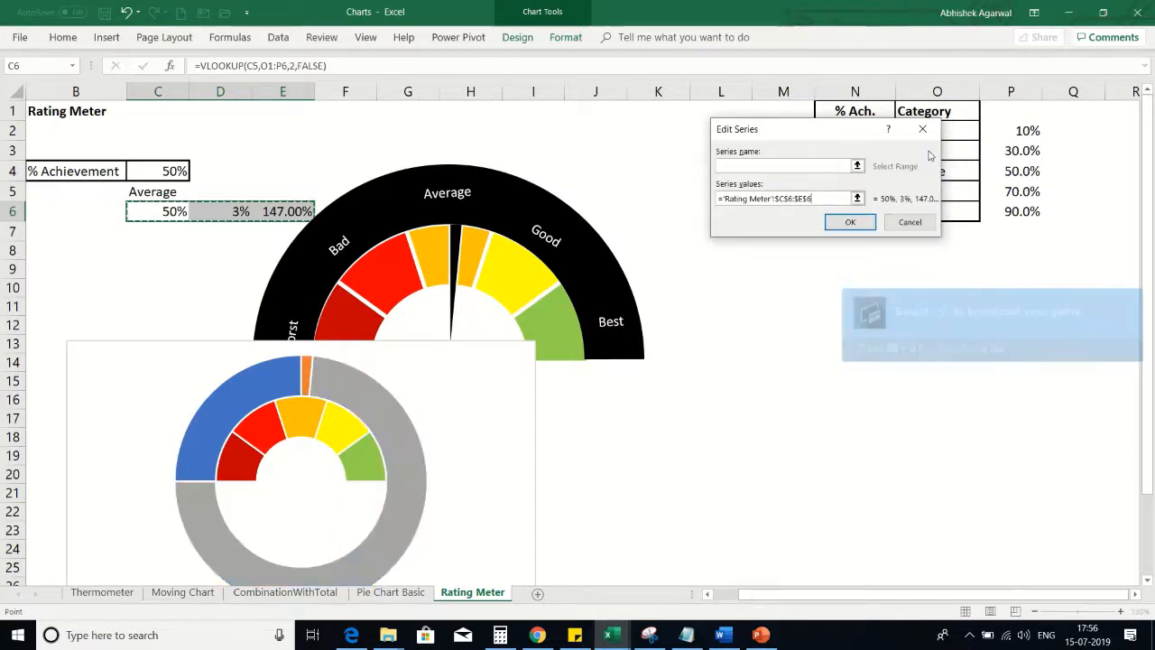
left_click(850, 223)
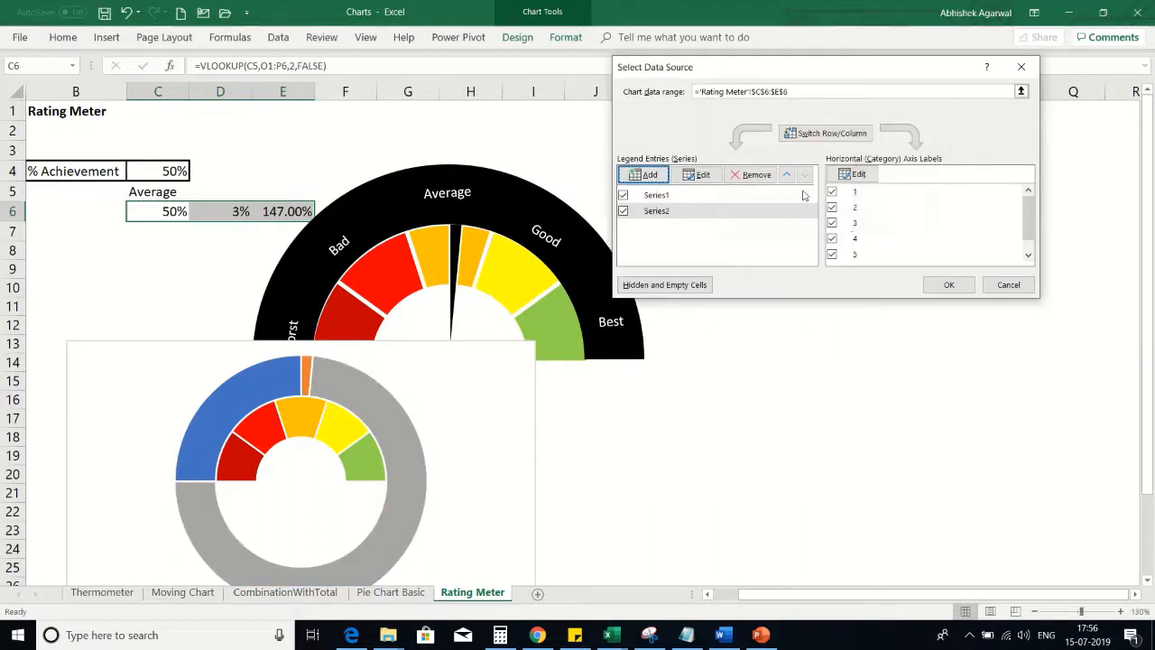
left_click(947, 285)
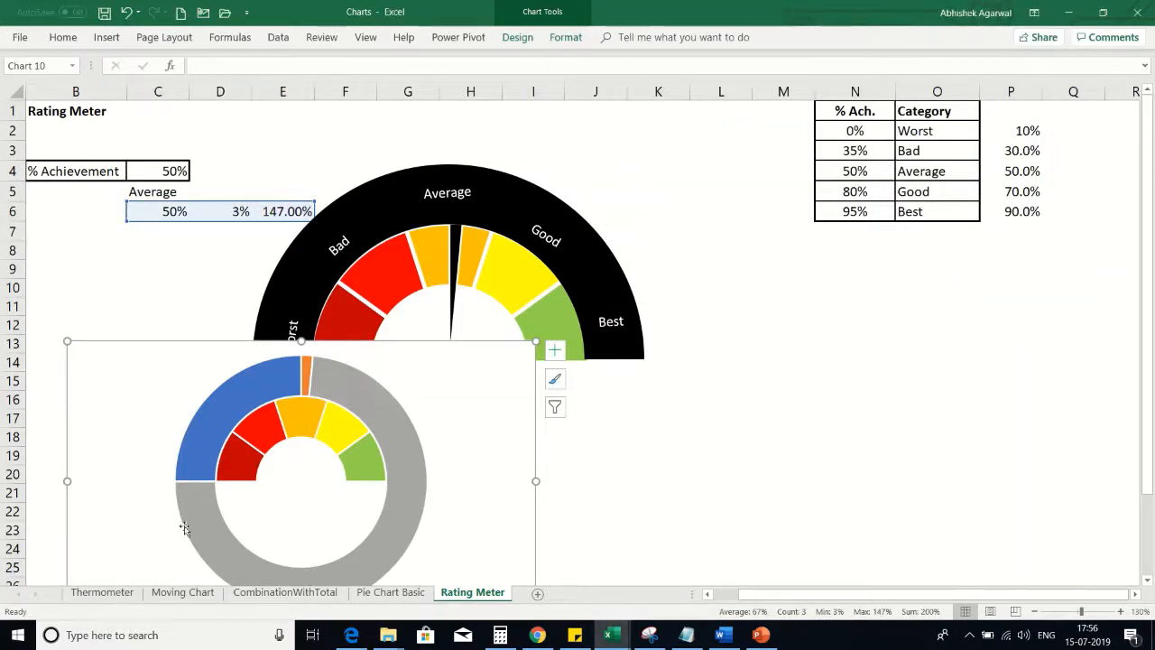
- Change Series2 to a Pie chart on the secondary axis, keeping Series1 as a Doughnut
mouse_move(206, 526)
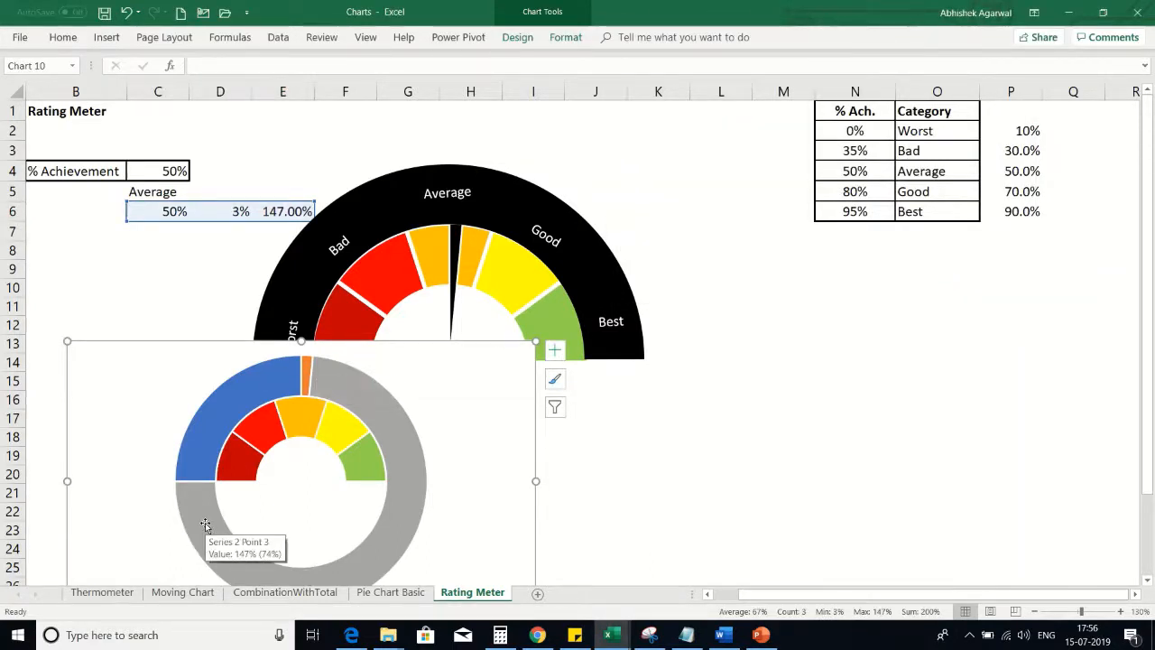
right_click(206, 526)
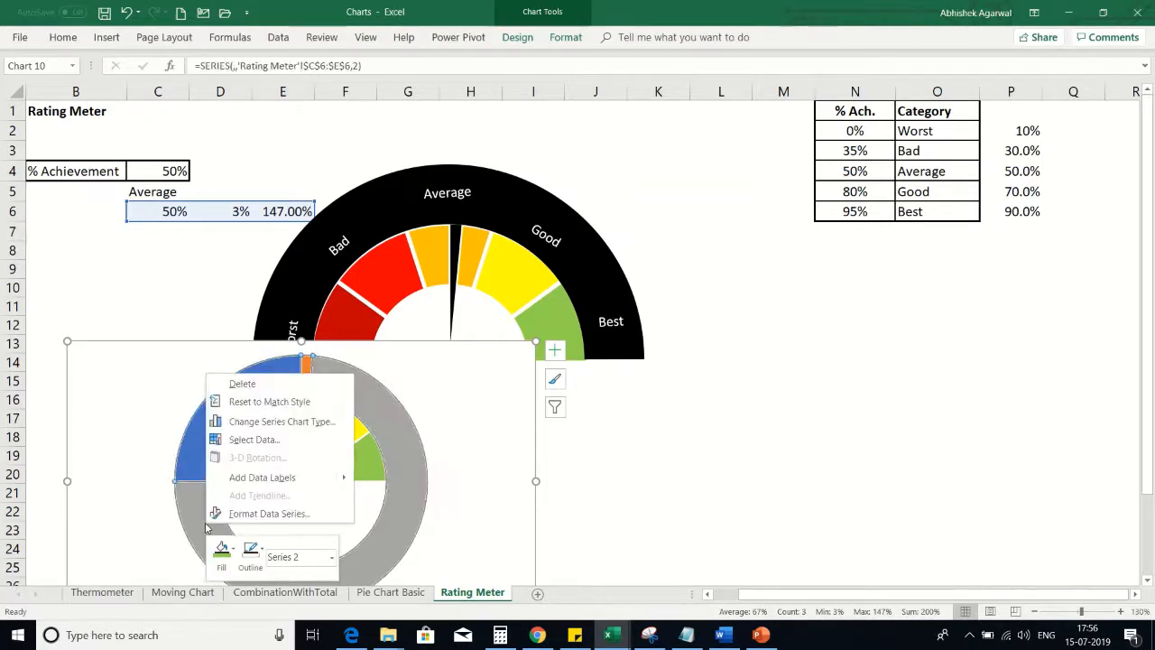
left_click(282, 421)
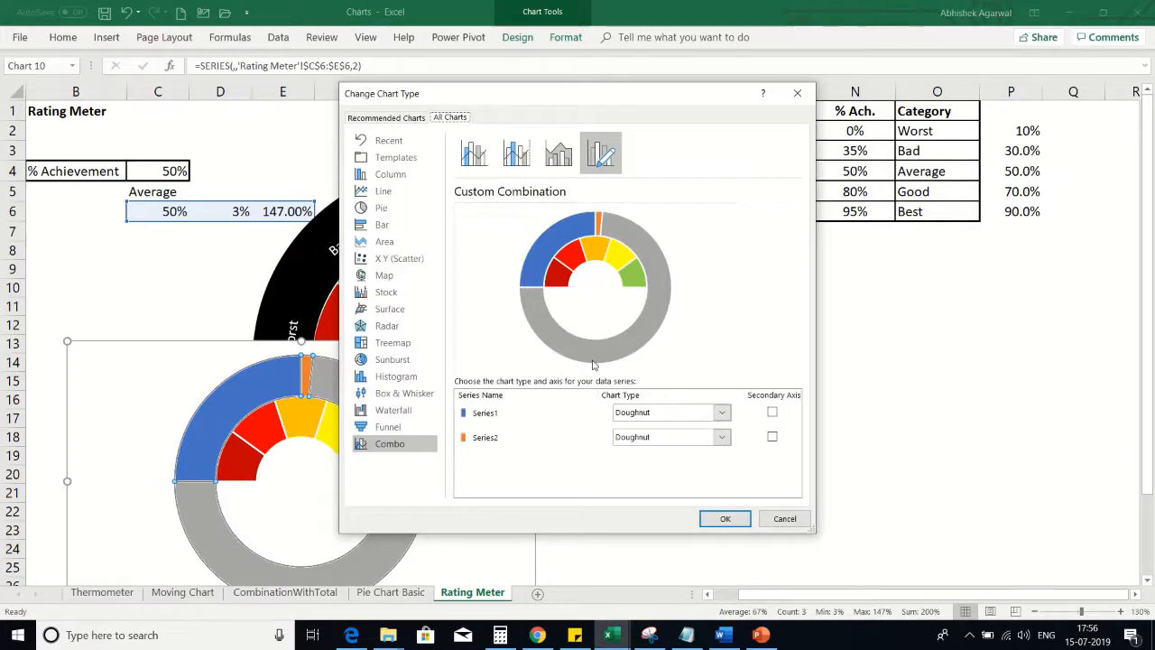
left_click(722, 438)
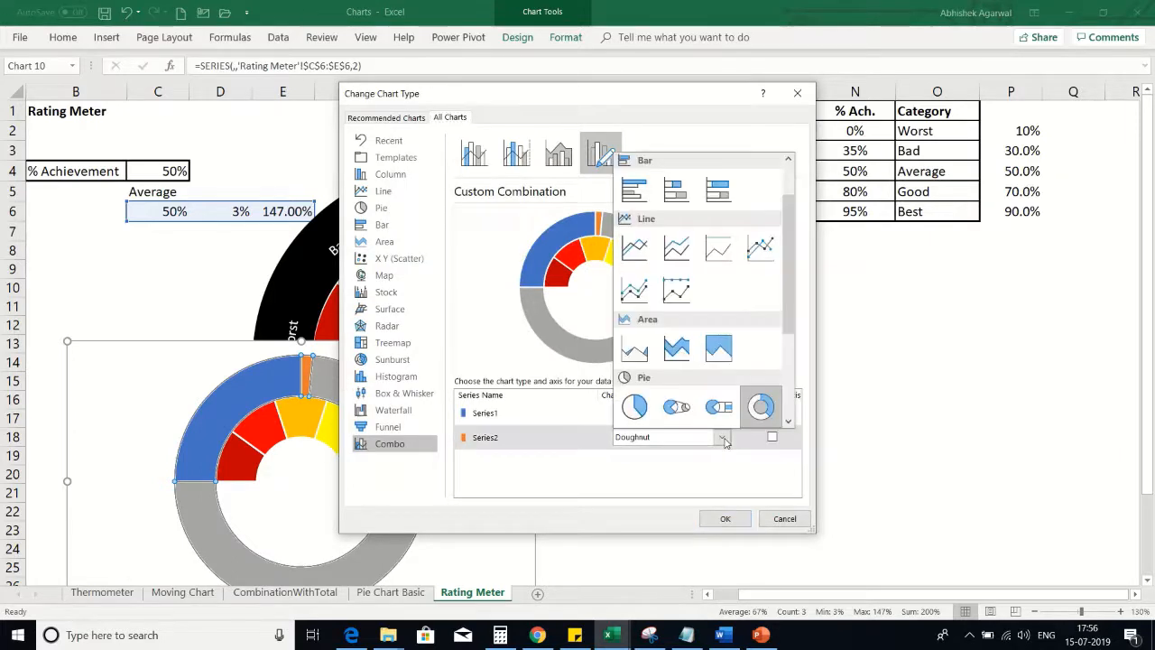
left_click(636, 406)
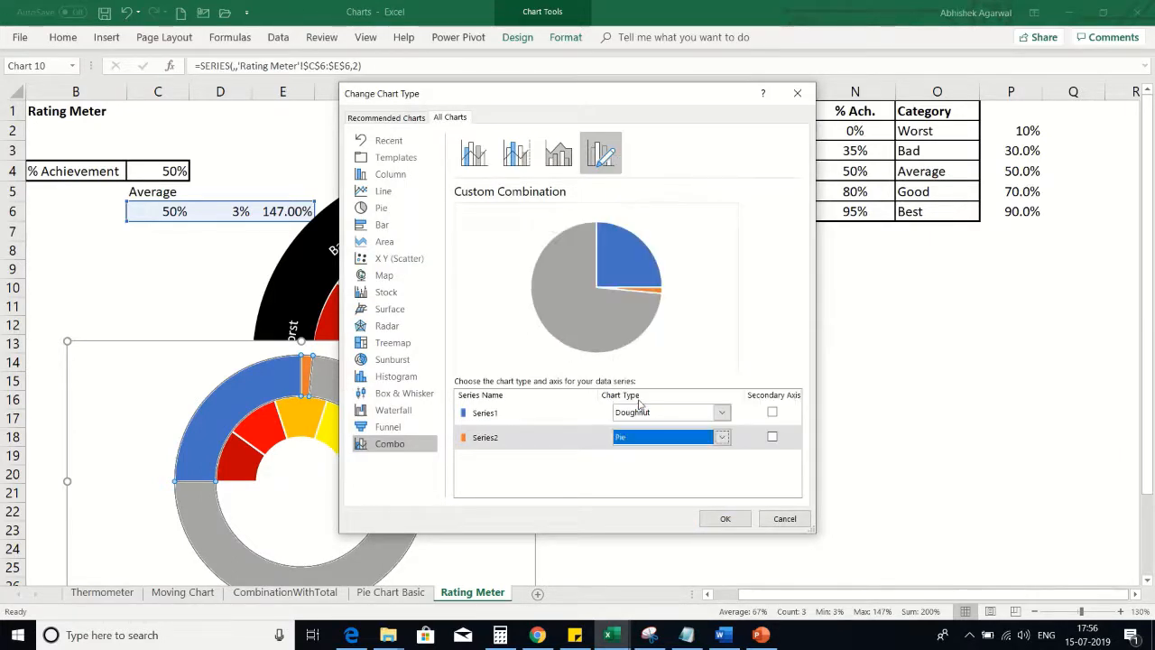
left_click(772, 437)
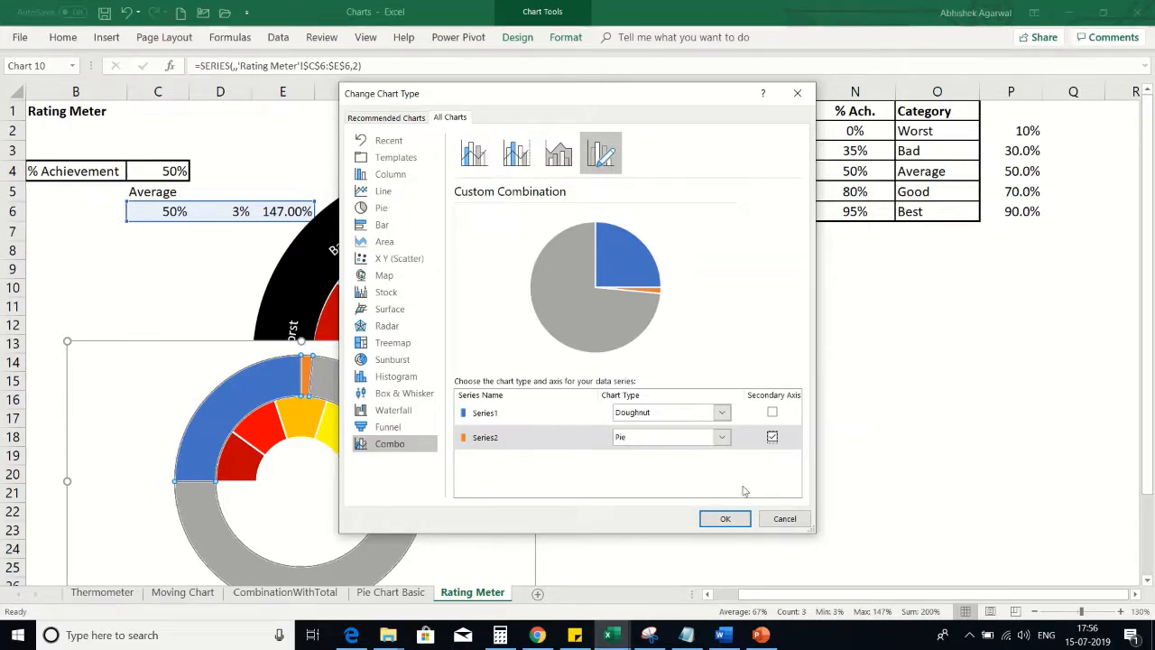
left_click(727, 520)
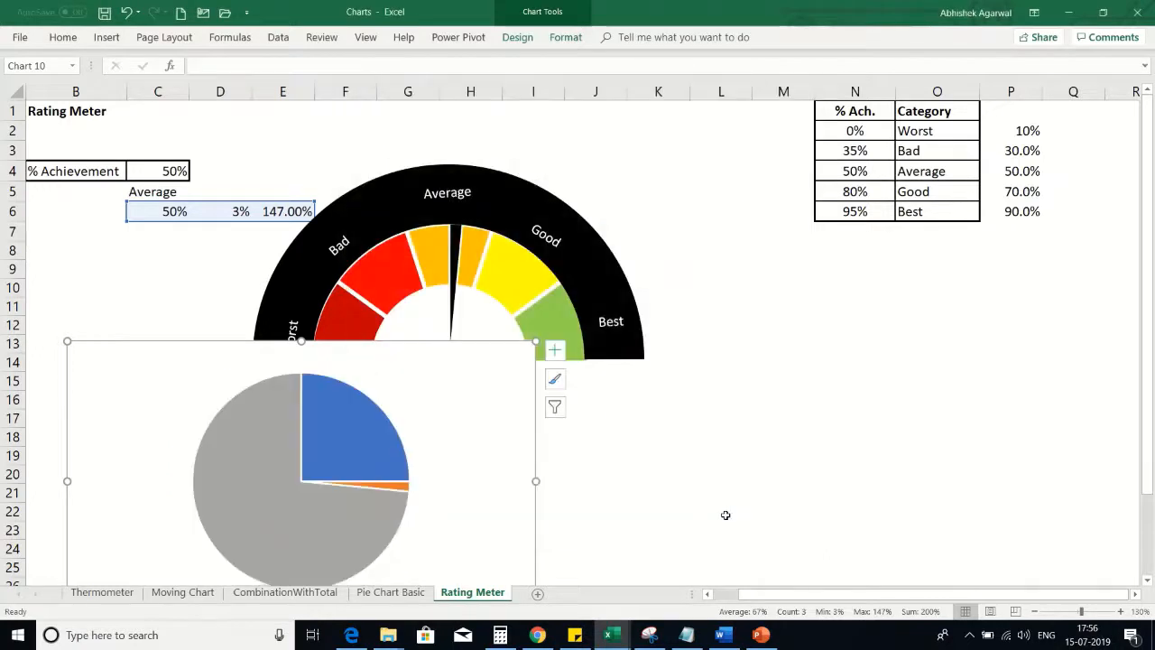
- Review the combination chart type and secondary axis settings of the pie series
right_click(247, 440)
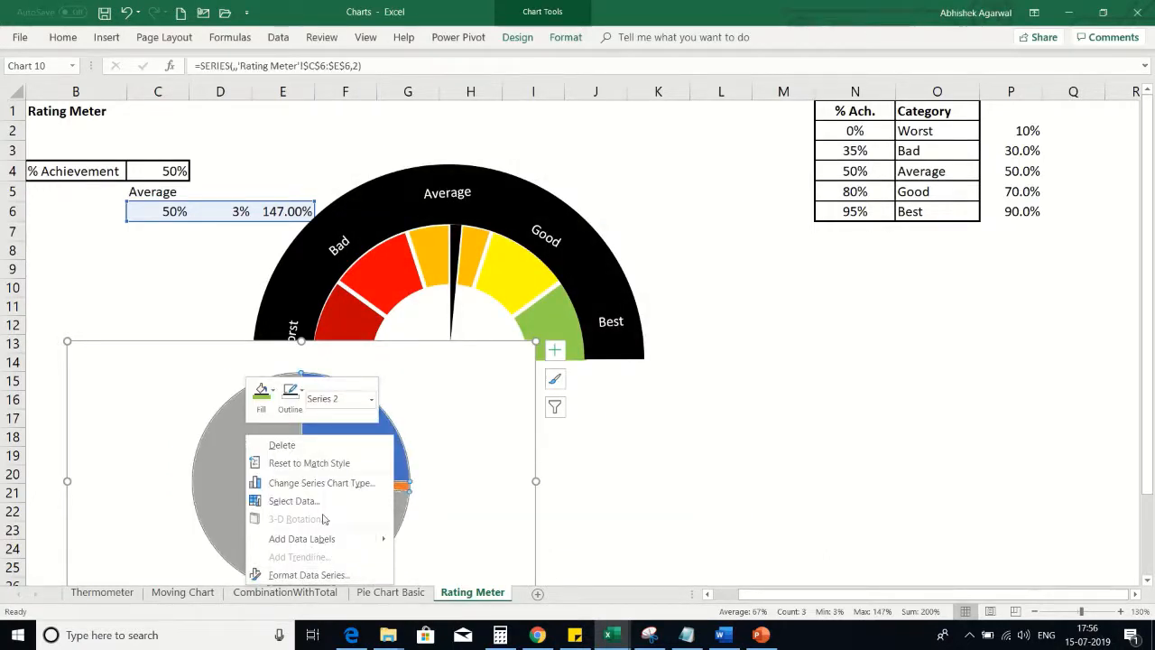
left_click(356, 485)
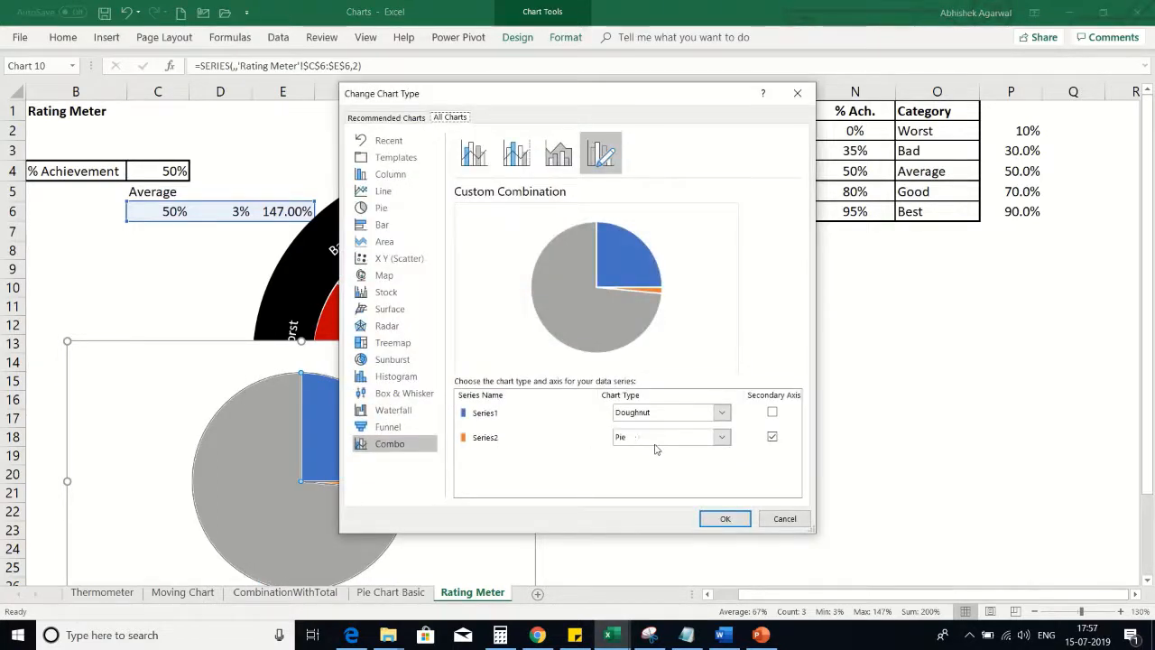
left_click(724, 520)
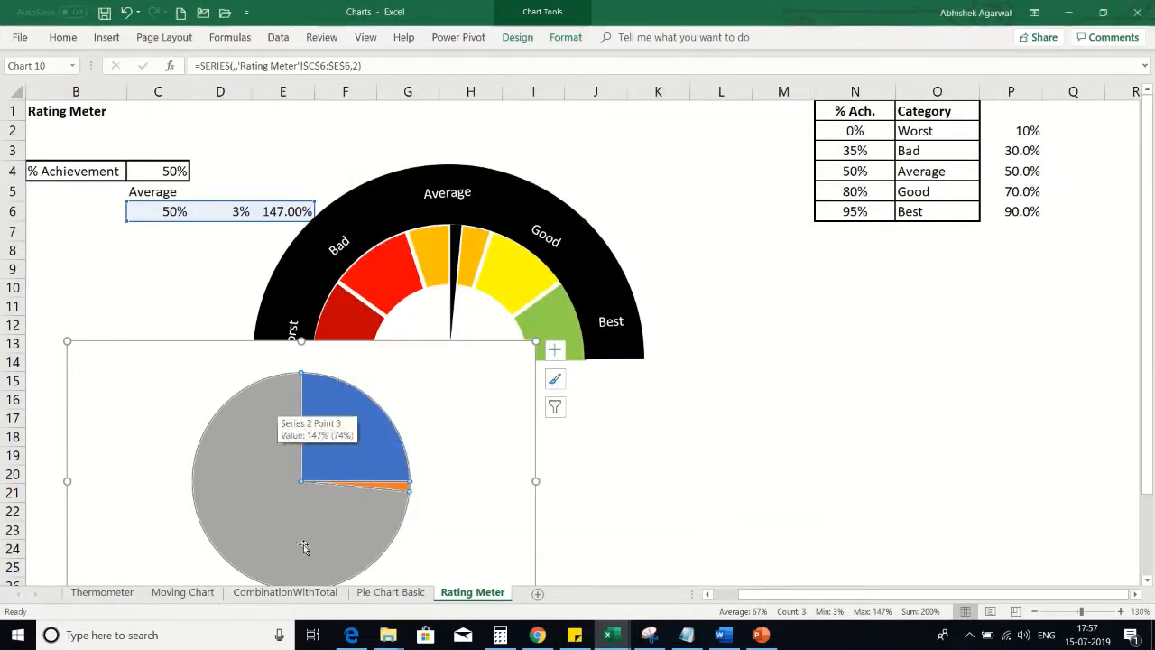
- Set the large grey remainder slice of the pie series to No Fill
left_click(404, 489)
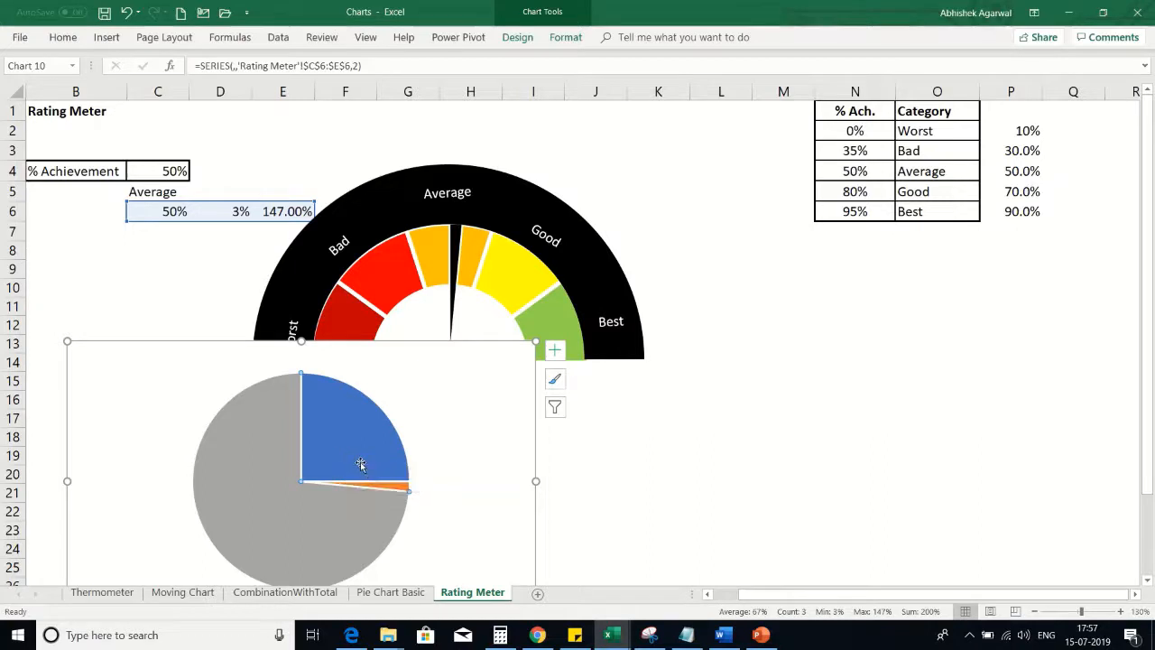
right_click(292, 481)
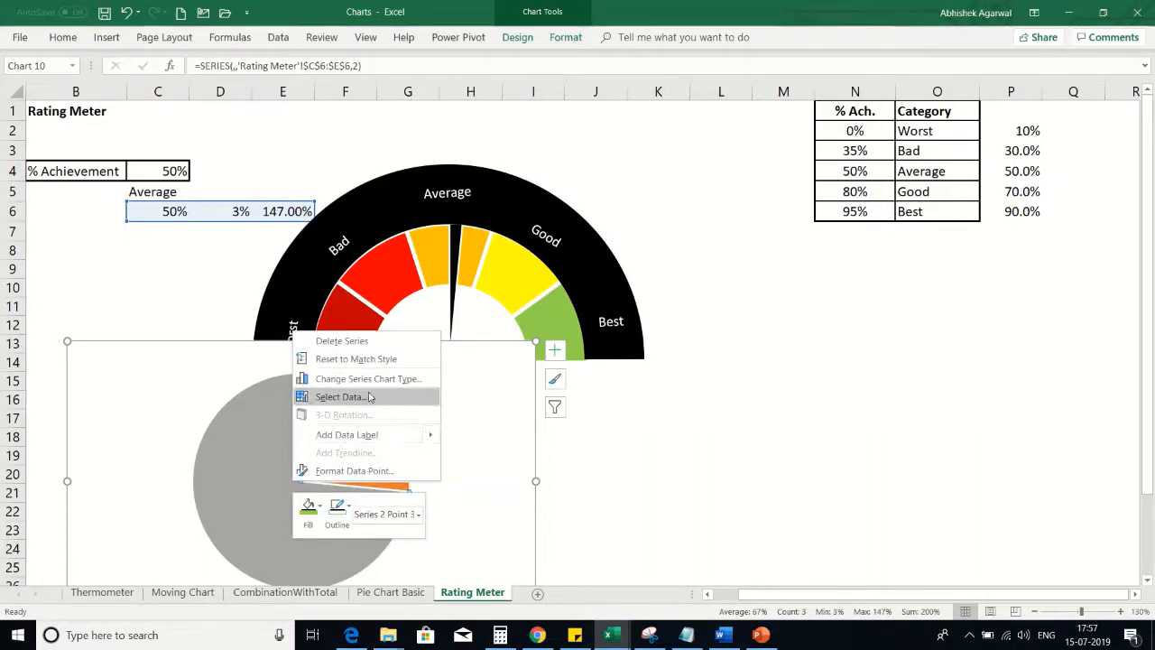
left_click(320, 507)
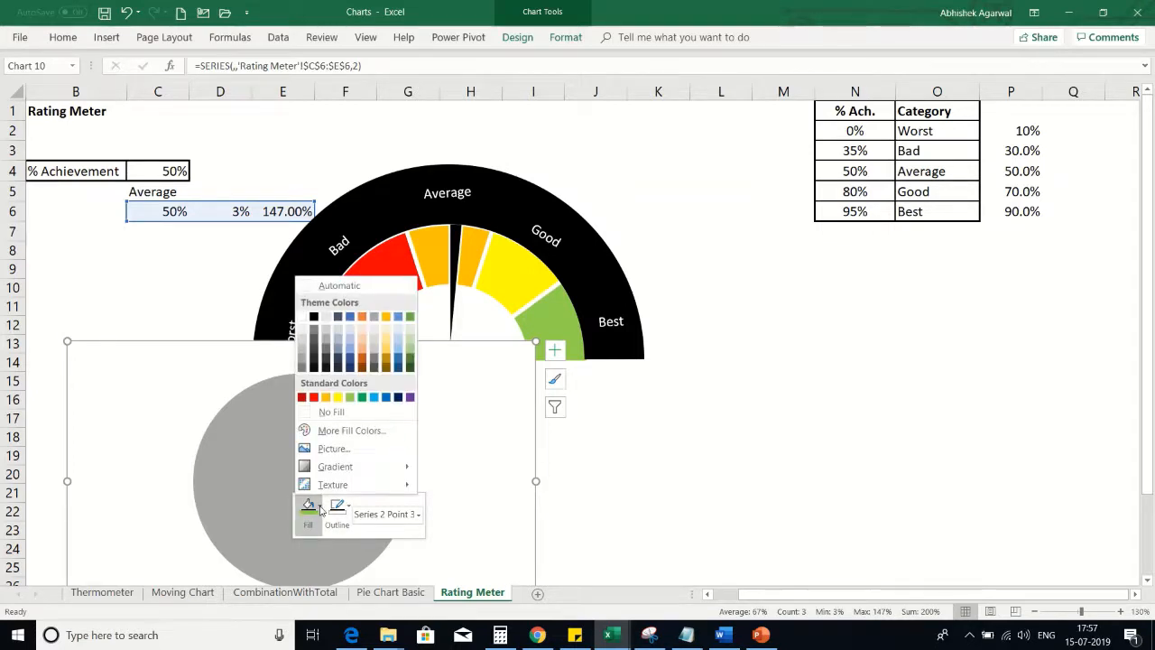
left_click(323, 412)
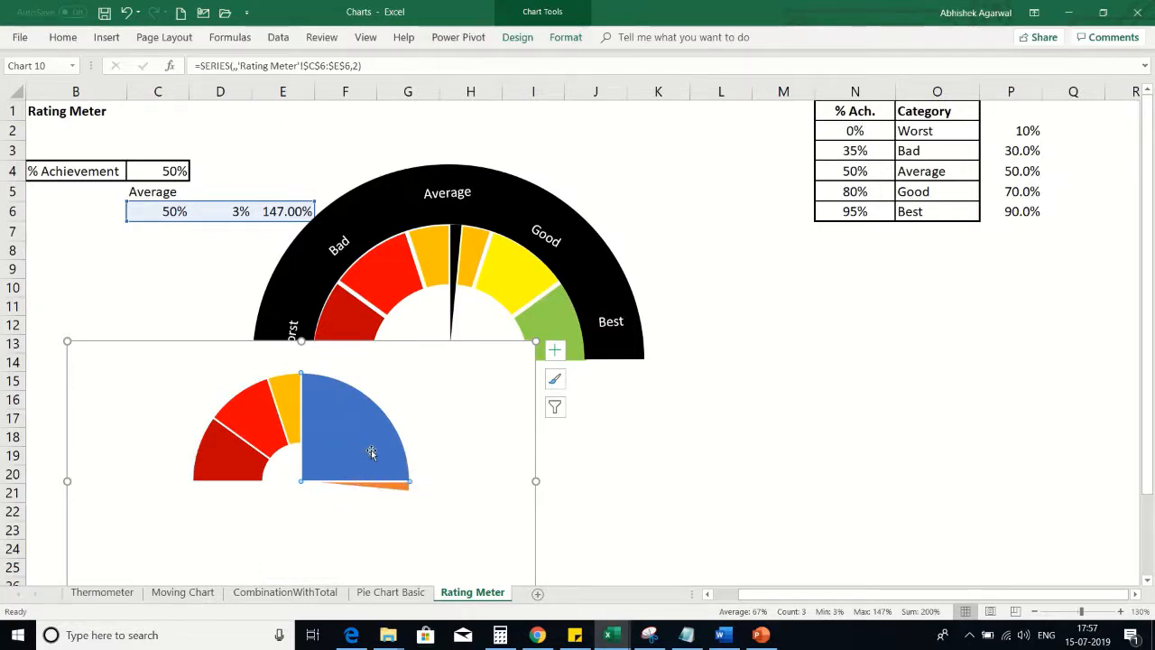
- Set the blue first slice of the pie series to No Fill
right_click(371, 450)
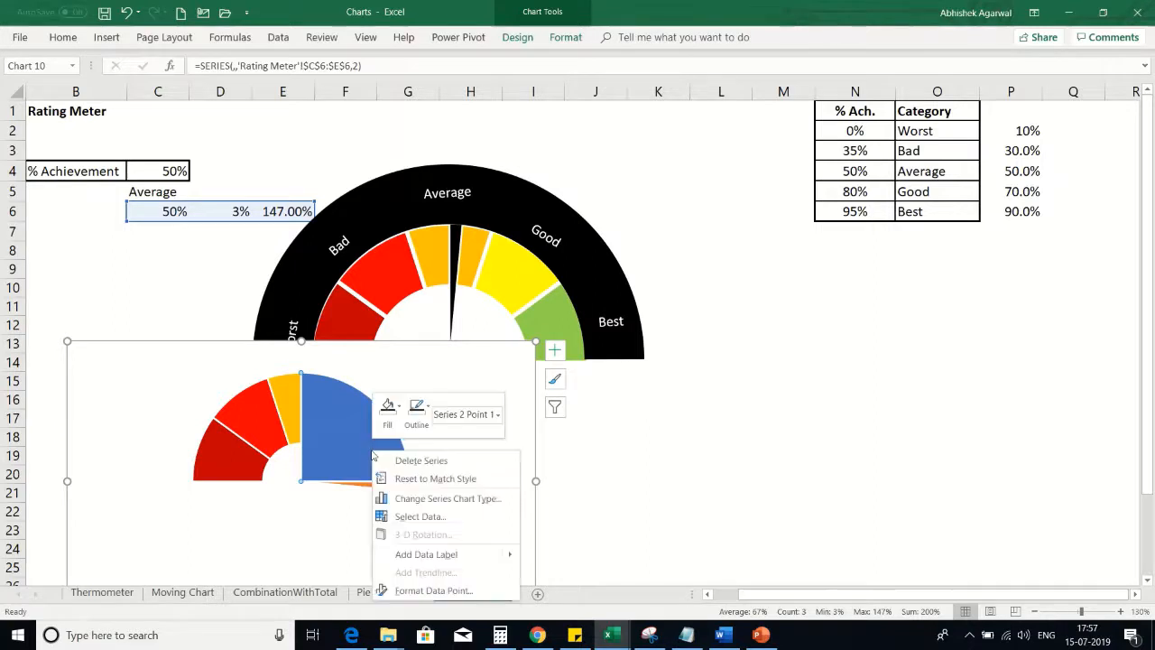
left_click(400, 409)
left_click(401, 412)
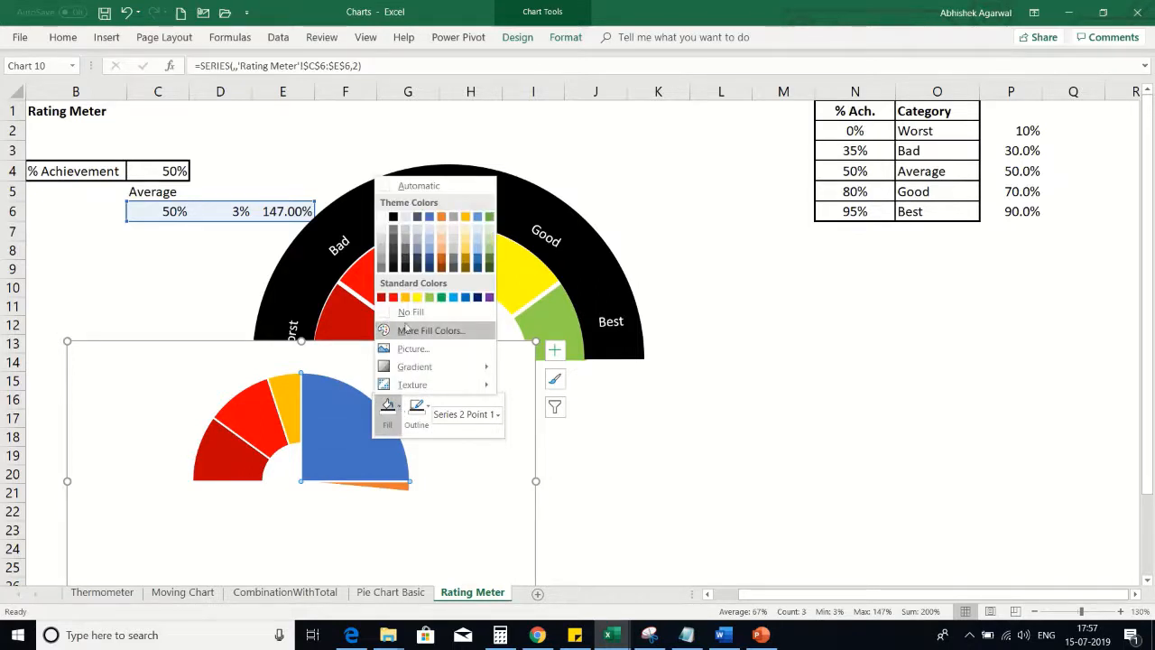
left_click(402, 324)
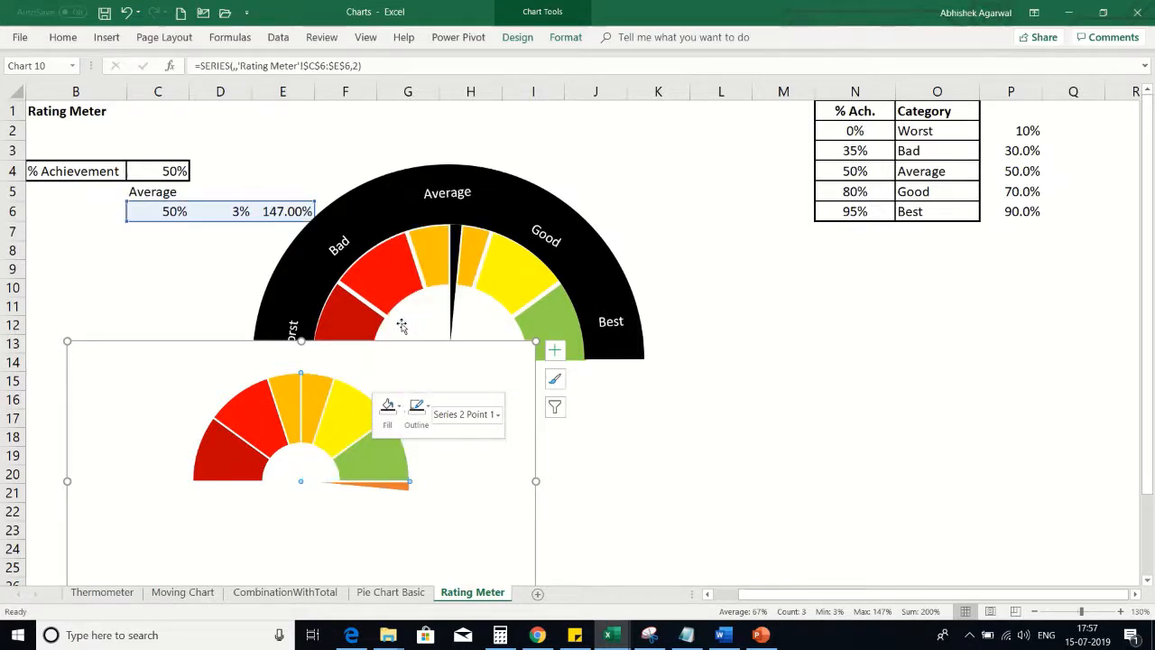
- Fill the thin orange needle slice of the pie series with black
left_click(383, 490)
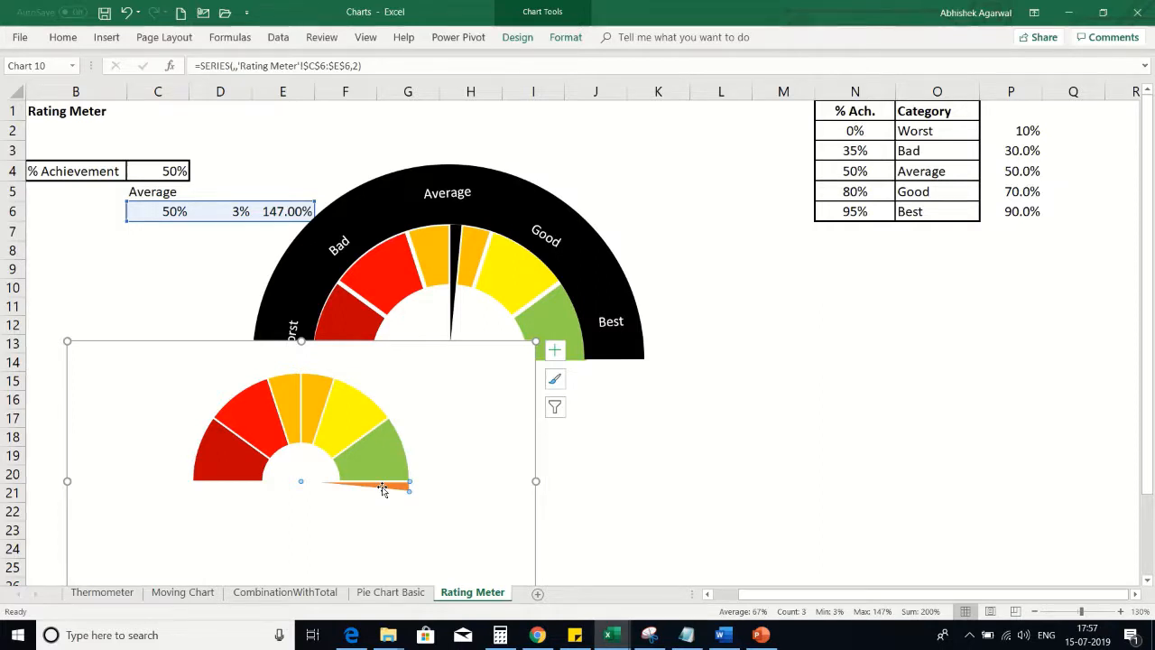
right_click(383, 489)
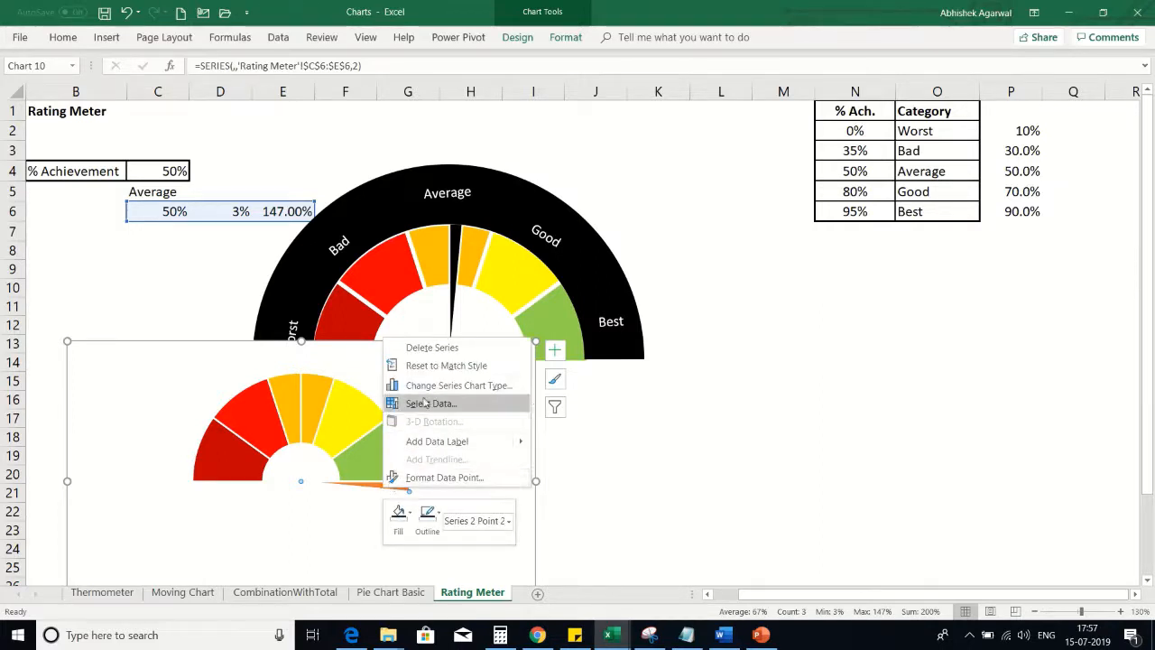
left_click(408, 512)
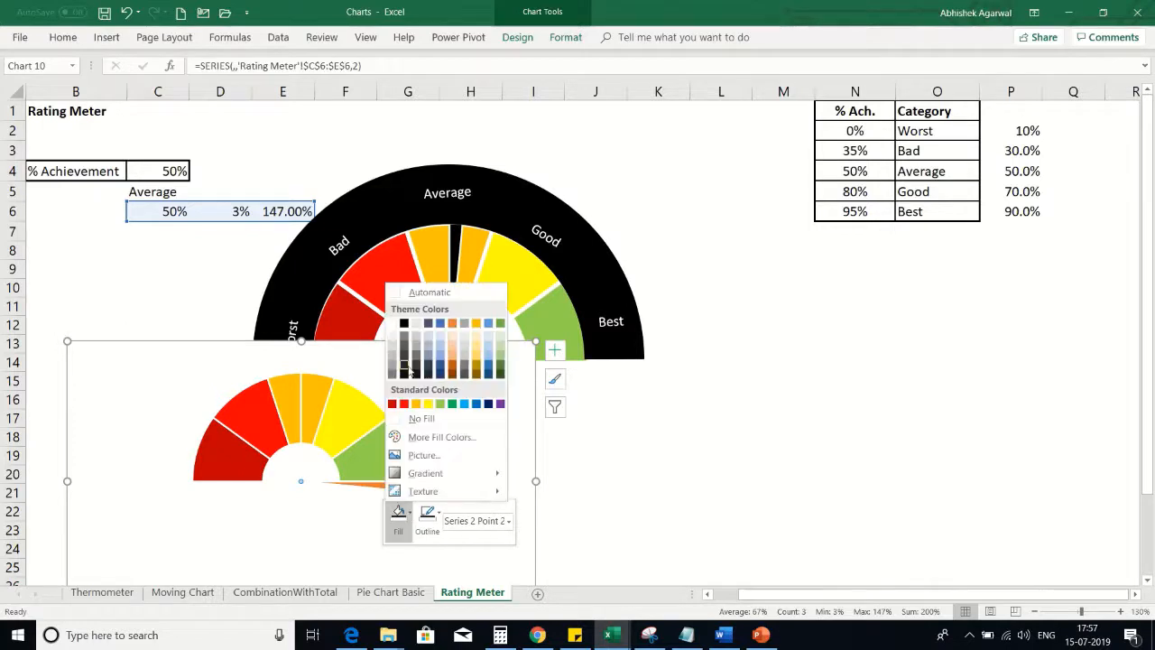
left_click(403, 323)
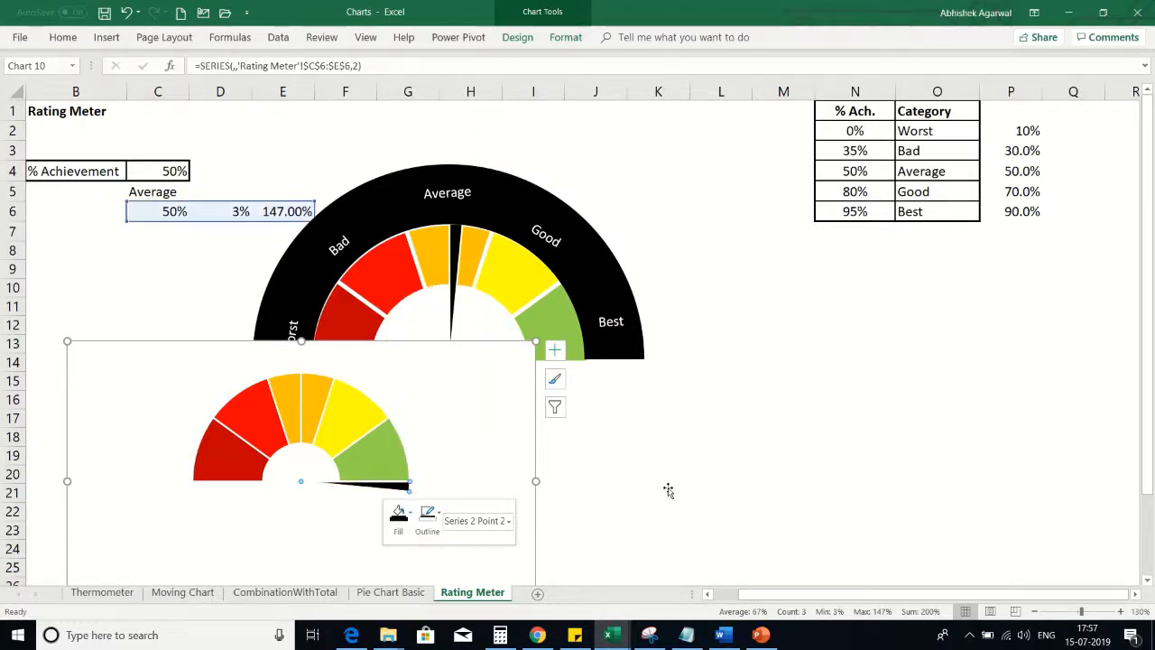
left_click(483, 316)
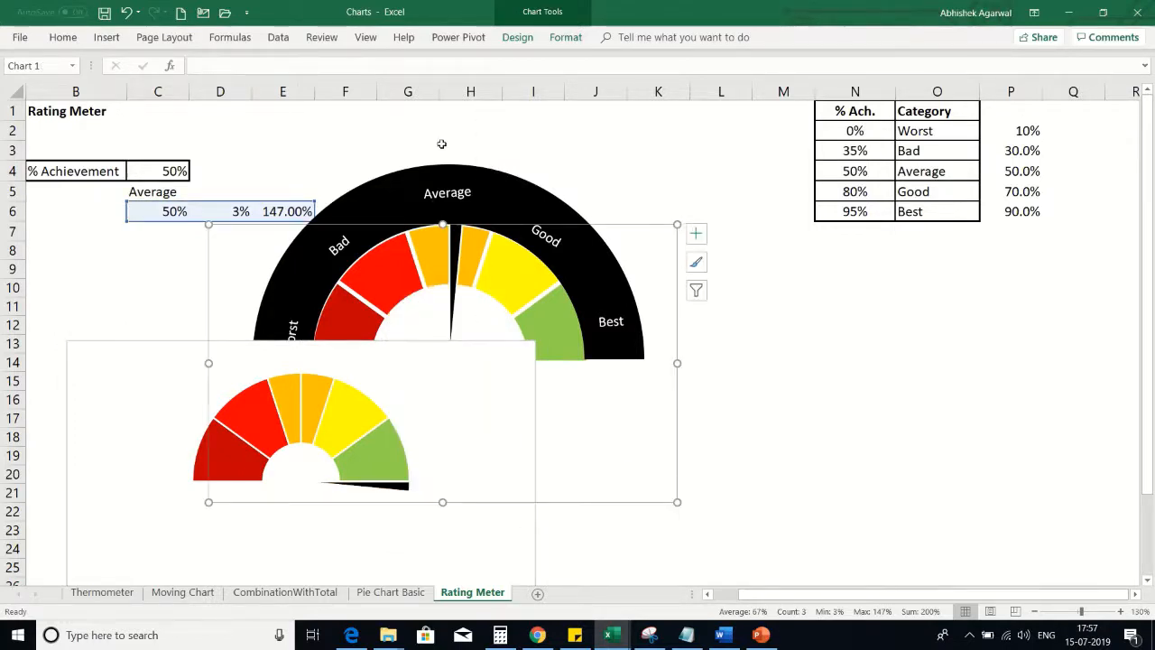
mouse_move(469, 7)
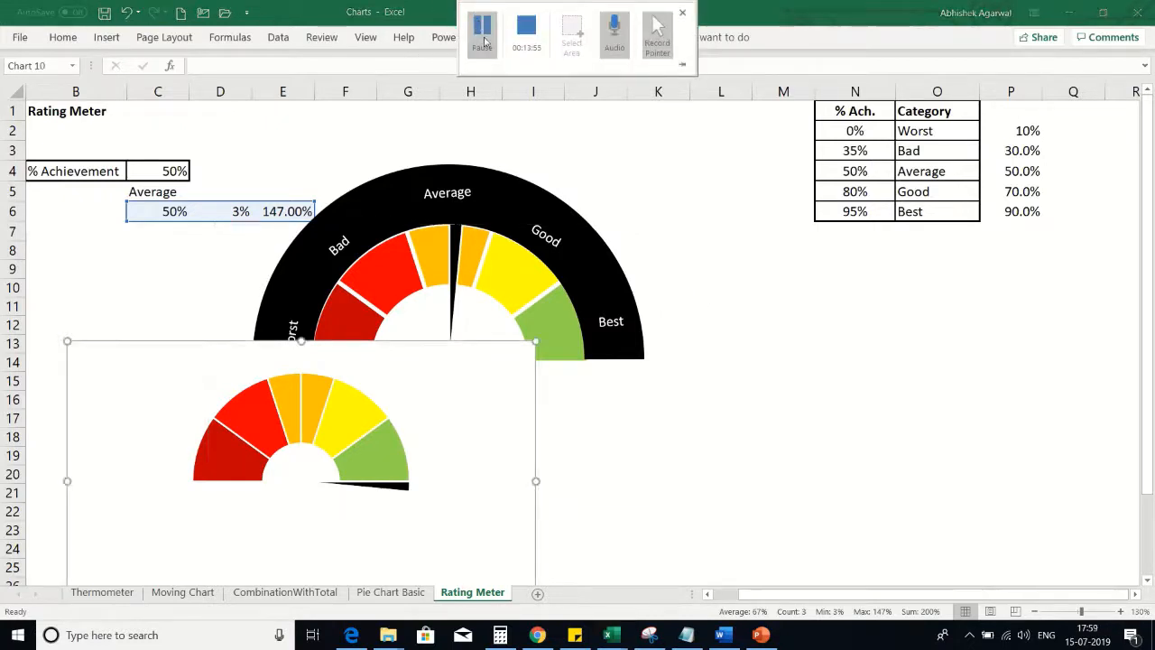
- Rotate the pie needle series by setting its angle of first slice to 270°
mouse_move(377, 493)
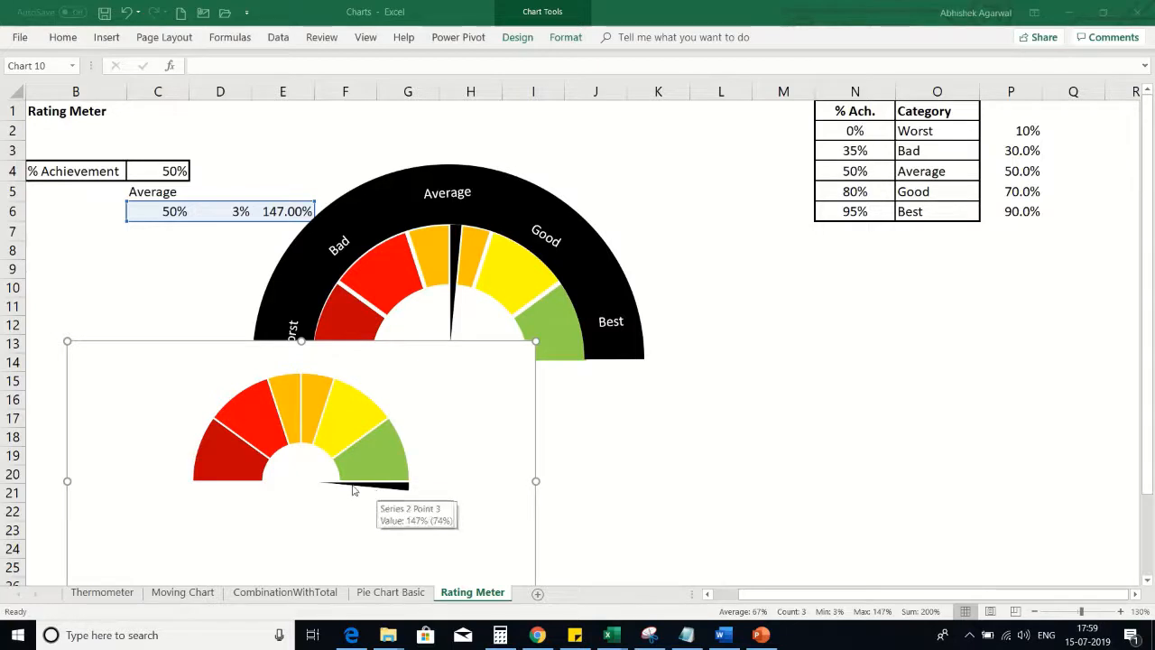
left_click(366, 489)
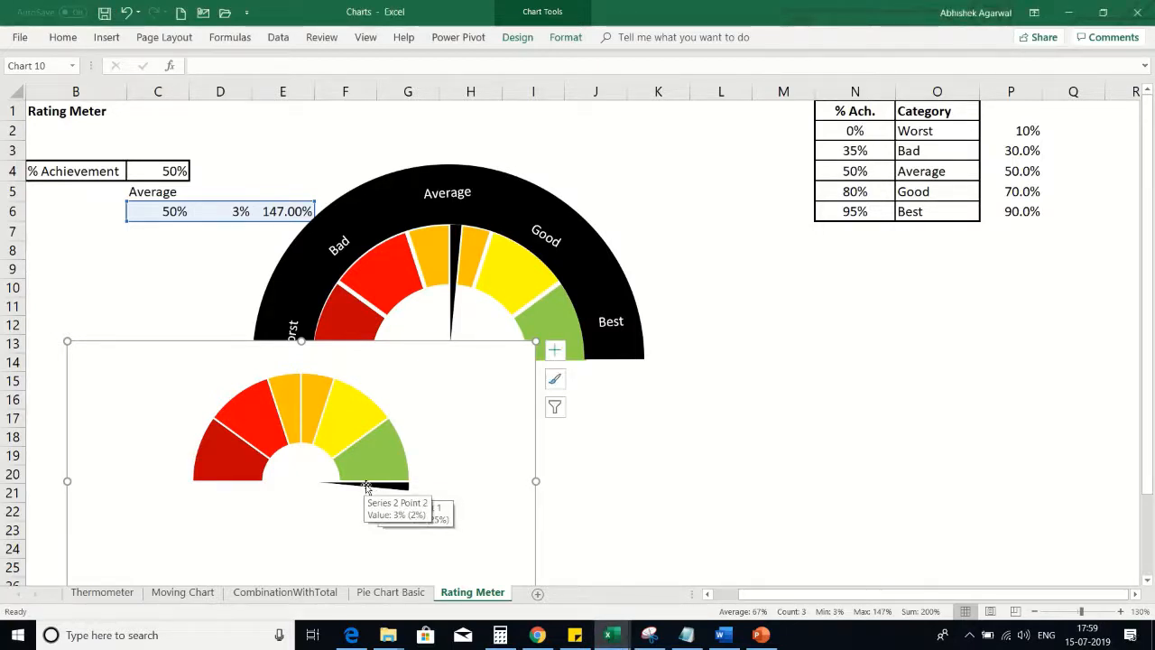
left_click(366, 489)
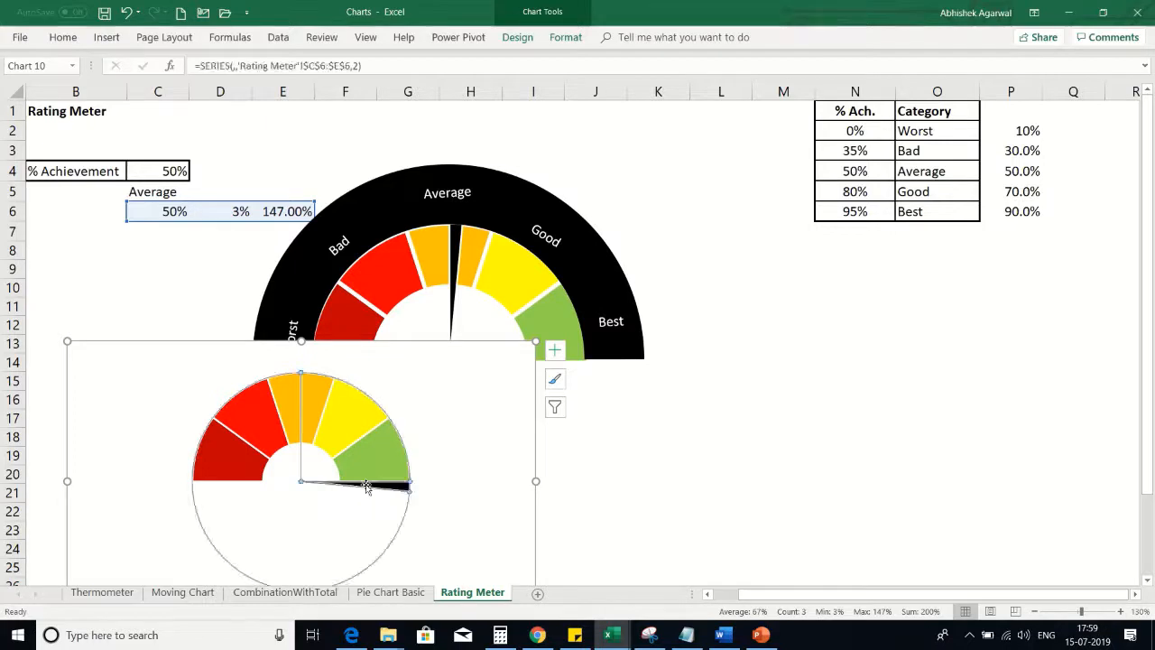
right_click(376, 489)
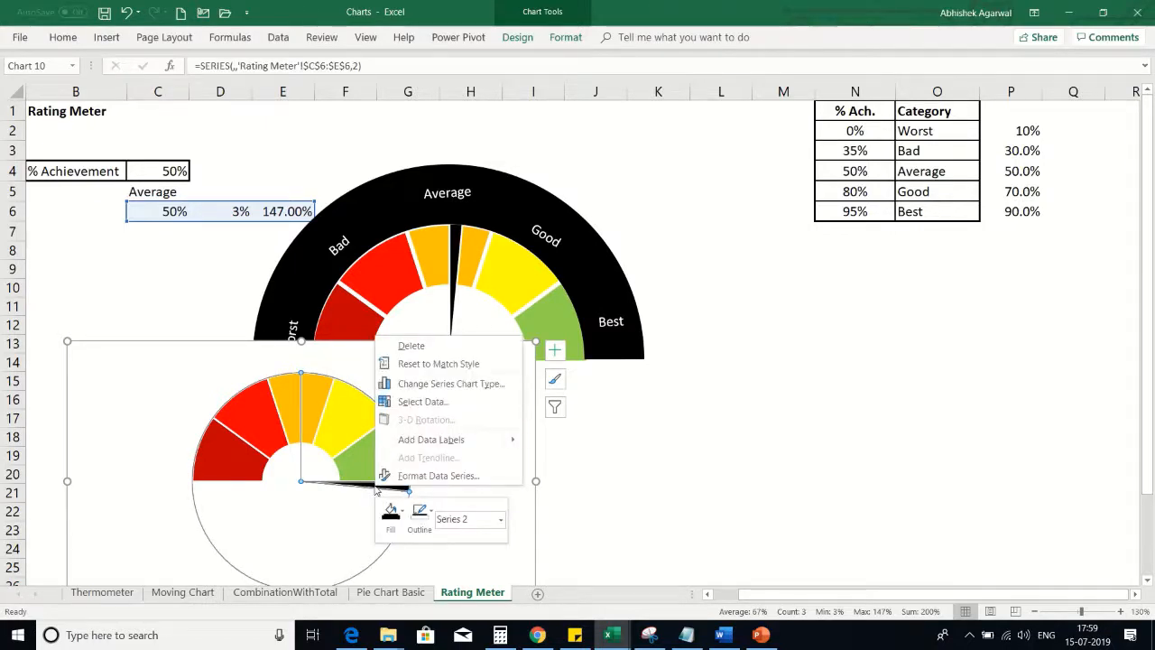
left_click(424, 476)
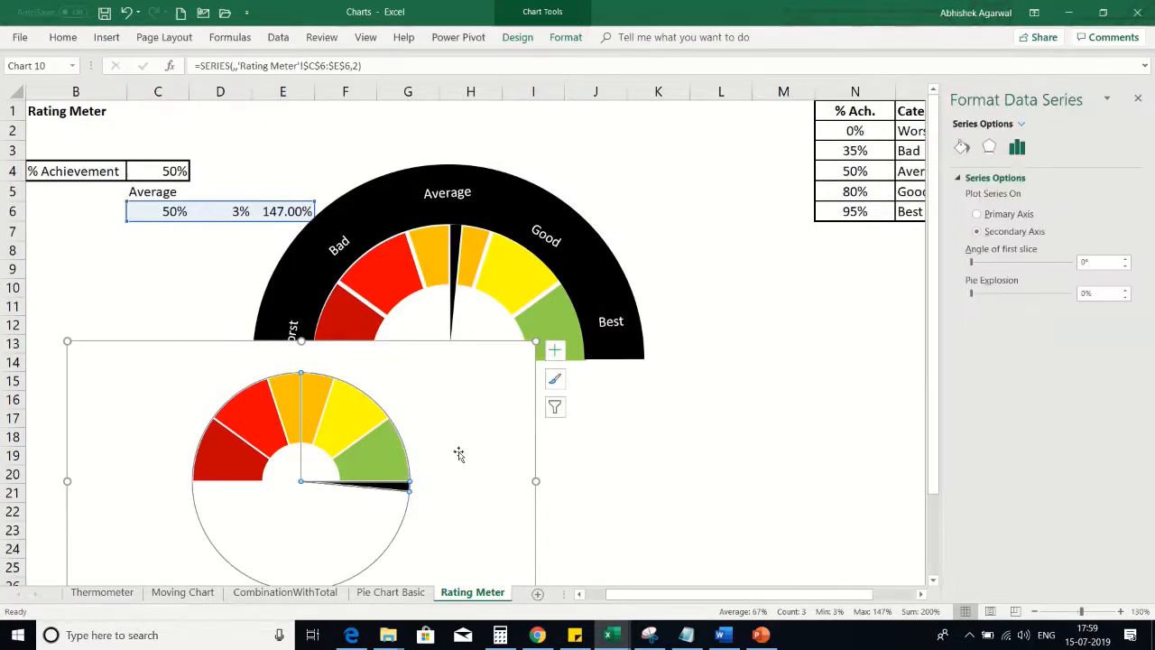
left_click(1085, 263)
type("27")
key("Return")
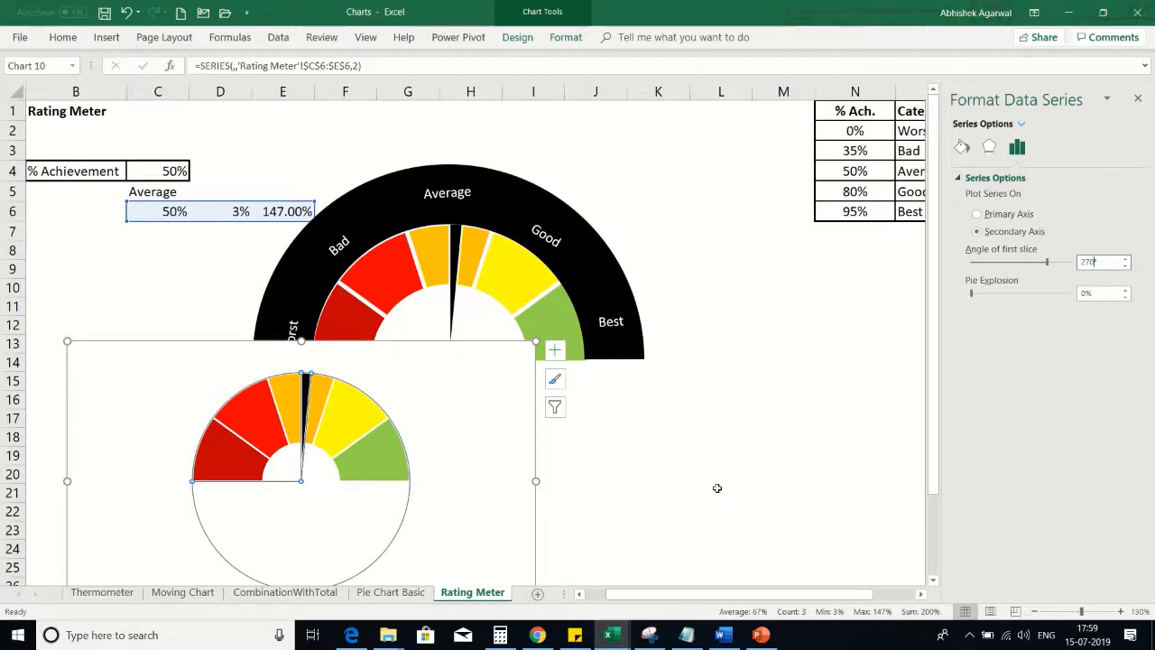
left_click(696, 510)
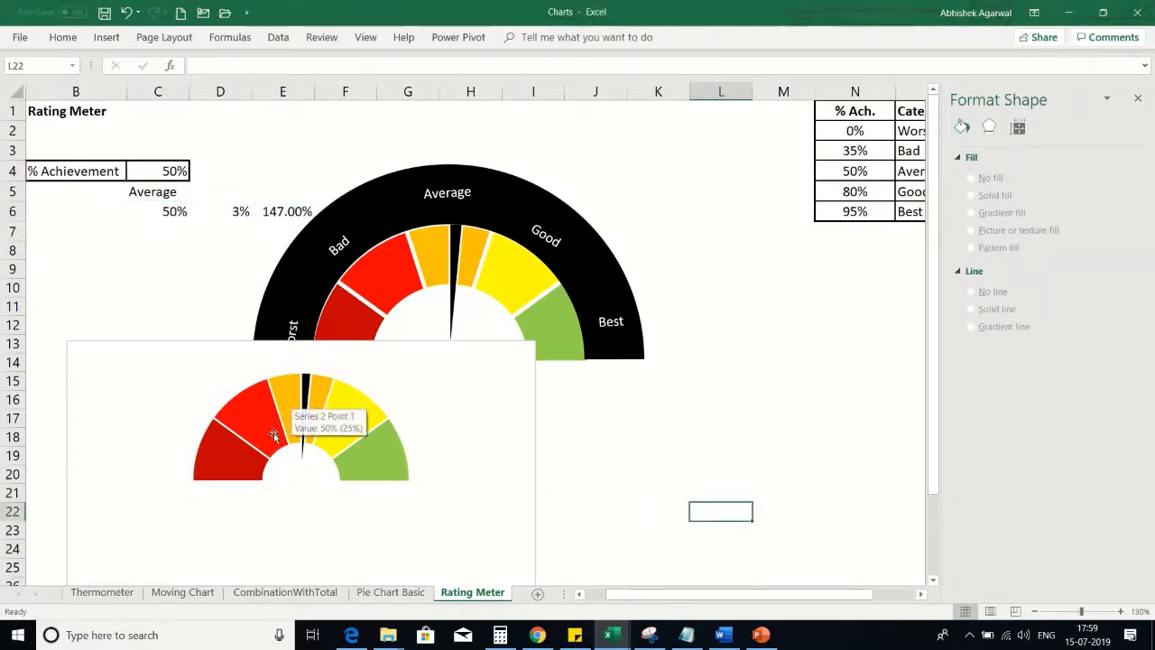
- Set the whole pie needle series to No Outline
left_click(274, 435)
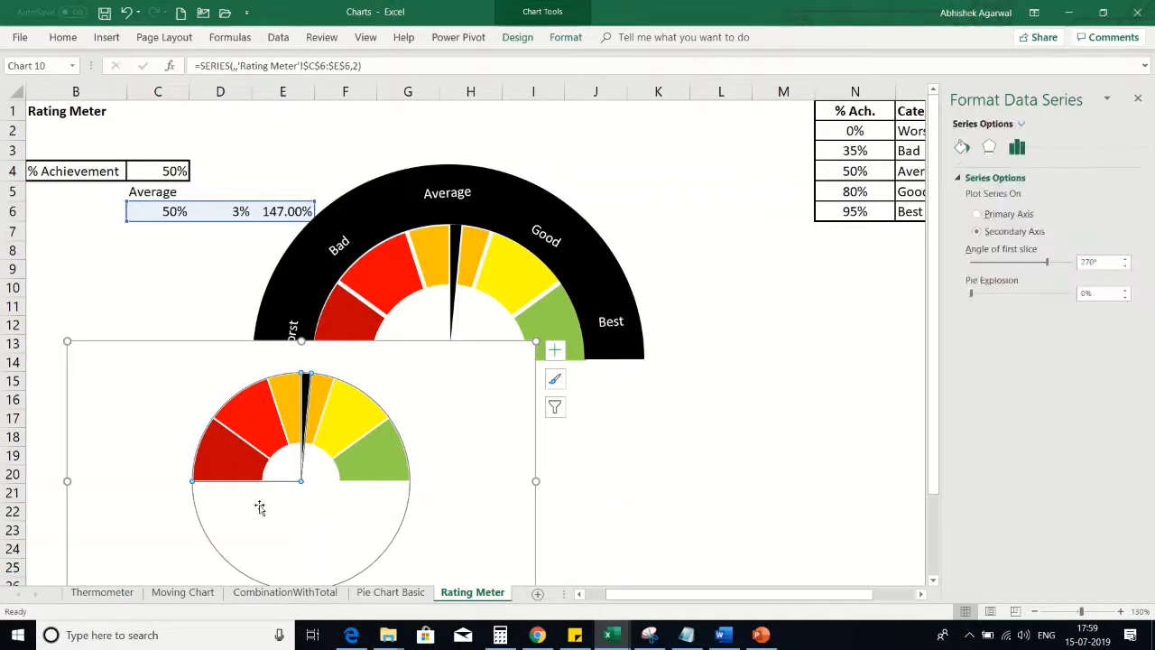
right_click(259, 507)
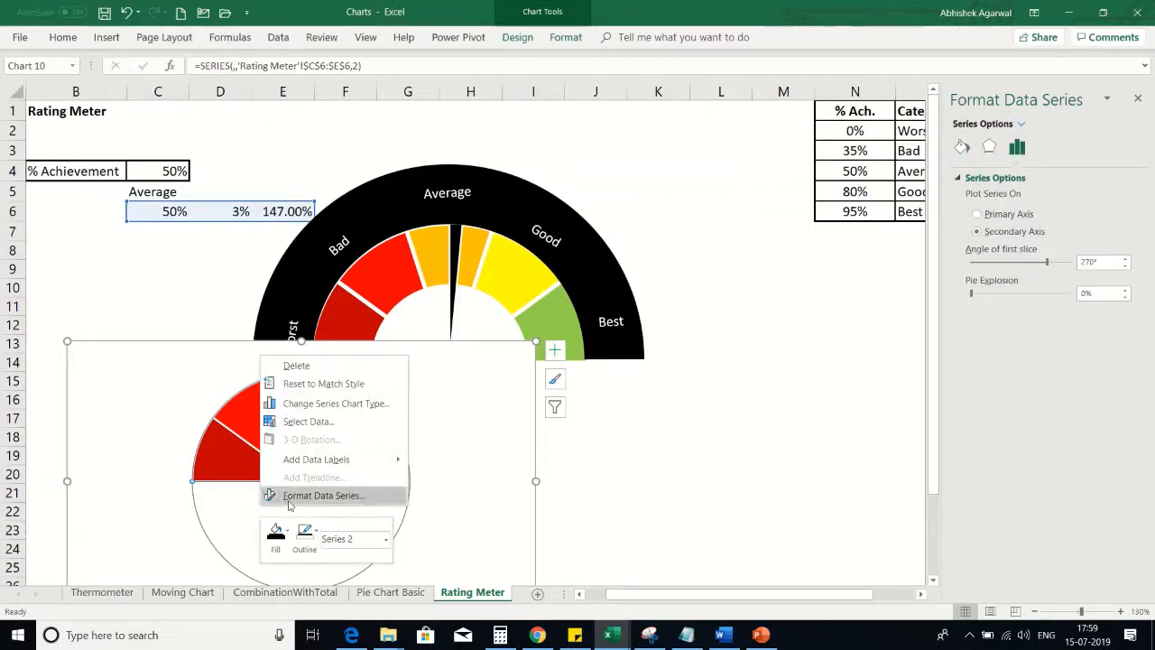
left_click(307, 532)
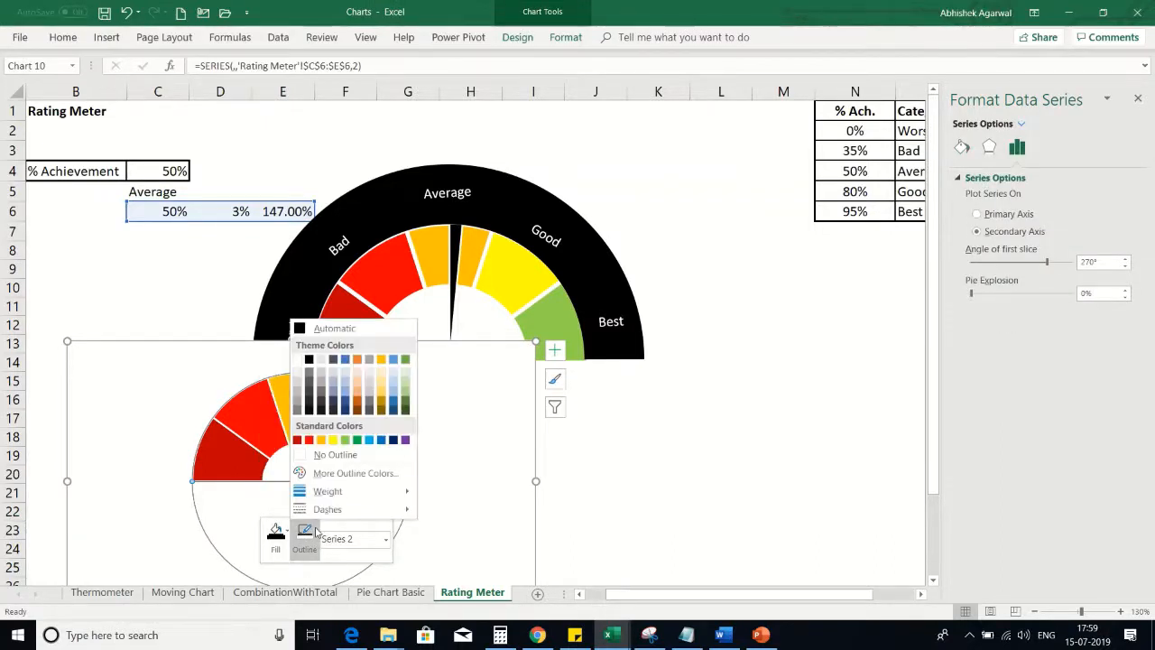
left_click(330, 454)
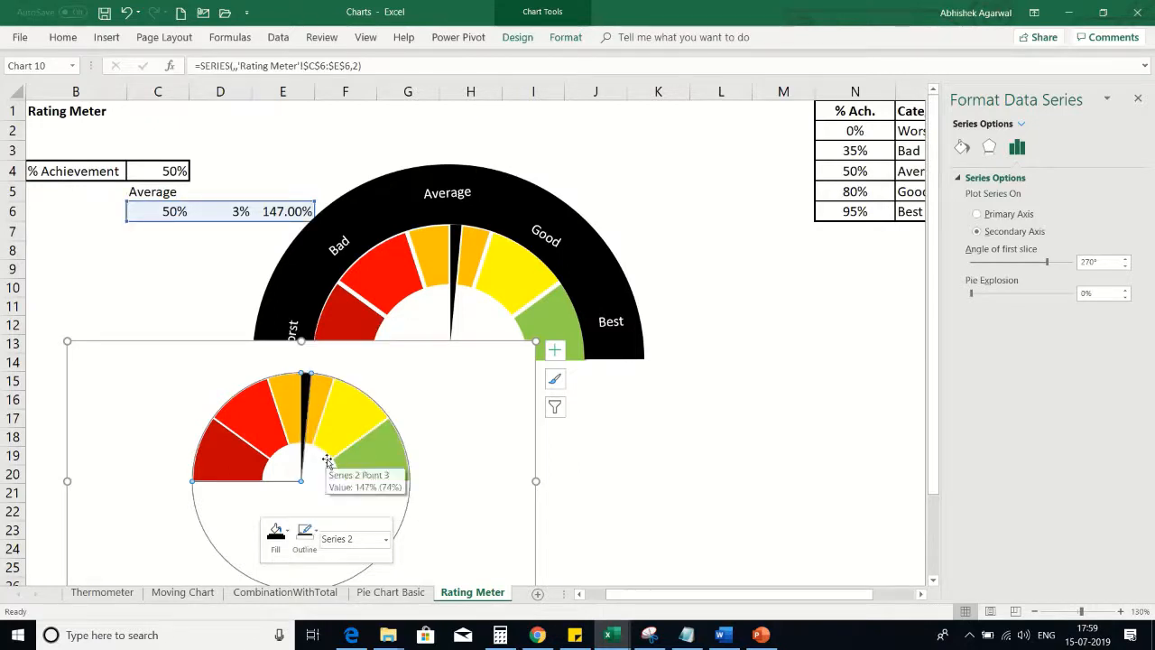
- Set the transparent first slice of the pie series to No Outline and deselect the chart
left_click(327, 461)
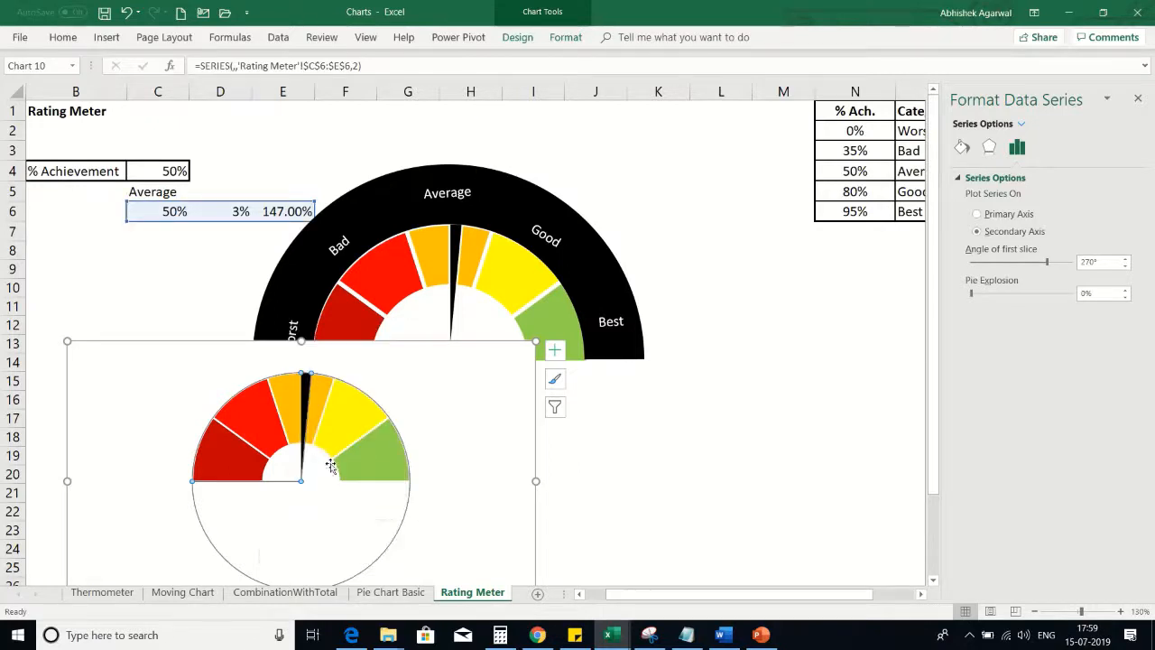
right_click(260, 457)
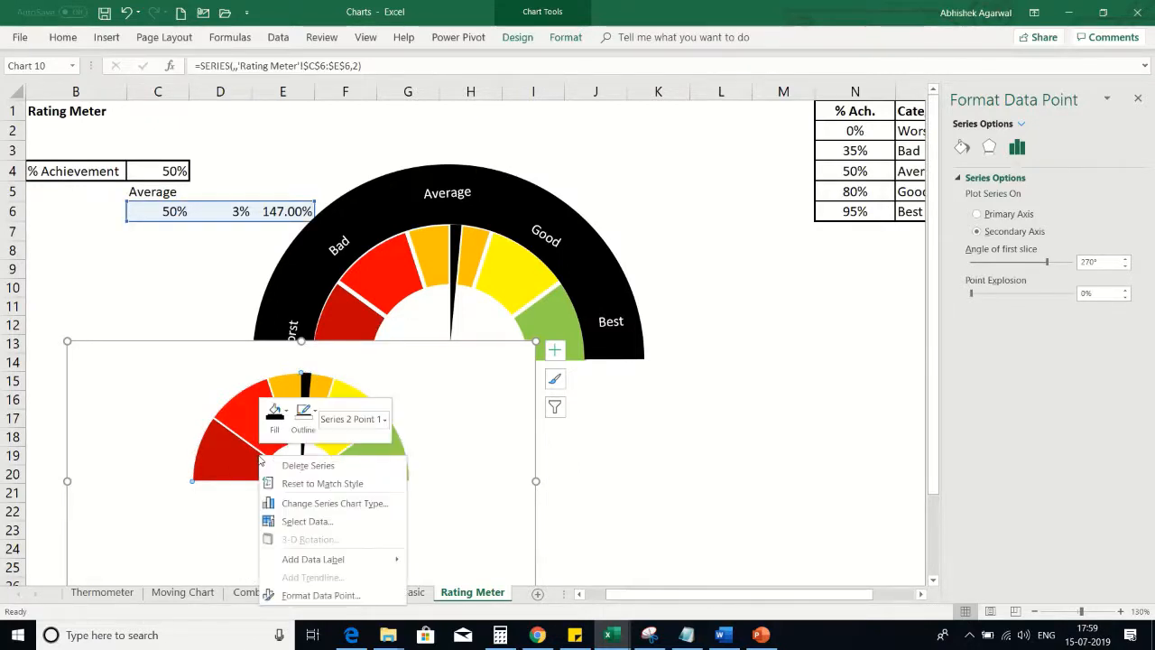
left_click(315, 413)
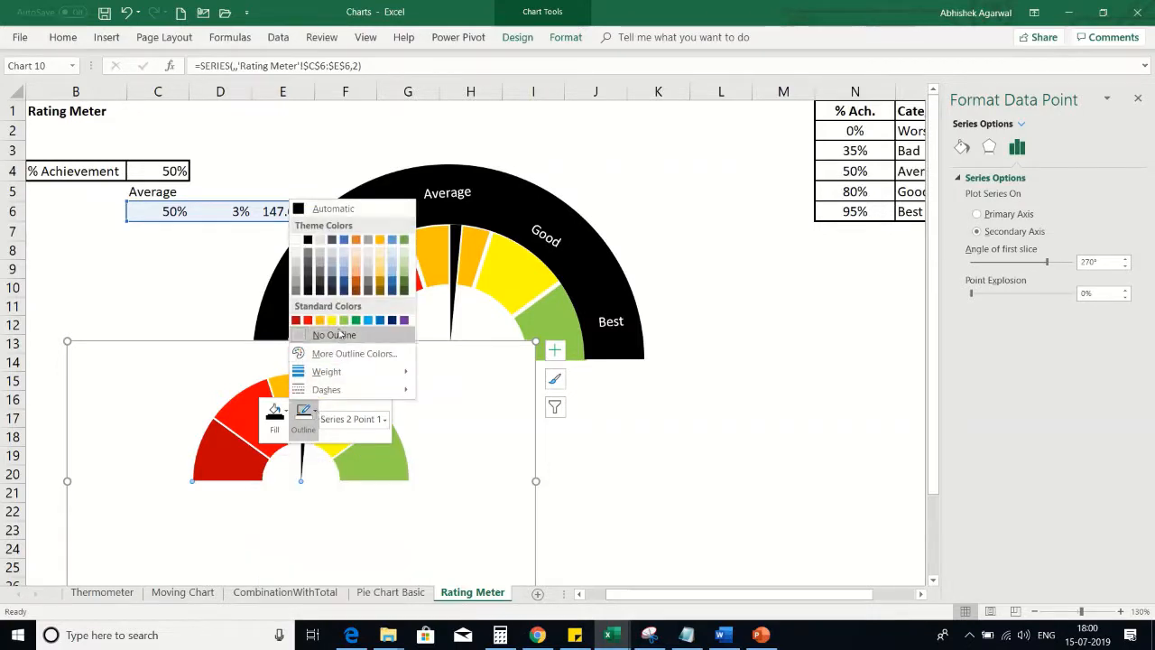
left_click(339, 335)
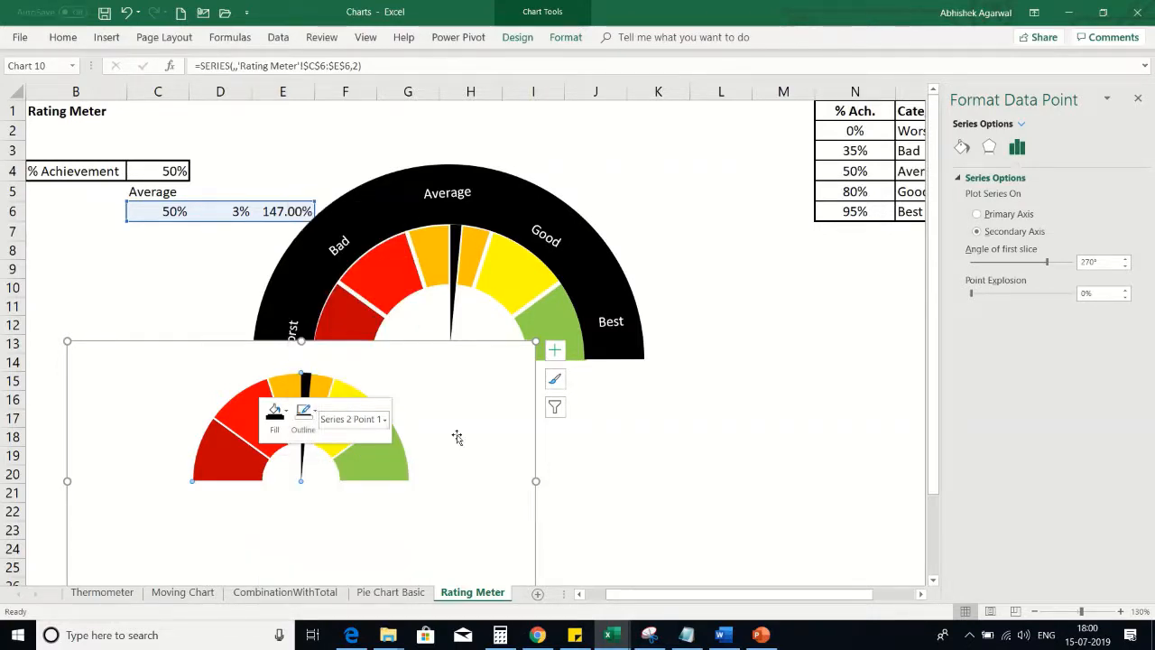
left_click(675, 507)
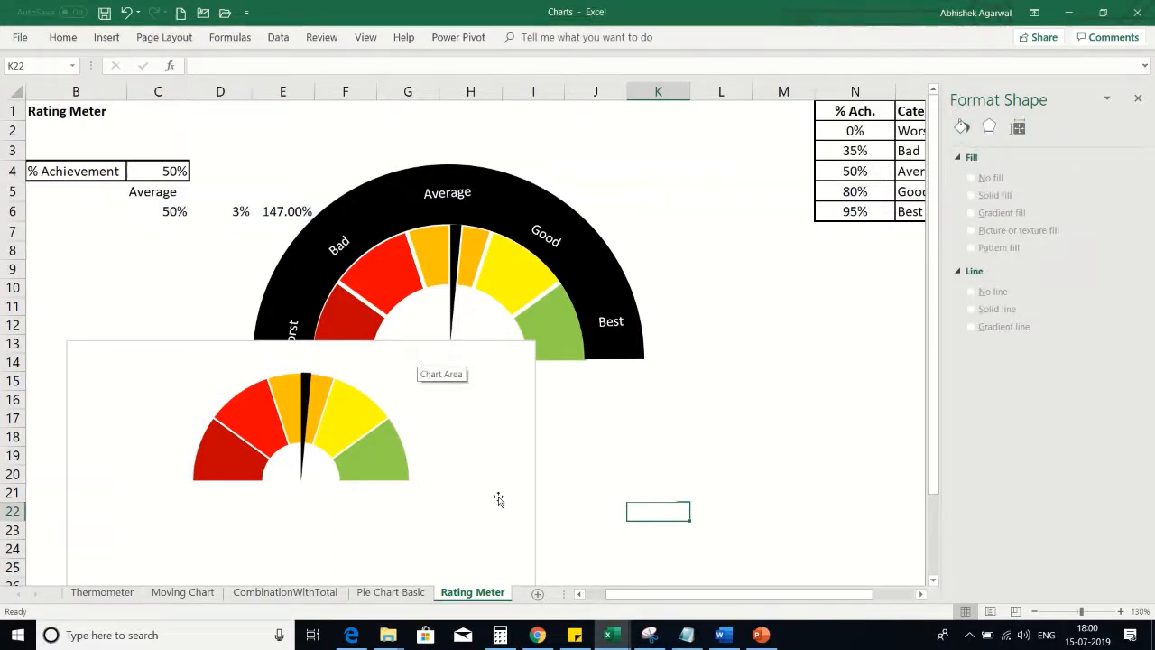
left_click(633, 453)
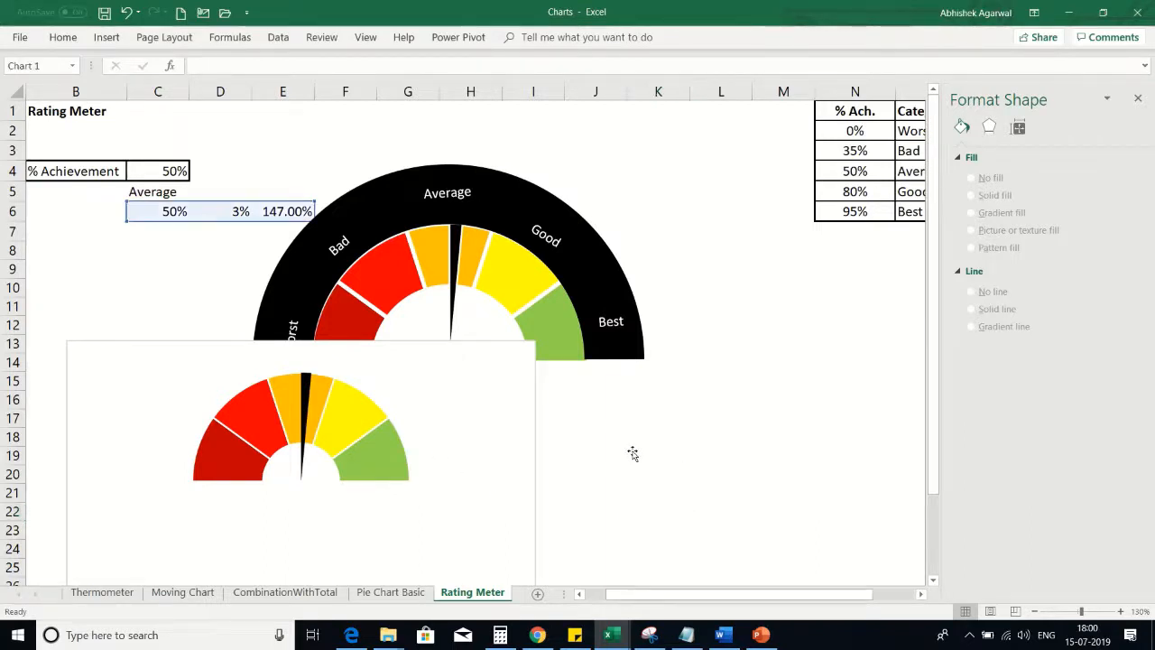
- Test the needle movement by setting the % Achievement in C4 to 60% and then 90%
left_click(72, 363)
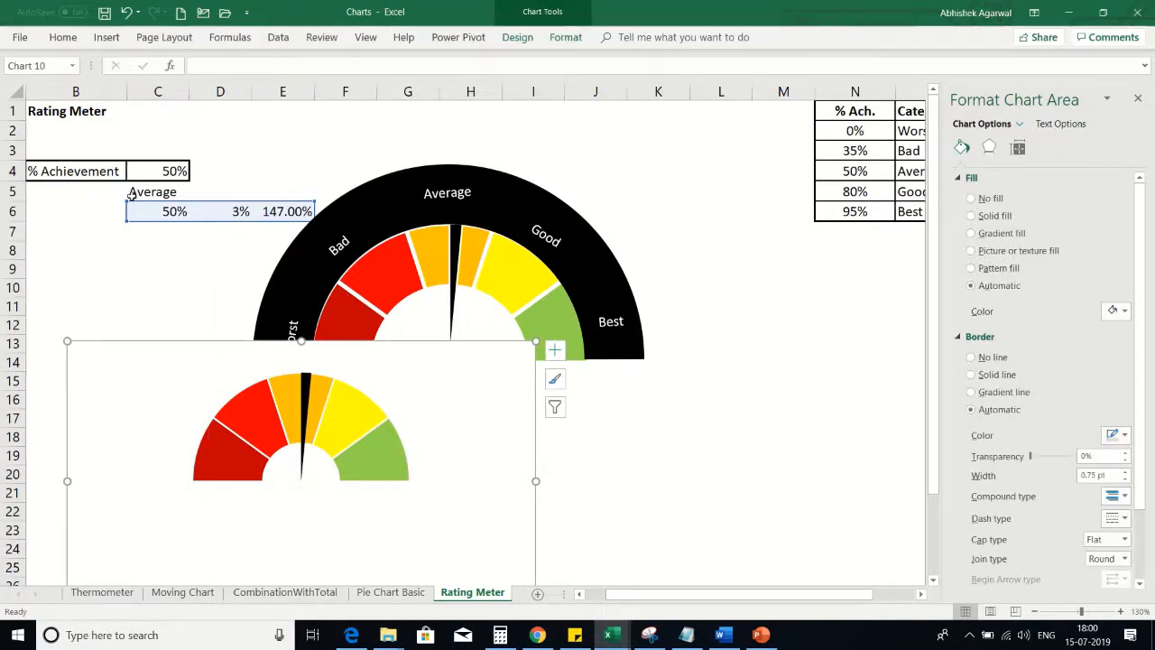
left_click(152, 170)
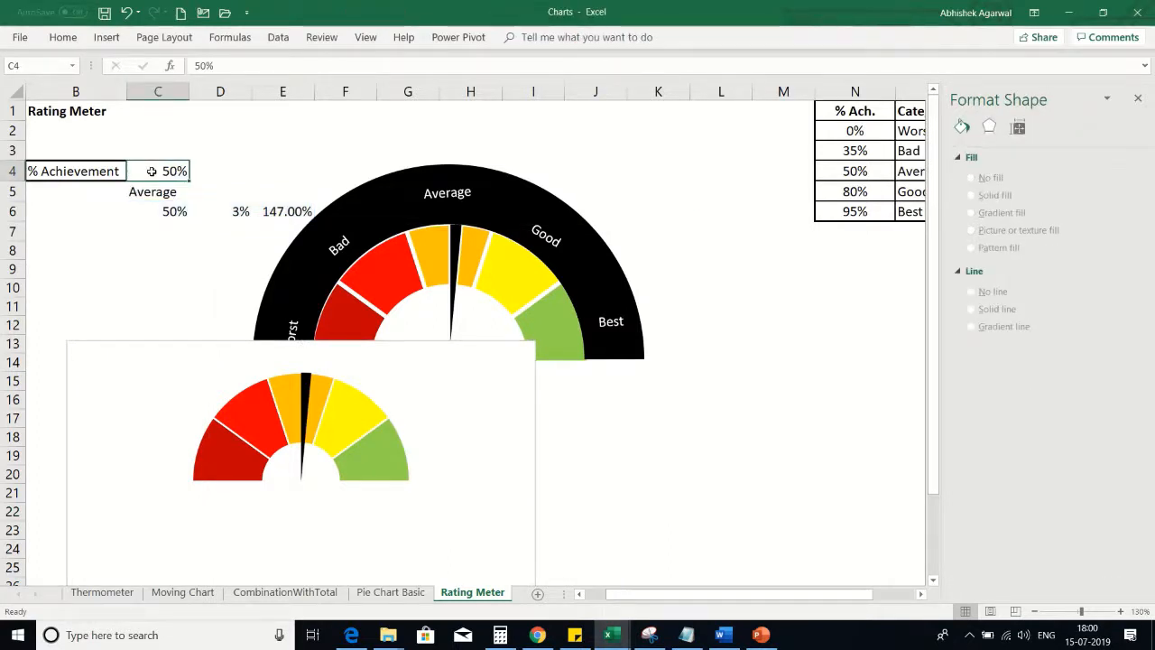
type("60")
key("Return")
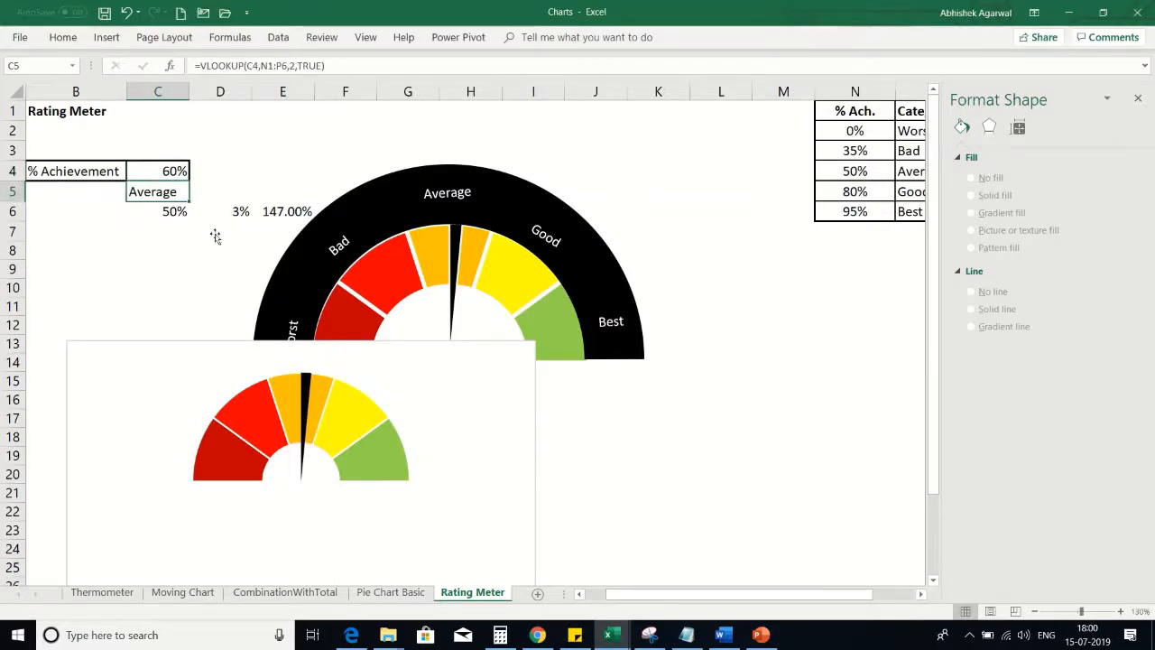
left_click(166, 173)
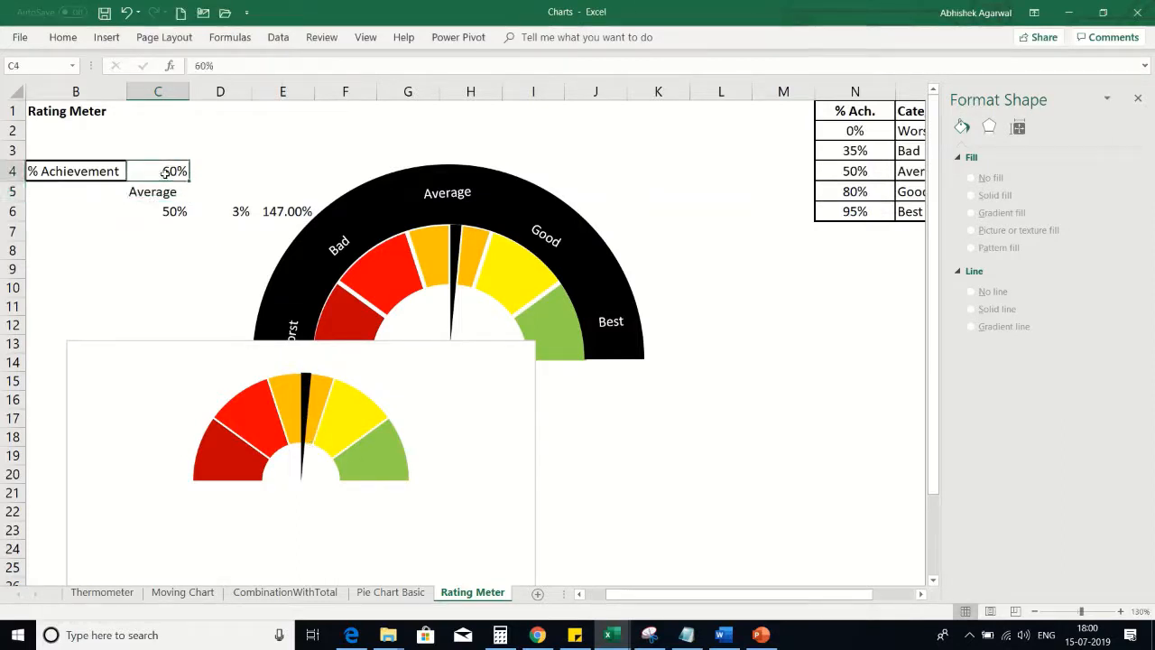
type("80")
key("Return")
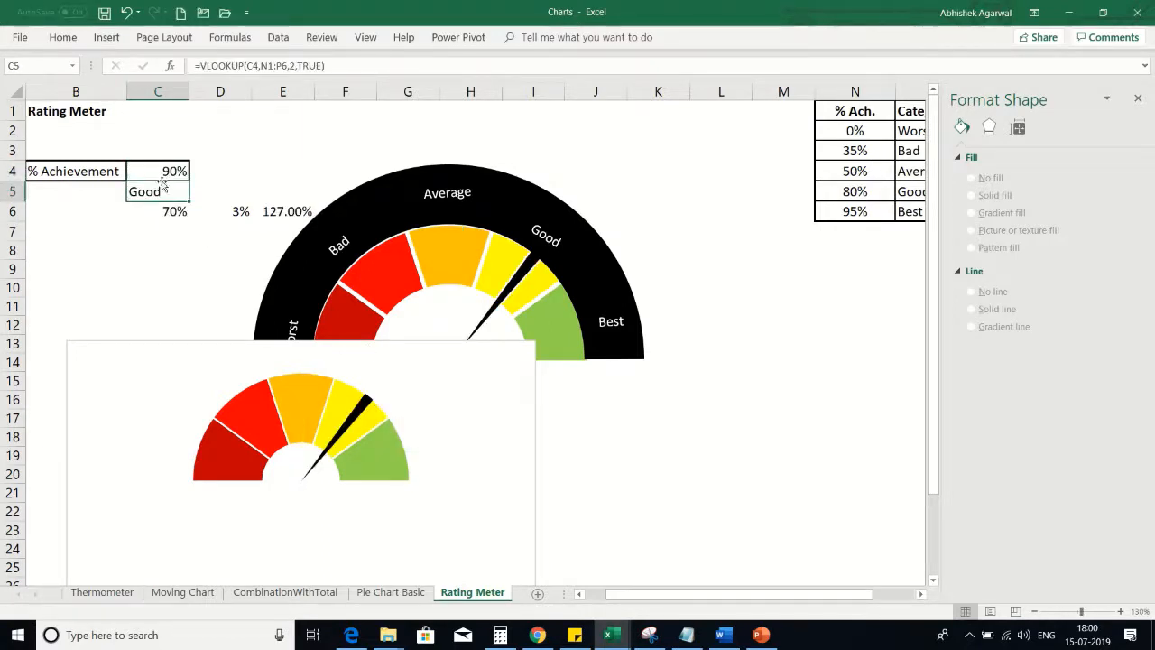
- Set the % Achievement in C4 to 95%
left_click(160, 169)
type("95")
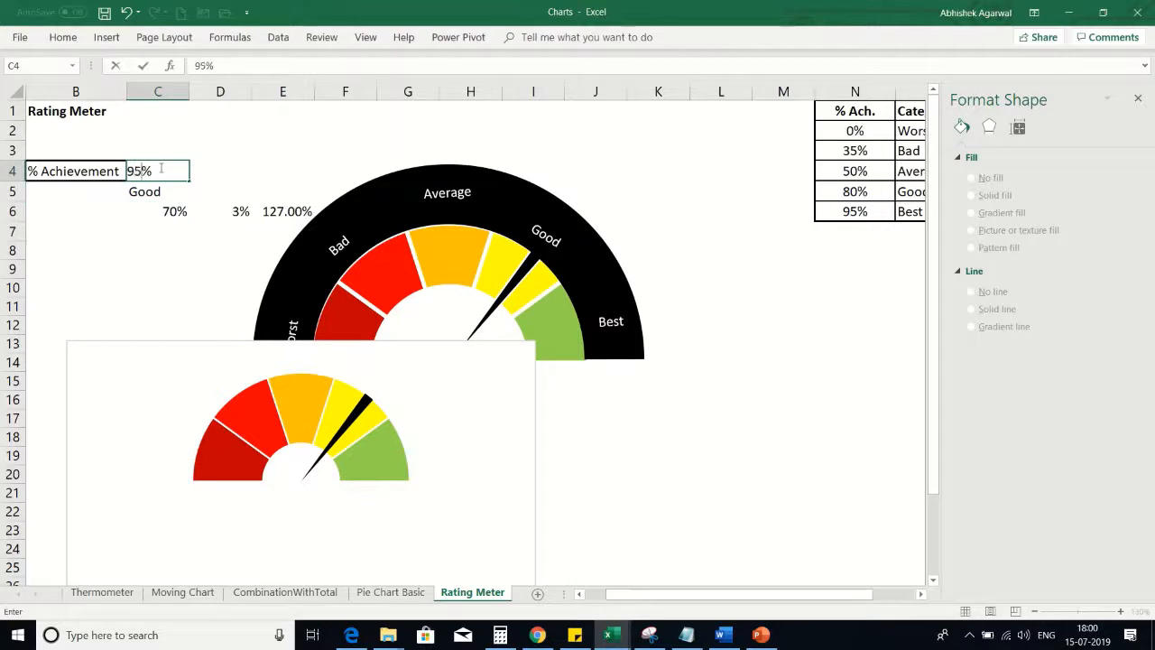
key("Return")
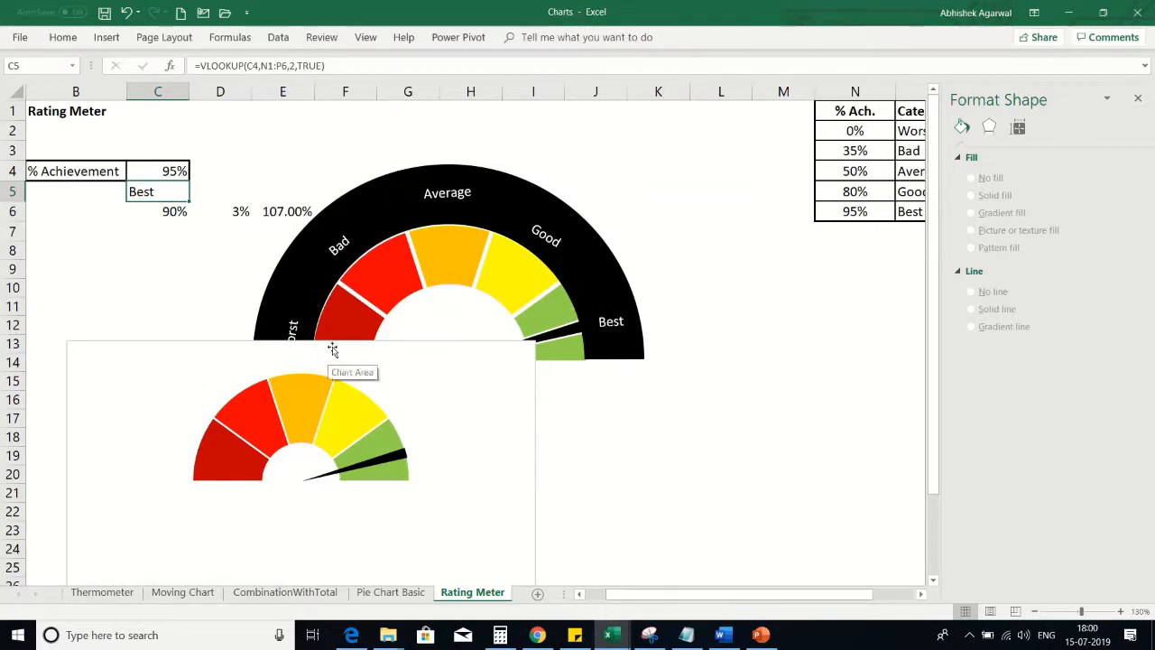
- Draw a Block Arc shape in the blank cells beside the charts and make it taller
left_click(701, 441)
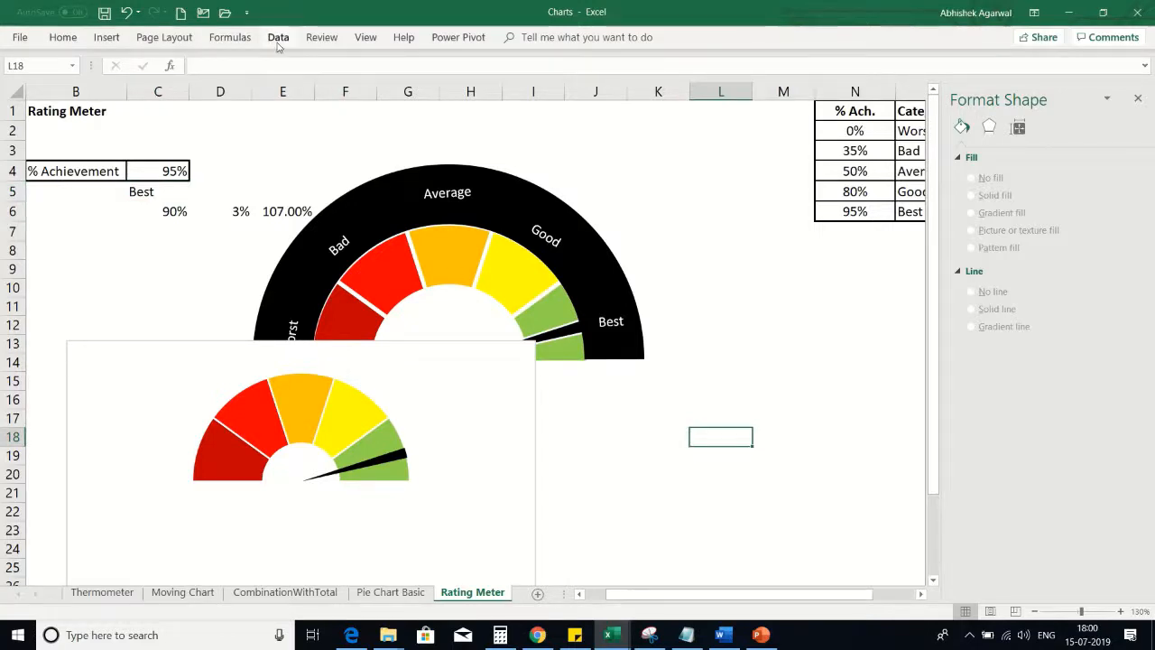
left_click(104, 42)
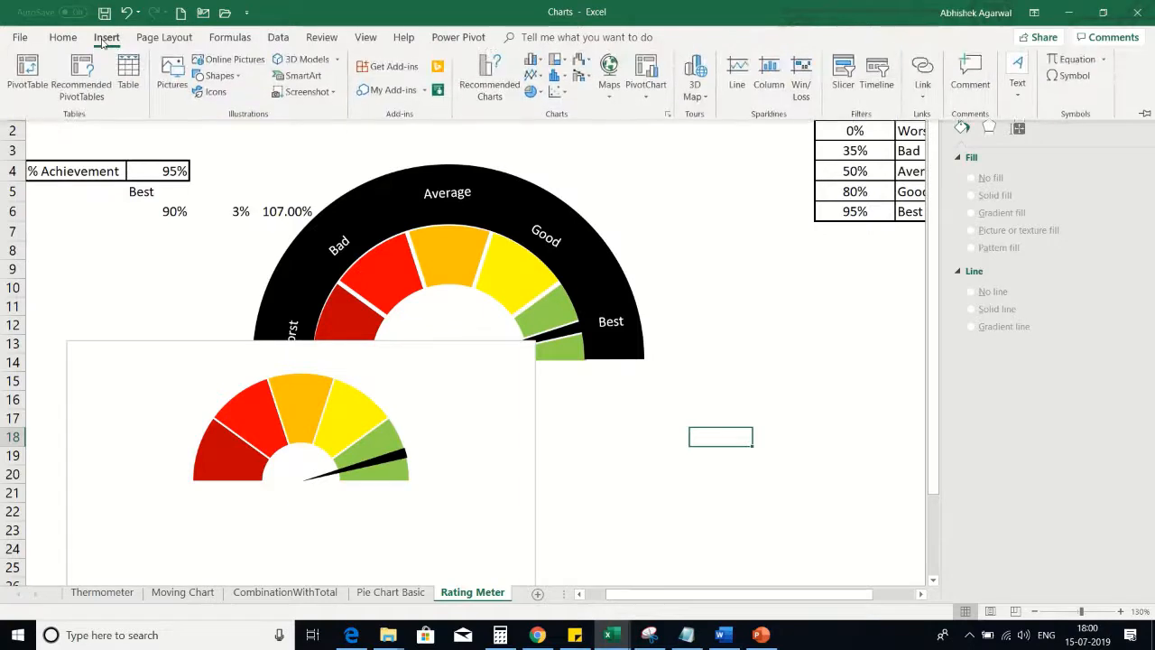
left_click(221, 76)
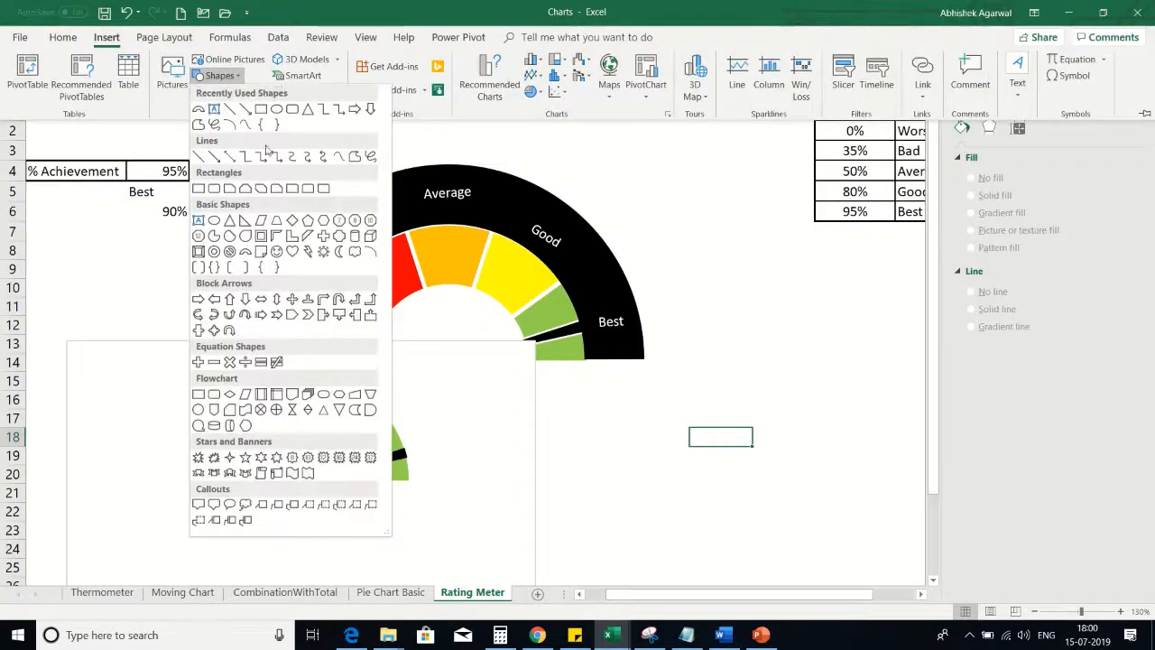
left_click(292, 269)
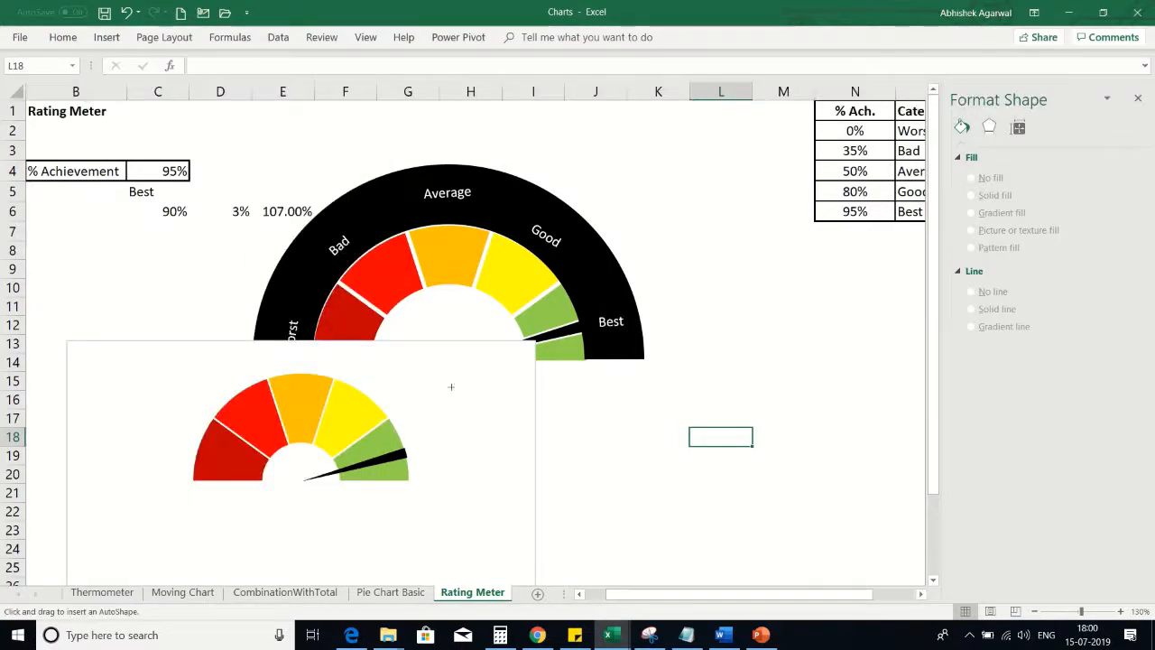
left_click_drag(585, 441, 797, 351)
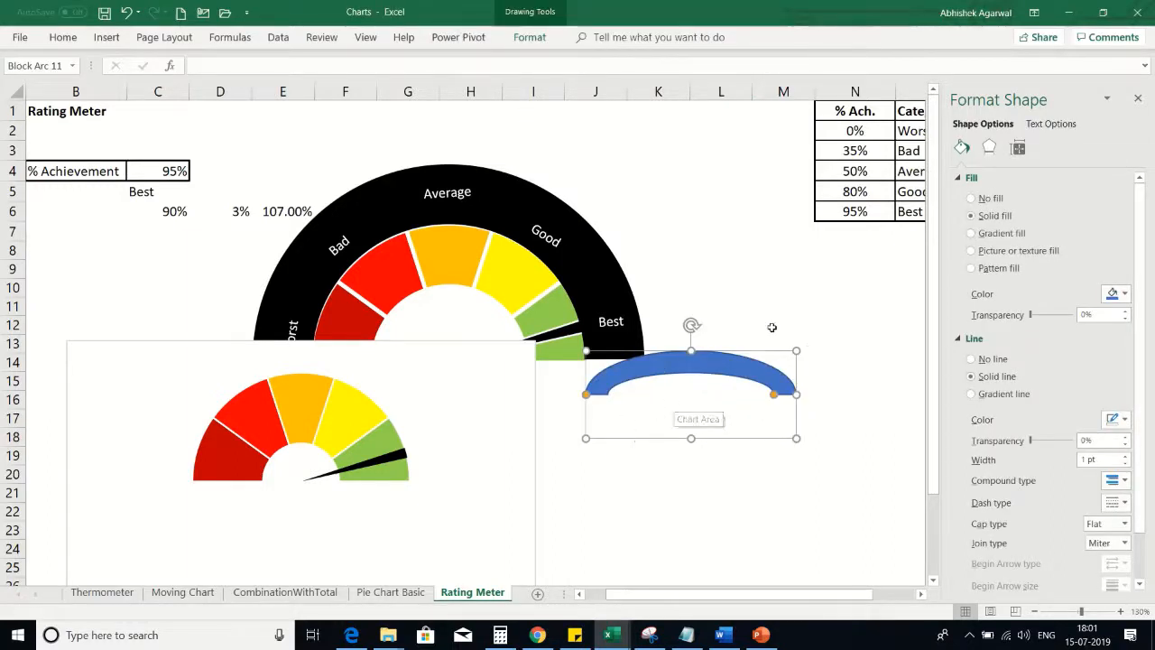
left_click_drag(794, 345, 801, 298)
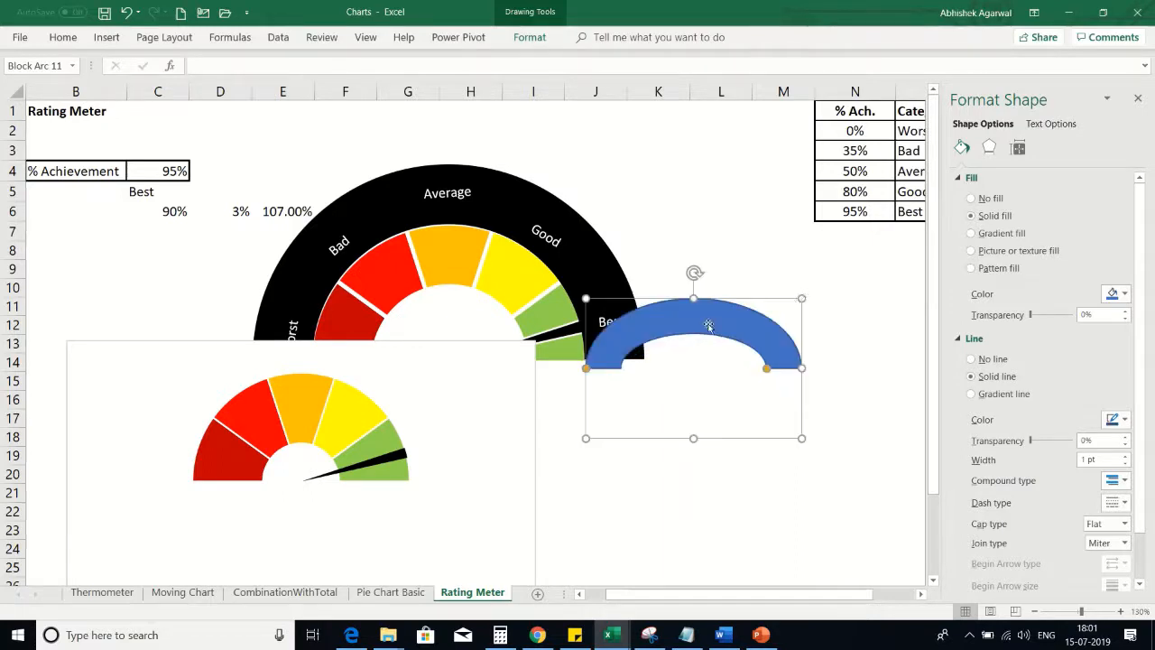
- Set the block arc's solid fill to black and deselect the shape
right_click(709, 325)
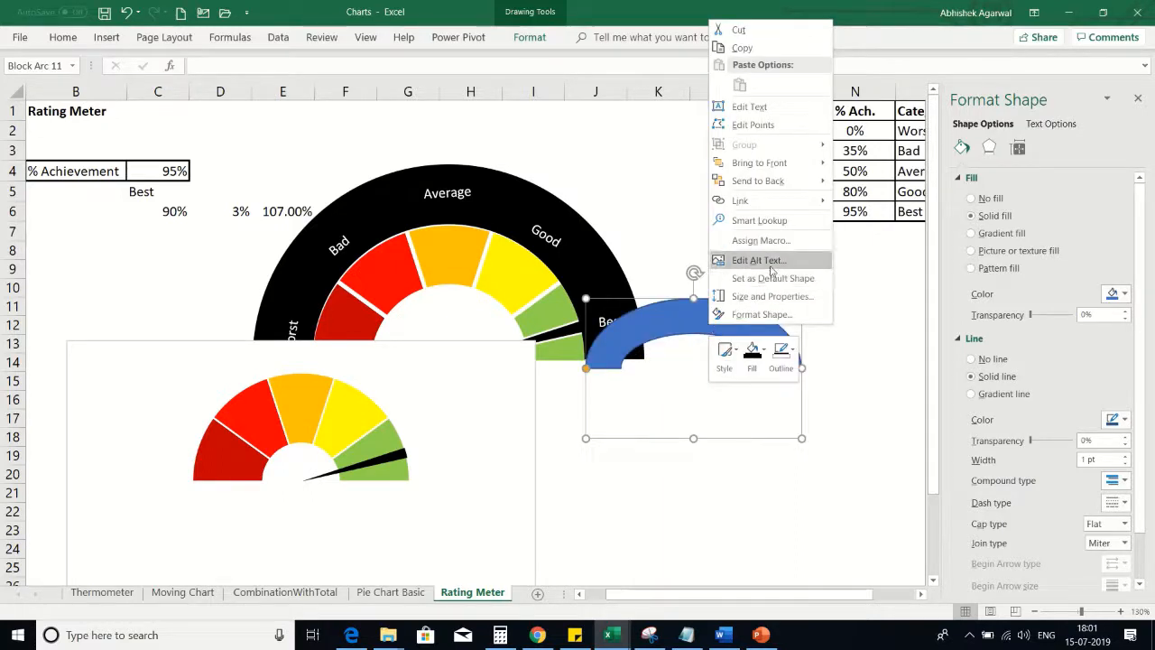
left_click(756, 315)
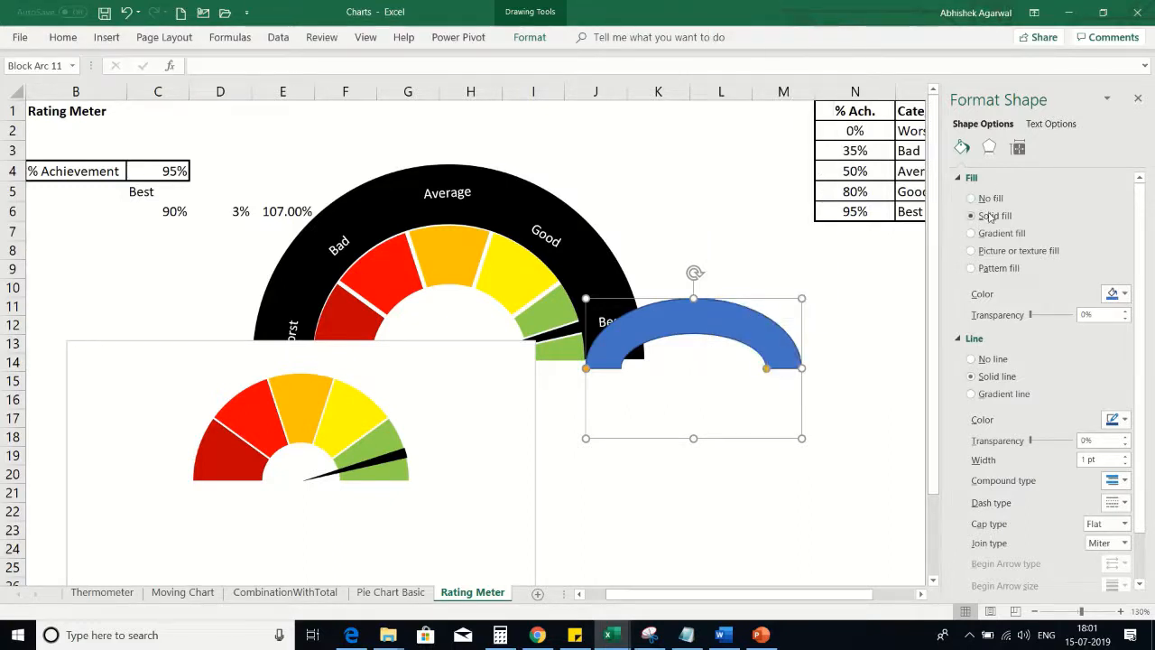
left_click(1124, 295)
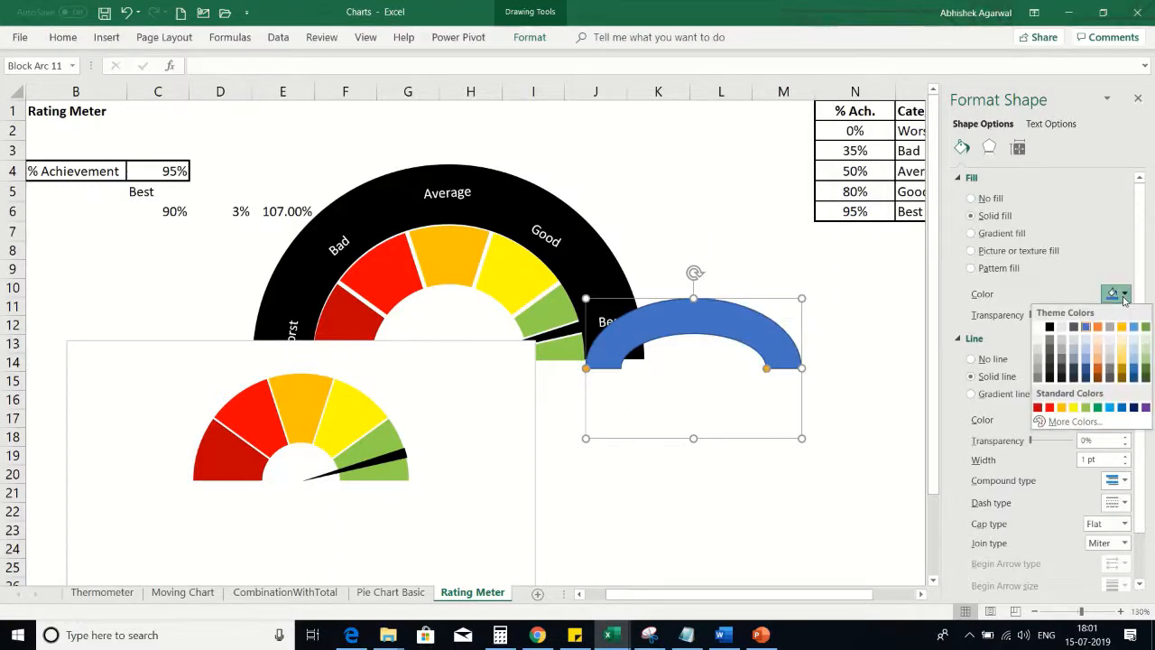
left_click(1052, 326)
left_click(842, 401)
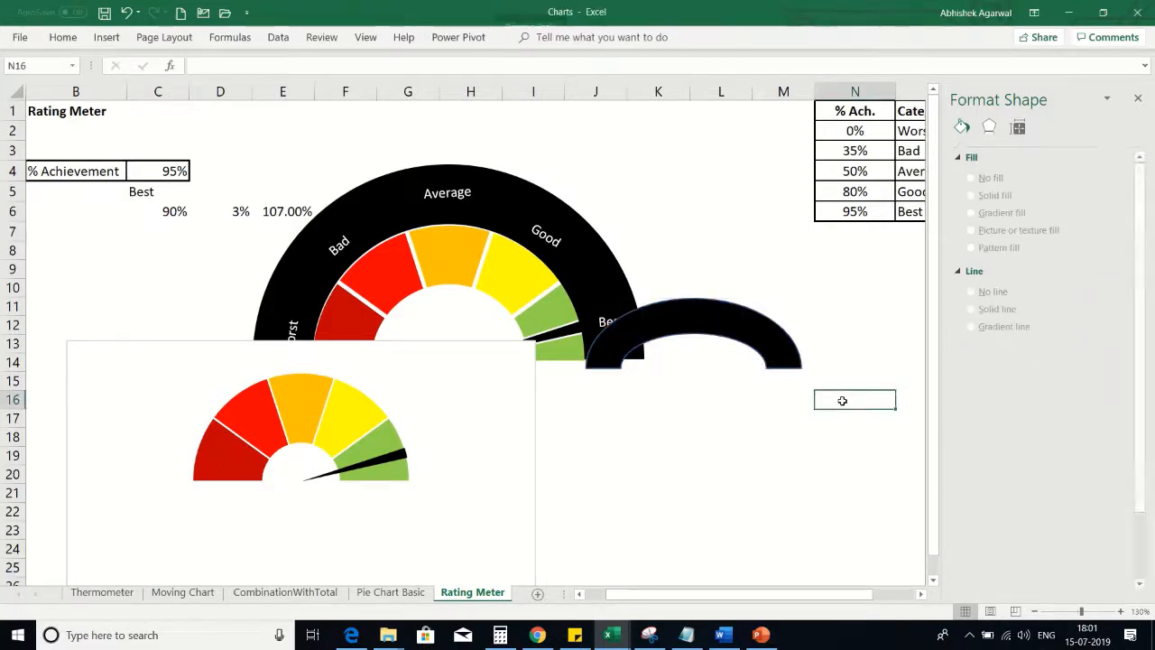
- Move the black block arc over the top of the lower meter's coloured half doughnut and widen it slightly
left_click(737, 314)
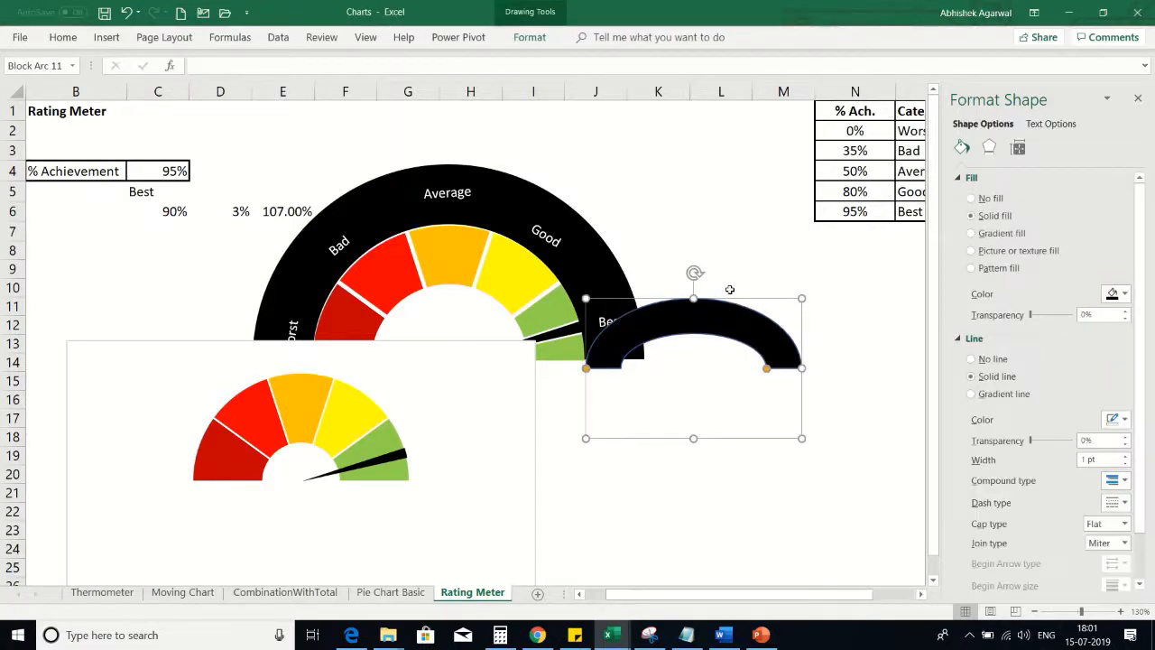
left_click_drag(731, 301, 334, 338)
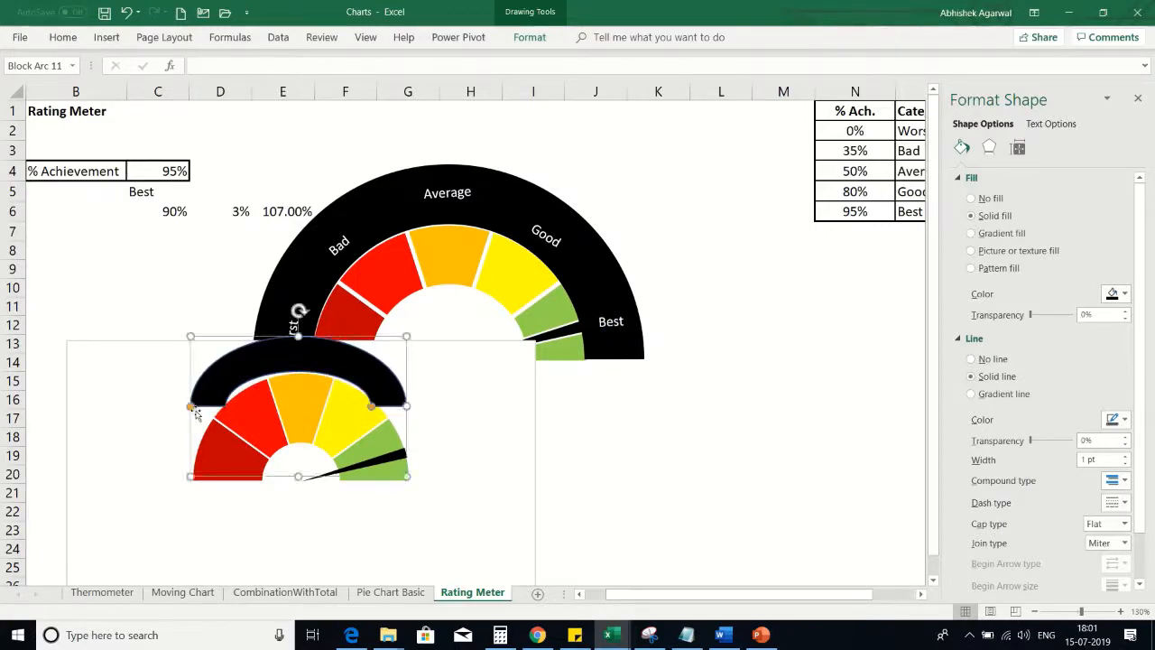
mouse_move(191, 408)
left_mouse_down()
mouse_move(163, 447)
mouse_move(177, 394)
mouse_move(172, 408)
left_mouse_up()
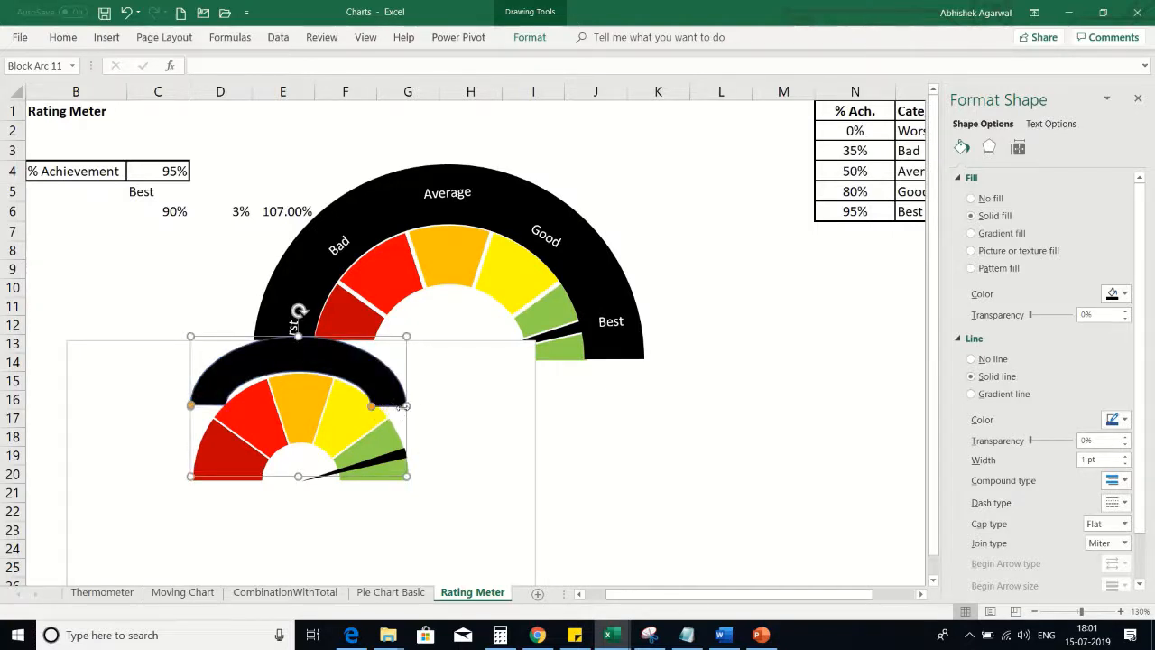
left_click_drag(407, 406, 419, 452)
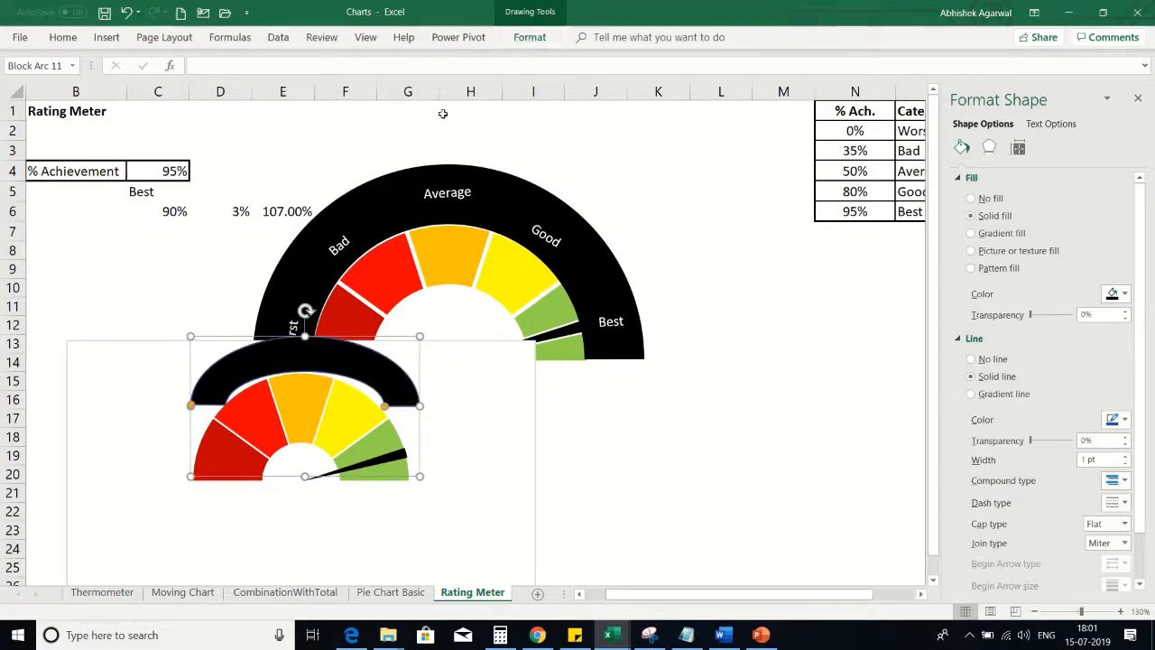
left_click(478, 29)
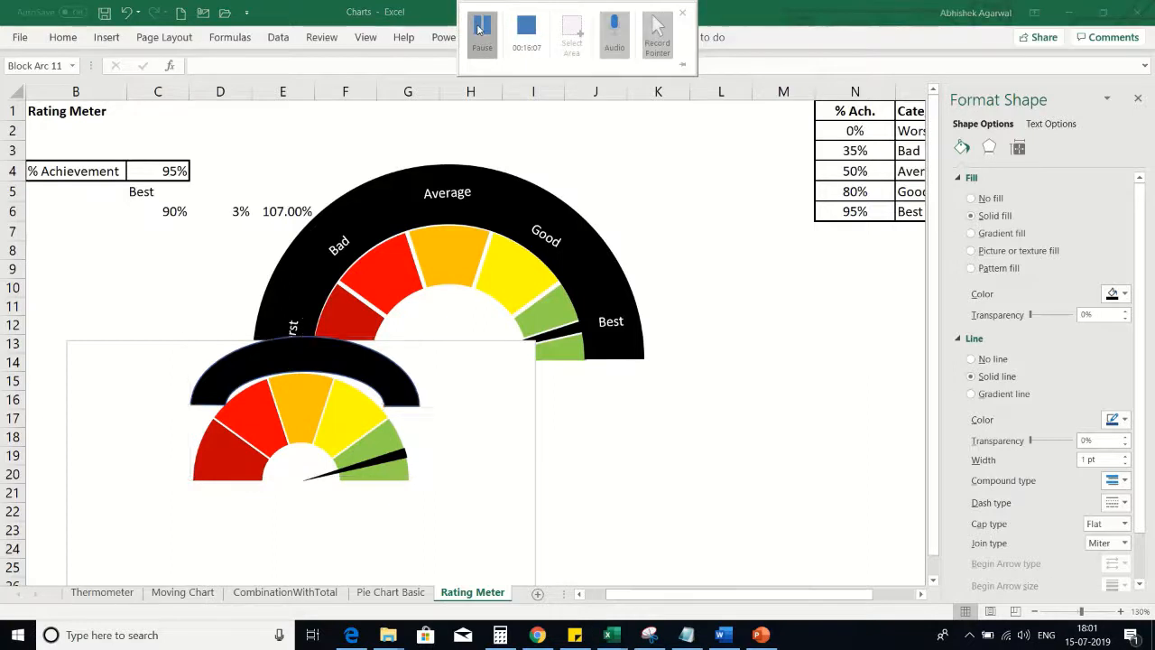
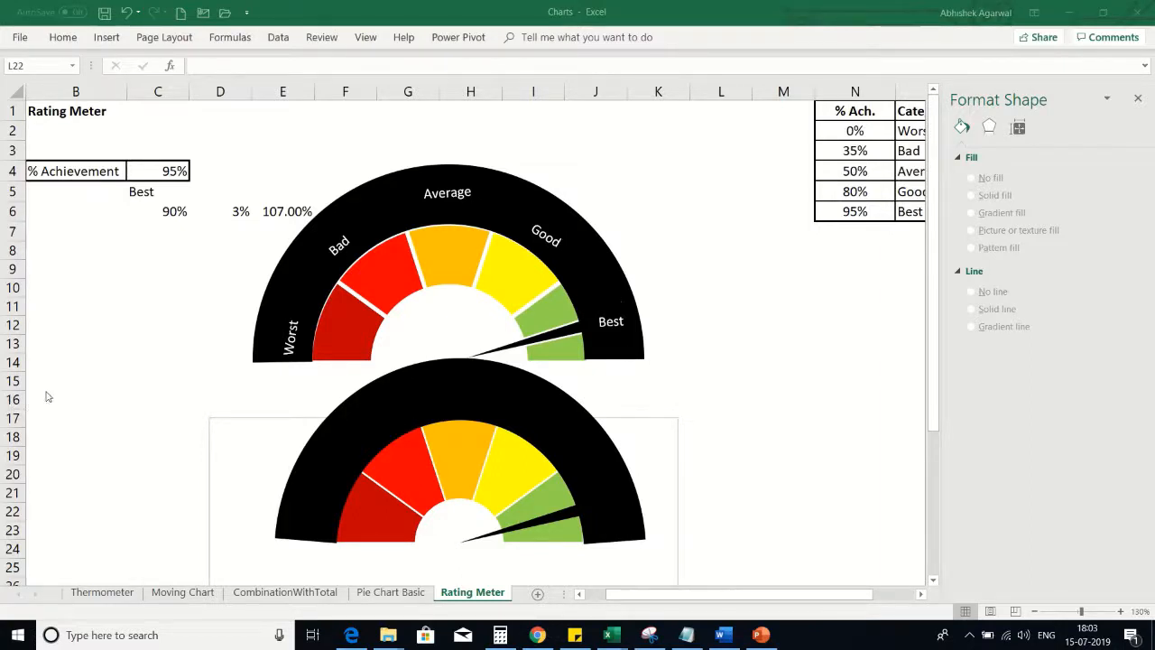
- Draw a small rectangle in the blank cells beside the lower meter and label it Worst
key("Escape")
left_click(107, 38)
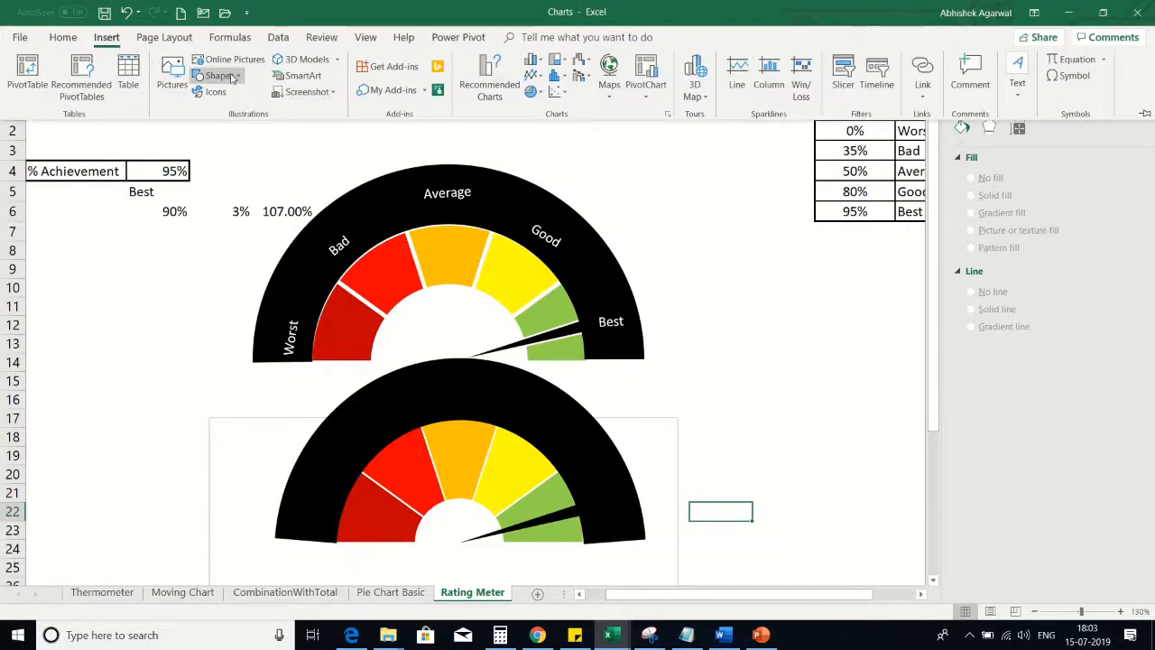
left_click(230, 78)
left_click(265, 110)
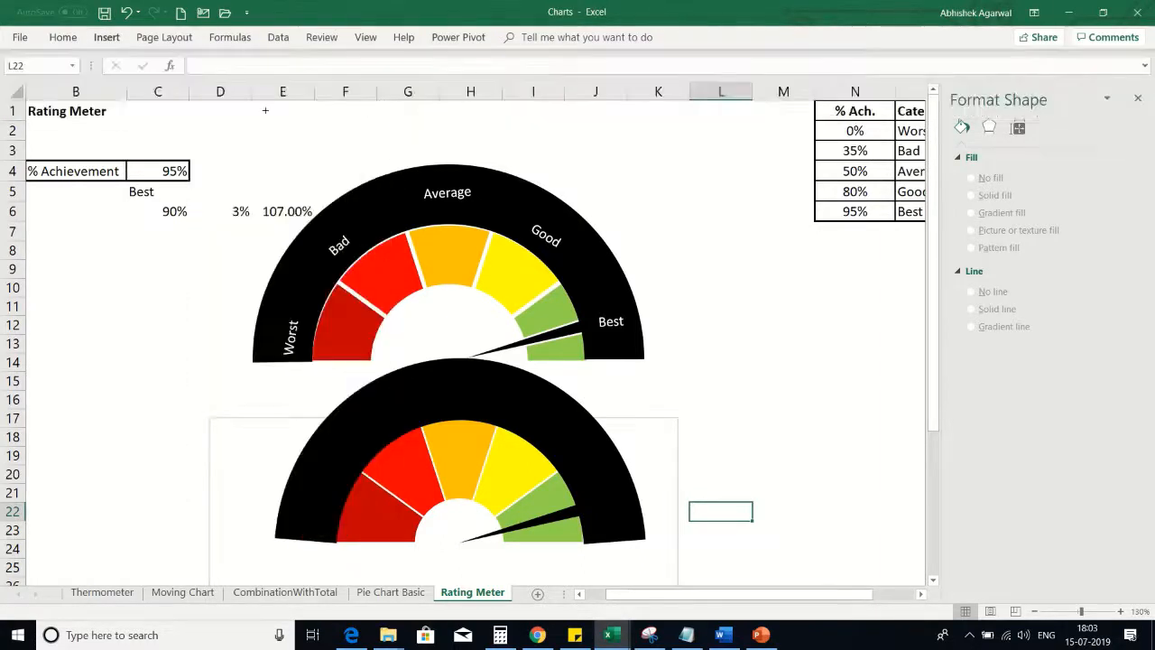
mouse_move(68, 412)
left_mouse_down()
mouse_move(87, 454)
mouse_move(141, 444)
left_mouse_up()
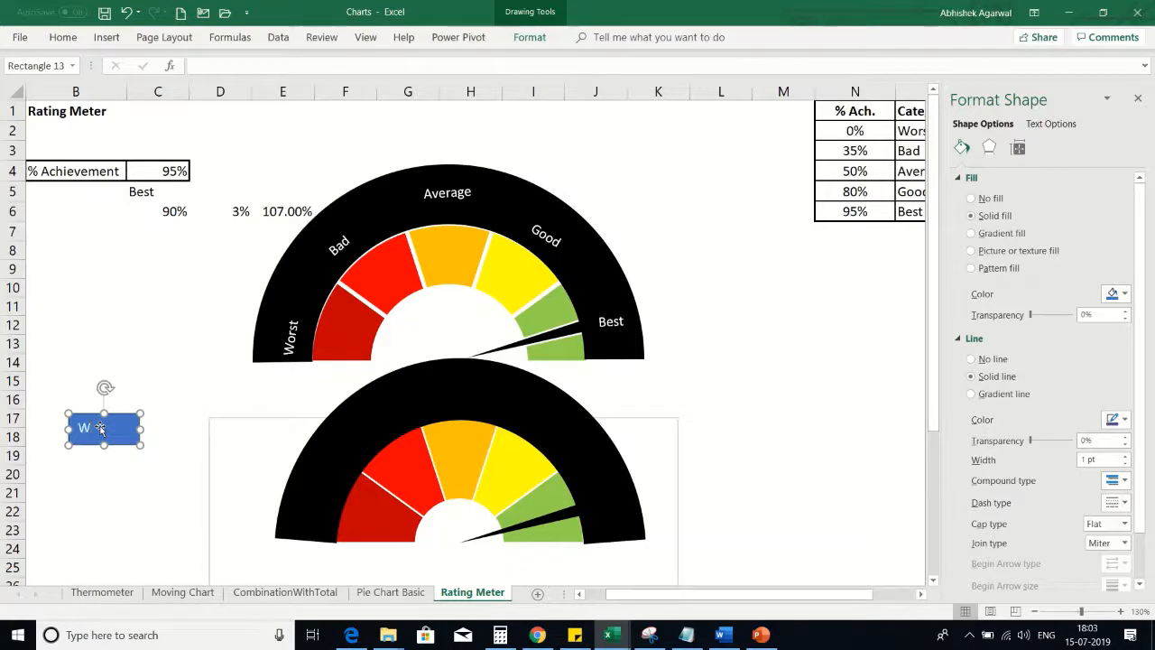
type("Worst")
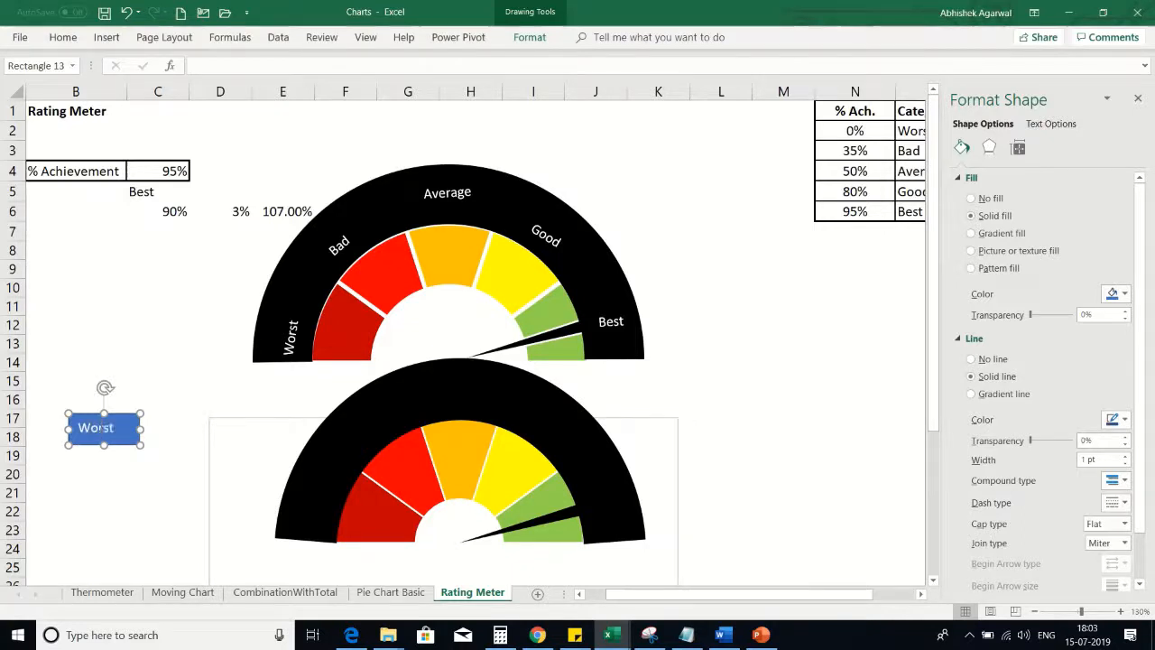
- Format the Worst rectangle with no fill and no line, and set its text fill to solid white
right_click(131, 414)
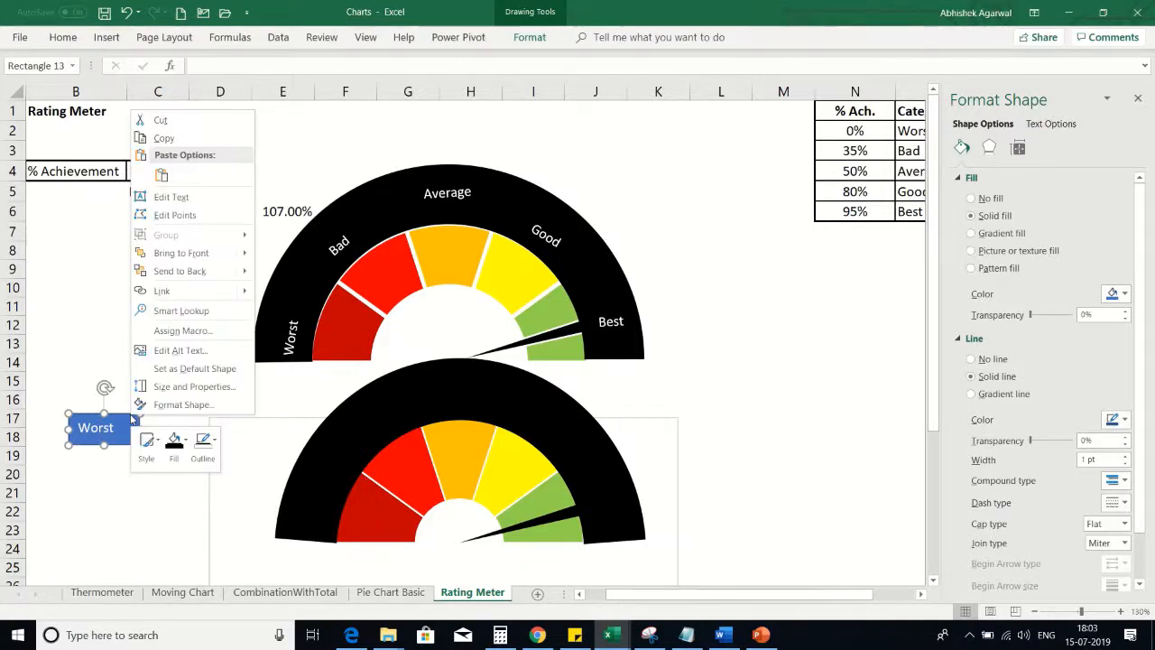
left_click(168, 401)
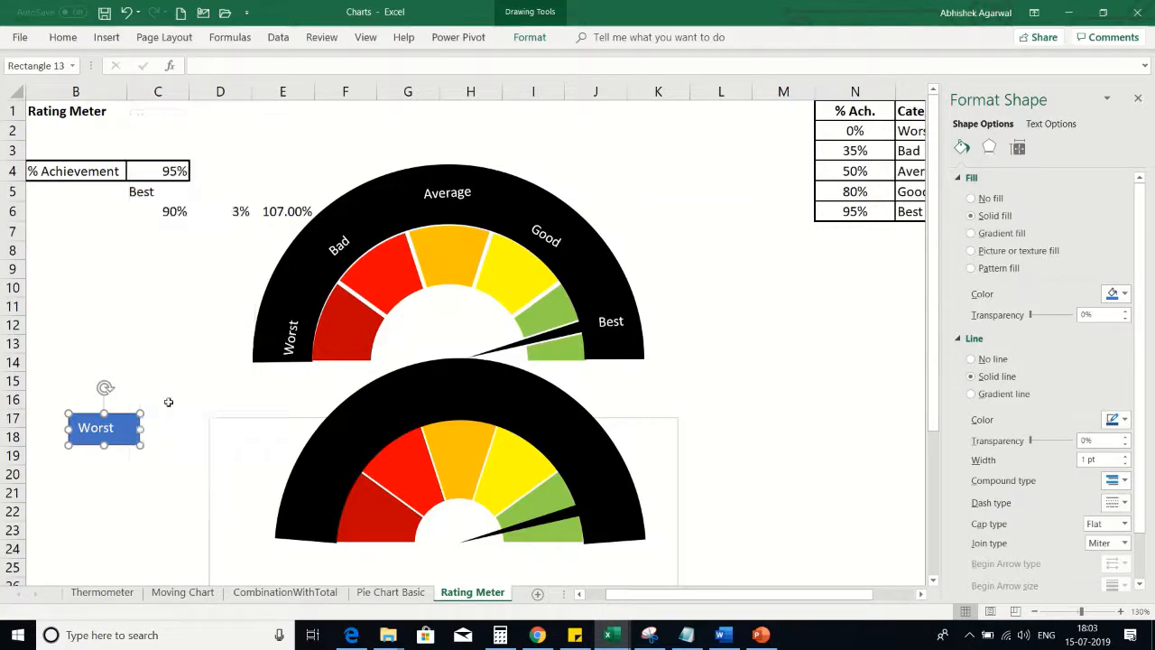
left_click(999, 201)
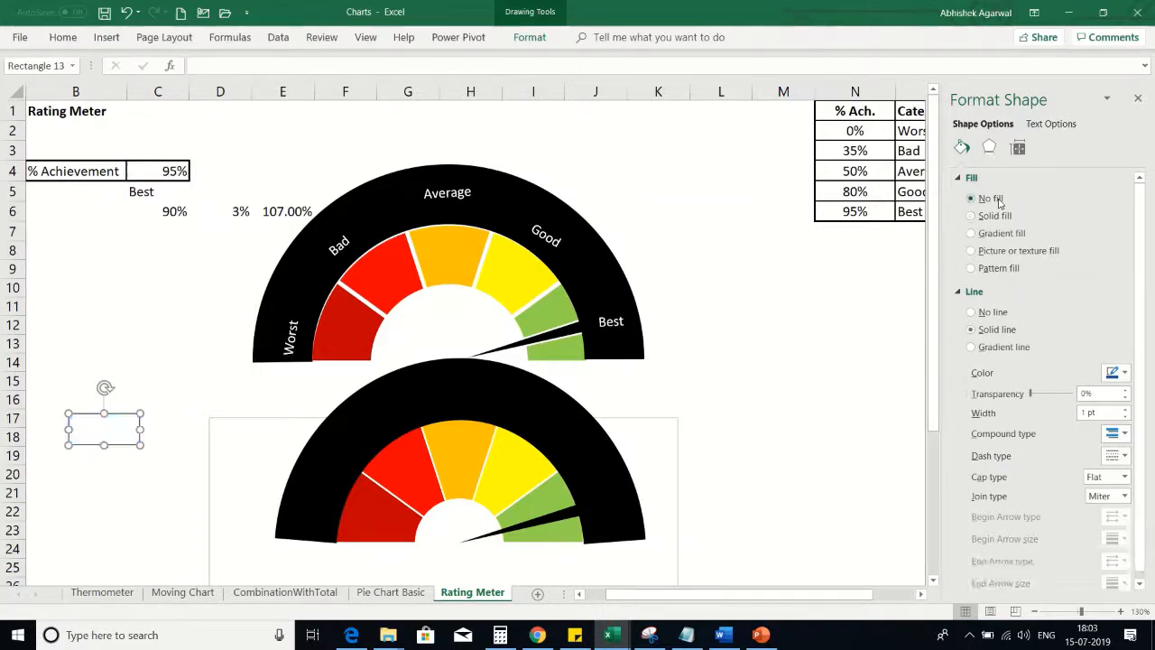
left_click(986, 313)
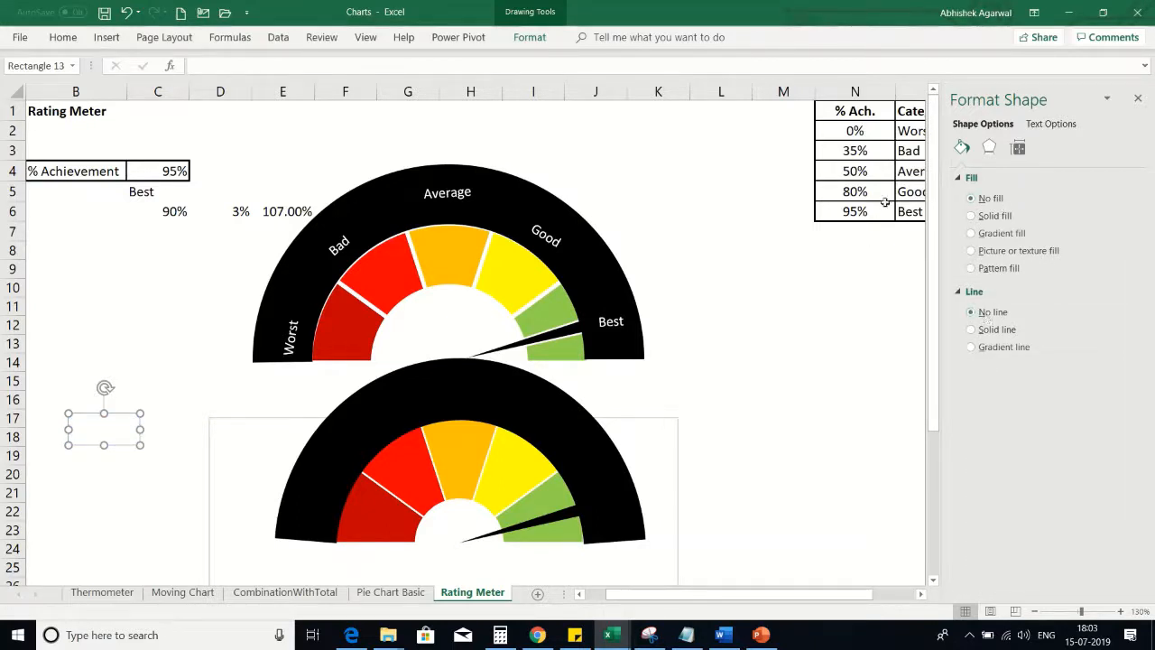
left_click(1064, 124)
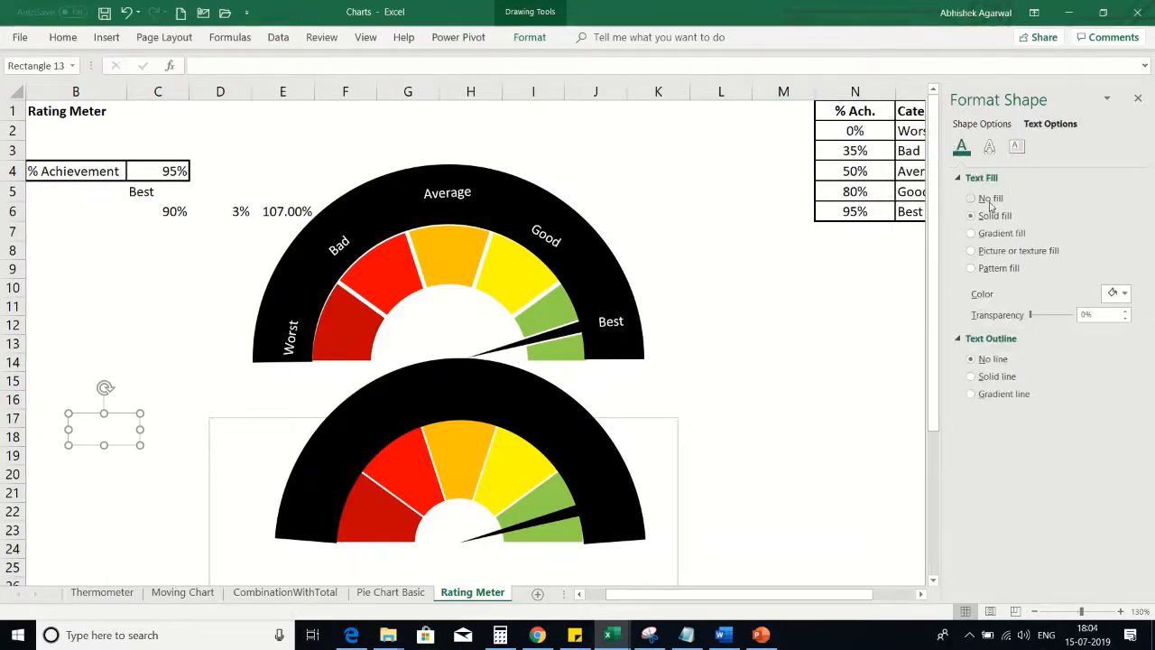
left_click(1125, 295)
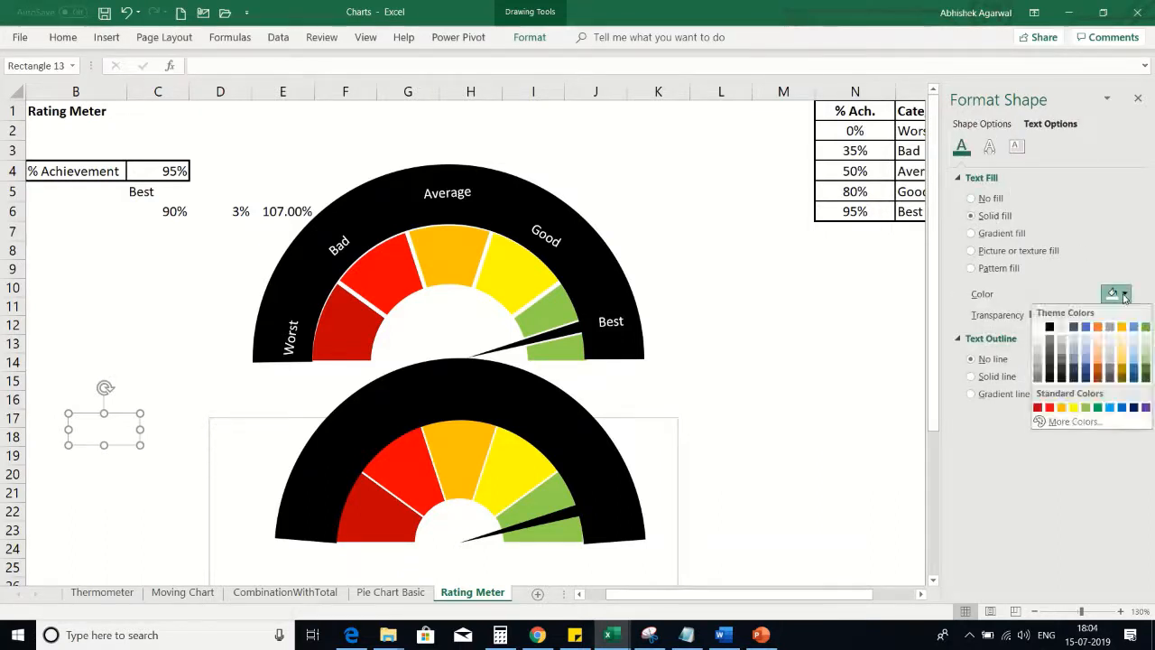
left_click(1038, 329)
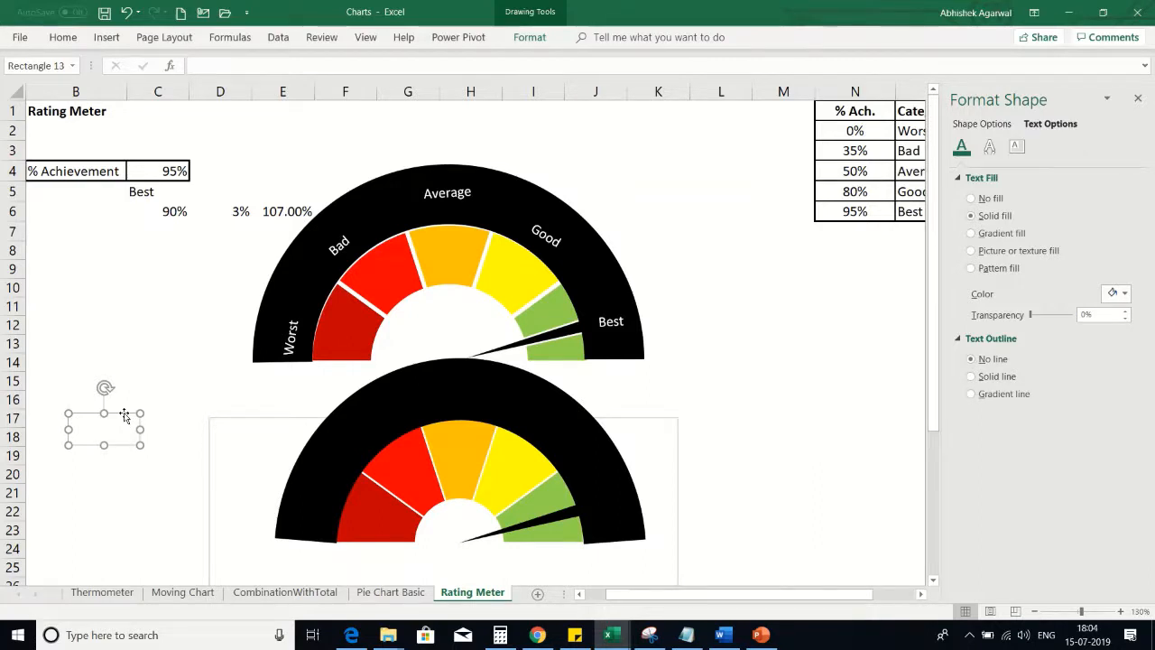
- Place the Worst label on the left end of the lower meter's black arc, rotated to follow the curve
mouse_move(125, 413)
left_mouse_down()
mouse_move(284, 486)
mouse_move(342, 488)
mouse_move(306, 461)
mouse_move(303, 487)
mouse_move(321, 504)
mouse_move(281, 490)
left_mouse_up()
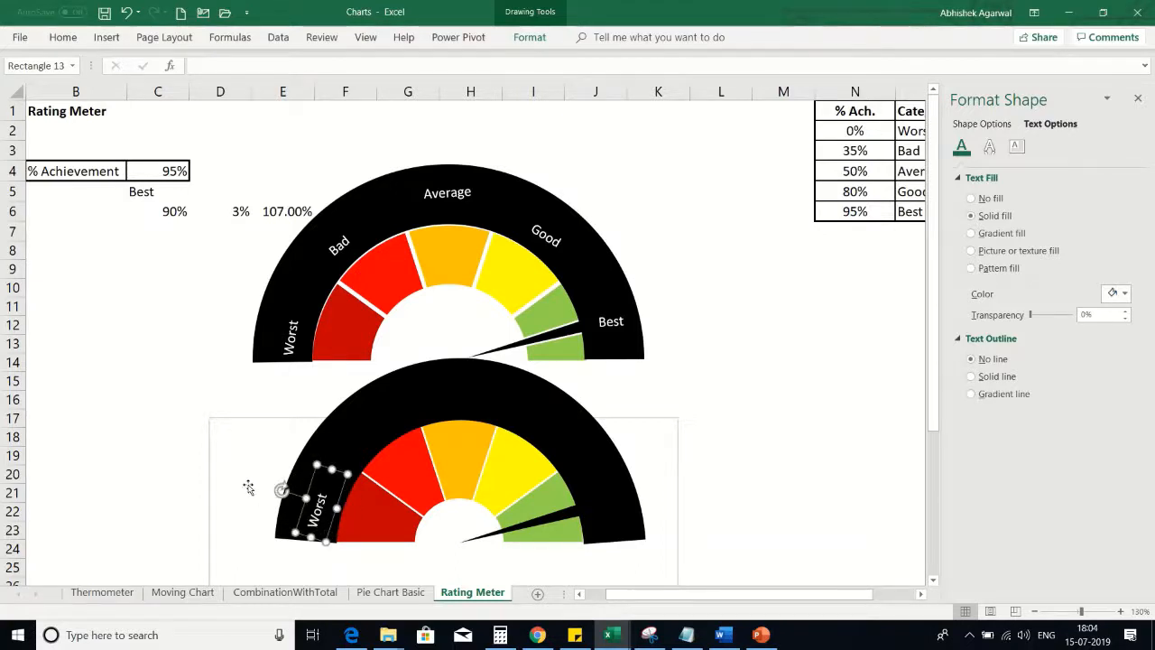
left_click(248, 487)
left_click(285, 487)
- Paste a copy of the Worst label at B18 and move it clear of the sheet's left edge
left_click(90, 441)
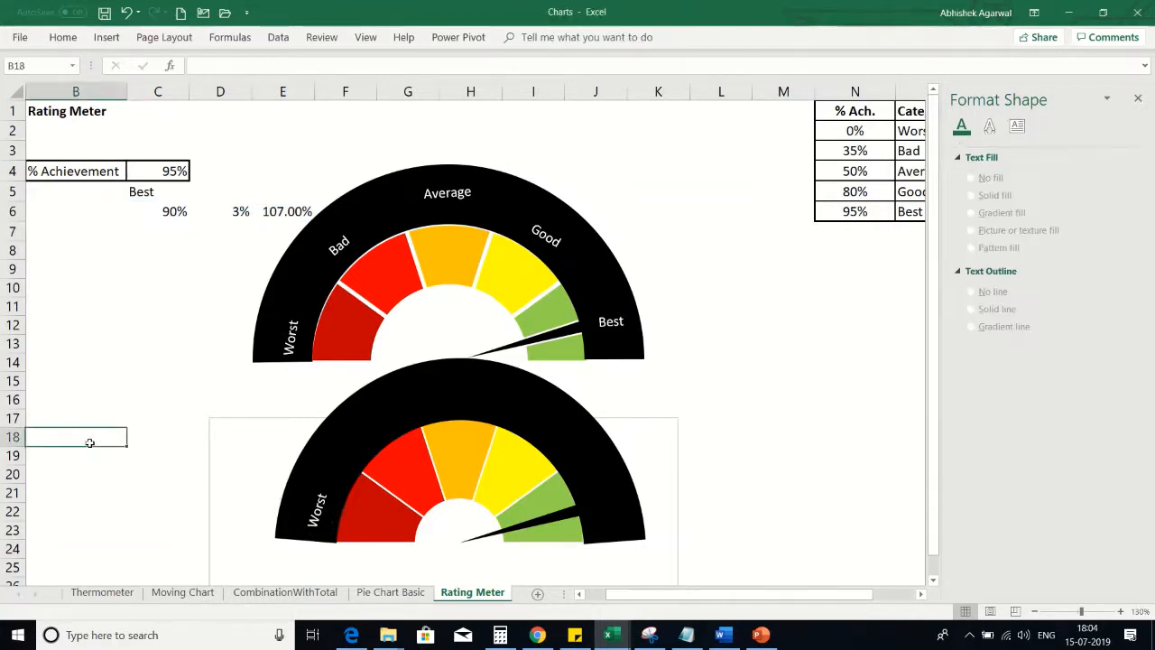
key("ctrl+v")
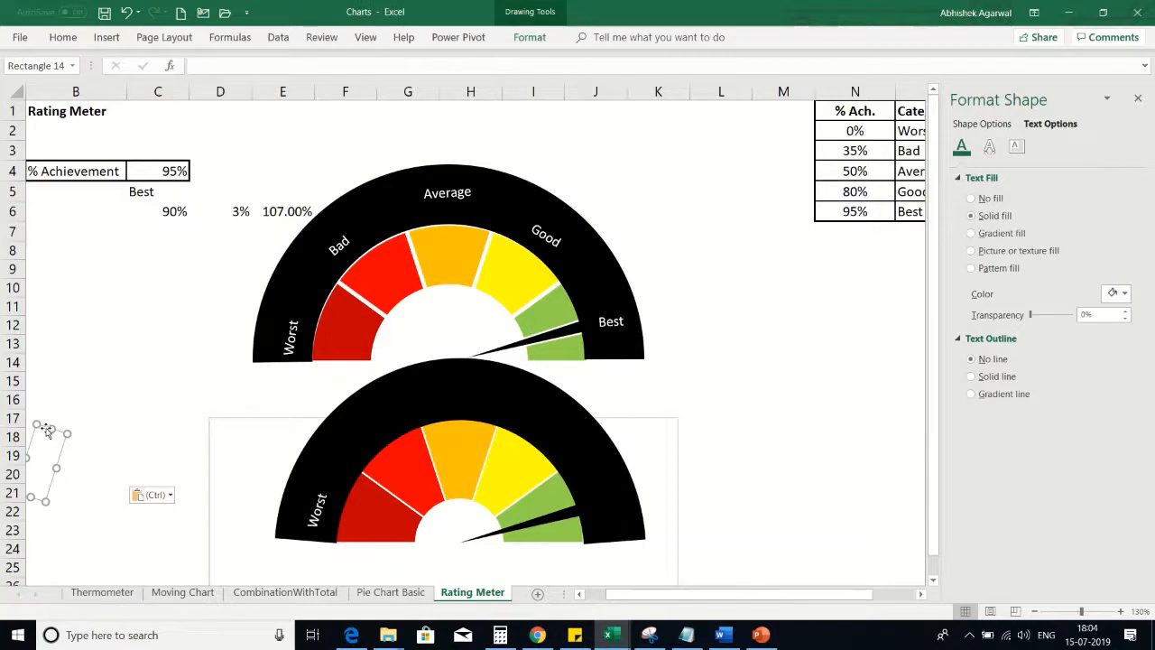
left_click_drag(47, 429, 129, 406)
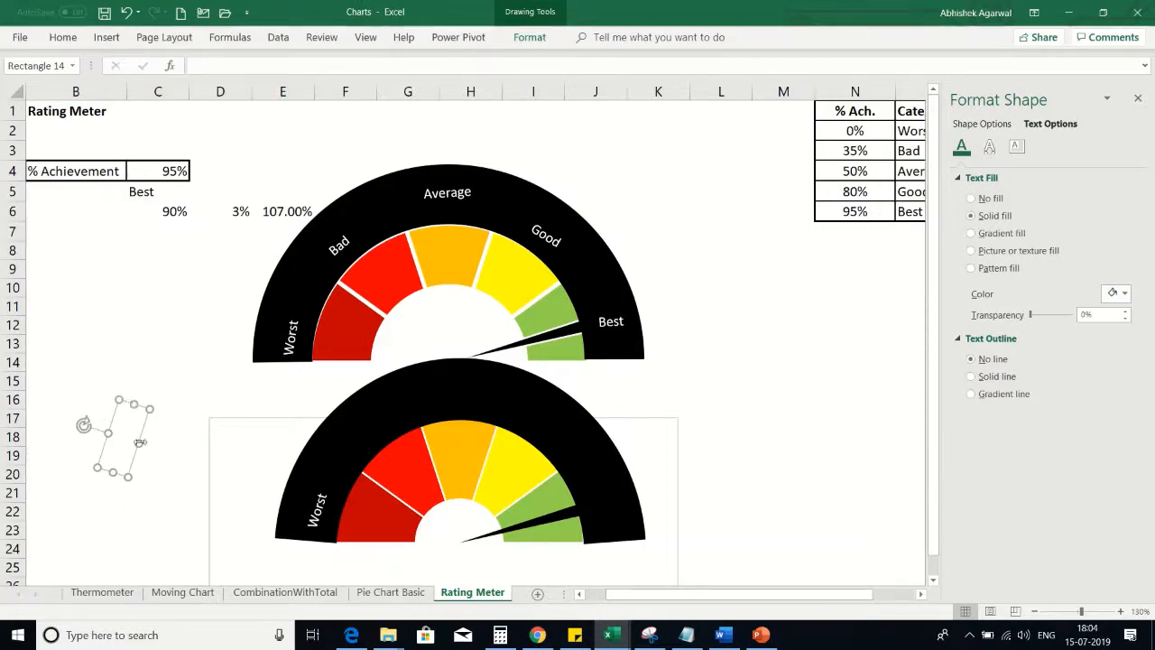
- Try to replace the copied label's text with Bad by entering it as the shape's formula
left_click(201, 68)
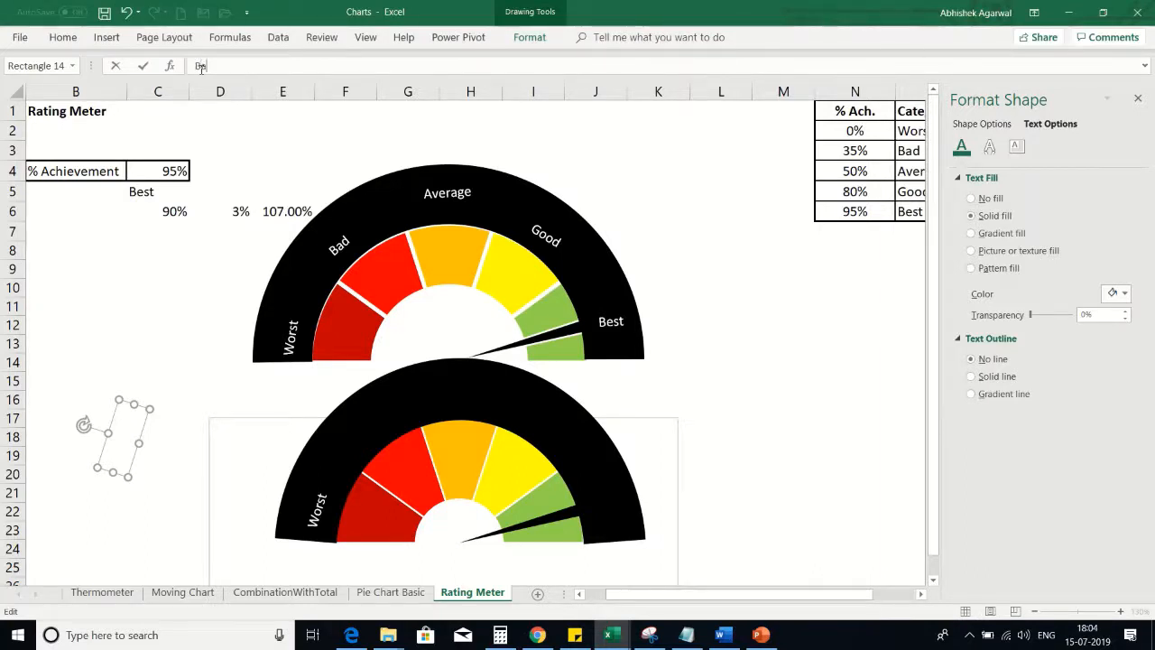
type("Badd")
key("BackSpace")
left_click(170, 343)
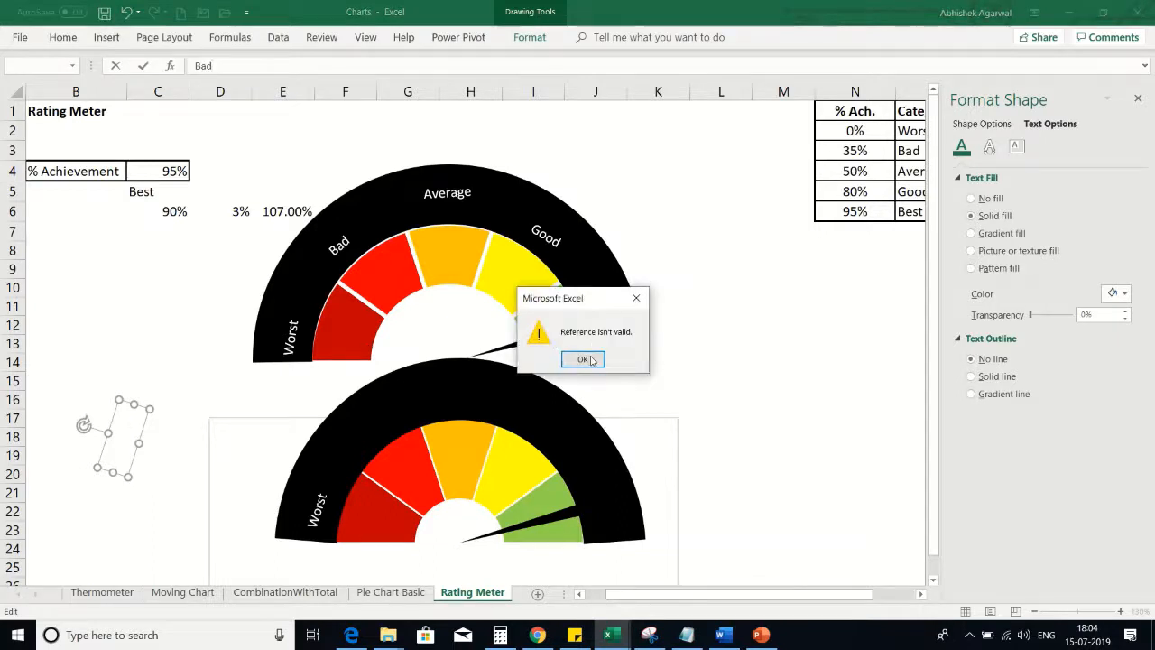
left_click(582, 360)
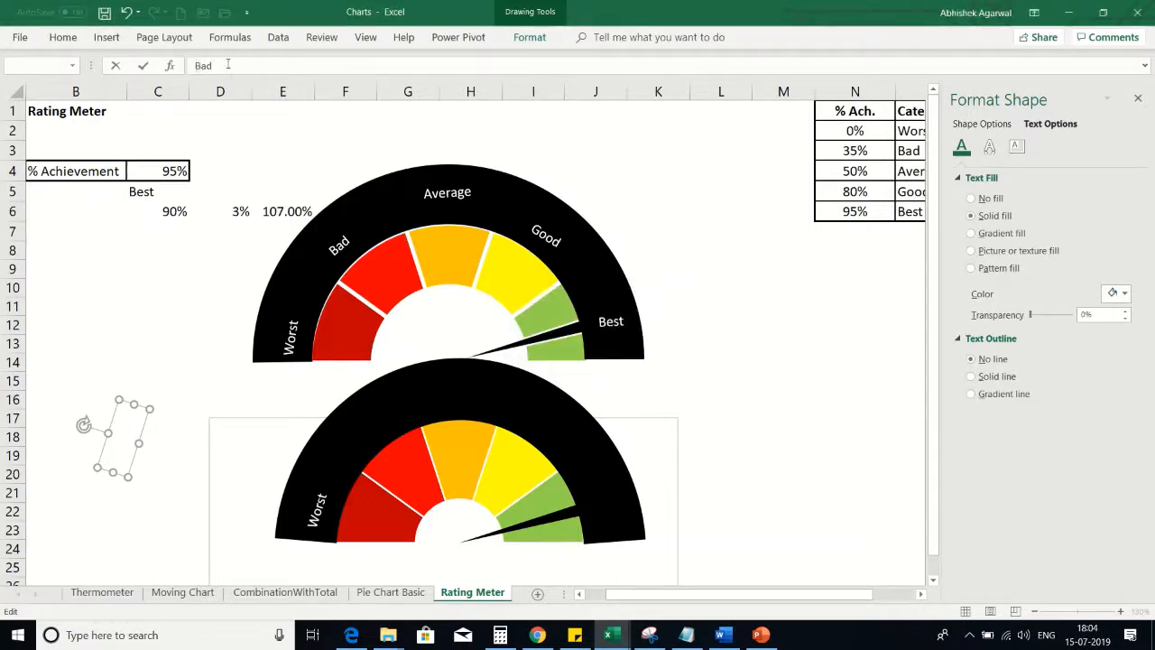
key("BackSpace")
key("BackSpace")
left_click(82, 300)
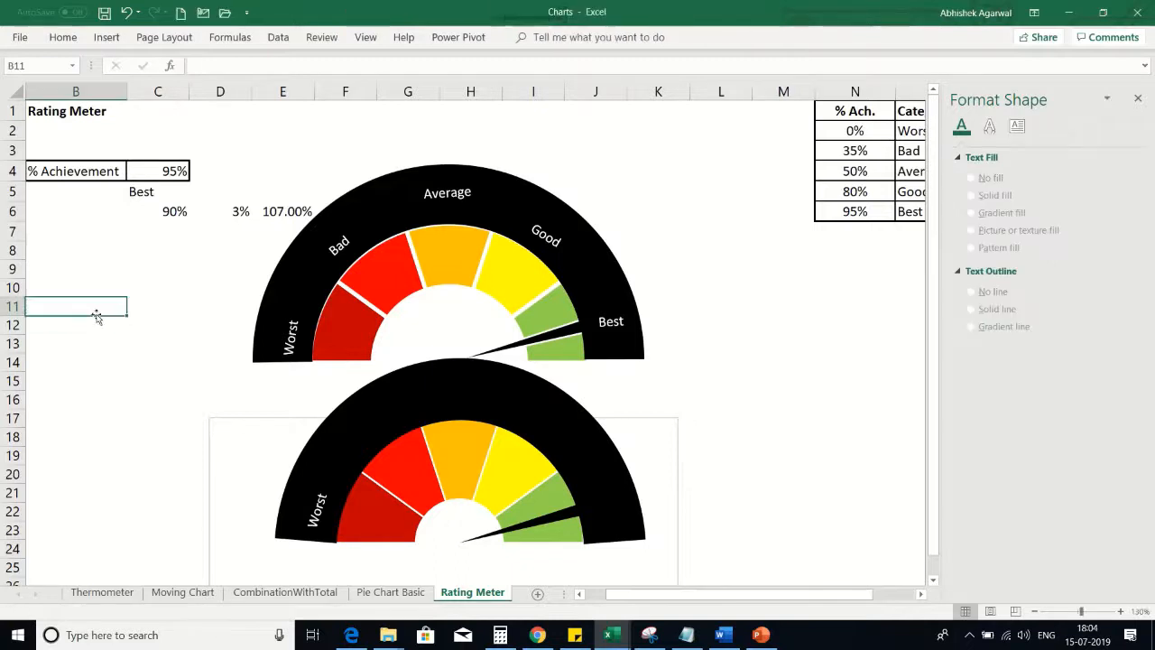
left_click(334, 490)
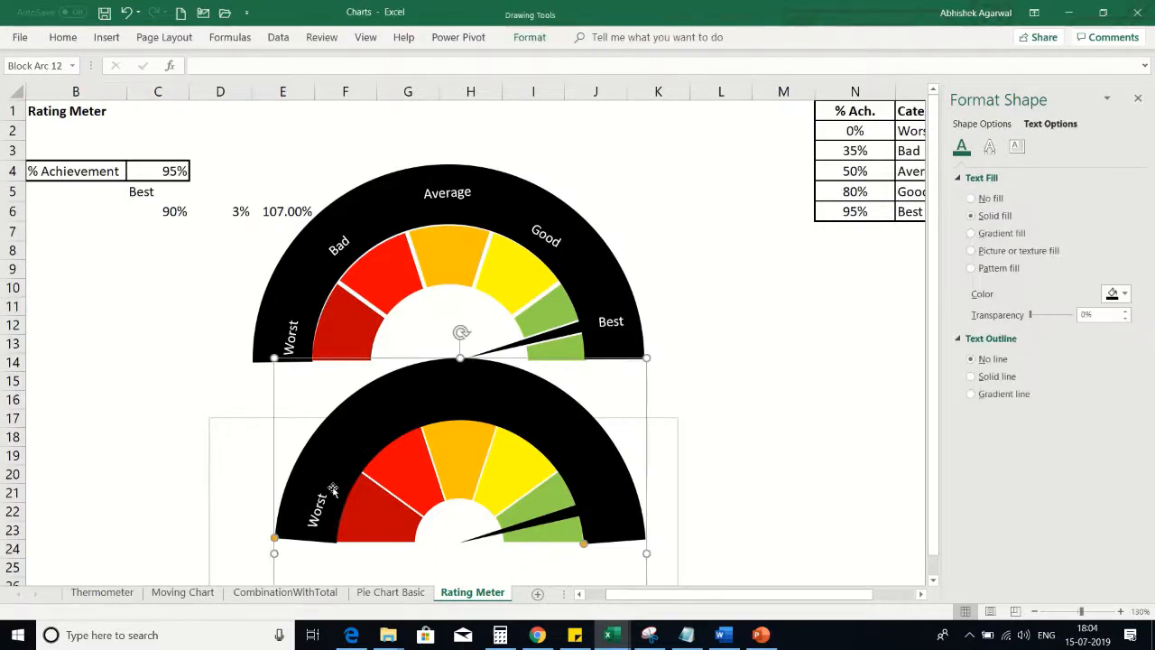
left_click(321, 508)
left_click(142, 443)
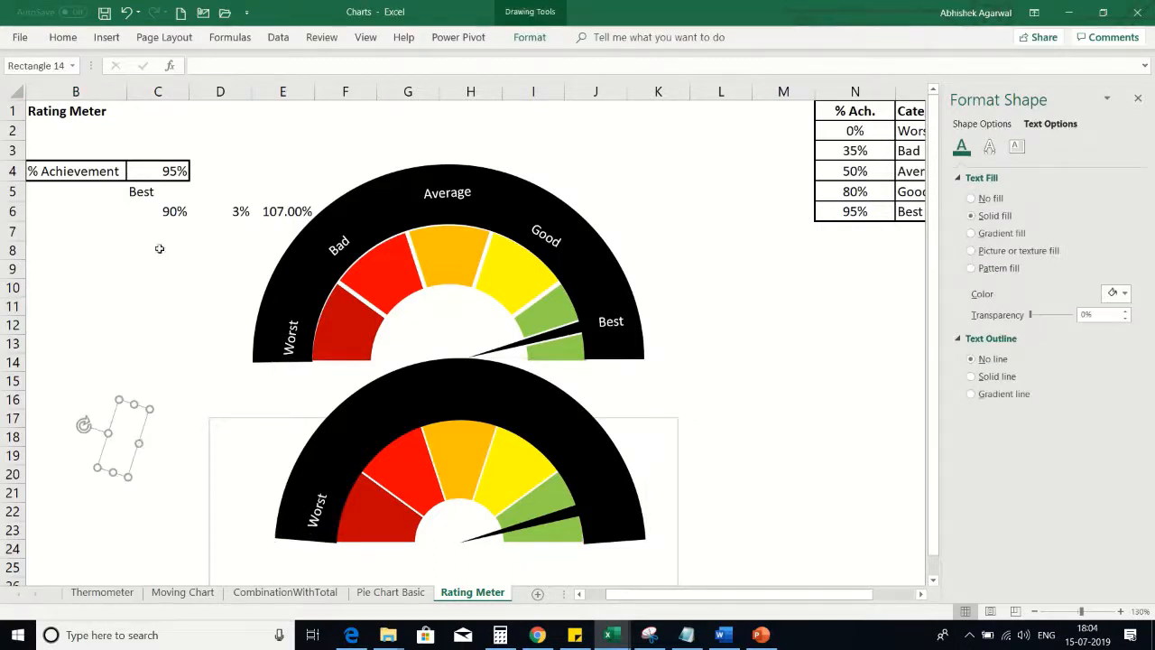
key("Escape")
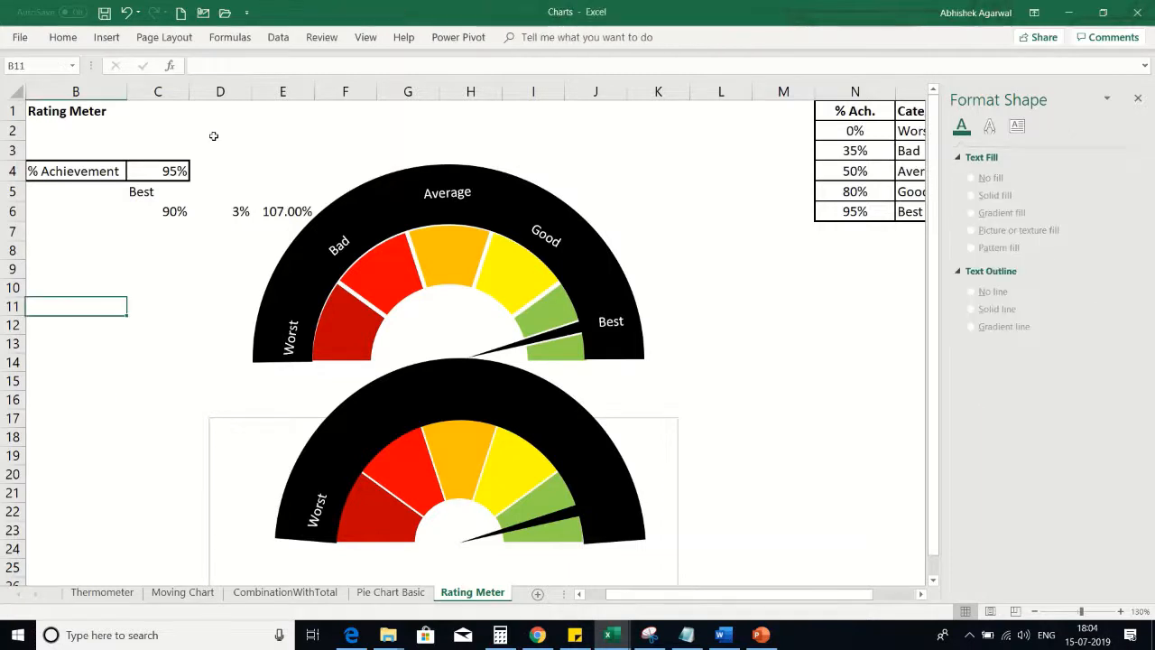
- Draw a new rectangle around B15:B17, beside the lower meter, and give it the text Bad
left_click(106, 41)
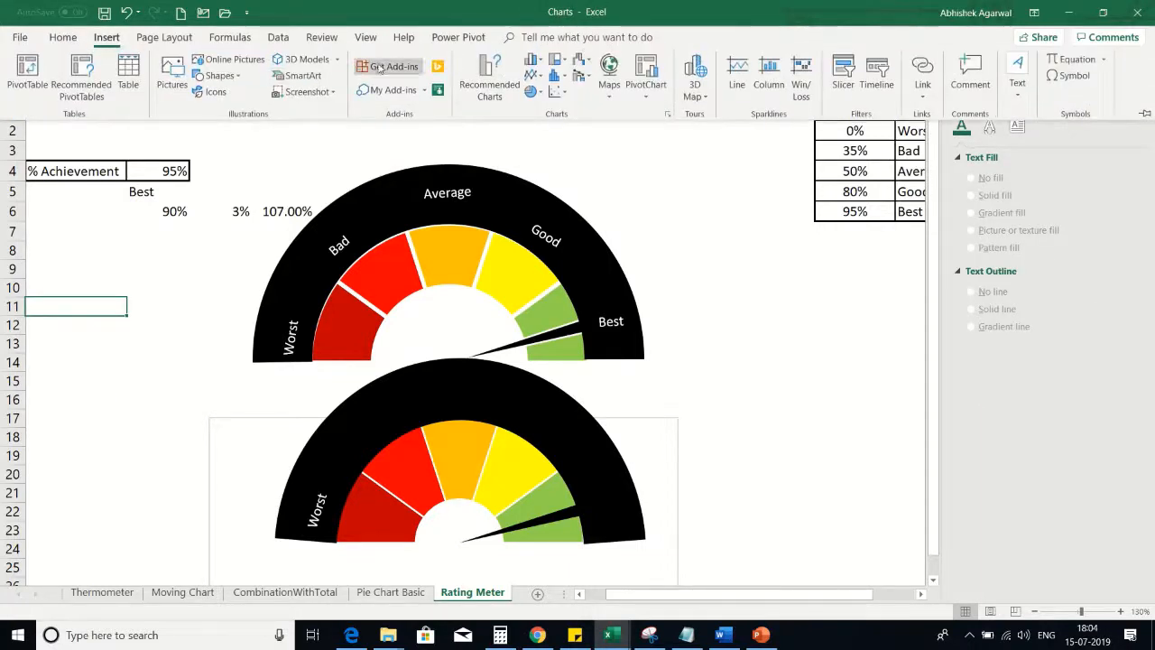
left_click(219, 75)
left_click(260, 109)
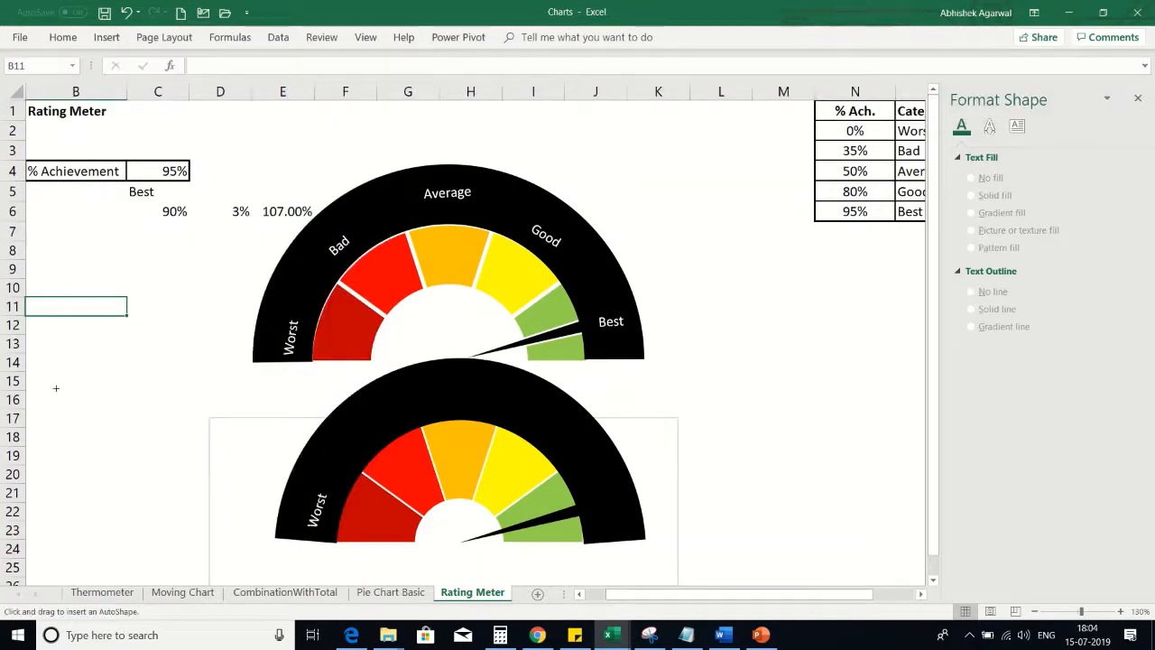
left_click_drag(57, 386, 136, 418)
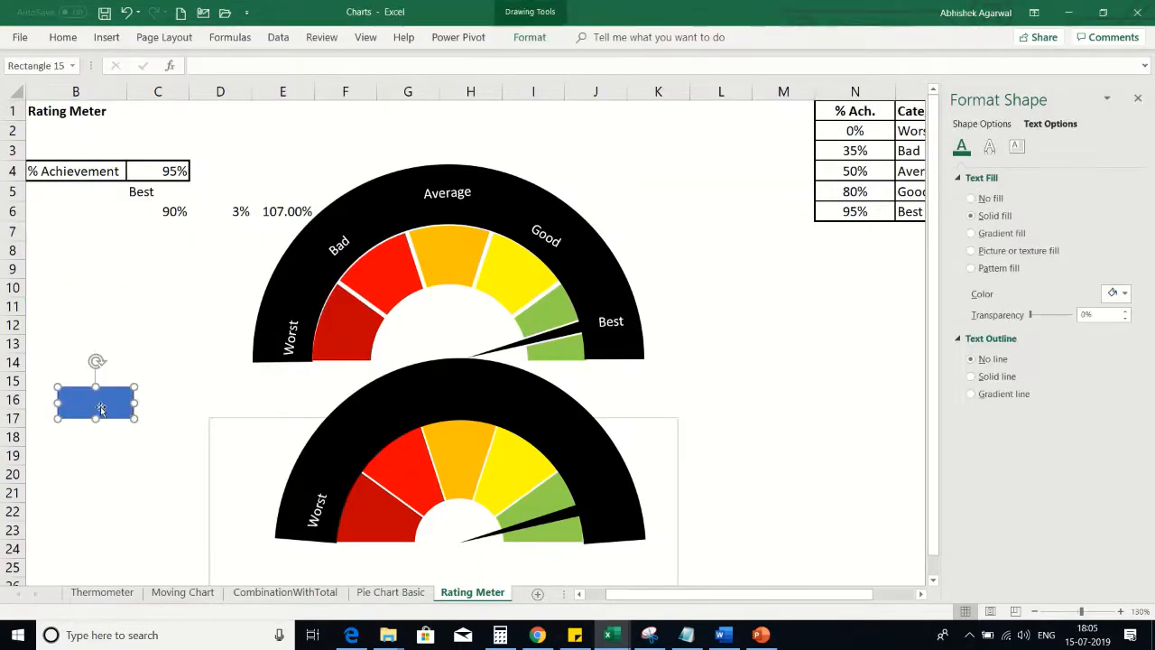
type("Bad")
- Try setting the Bad label's text fill to no fill, and undo the change
left_click(986, 198)
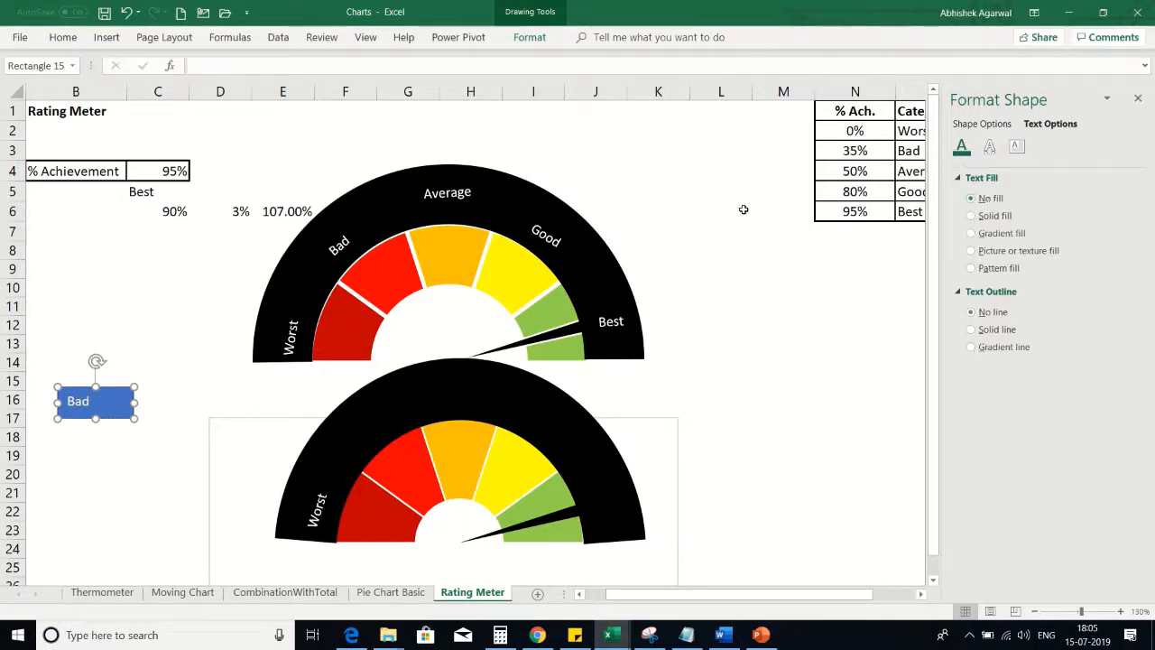
left_click(124, 390)
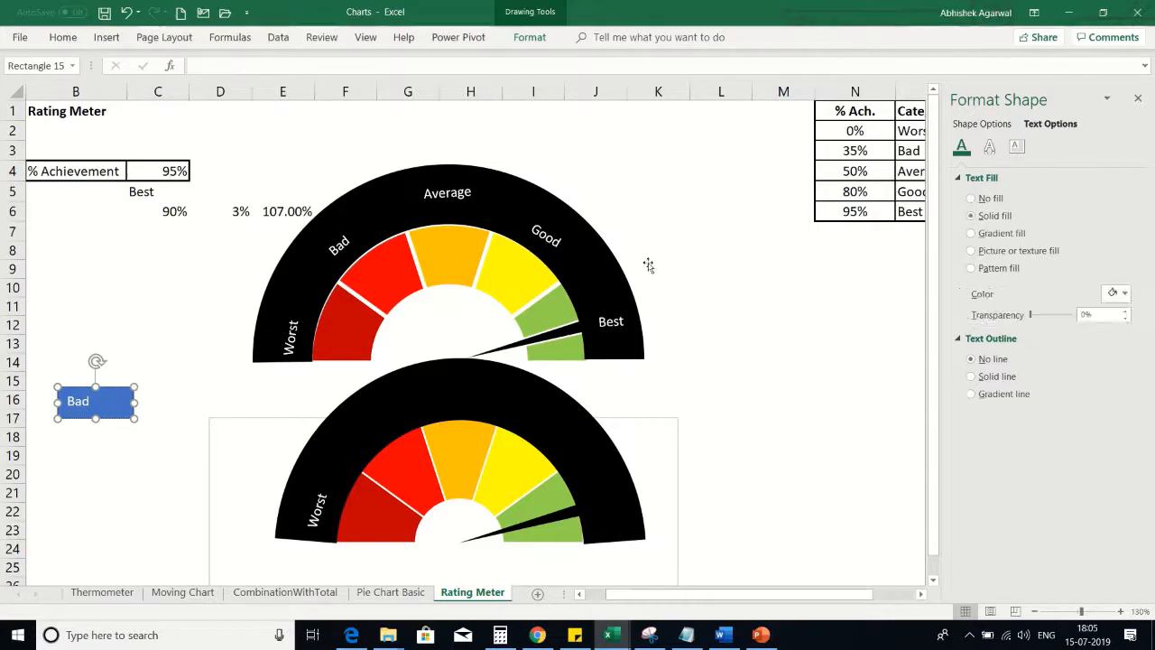
left_click(997, 200)
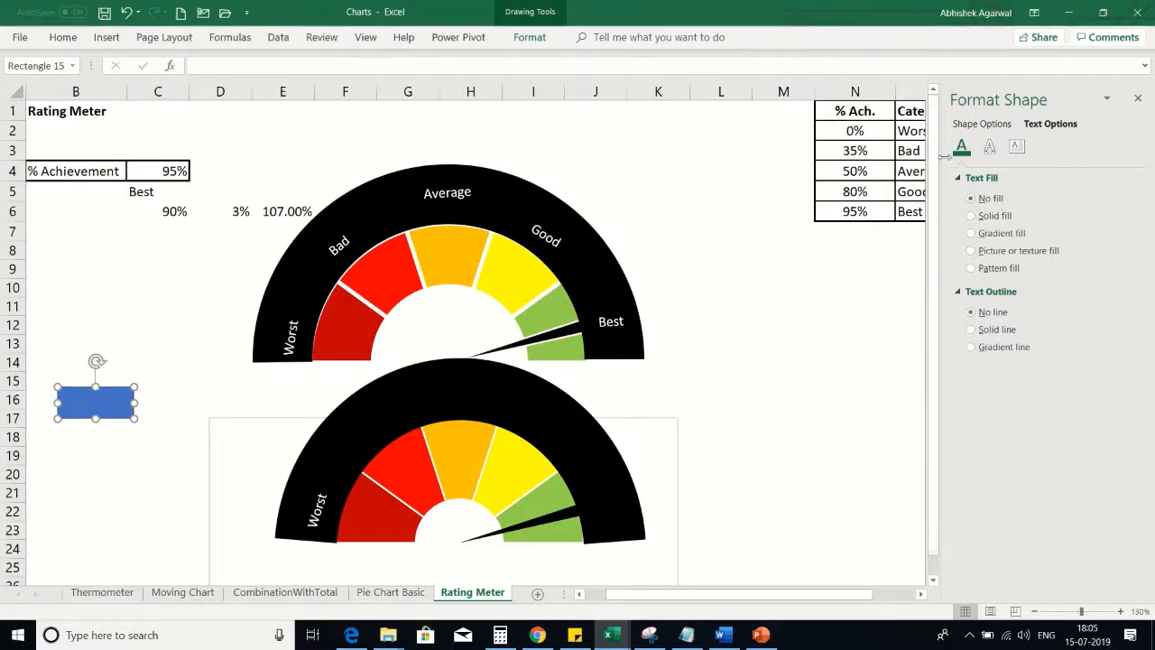
key("ctrl+z")
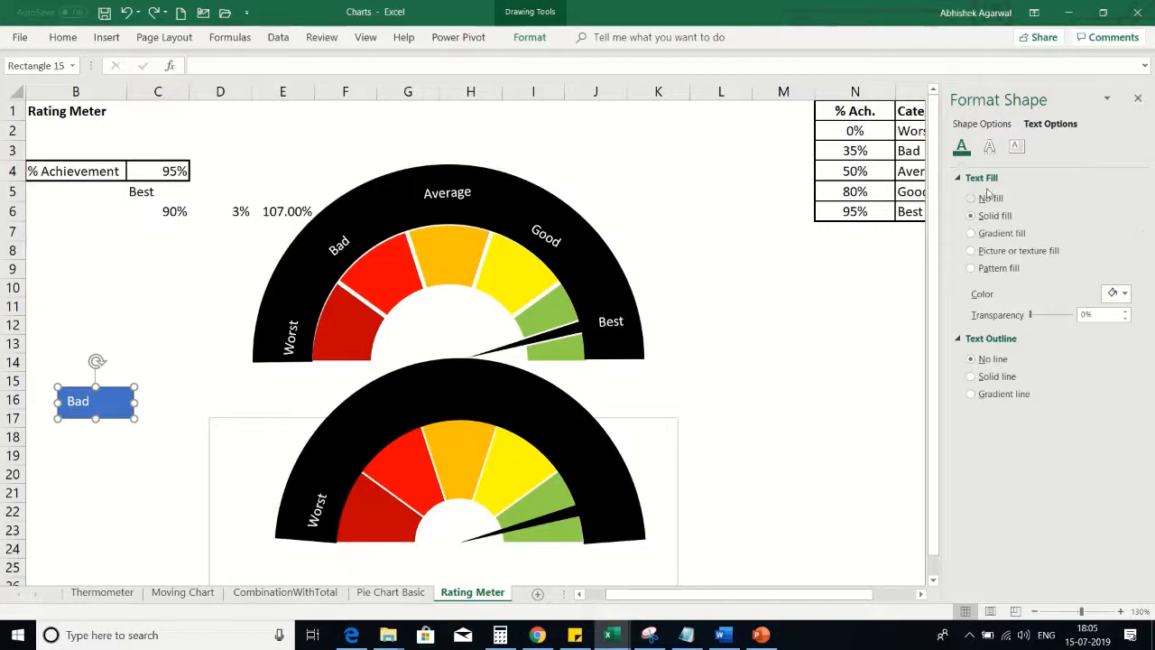
- Format the Bad rectangle with no fill, no line and white text, and move it onto the lower meter's arc above the bright red segment
left_click(973, 130)
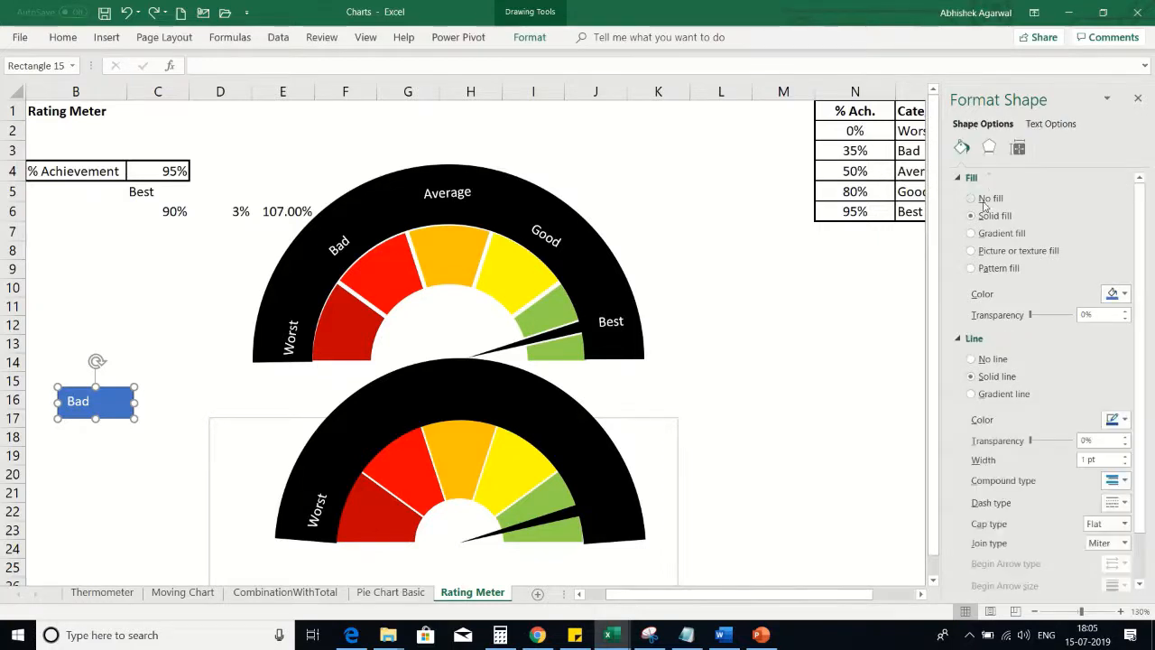
left_click(984, 200)
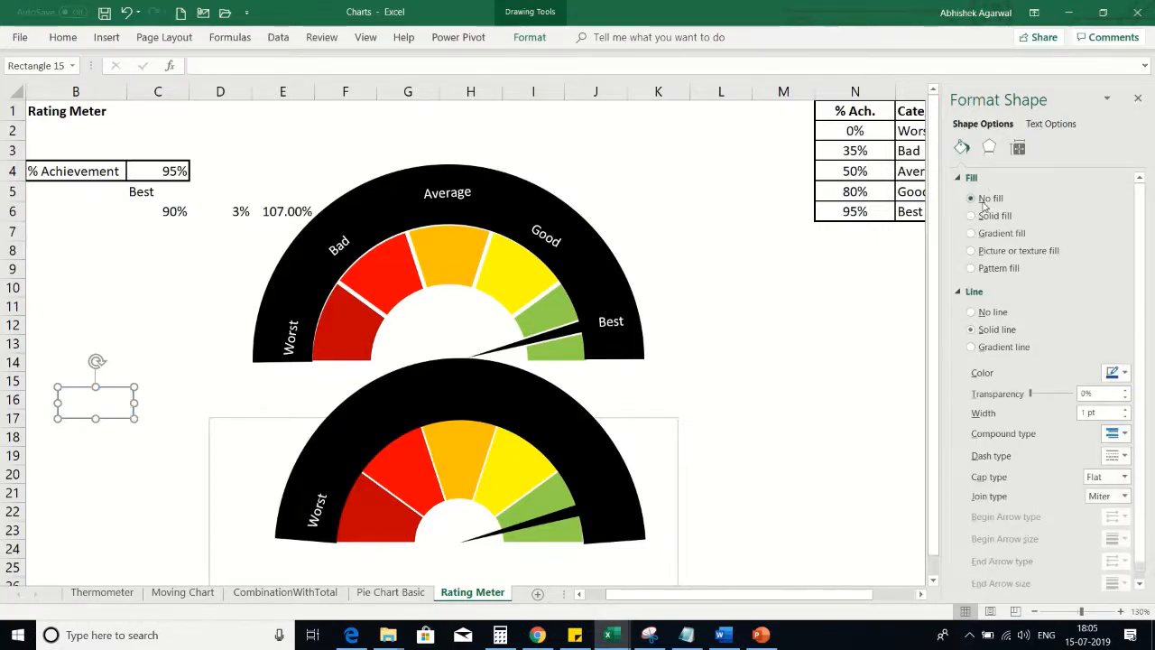
left_click(985, 313)
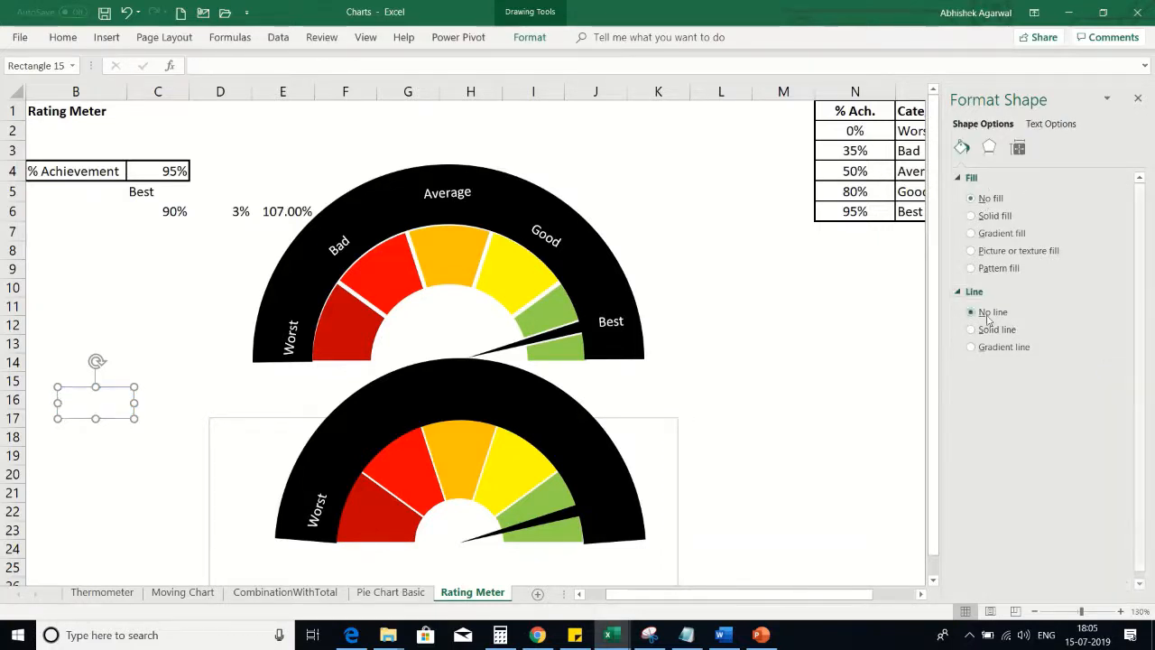
left_click(1047, 125)
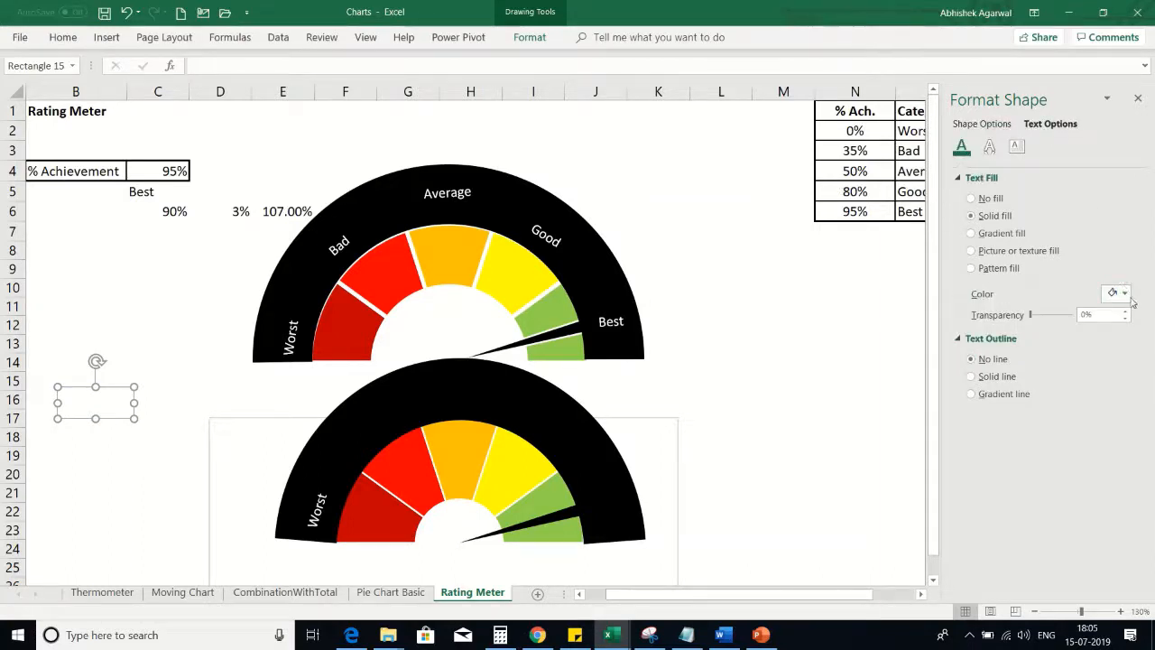
left_click(1125, 294)
left_click(1041, 329)
left_click_drag(214, 419, 408, 442)
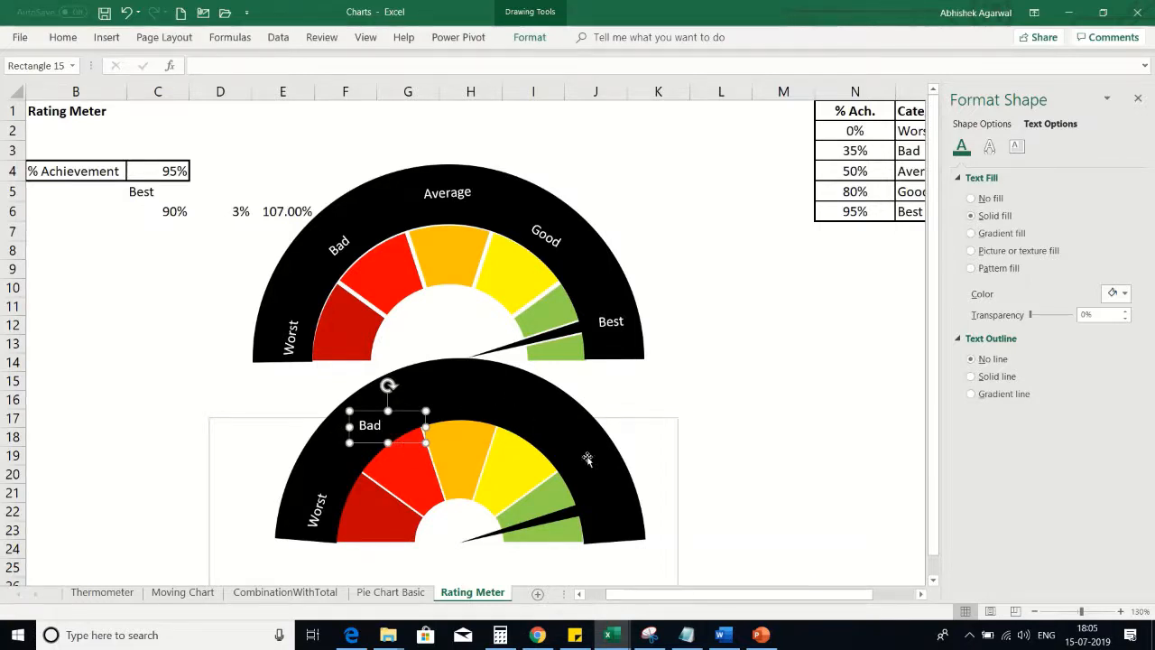
- Duplicate the upper meter's Average, Good and Best labels together and place the copies on the lower meter's black arc
left_click(456, 193)
left_click(542, 235, "ctrl")
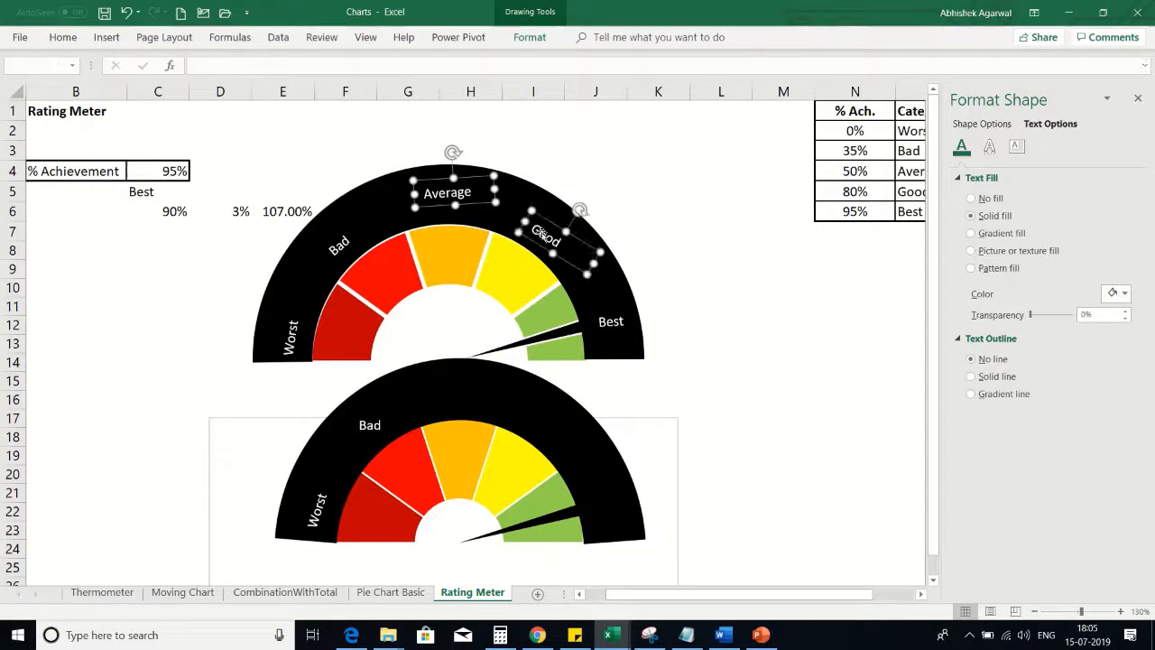
left_click(605, 313, "ctrl")
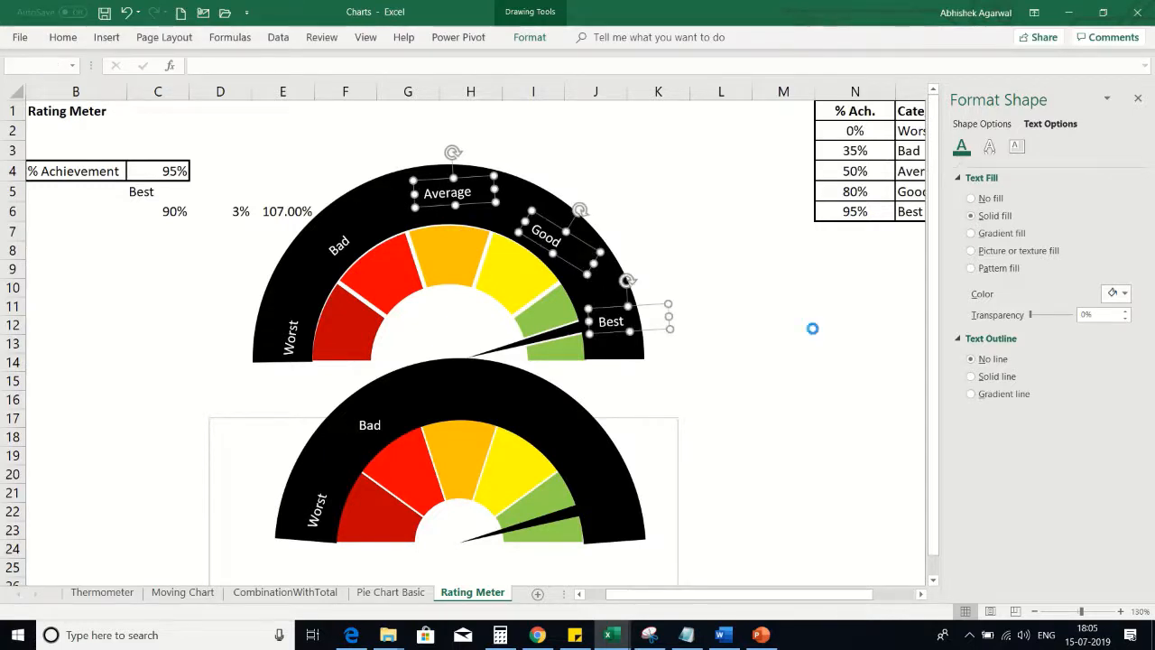
key("Left")
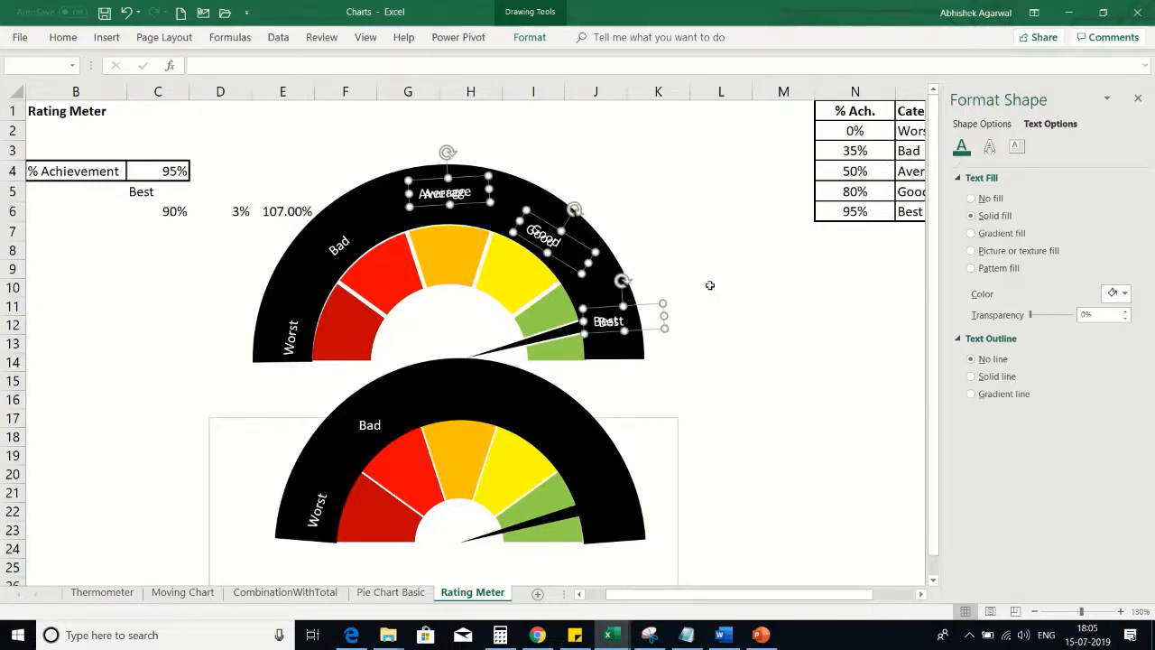
left_click_drag(563, 261, 578, 450)
left_click(742, 421)
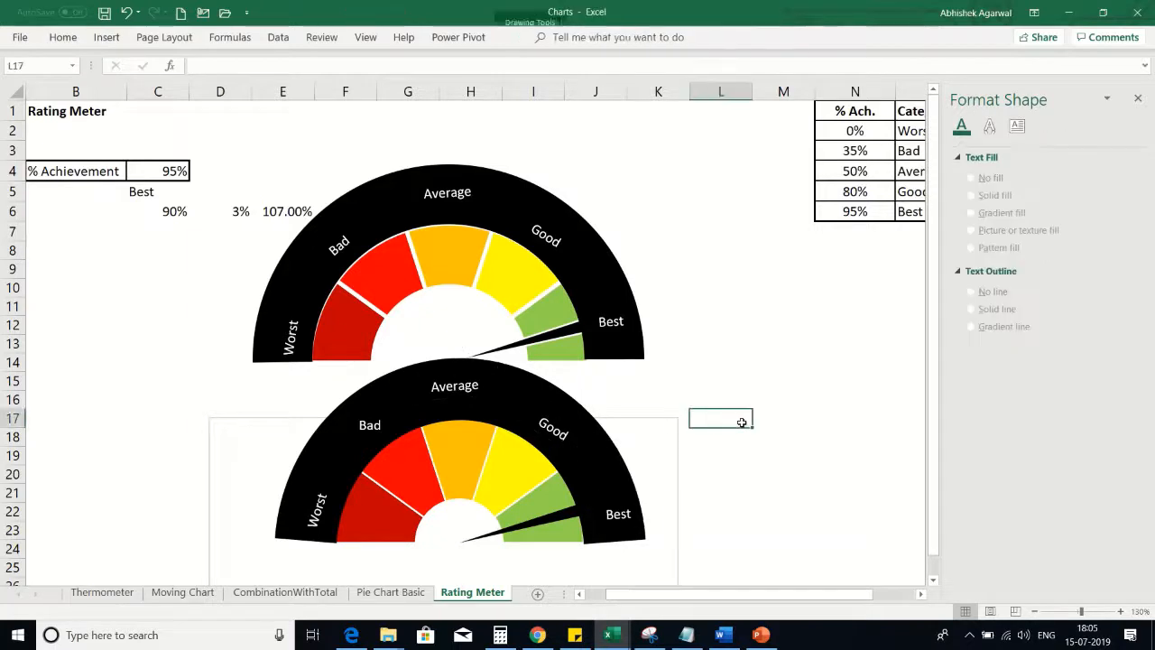
- Test both meters by setting % Achievement in C4 to 10% and to 20%
left_click(936, 582)
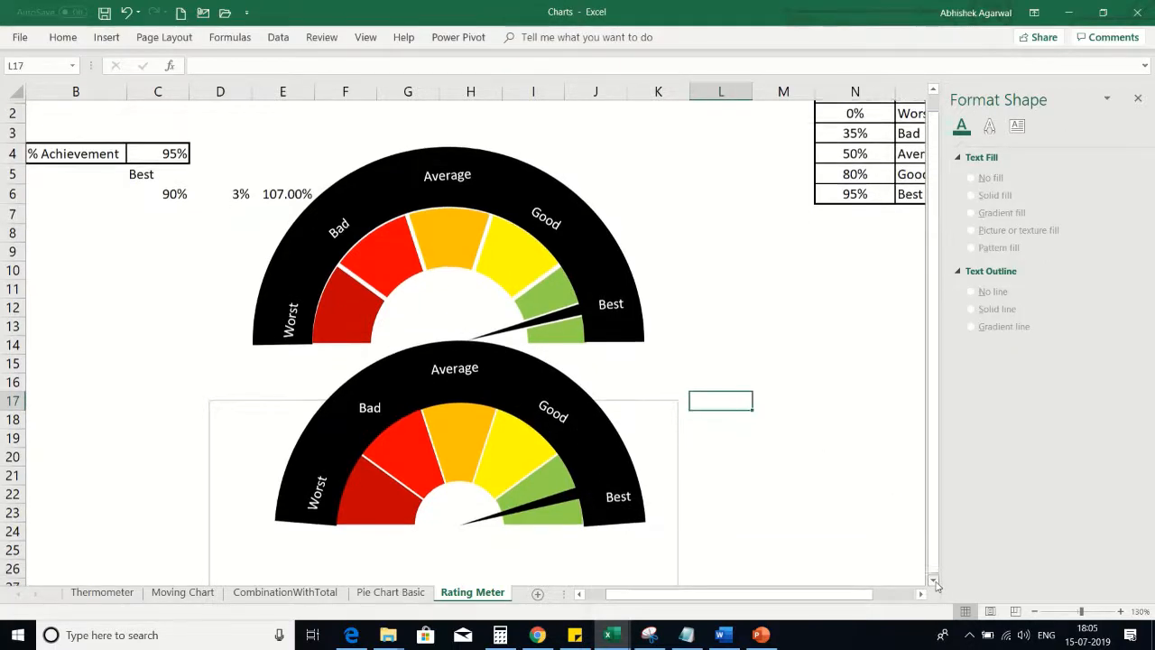
left_click(170, 153)
type("10%")
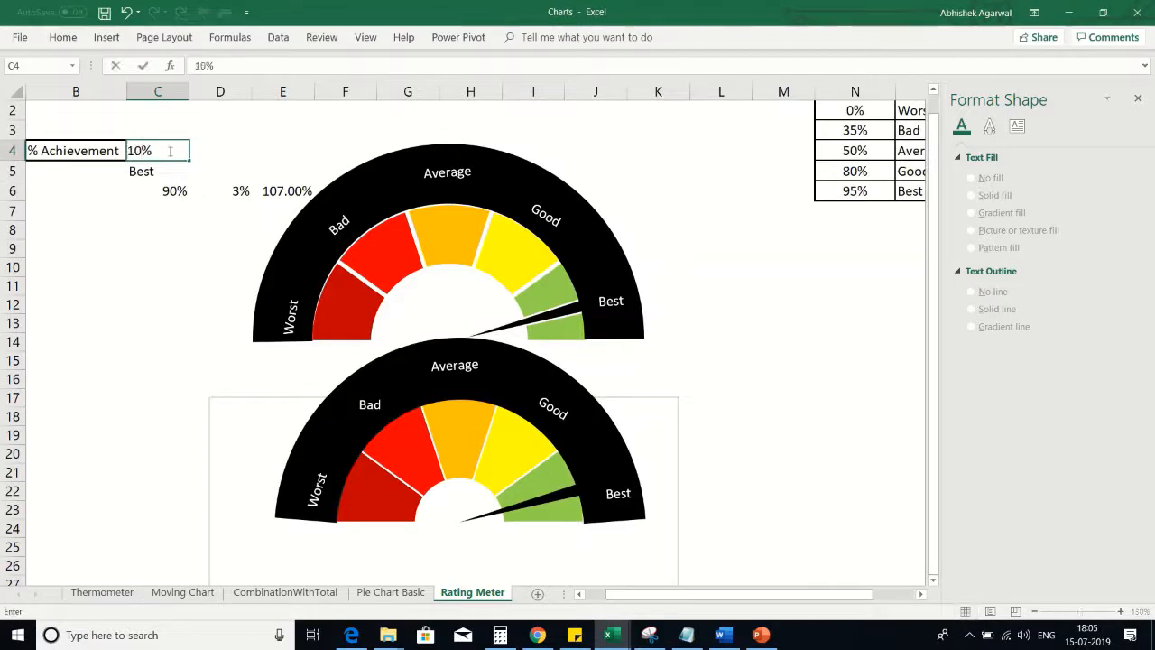
key("Return")
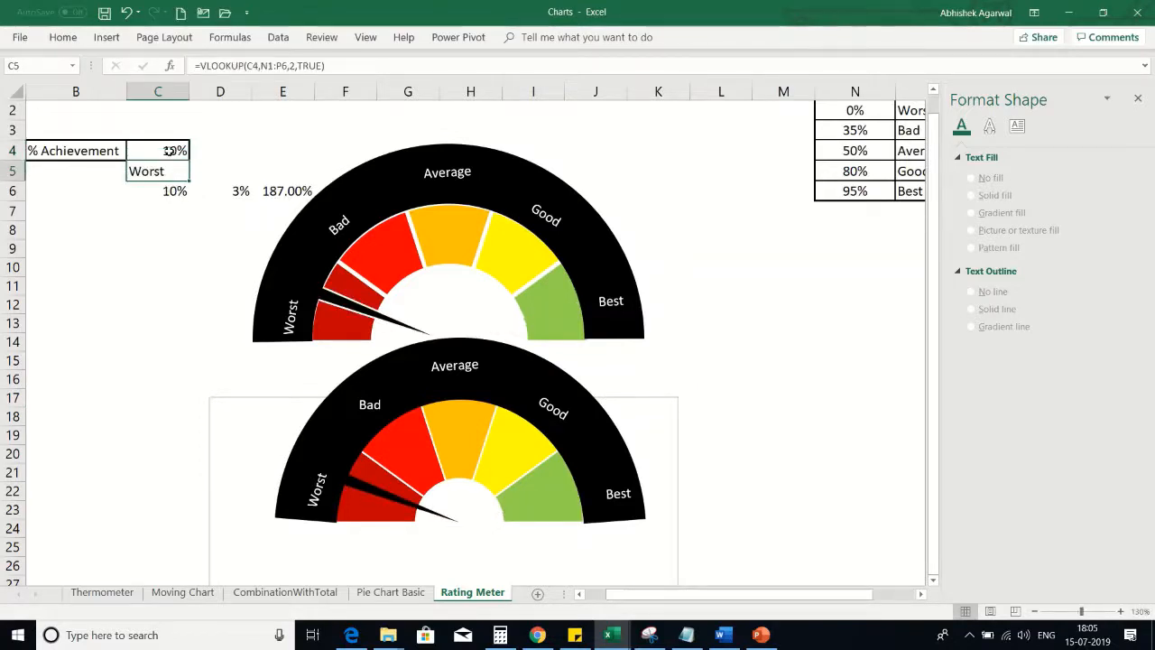
left_click(169, 150)
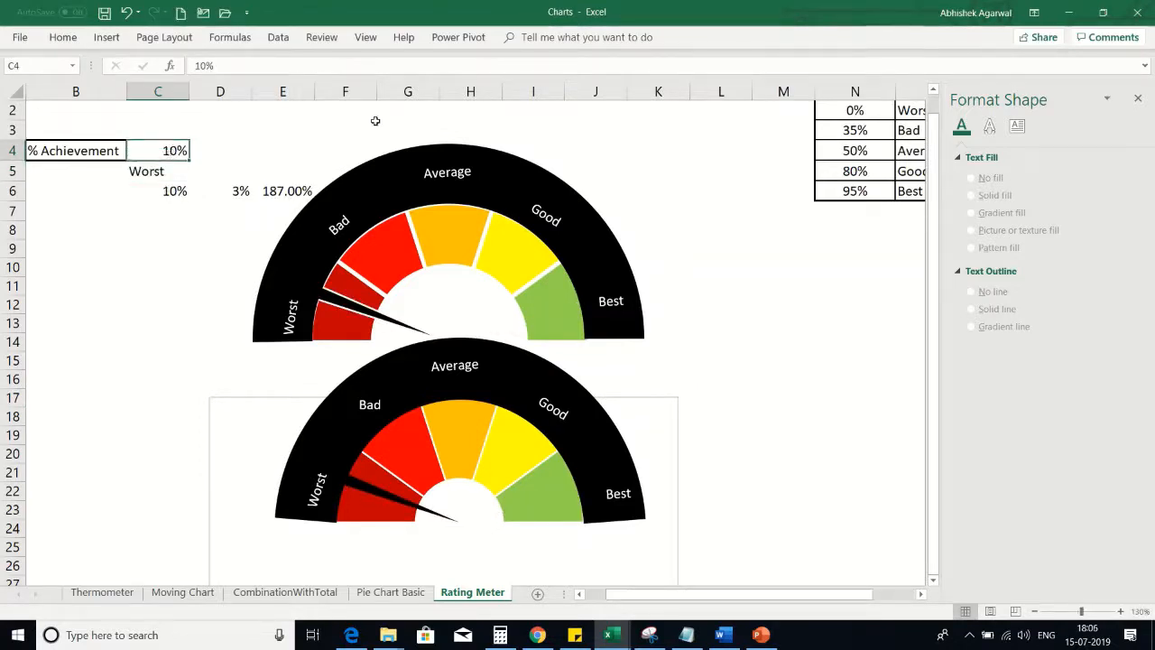
type("20")
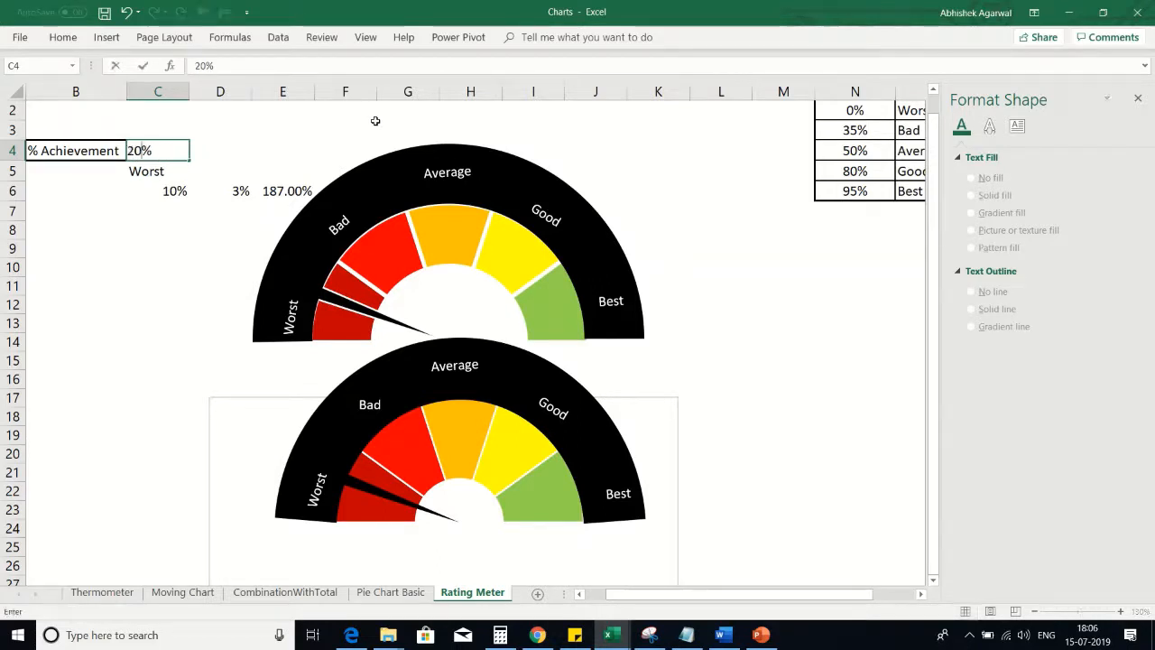
key("Return")
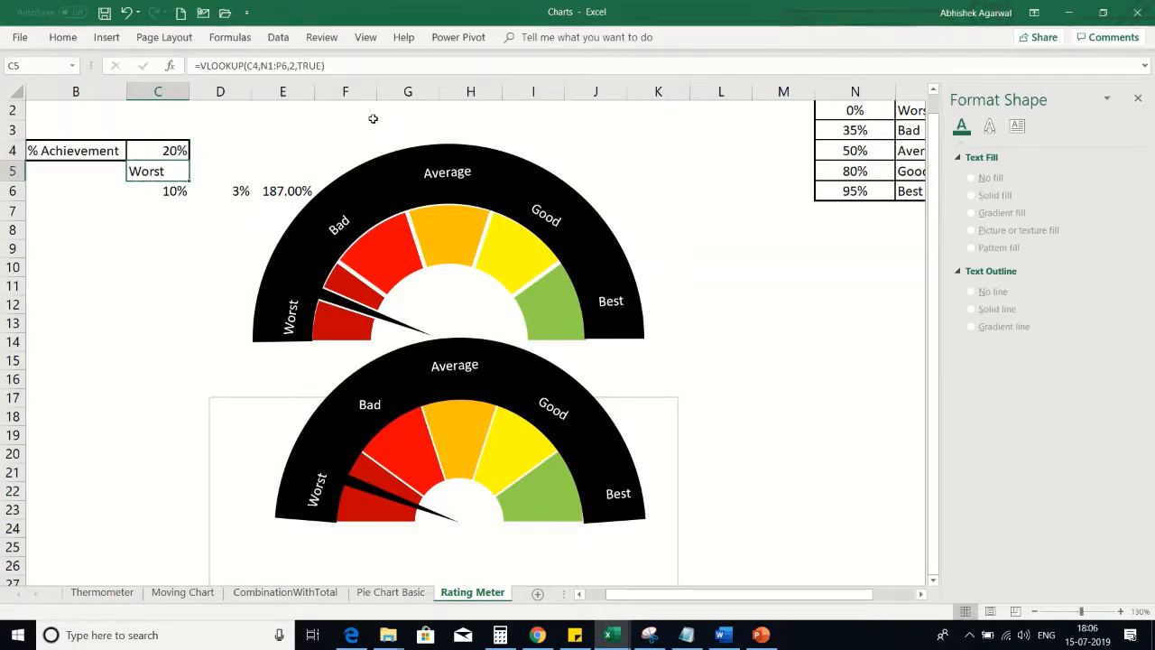
- Set % Achievement in C4 to 40% to test the needles in the Bad range
left_click(166, 150)
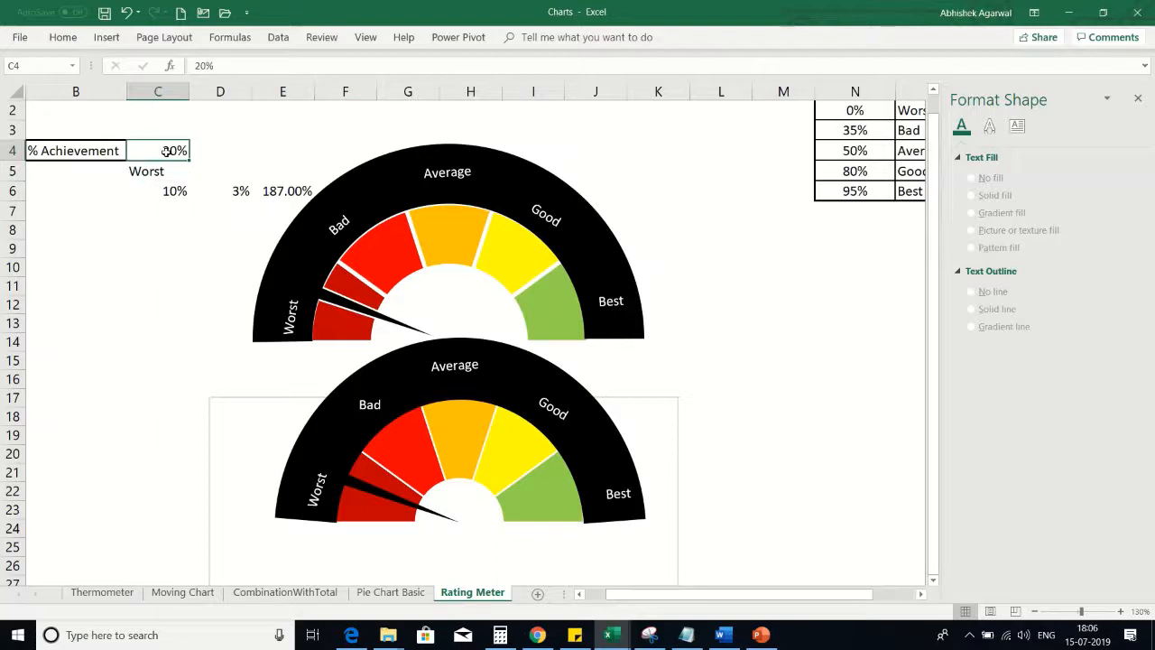
type("30")
key("Return")
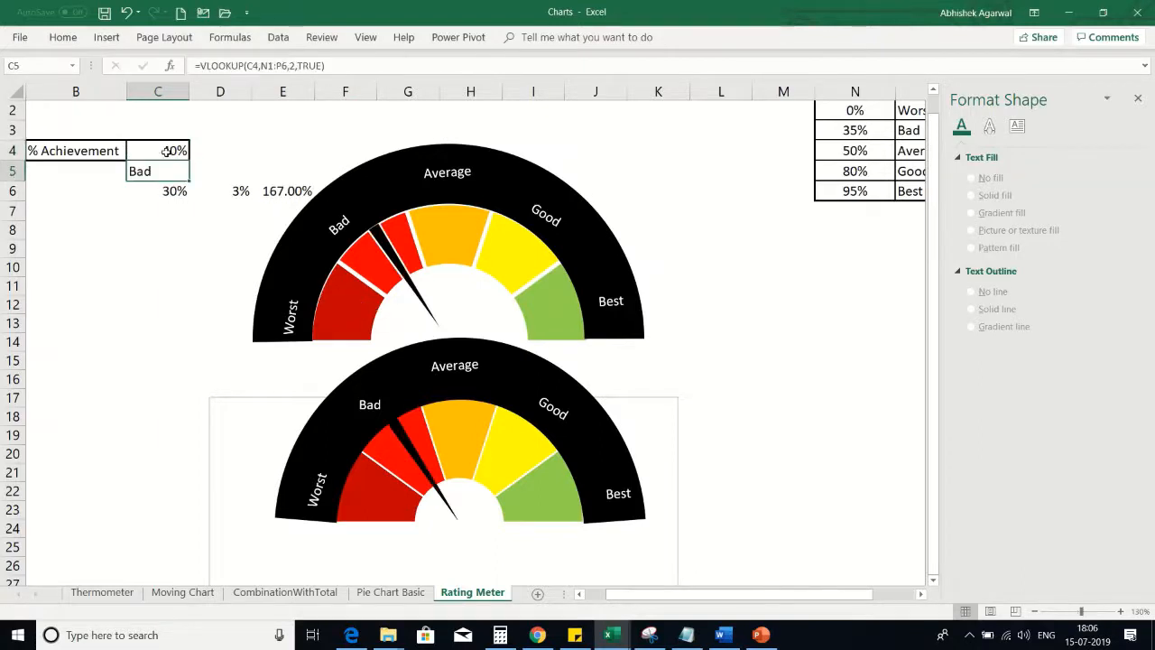
left_click(89, 243)
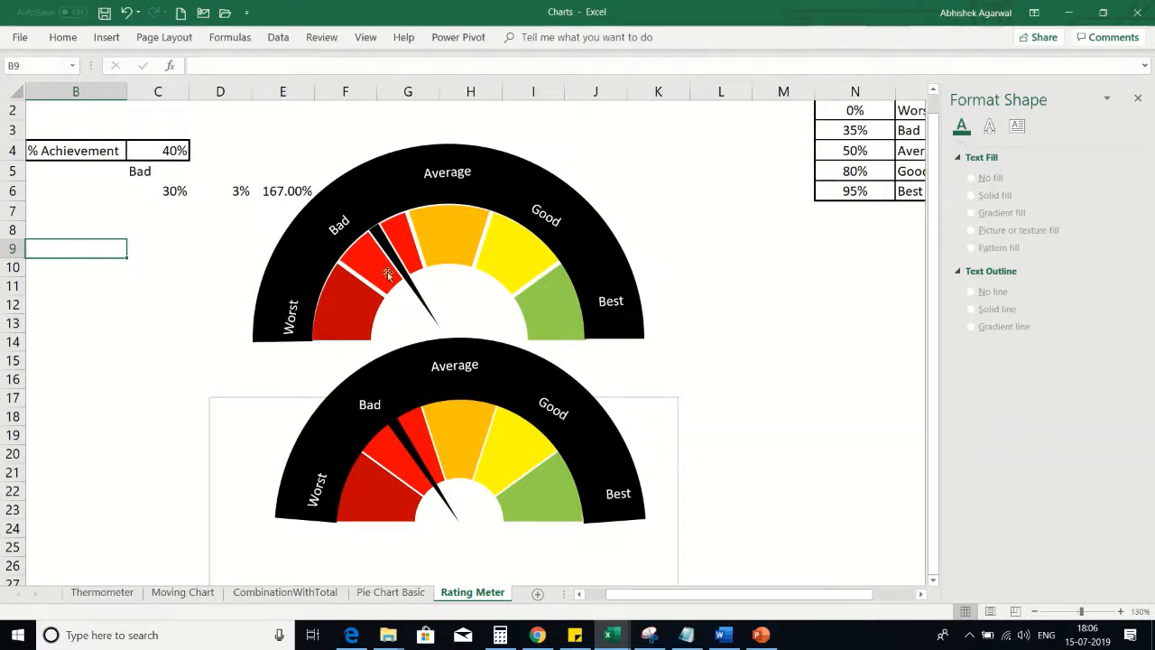
mouse_move(389, 274)
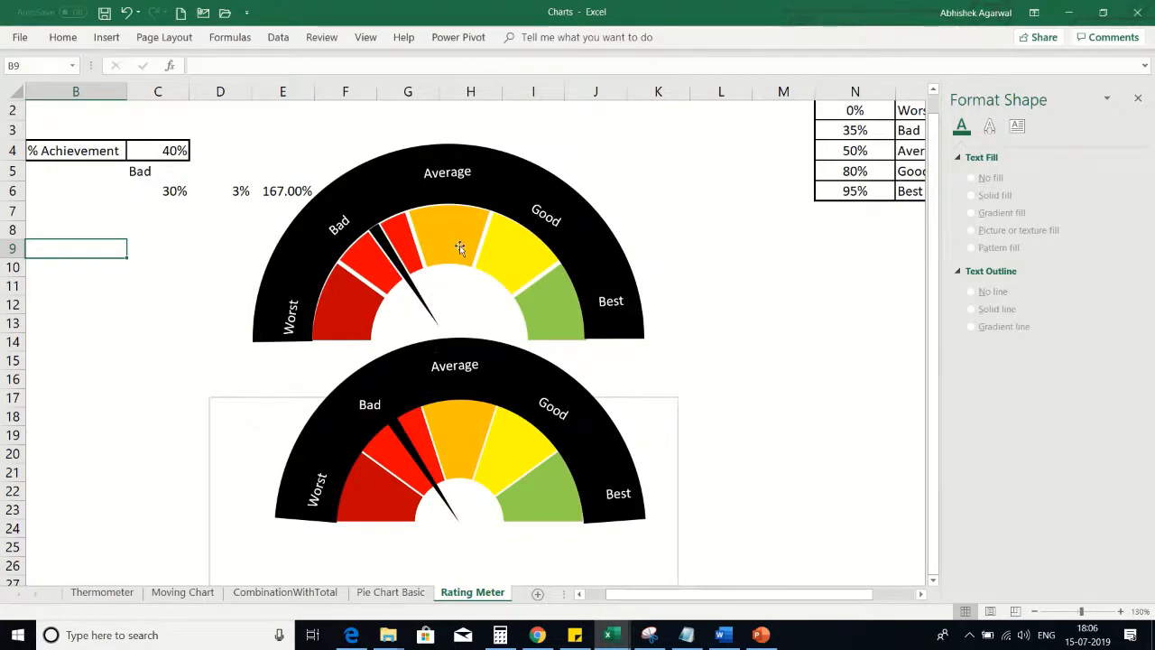
- Test the meters with % Achievement in C4 at 35%, and set it to 45%
left_click(155, 150)
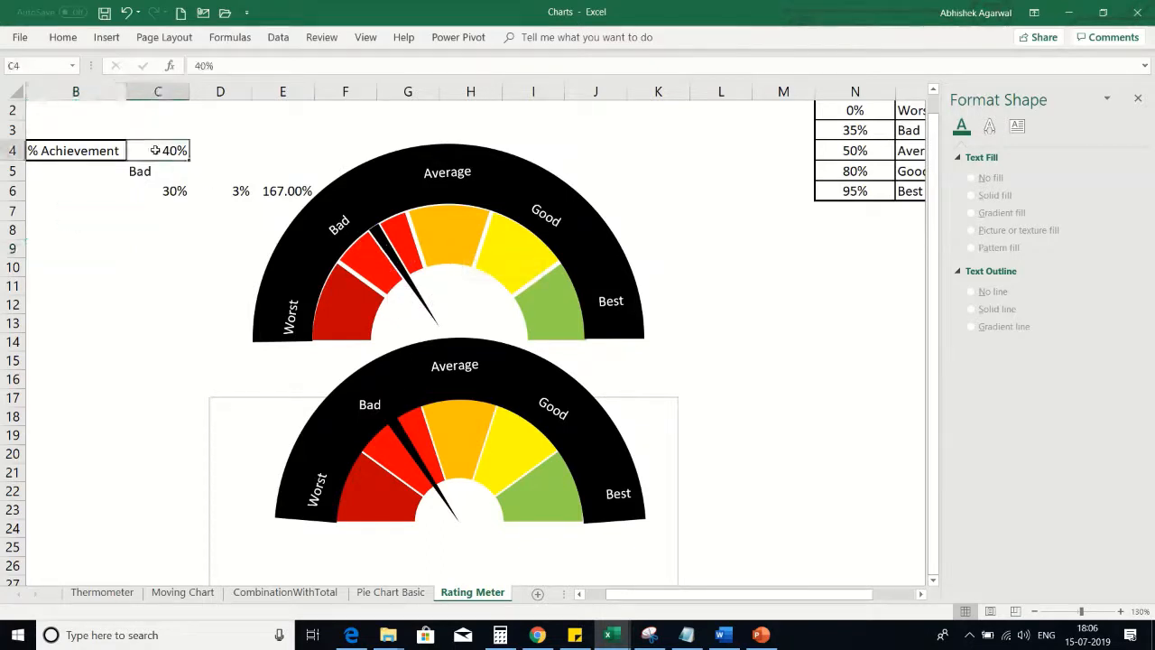
type("35")
key("Return")
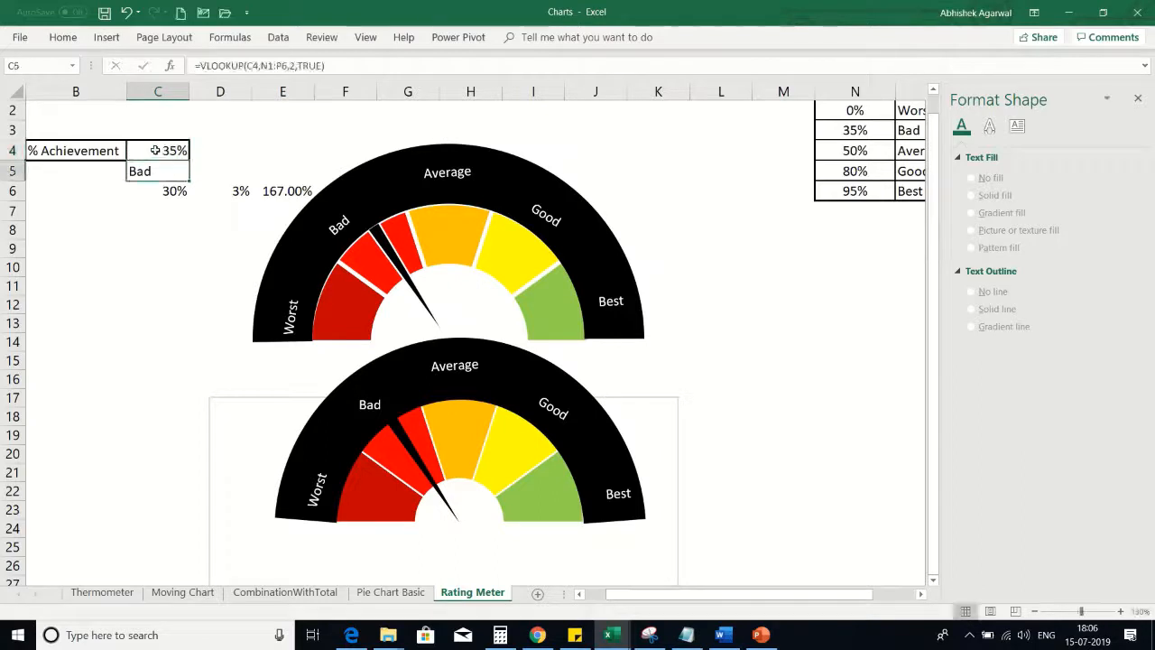
left_click(155, 151)
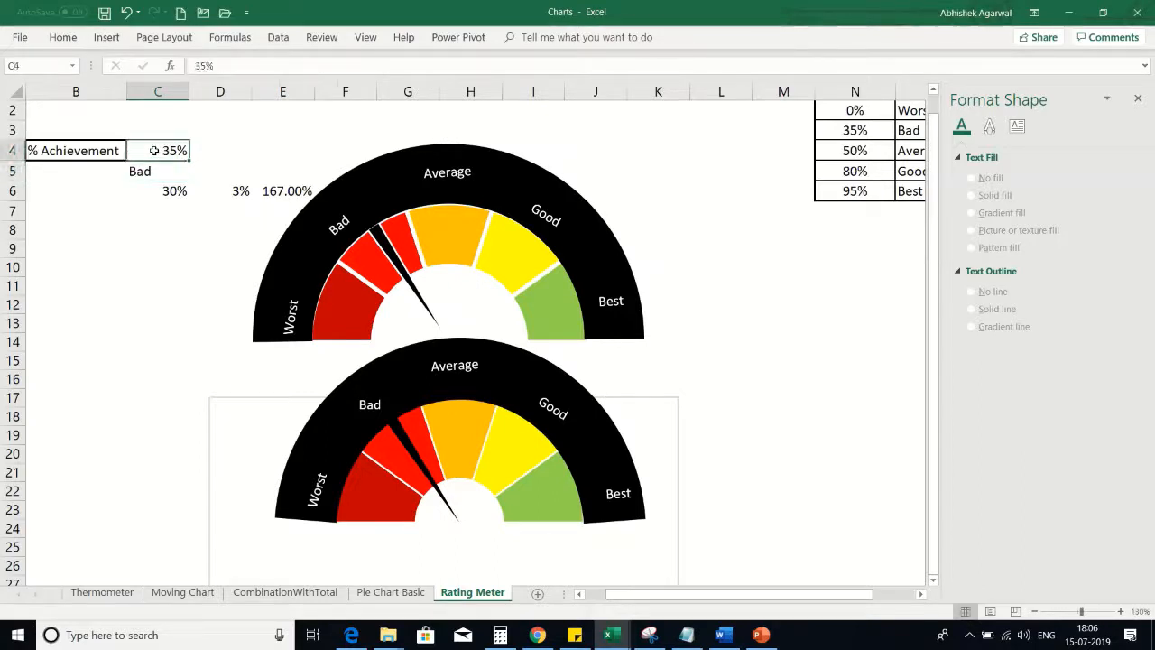
type("45")
key("Return")
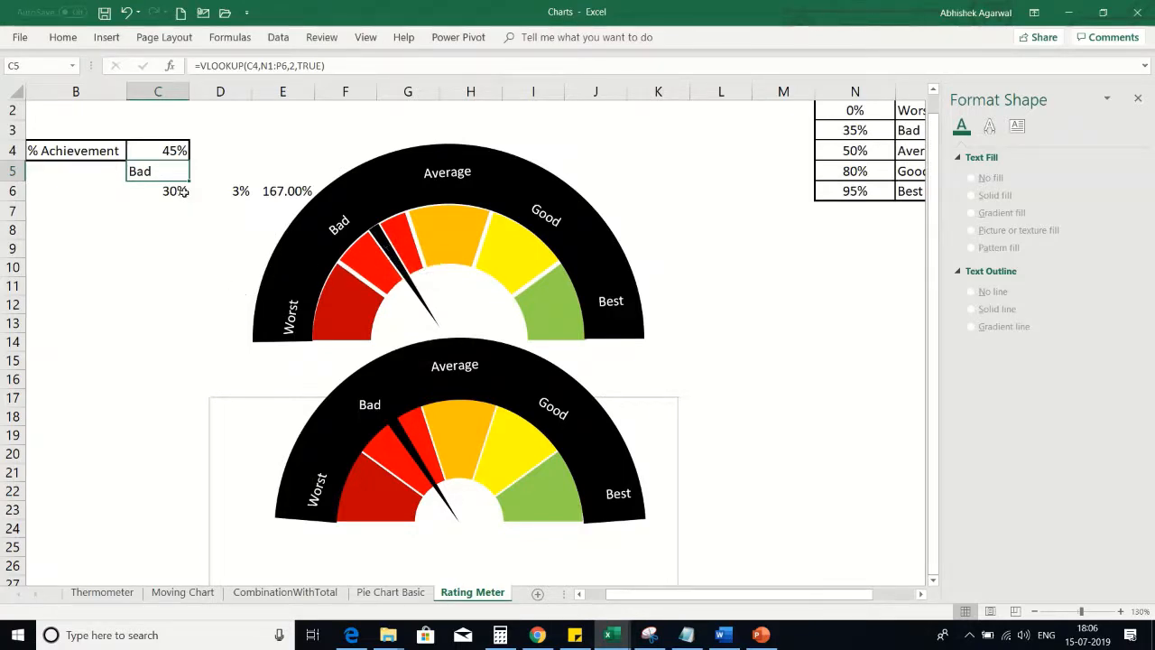
mouse_move(498, 5)
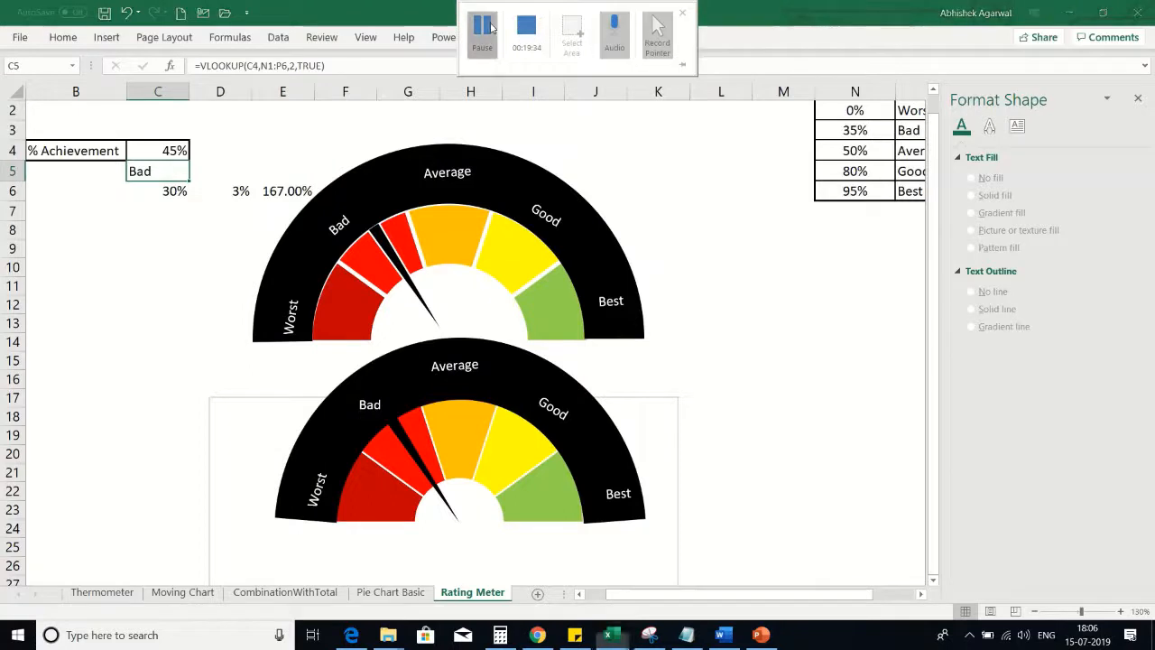
left_click(491, 28)
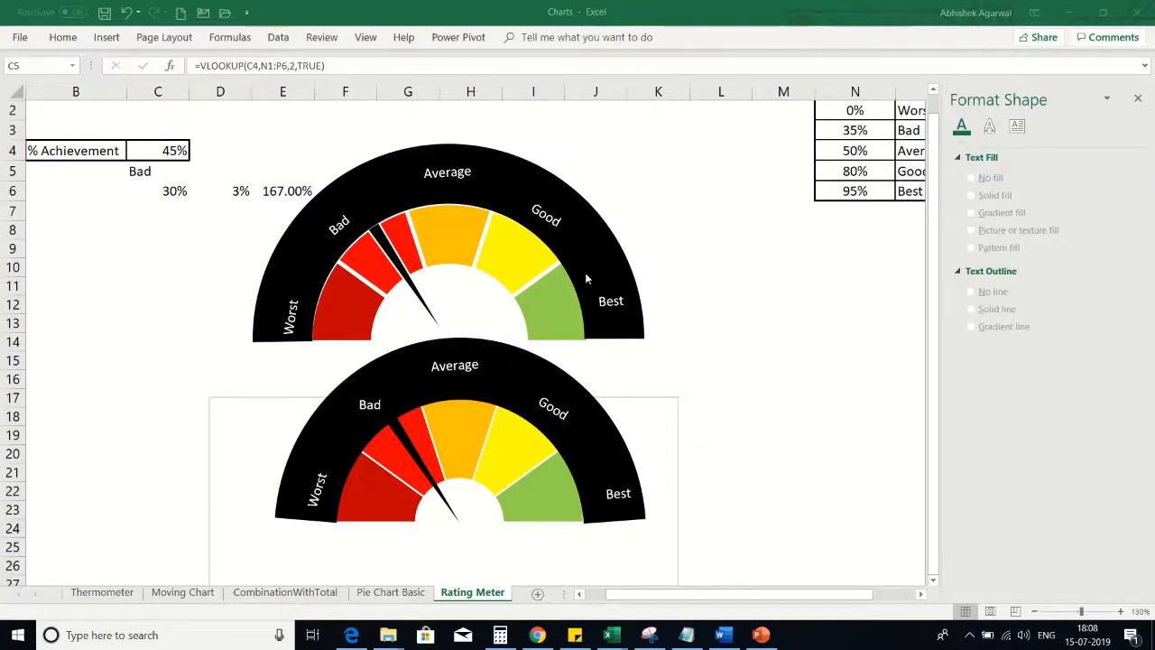
- Inspect the lookup formula in C6 with its referenced range, and close the Format Shape pane to reveal the rating table
left_click(160, 193)
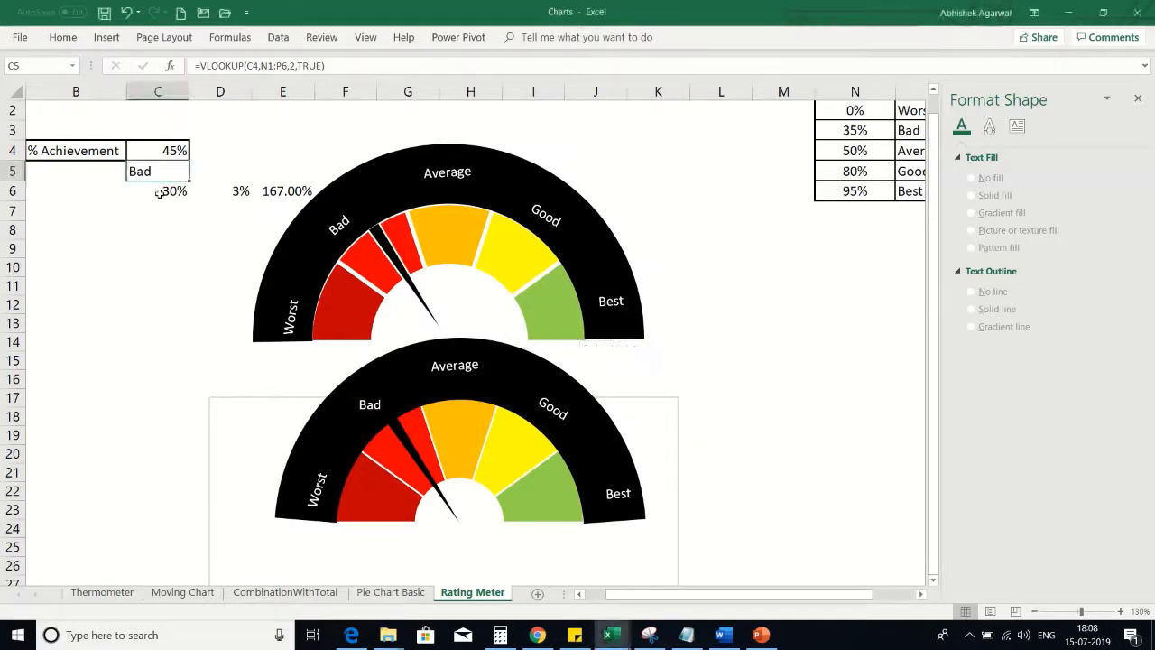
left_click(159, 193)
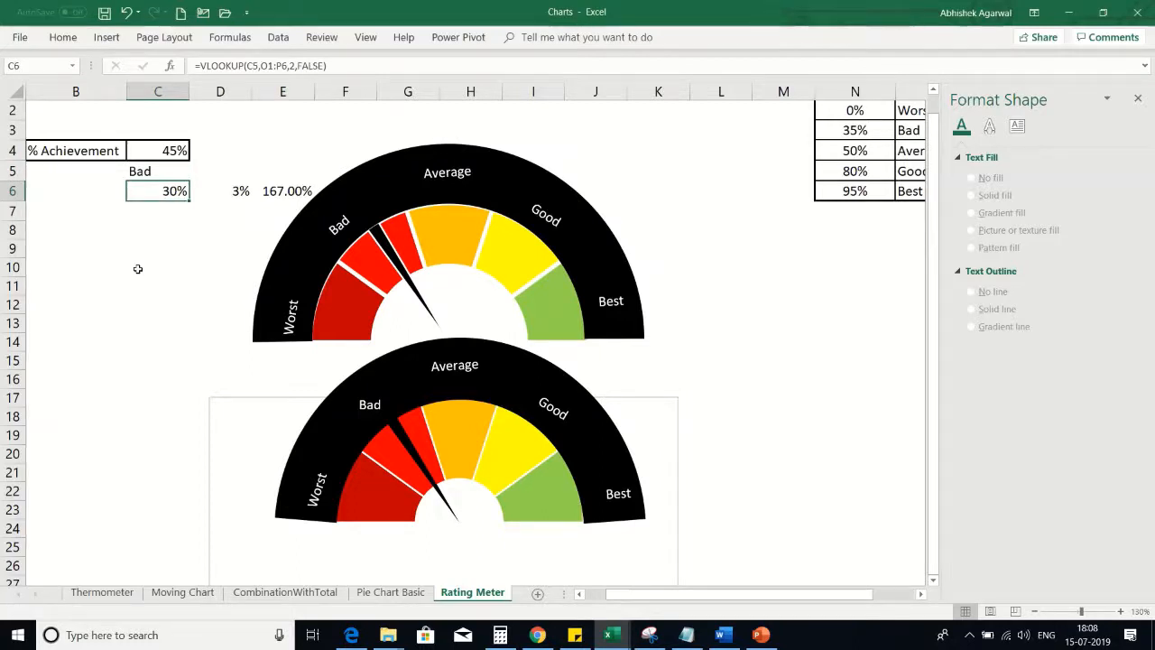
key("F2")
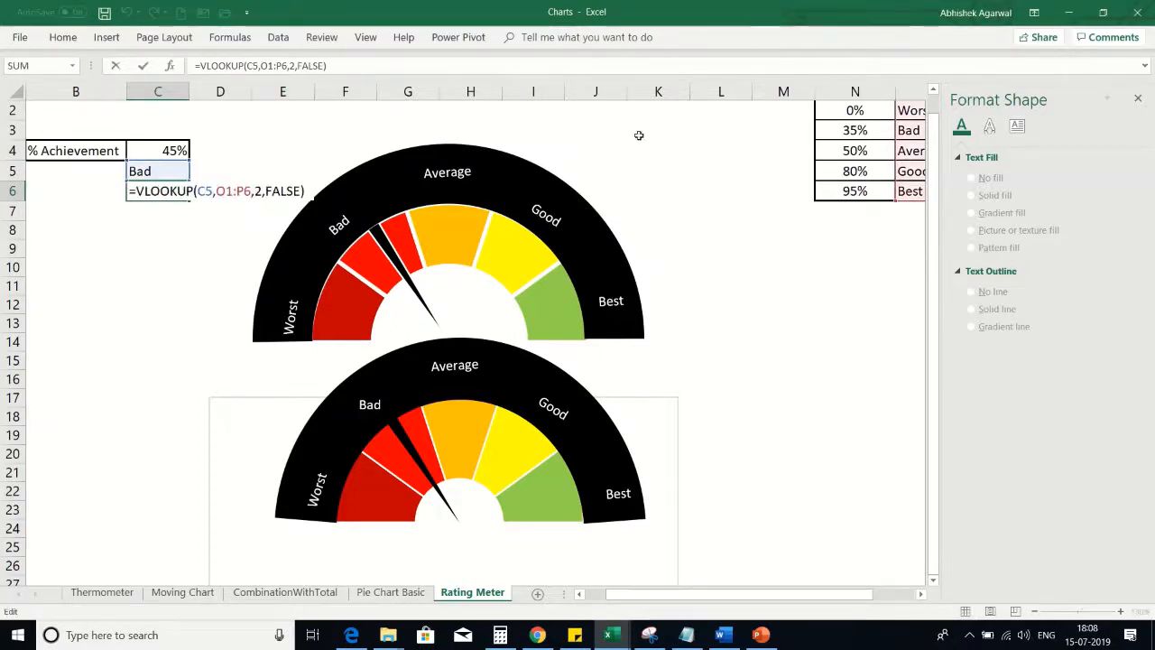
left_click(1138, 107)
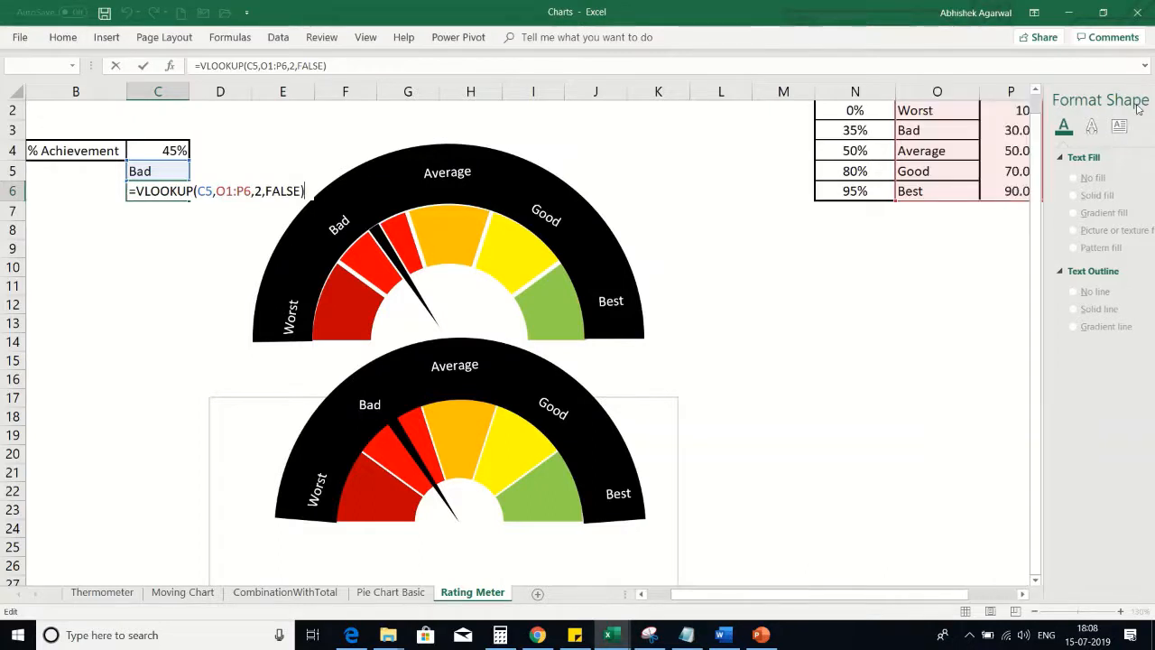
left_click(1129, 109)
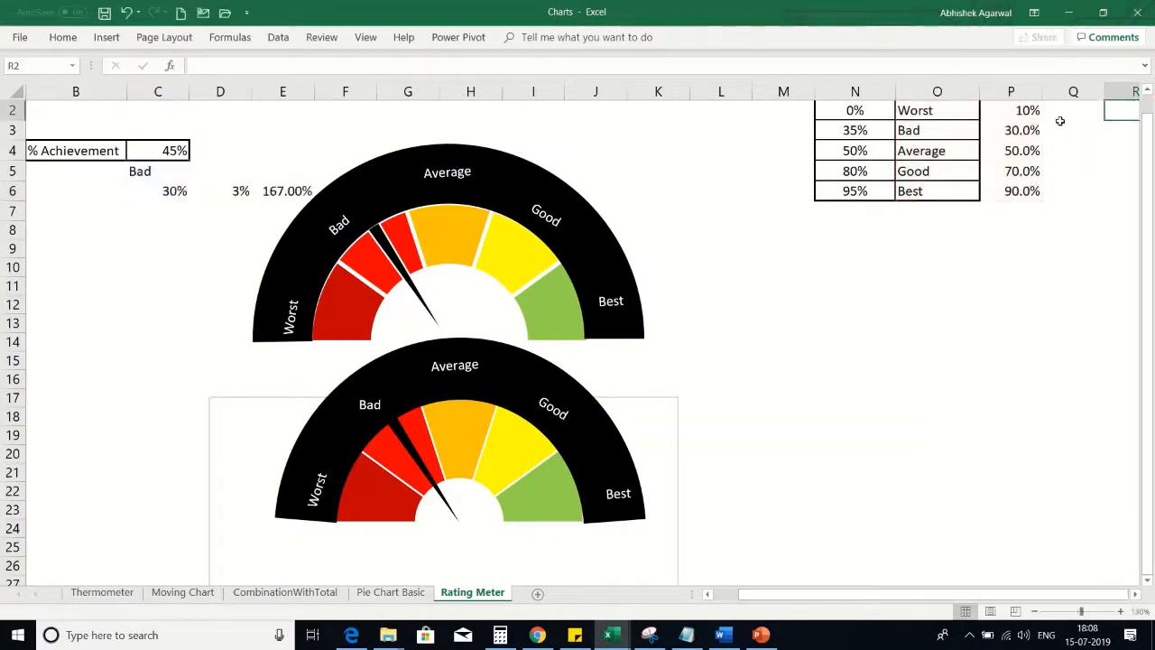
- Replace the lookup formula in C6 with =C4 so the needle follows % Achievement directly
left_click(137, 196)
type("=")
key("Up")
key("Up")
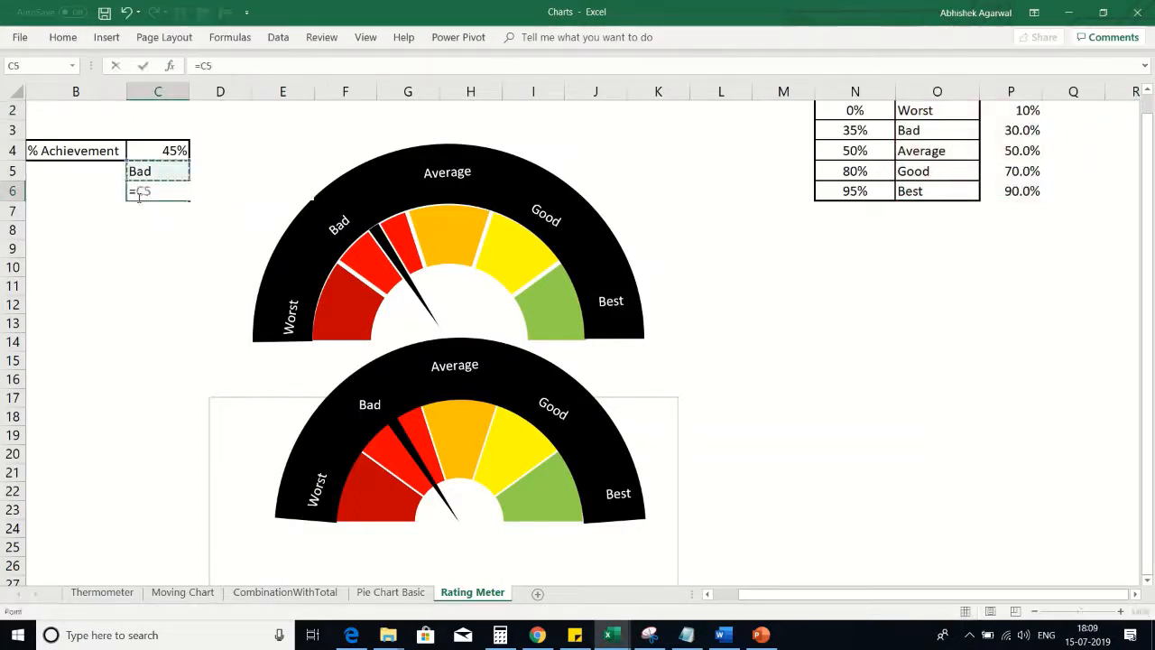
key("Return")
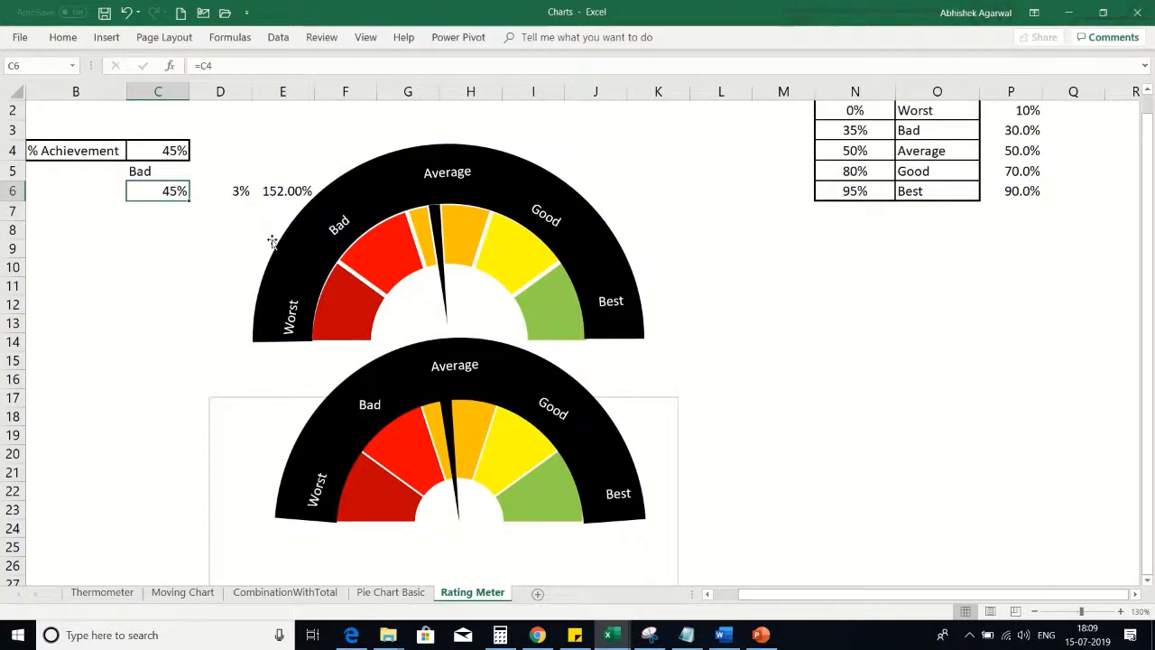
- Test both meters by setting % Achievement in C4 to 90% and to 85%
left_click(155, 151)
type("90")
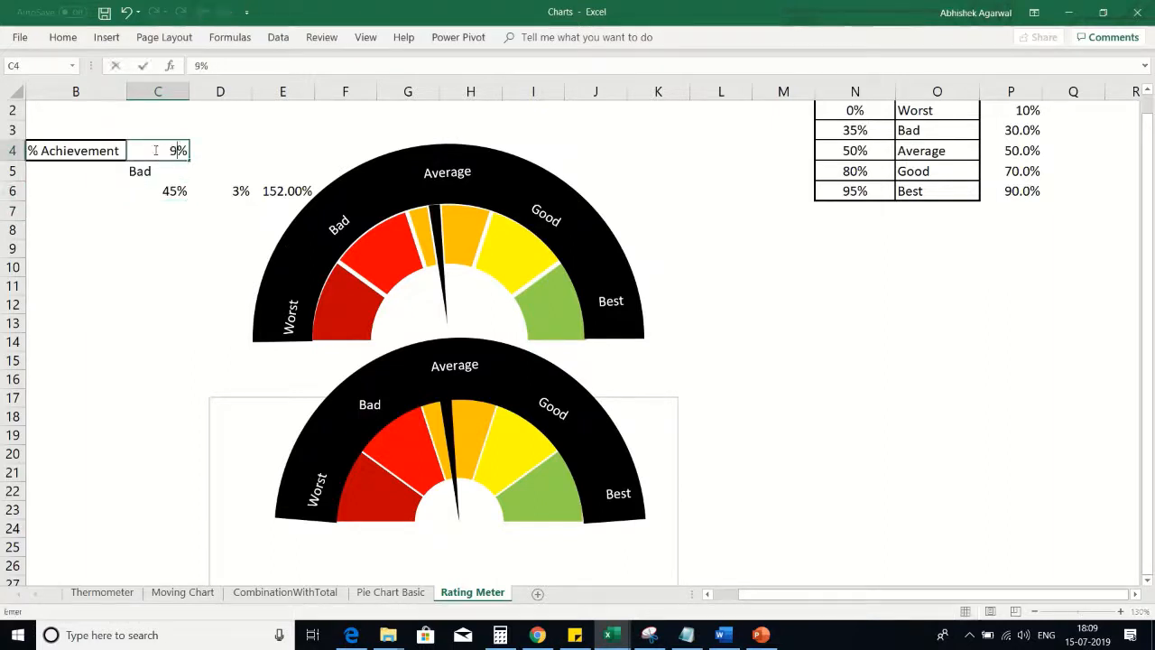
key("Return")
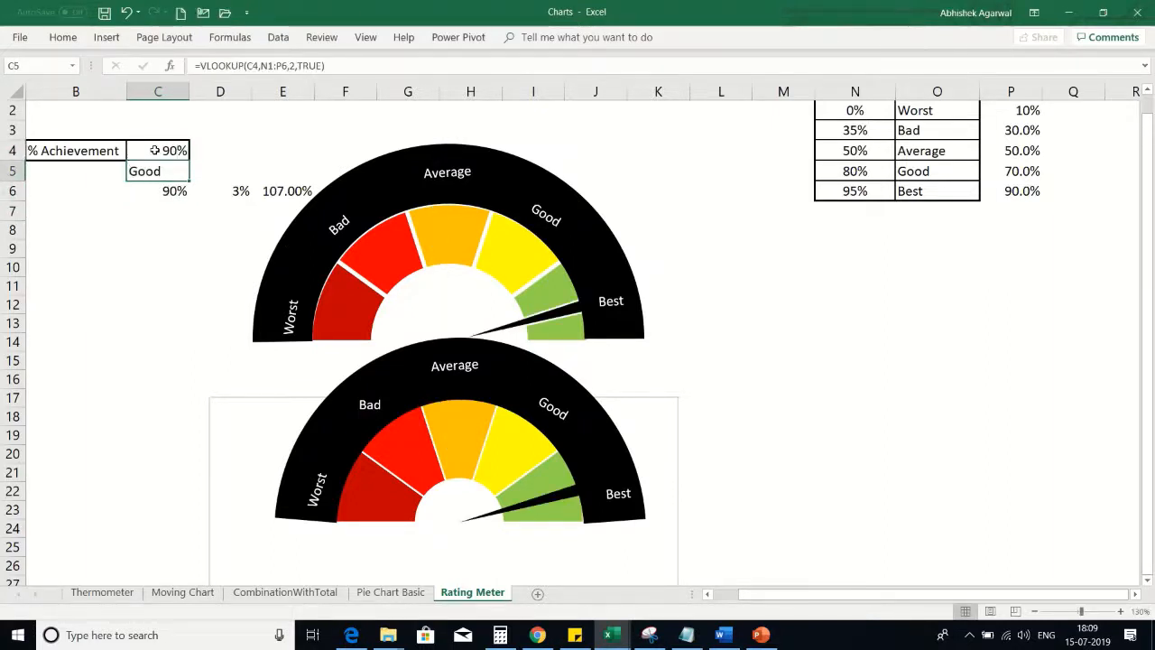
left_click(155, 150)
type("85")
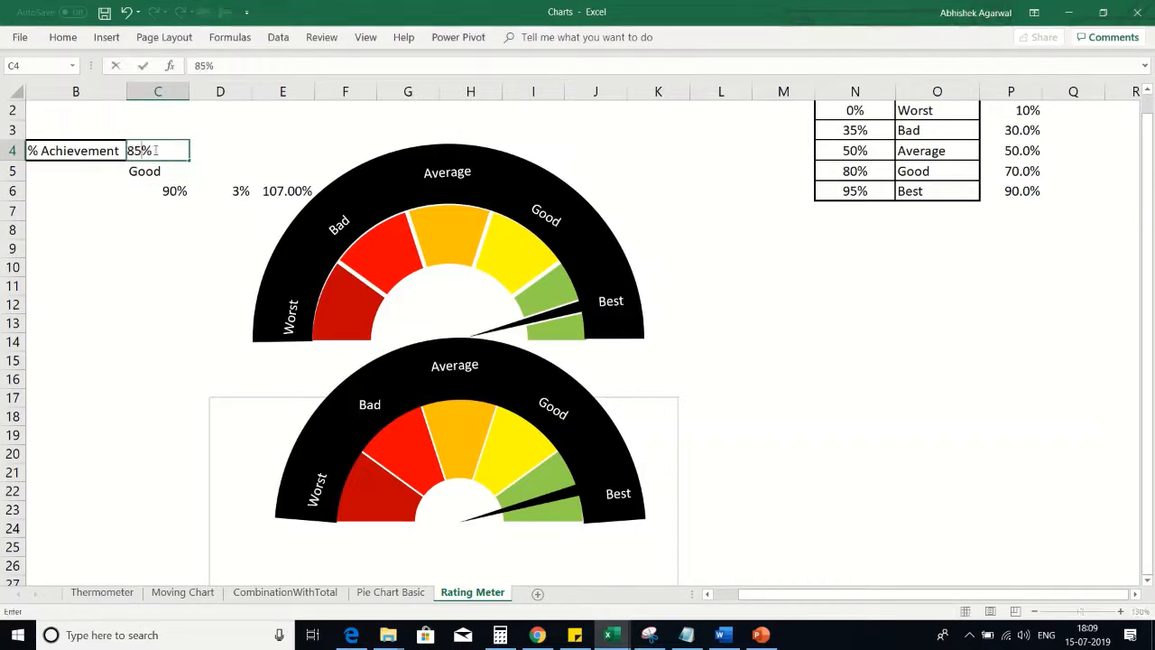
key("Return")
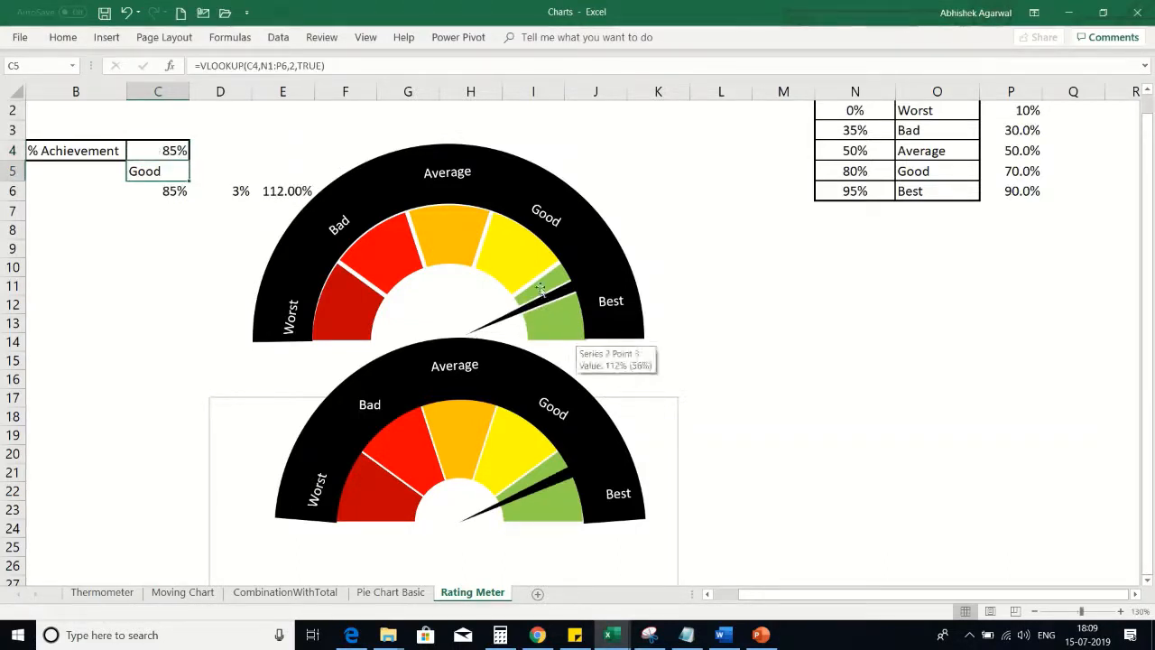
- Test the low end of both meters by setting % Achievement in C4 to 0% and to 20%
left_click(169, 152)
type("0")
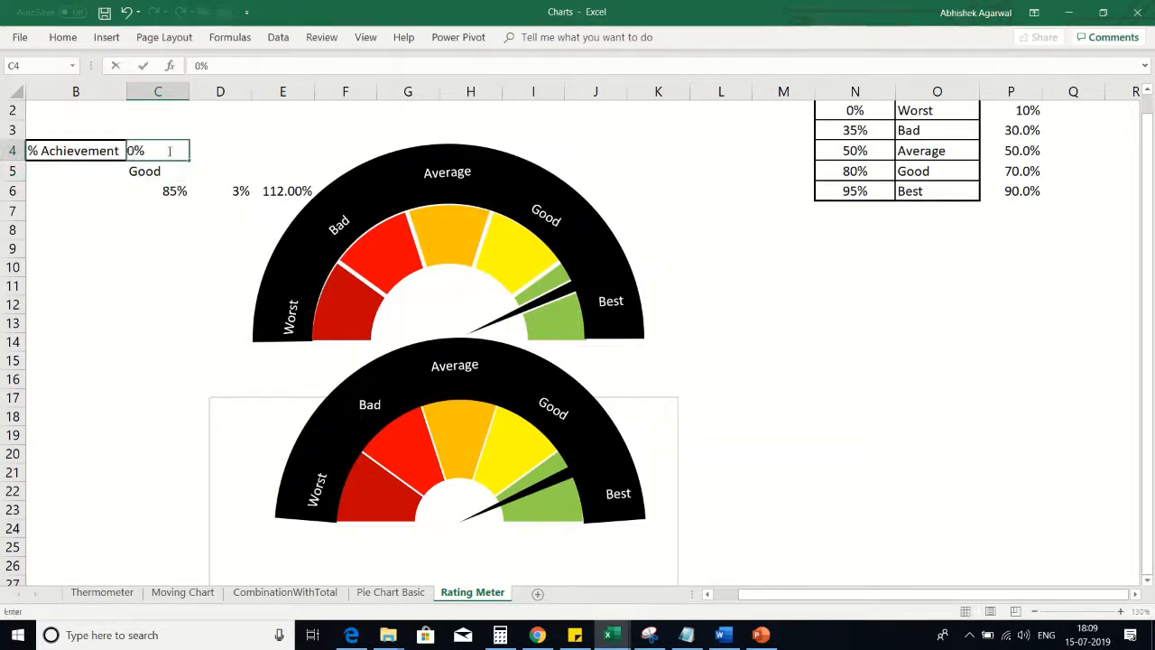
key("Return")
left_click(169, 152)
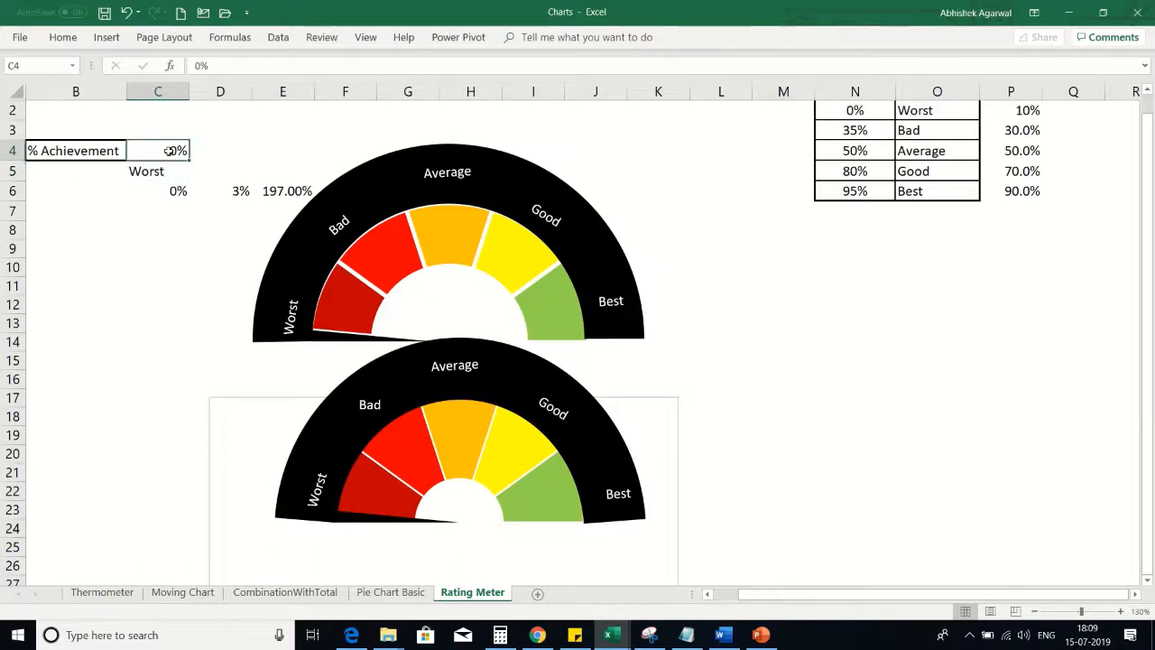
type("20")
key("Return")
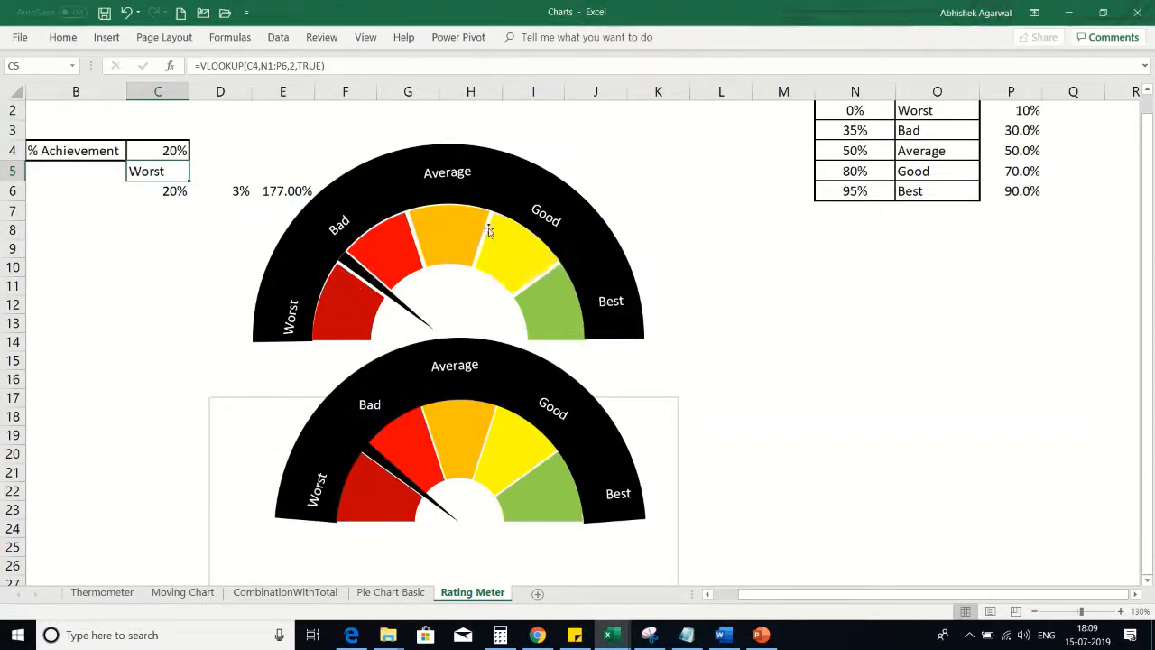
- Set % Achievement in C4 to 50% to check the needles at mid-scale
left_click(167, 151)
type("50")
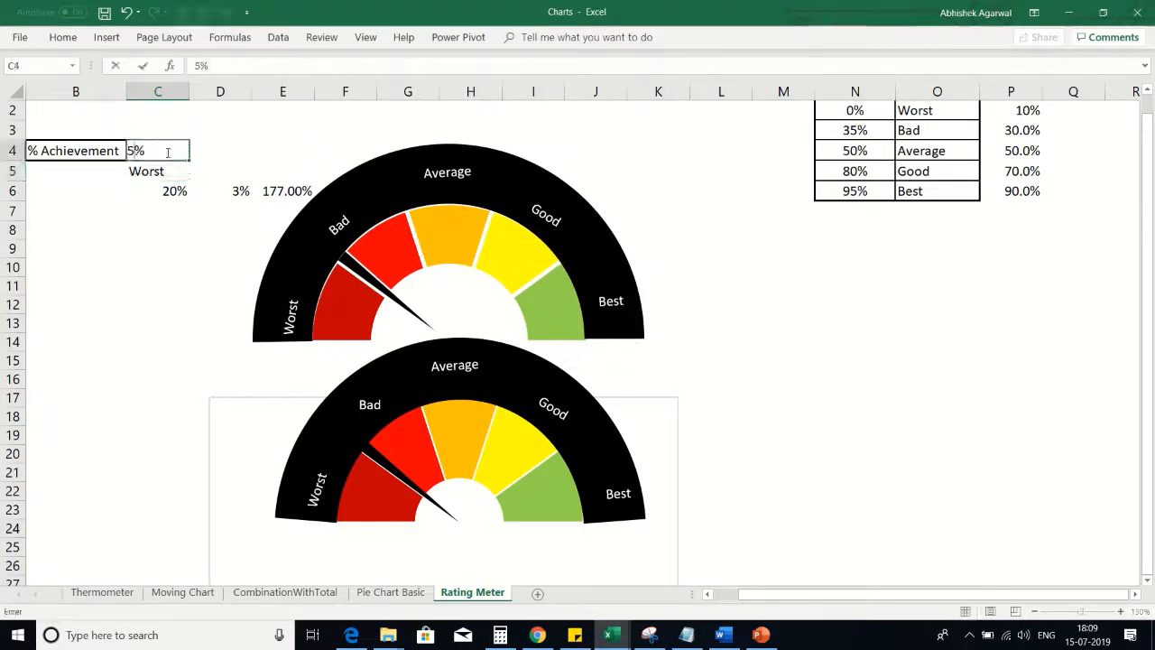
key("Return")
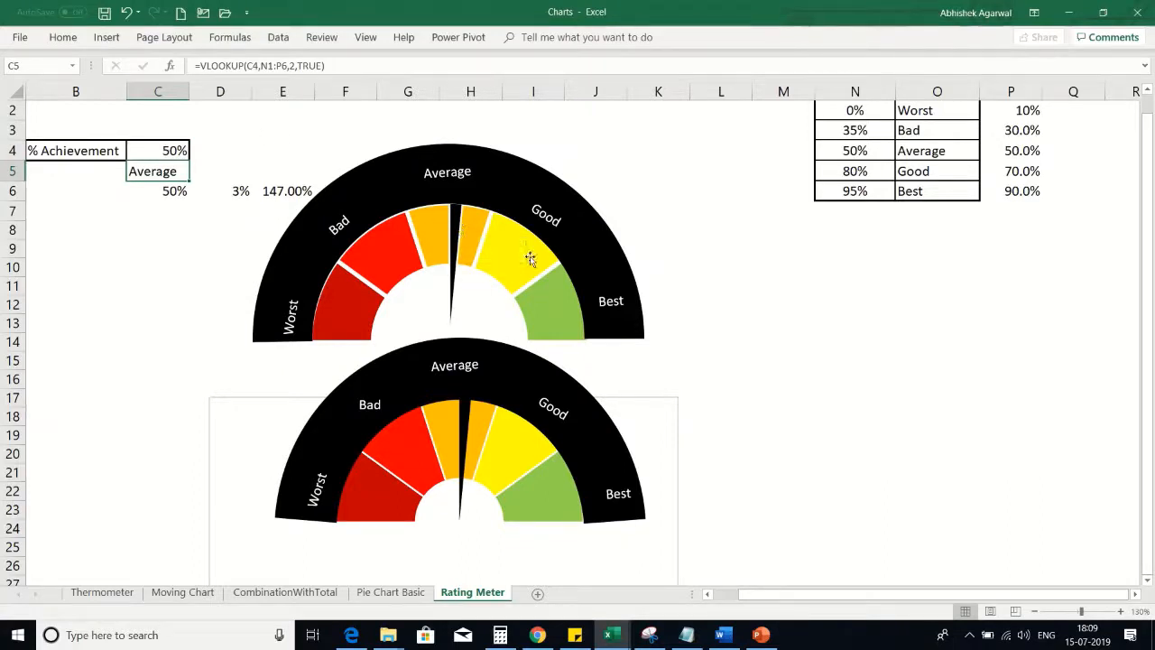
mouse_move(530, 259)
mouse_move(454, 263)
mouse_move(571, 6)
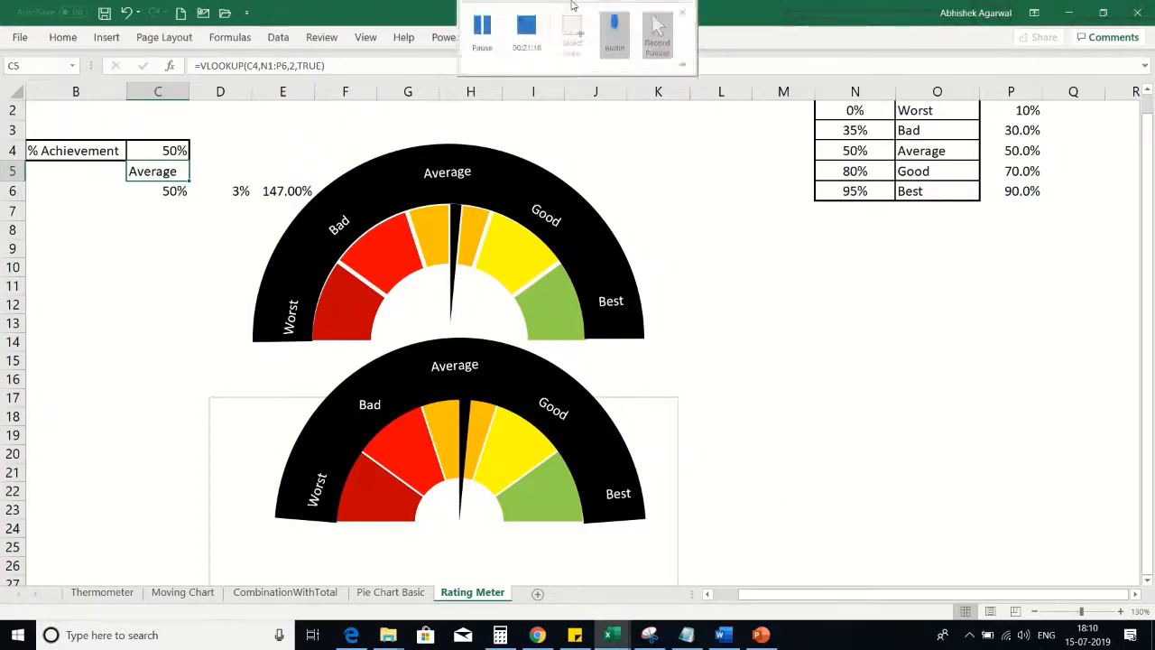